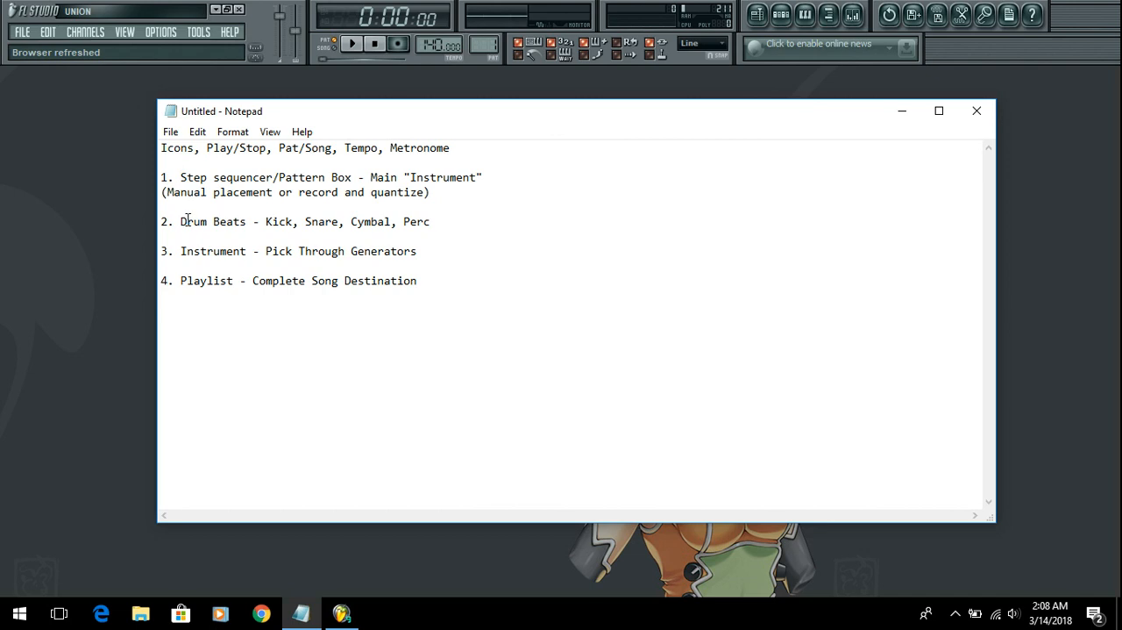
Step: Minimize the Notepad lesson outline and switch to the FL Studio workspace
left_click(310, 336)
left_click_drag(203, 286, 344, 256)
left_click(330, 292)
left_click(904, 113)
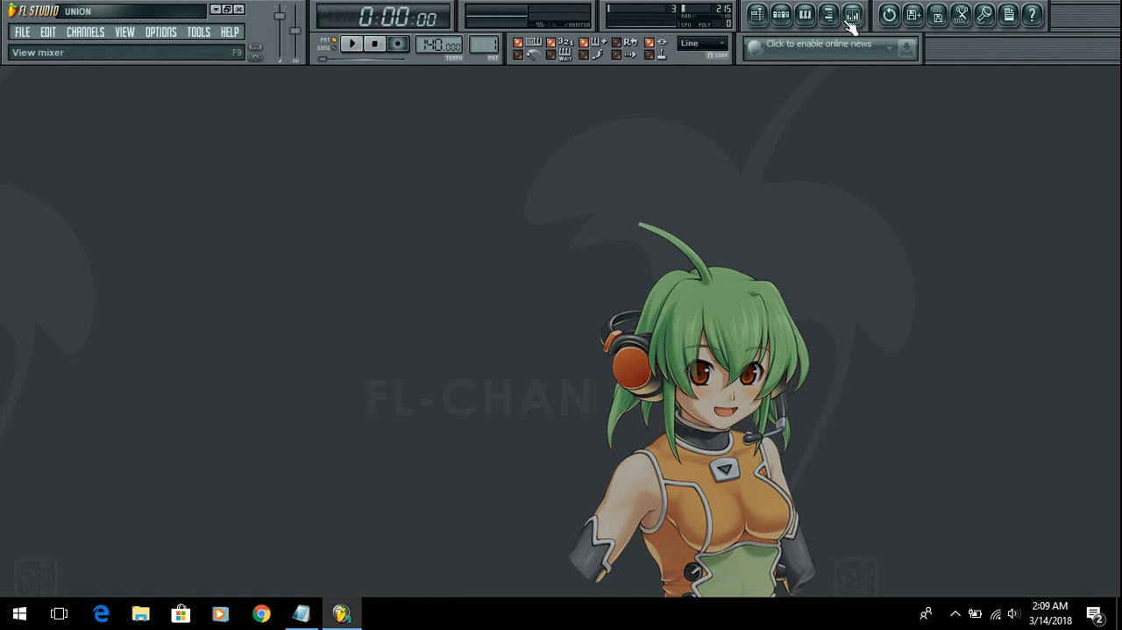
Step: Show the step sequencer together with the browser, move the sequencer clear of it, and hide both
left_click(781, 16)
left_click_drag(415, 190, 469, 170)
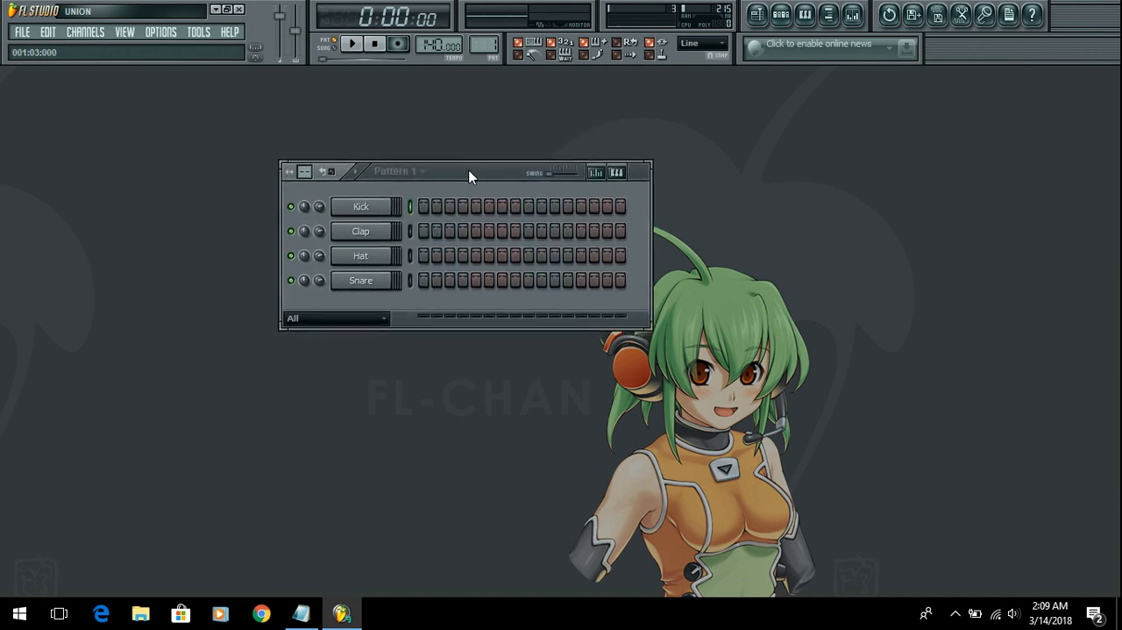
left_click(829, 15)
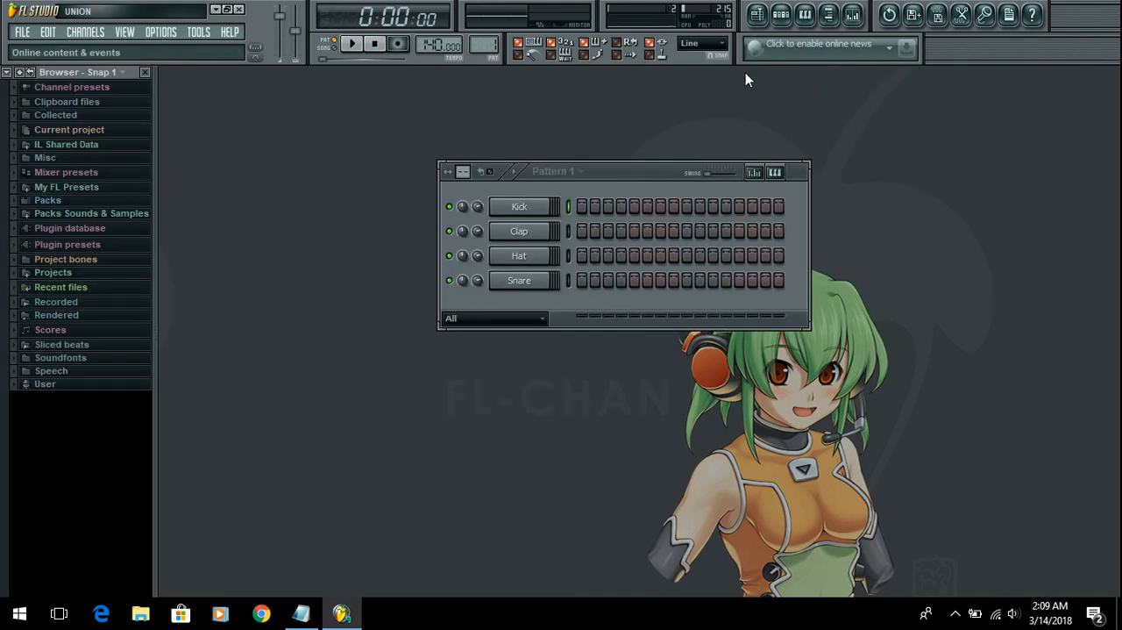
left_click_drag(625, 172, 441, 152)
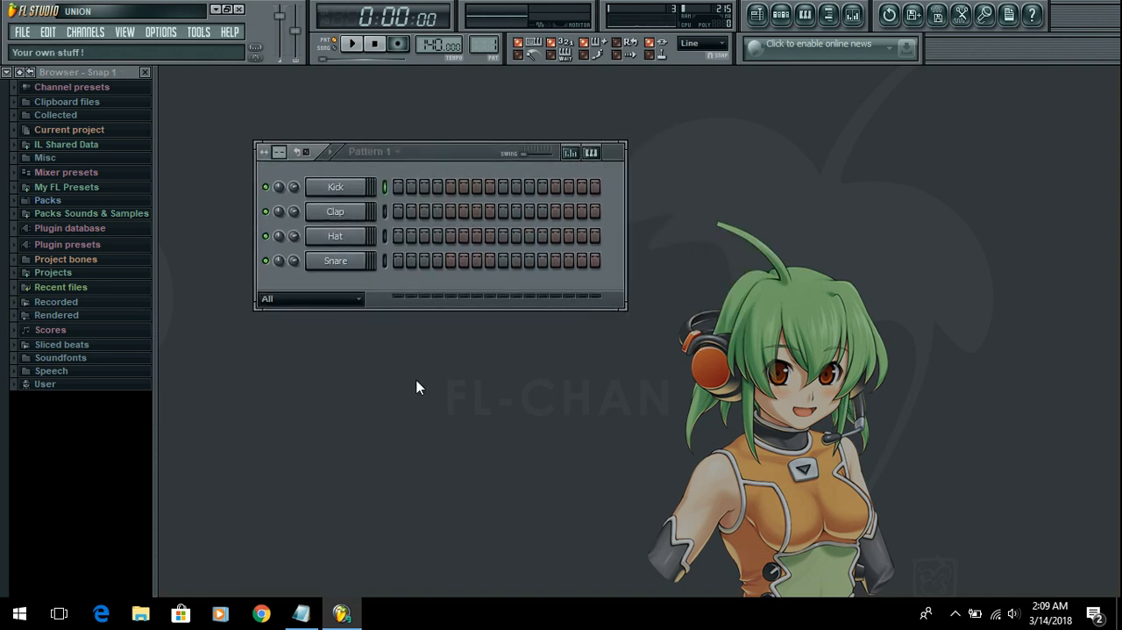
left_click(787, 17)
left_click(829, 15)
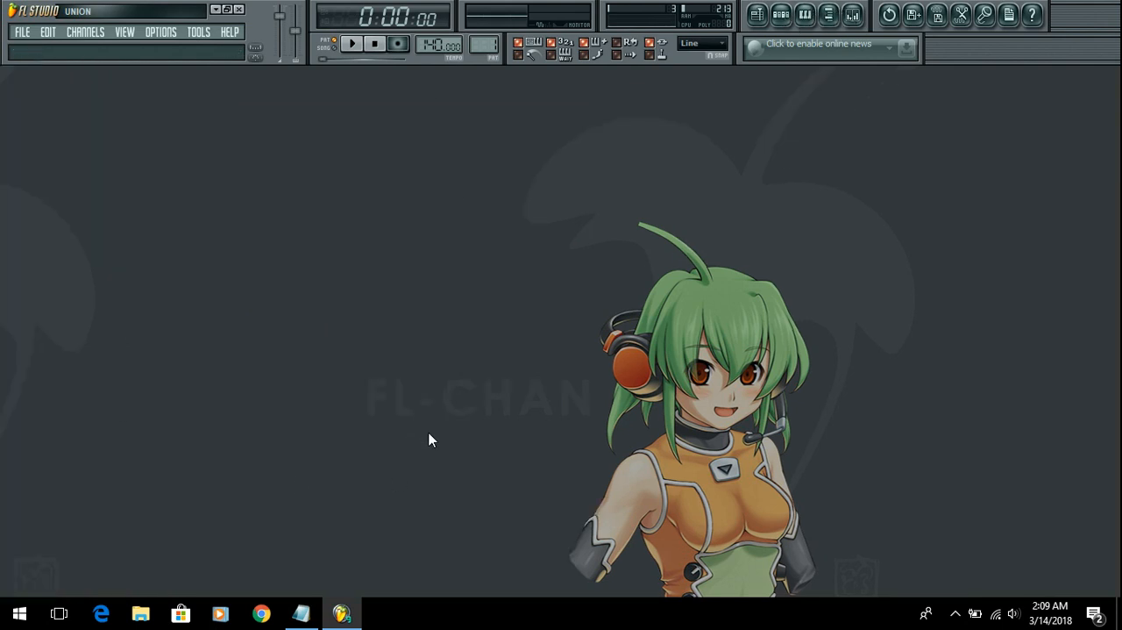
Step: Bring the step sequencer and browser back, reposition the sequencer, toggle the browser, and close both windows again
left_click(780, 15)
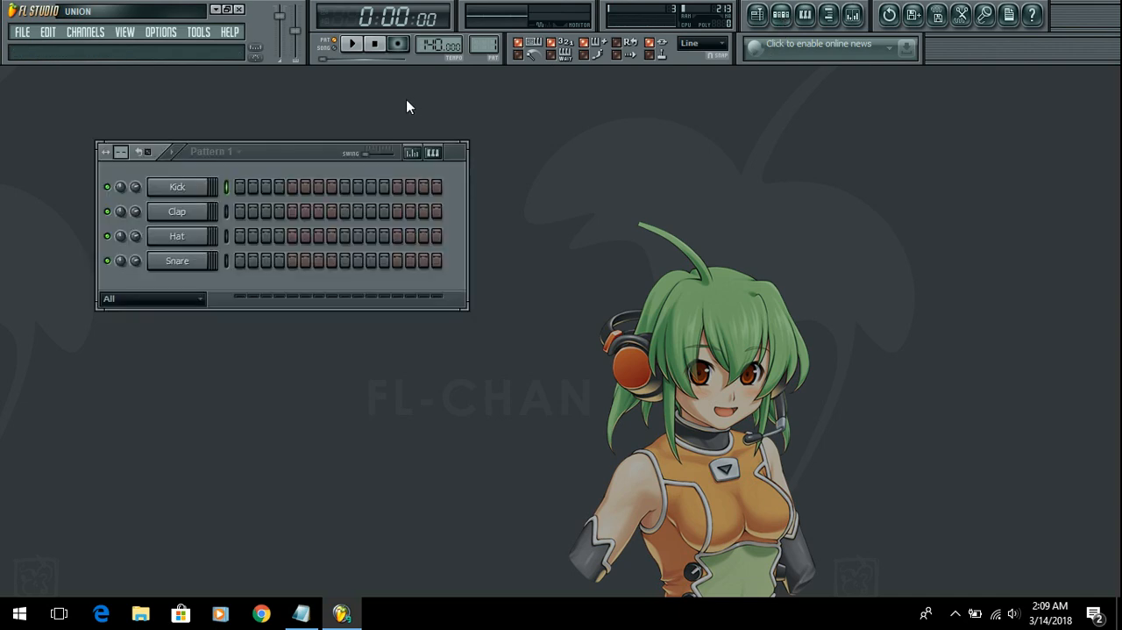
left_click_drag(309, 158, 580, 147)
left_click(829, 15)
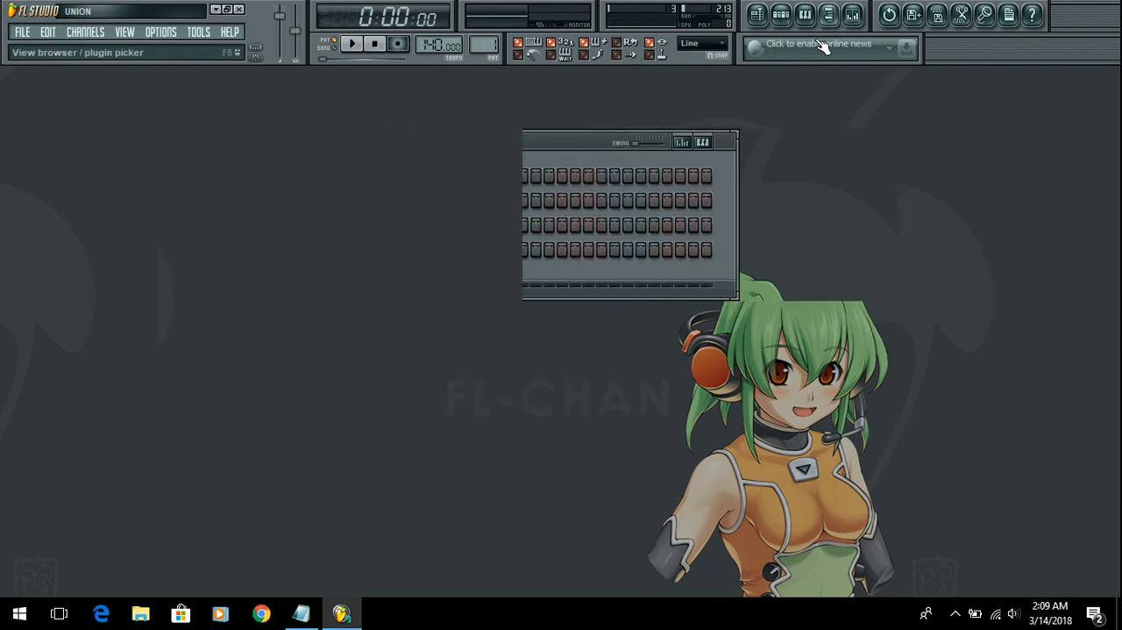
left_click_drag(729, 143, 475, 183)
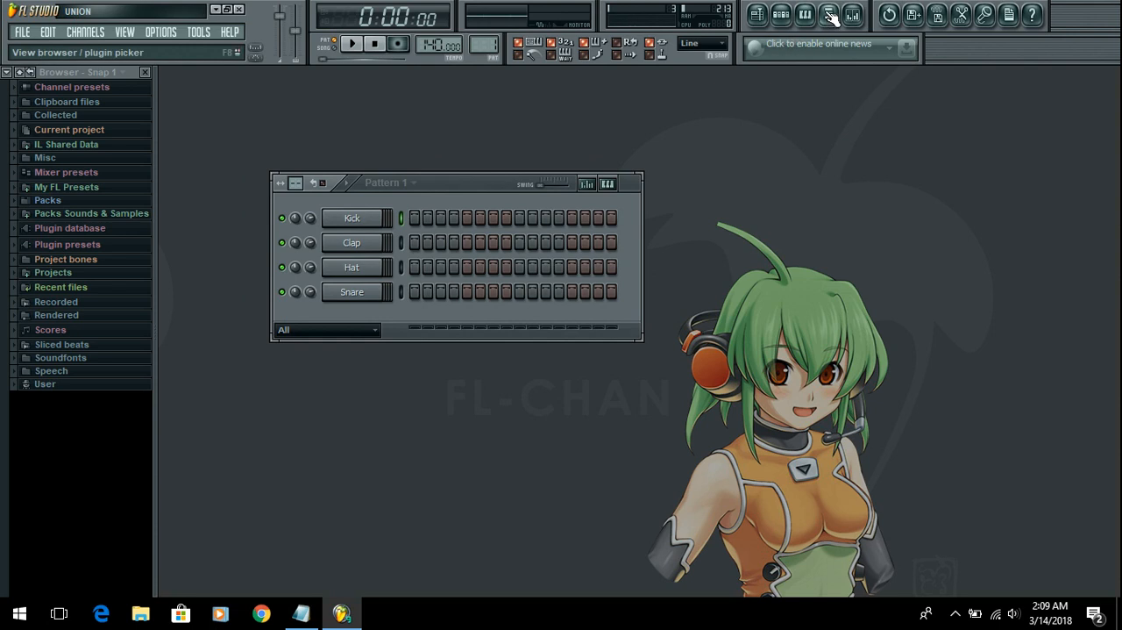
left_click(829, 15)
left_click(830, 15)
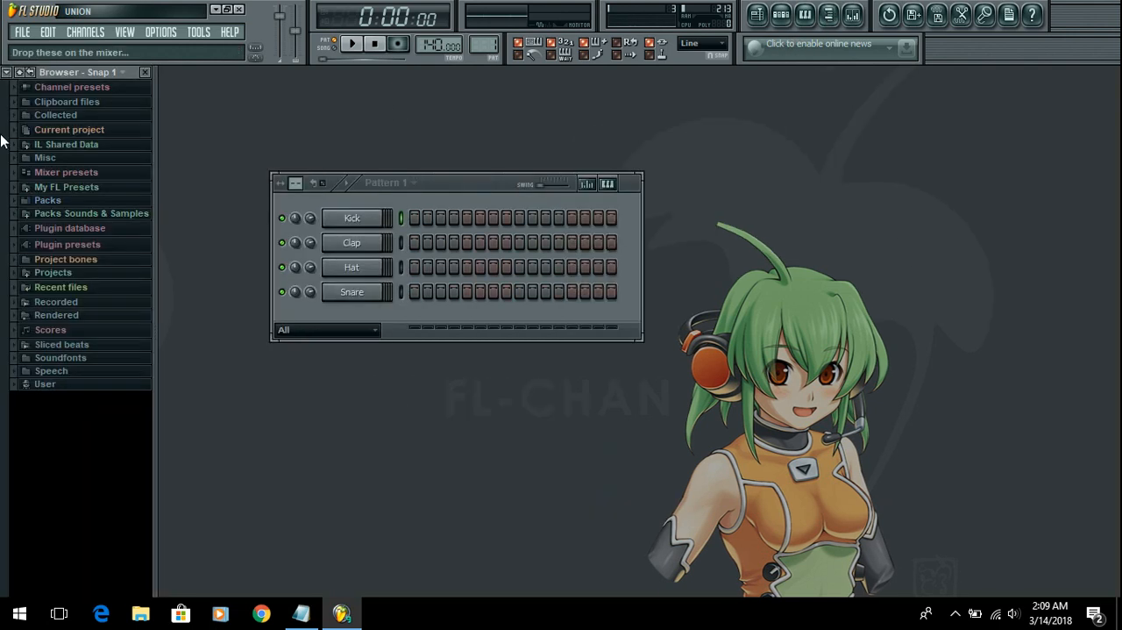
left_click(781, 16)
left_click(830, 16)
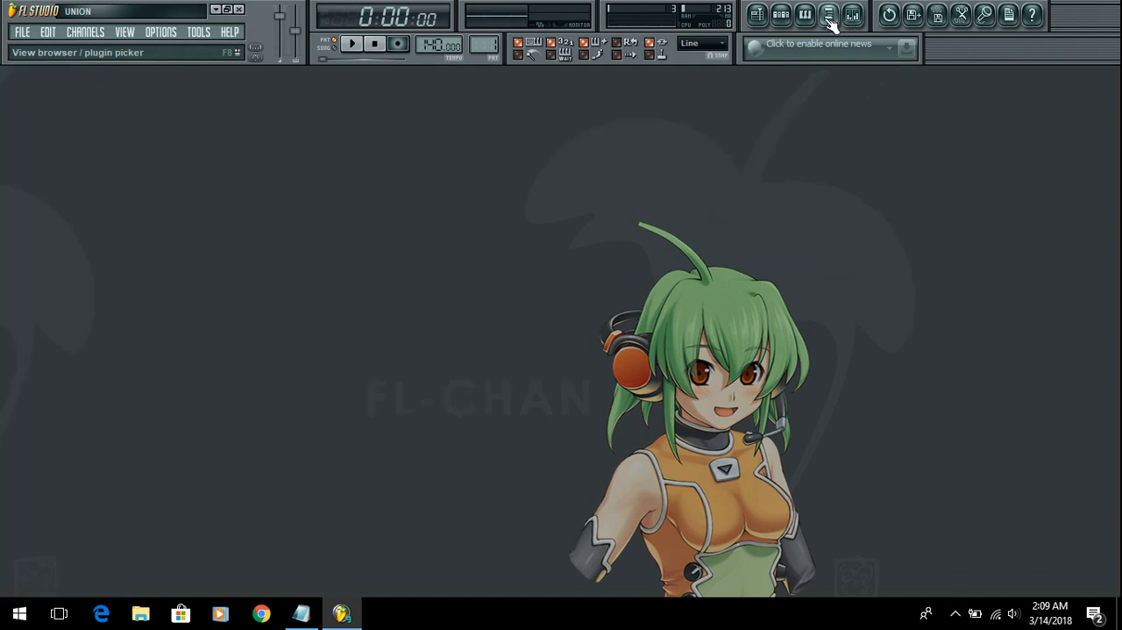
Step: View the empty playlist and briefly show the step sequencer, closing each of them
left_click(758, 16)
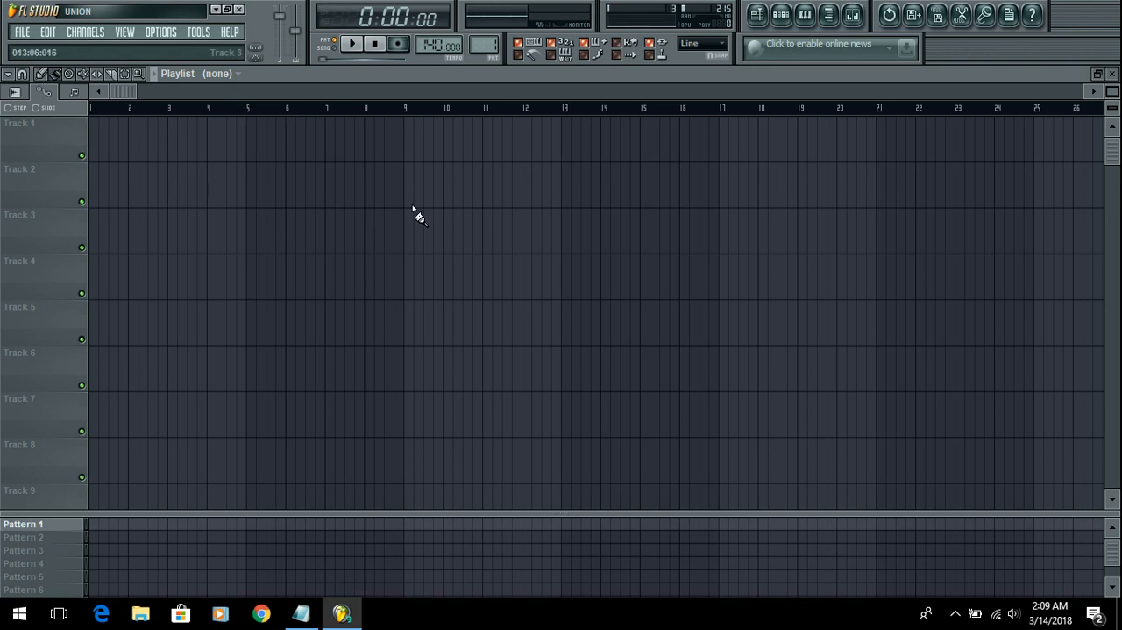
left_click(766, 21)
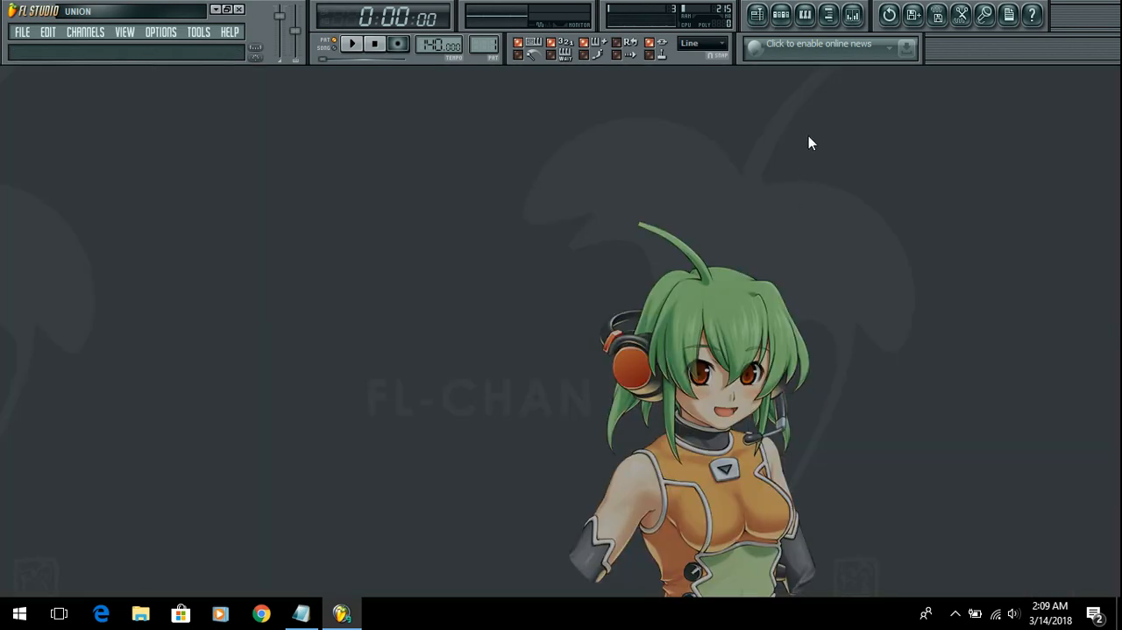
left_click(782, 14)
left_click(781, 14)
Step: Open the piano roll for the Kick channel and audition several keys on its keyboard
left_click(807, 15)
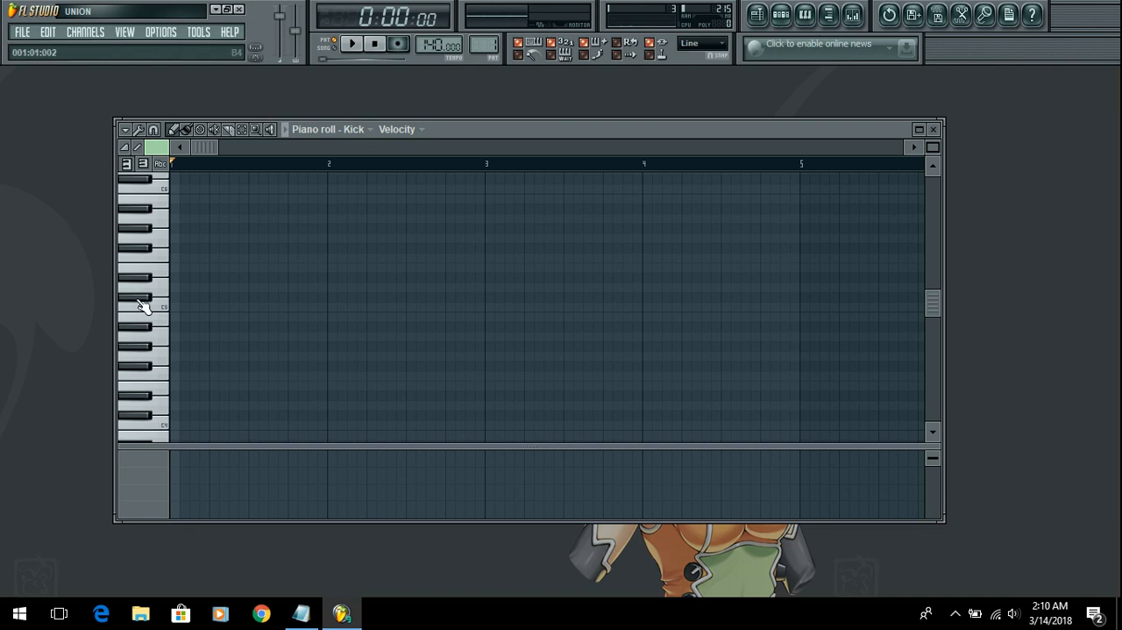
left_click(156, 220)
left_click(163, 298)
left_click_drag(163, 331, 162, 413)
Step: Place nine scattered demo notes in the Kick piano roll between bars 1 and 3, and play them back
left_click(179, 306)
left_click(238, 287)
left_click(248, 238)
left_click(317, 217)
left_click(326, 335)
left_click(317, 414)
left_click(414, 395)
left_click(405, 277)
left_click(494, 257)
left_click(355, 49)
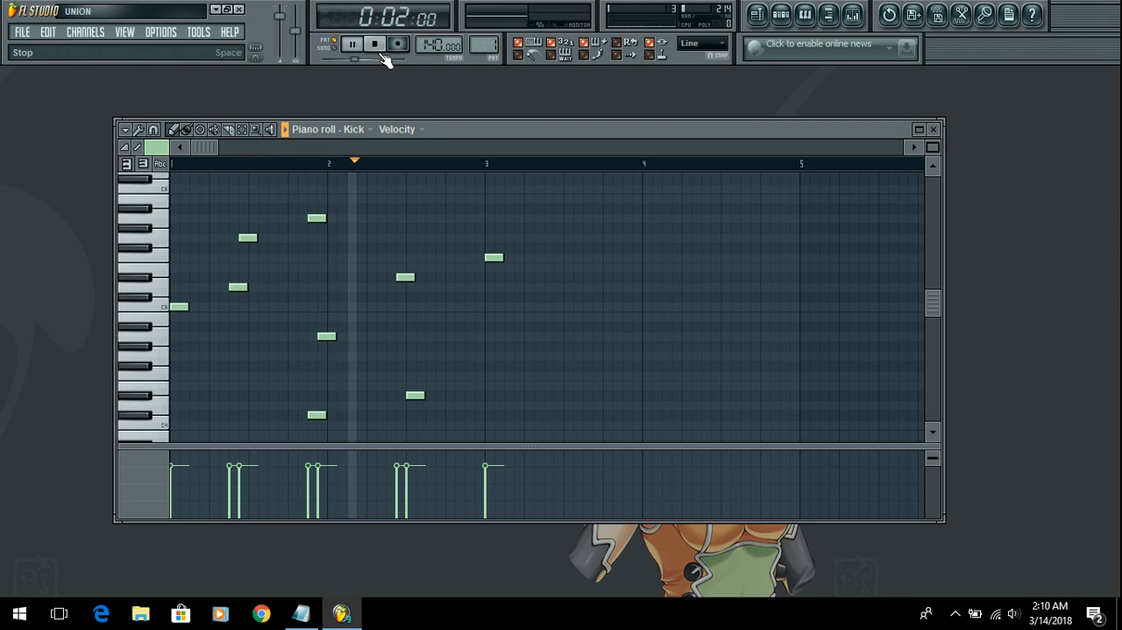
left_click(376, 46)
Step: Delete all the demo notes from the Kick piano roll and close it
right_click(493, 257)
right_click(415, 395)
right_click(405, 277)
right_click(317, 414)
scroll(314, 386, "down", 1)
right_click(326, 318)
right_click(317, 199)
right_click(247, 218)
right_click(238, 267)
right_click(186, 289)
left_click(935, 130)
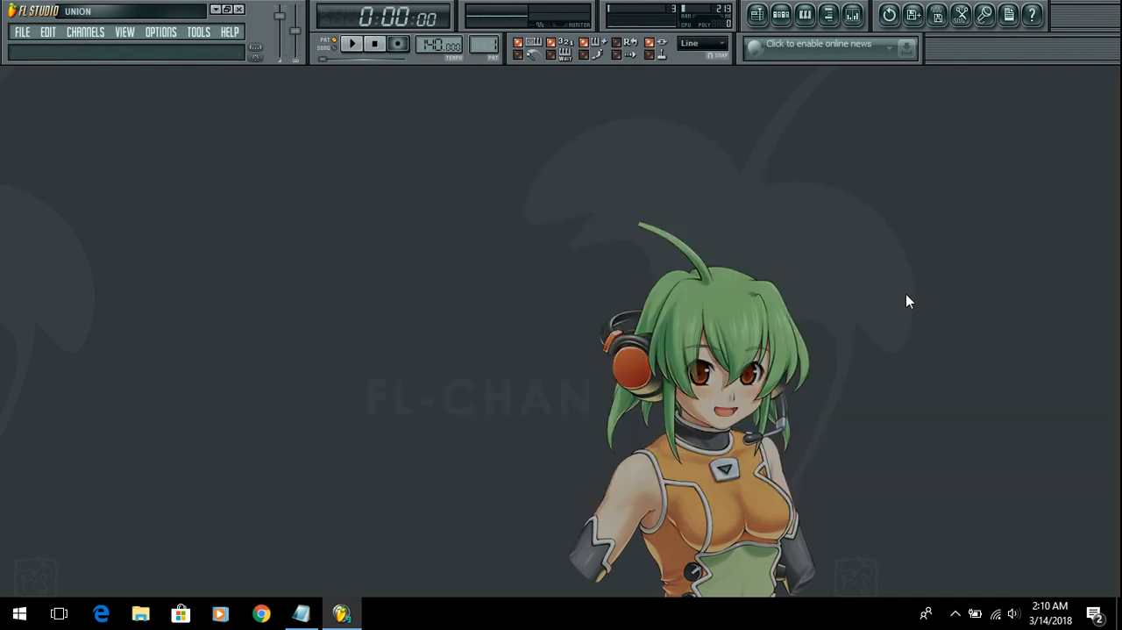
Step: Toggle the browser on and off, open the mixer, and reposition its window in the workspace
left_click(829, 15)
left_click(829, 15)
left_click(852, 15)
mouse_move(432, 242)
left_mouse_down()
mouse_move(488, 220)
mouse_move(533, 150)
mouse_move(509, 165)
left_mouse_up()
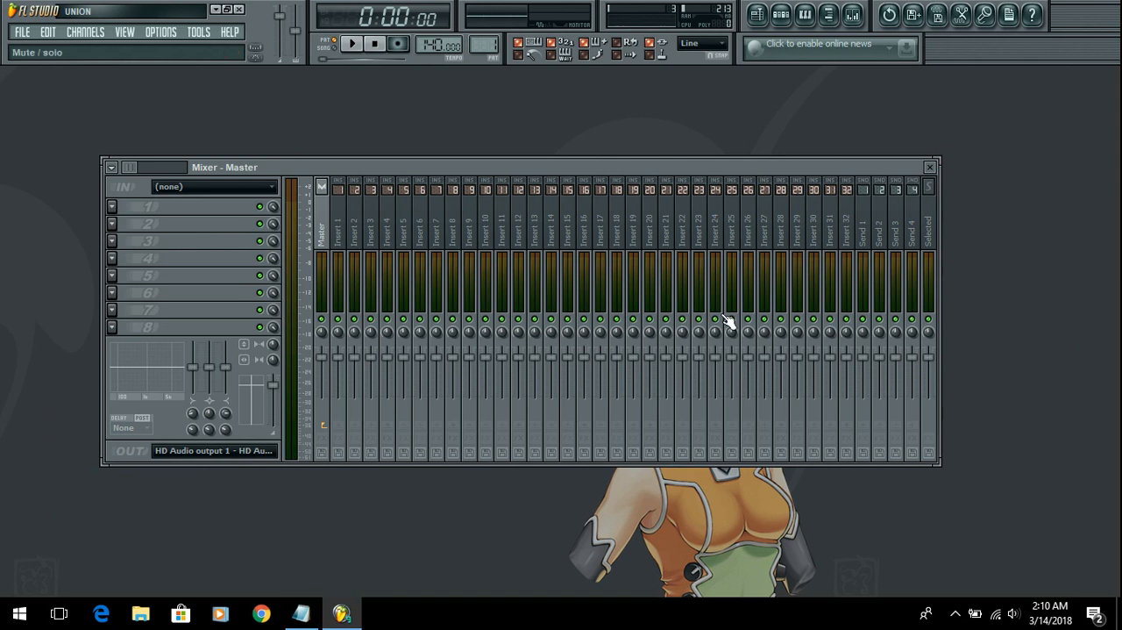
Step: Show the step sequencer above the mixer, and close the mixer so only the sequencer stays open
left_click(781, 16)
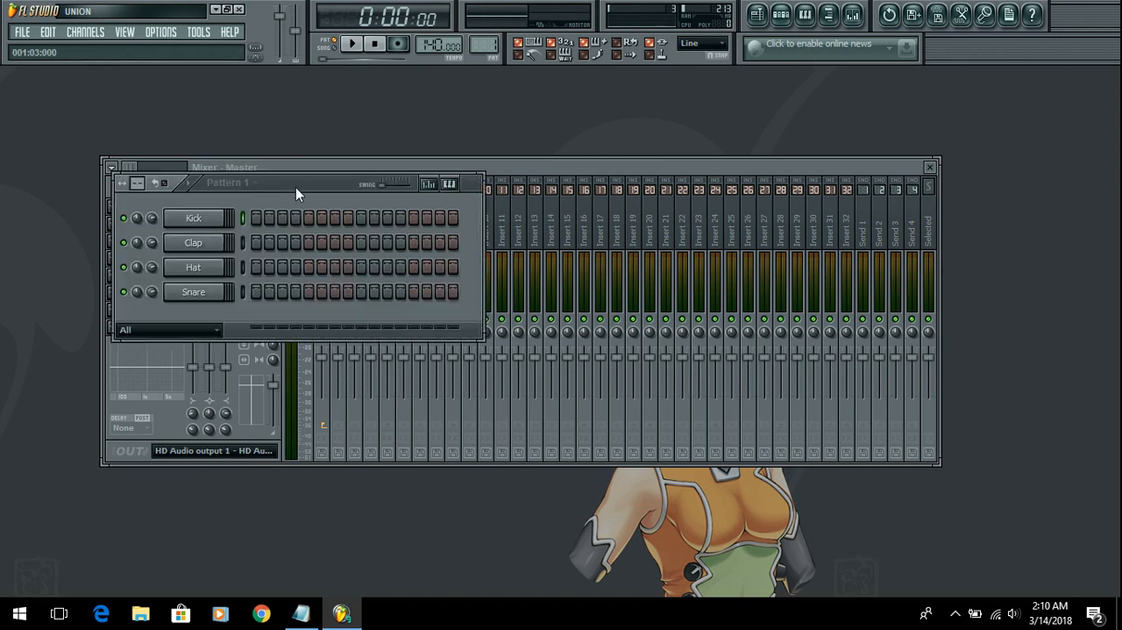
left_click_drag(295, 186, 361, 111)
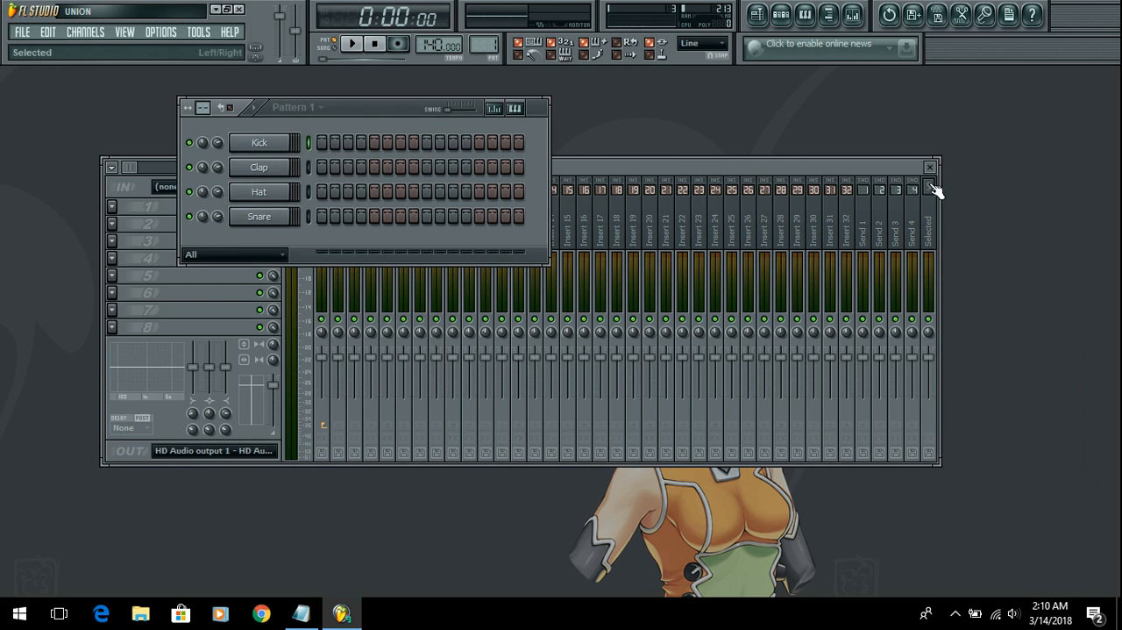
left_click_drag(856, 167, 885, 207)
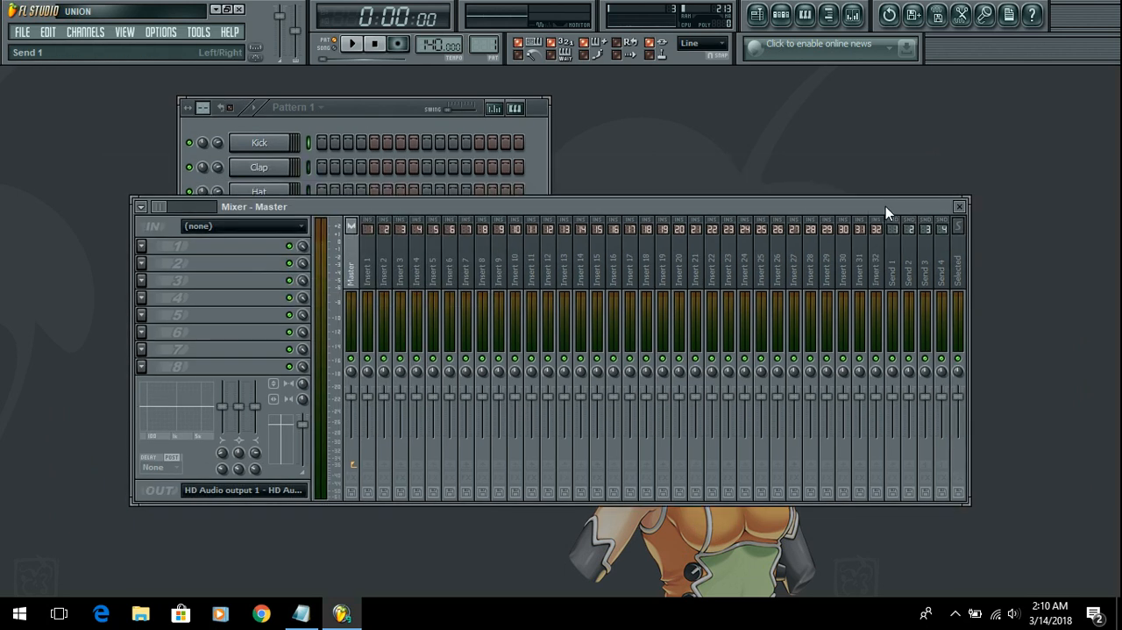
left_click(960, 208)
left_click(788, 16)
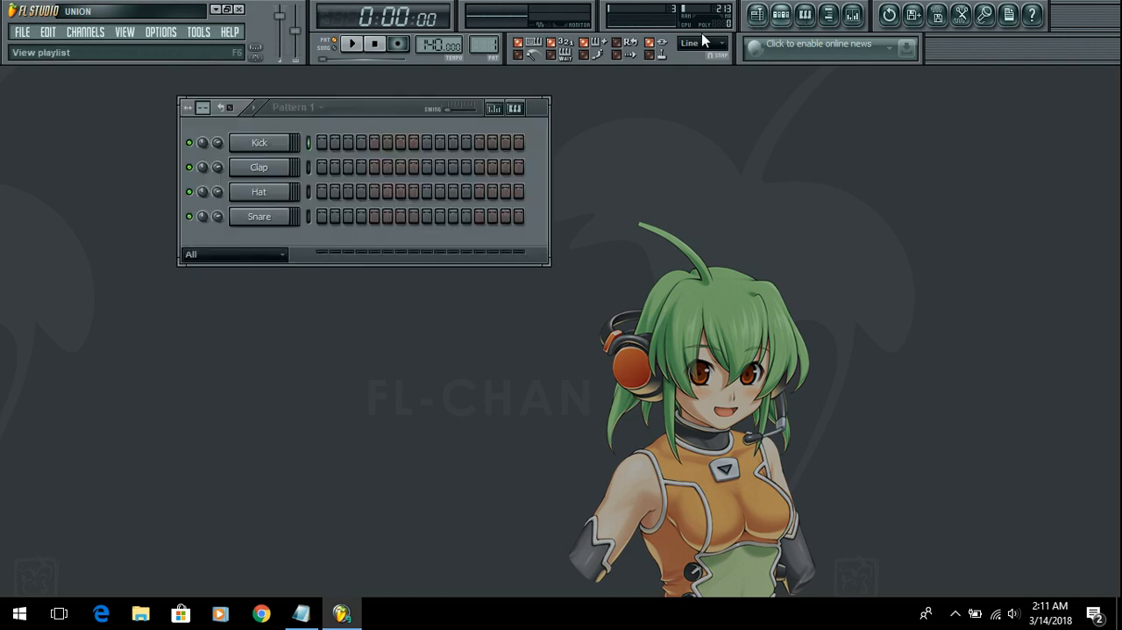
Step: Move the step sequencer toward the middle of the workspace and check the Notepad outline
left_click_drag(372, 110, 472, 185)
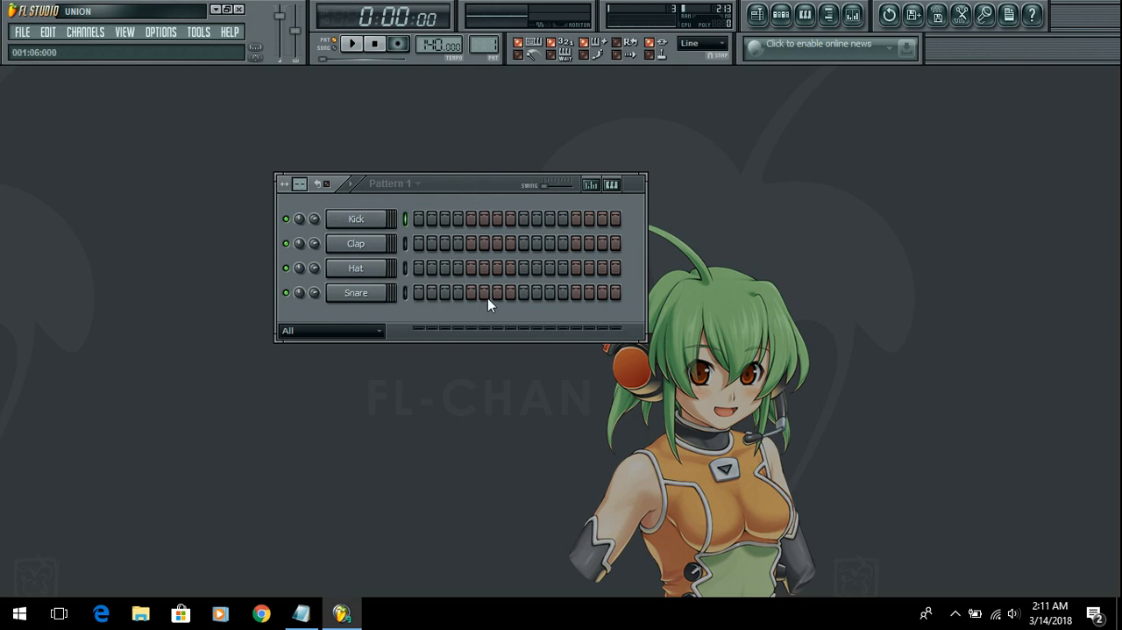
mouse_move(463, 182)
left_mouse_down()
mouse_move(521, 228)
mouse_move(514, 197)
mouse_move(476, 344)
mouse_move(489, 149)
mouse_move(436, 266)
mouse_move(471, 245)
mouse_move(506, 192)
mouse_move(397, 159)
mouse_move(562, 183)
mouse_move(469, 203)
left_mouse_up()
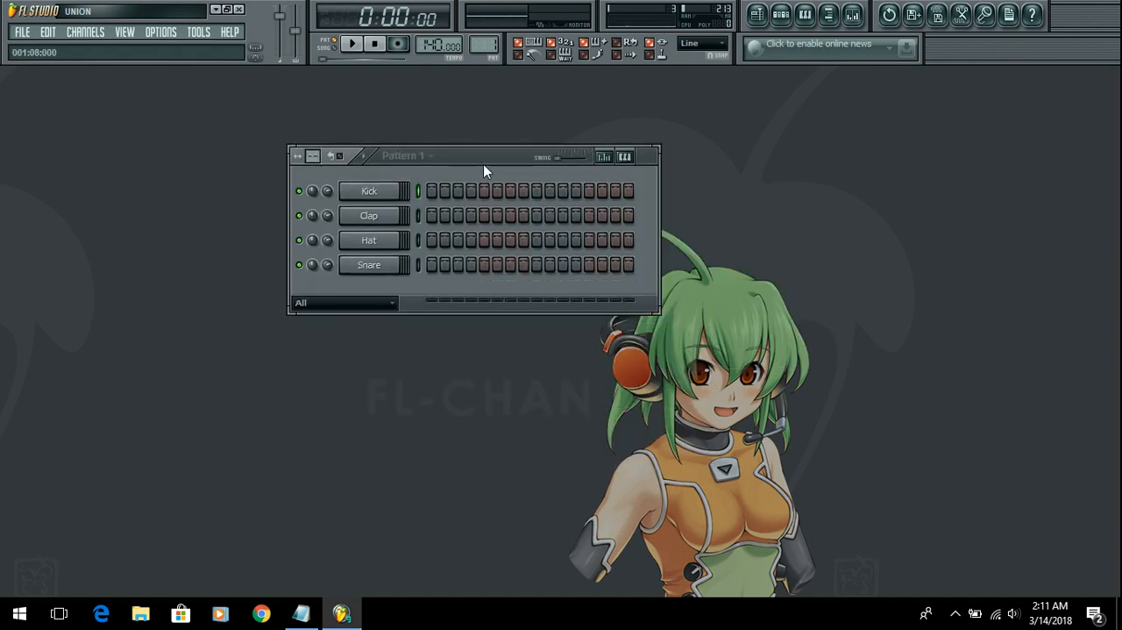
mouse_move(481, 164)
left_mouse_down()
mouse_move(499, 176)
mouse_move(475, 174)
left_mouse_up()
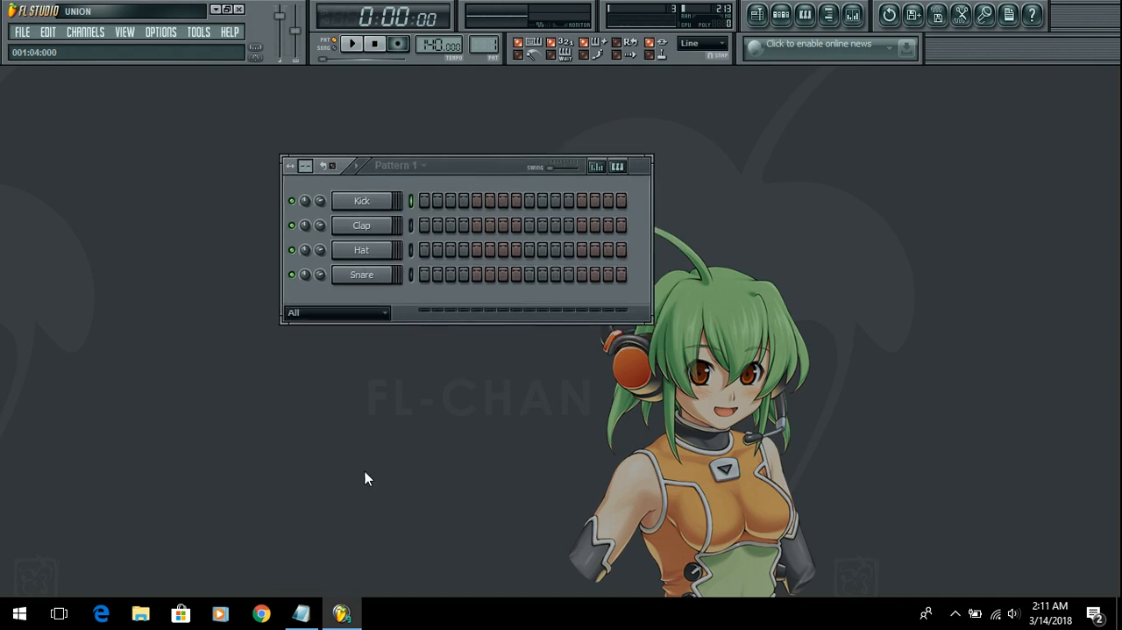
left_click(301, 614)
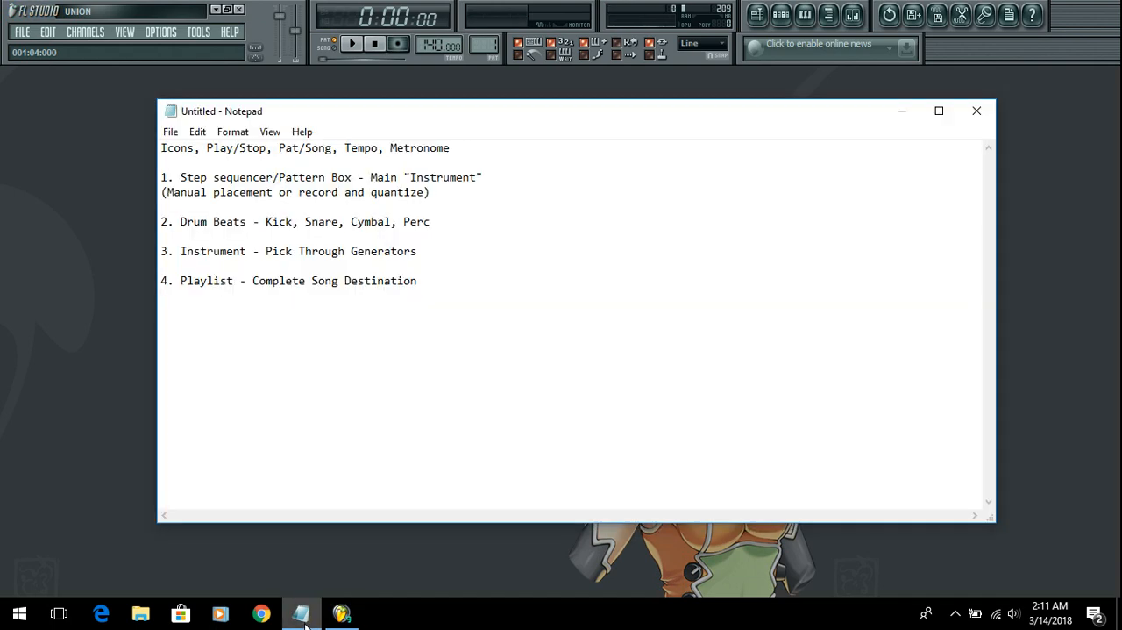
left_click(302, 613)
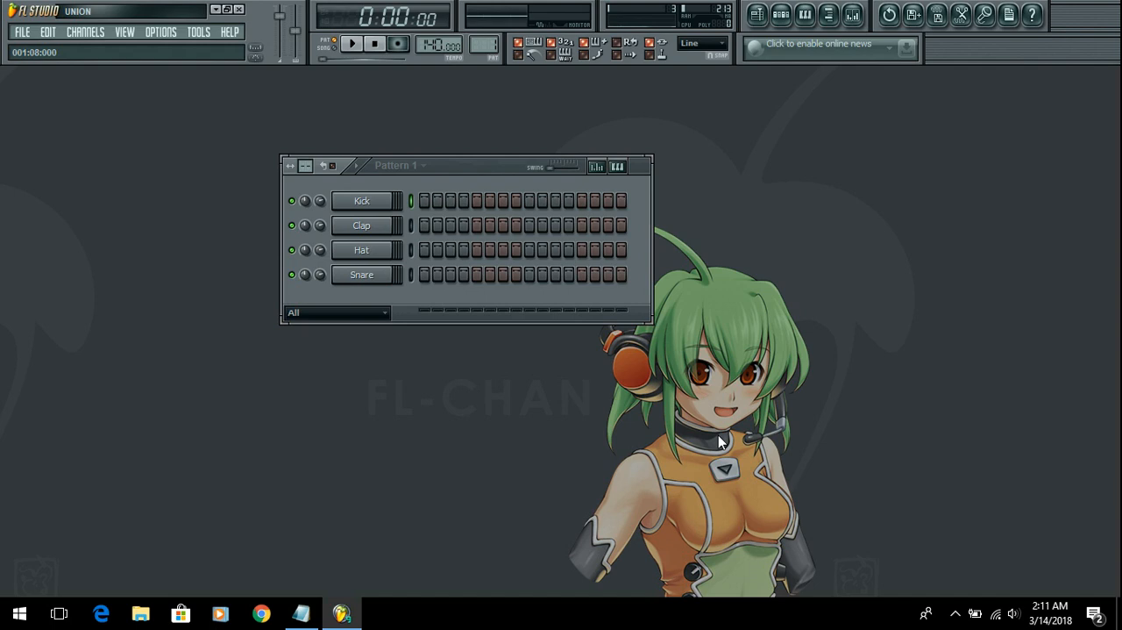
Step: Place Kick hits on steps 1, 3, 5, 6, 8, 10, 13 and 15 of Pattern 1
left_click(425, 203)
left_click(447, 204)
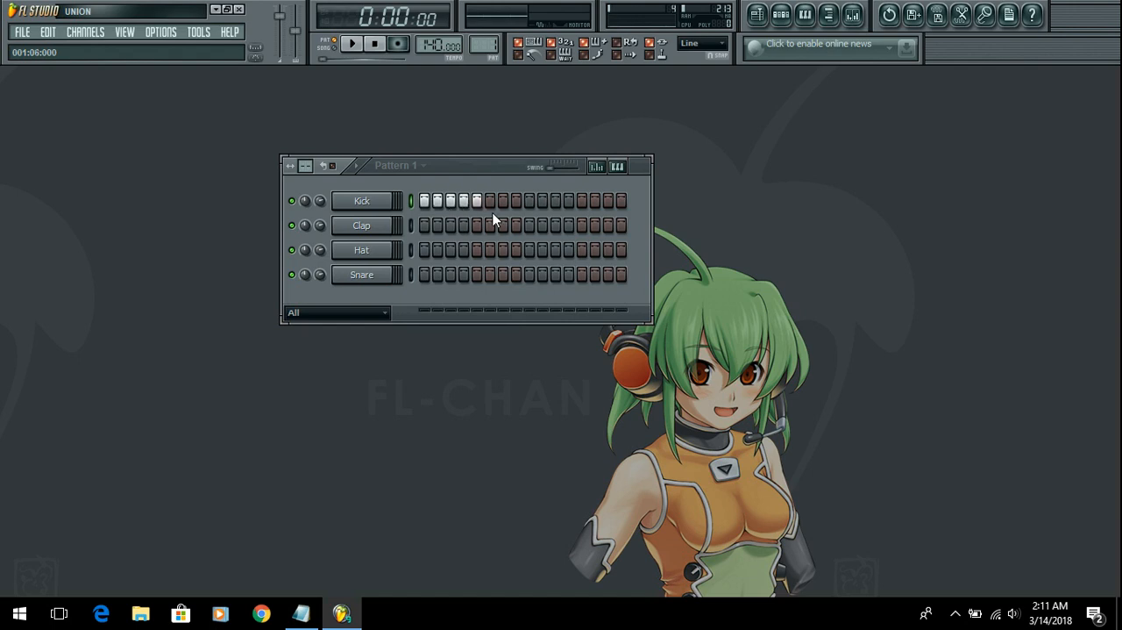
left_click_drag(496, 206, 429, 203)
left_click(450, 203)
left_click(479, 201)
left_click(477, 201)
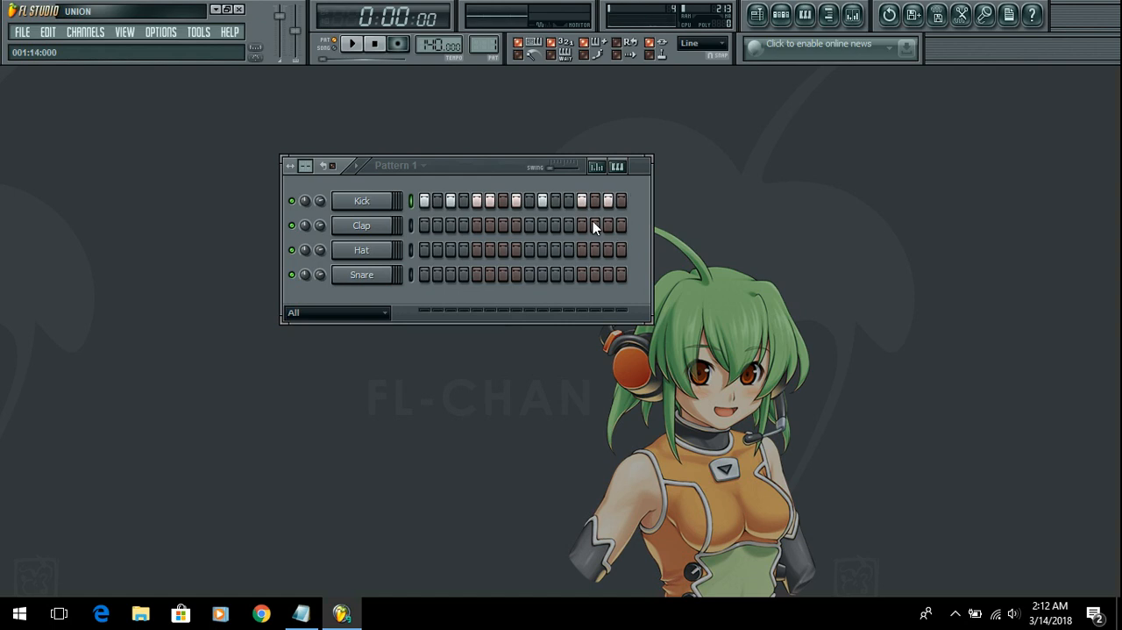
Step: Fill all sixteen Kick steps, clear the whole row, and glance at the Notepad outline
mouse_move(584, 203)
left_mouse_down()
mouse_move(427, 203)
mouse_move(630, 207)
left_mouse_up()
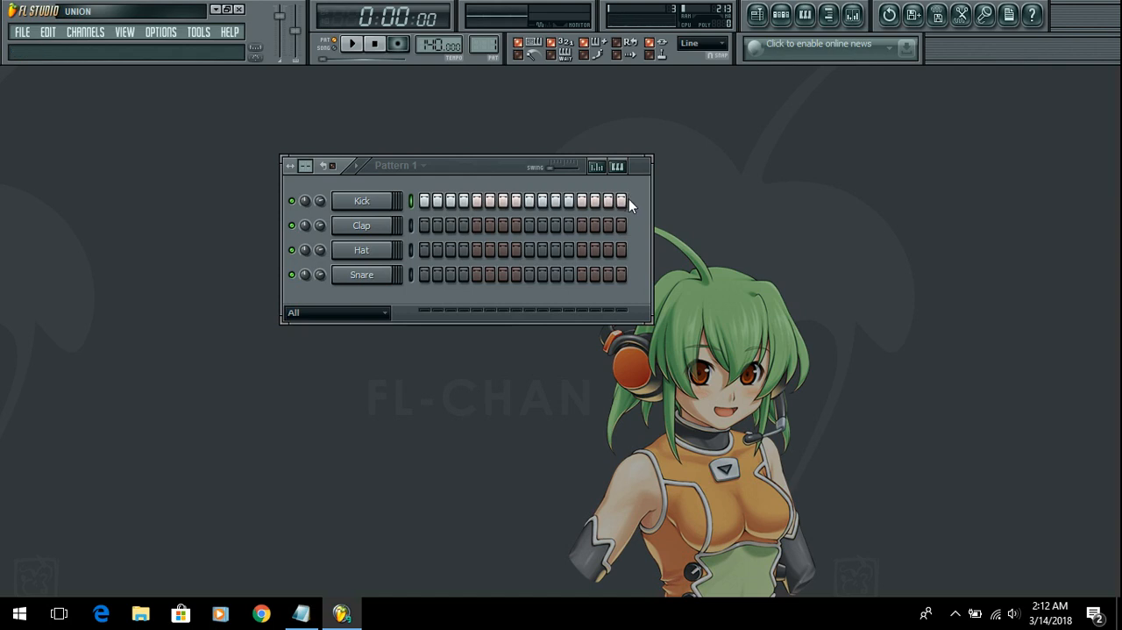
left_click_drag(623, 202, 423, 204)
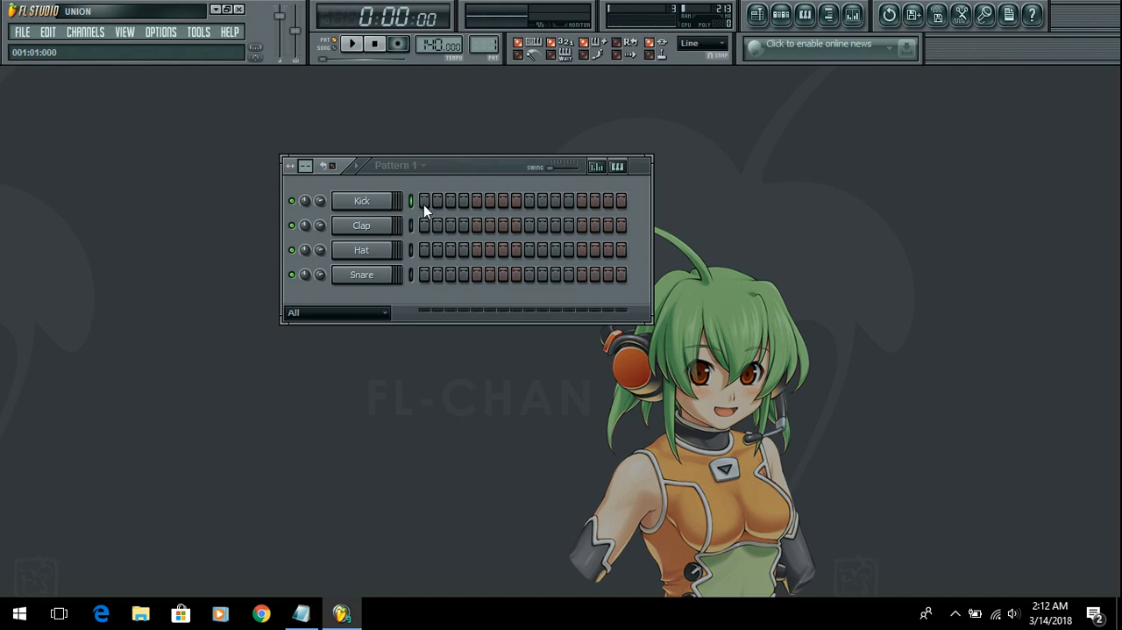
left_click(314, 618)
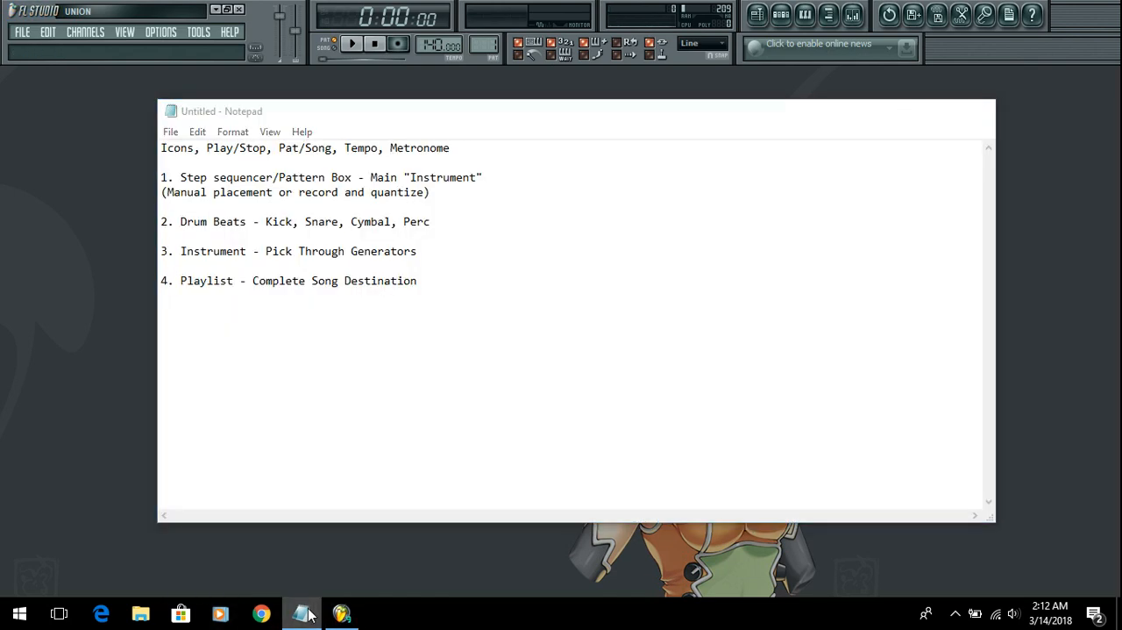
left_click(303, 613)
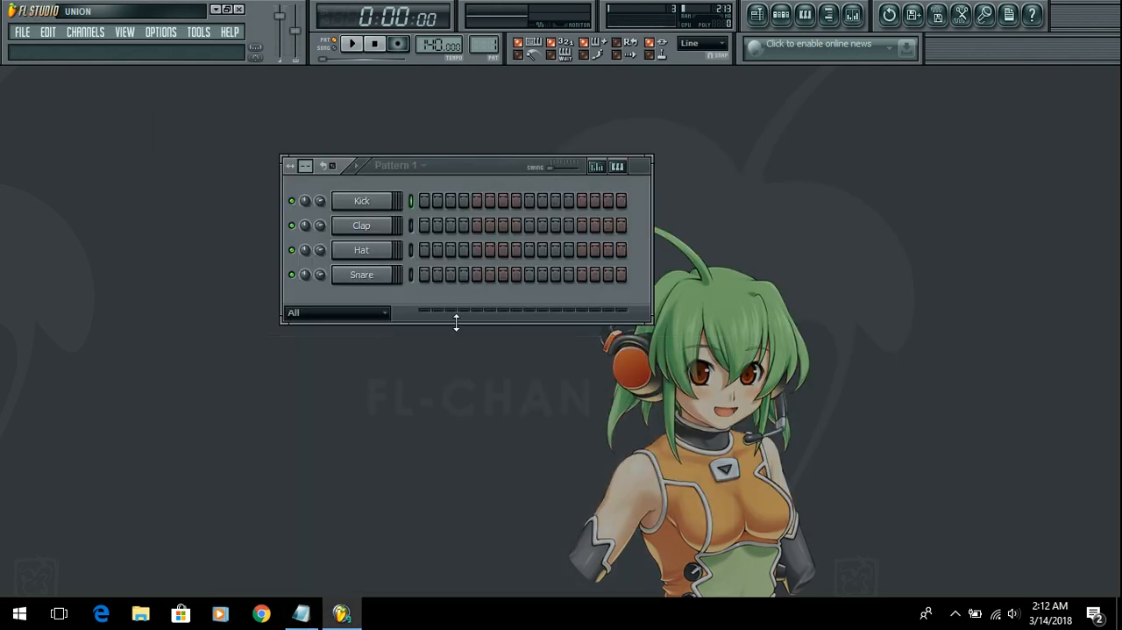
Step: Place Kick hits on steps 1, 3, 5, 7, 9, 10, 13, 14 and 15, and play the pattern
left_click(425, 203)
left_click(450, 202)
left_click(503, 201)
left_click(530, 202)
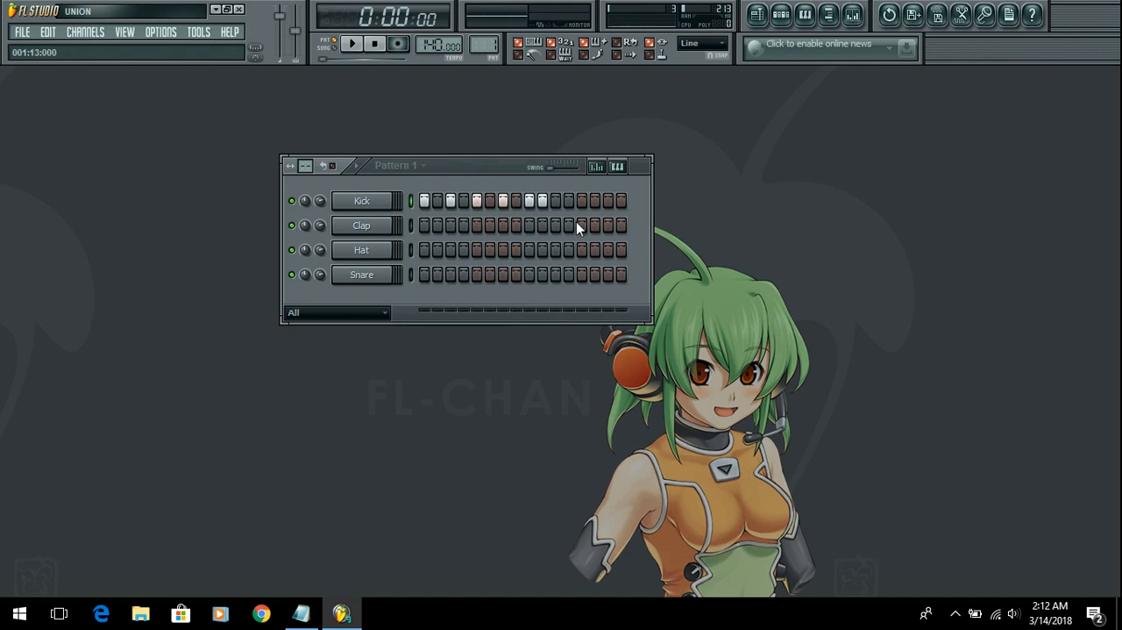
left_click(596, 202)
left_click(351, 43)
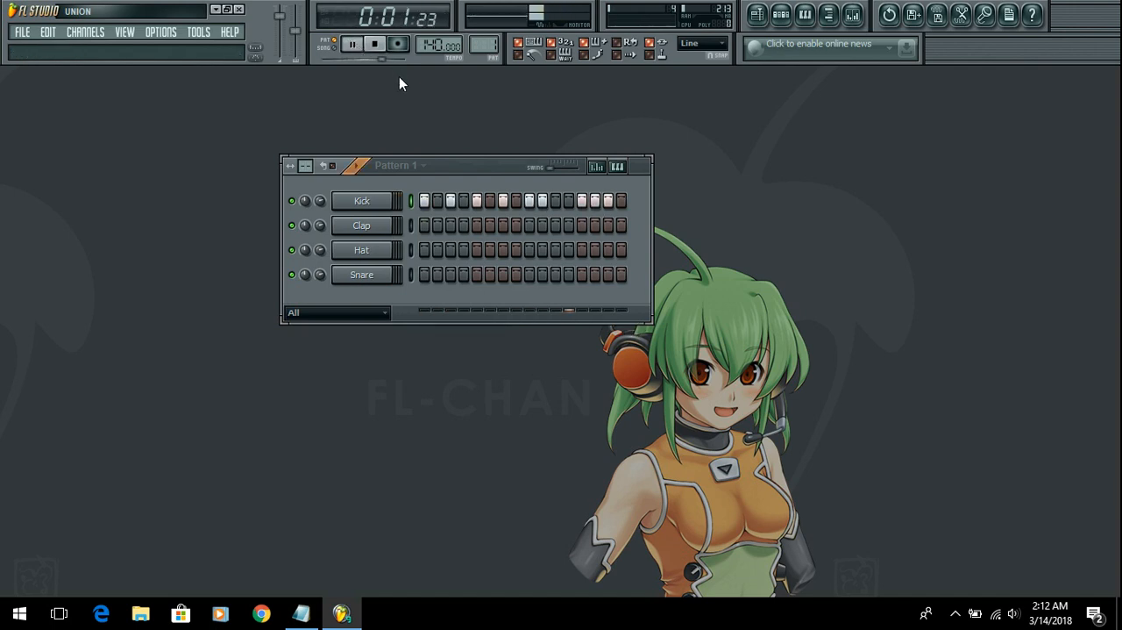
Step: Move the Kick hit from step 3 to step 4 during playback, and stop and clear the row
right_click(450, 203)
left_click(463, 202)
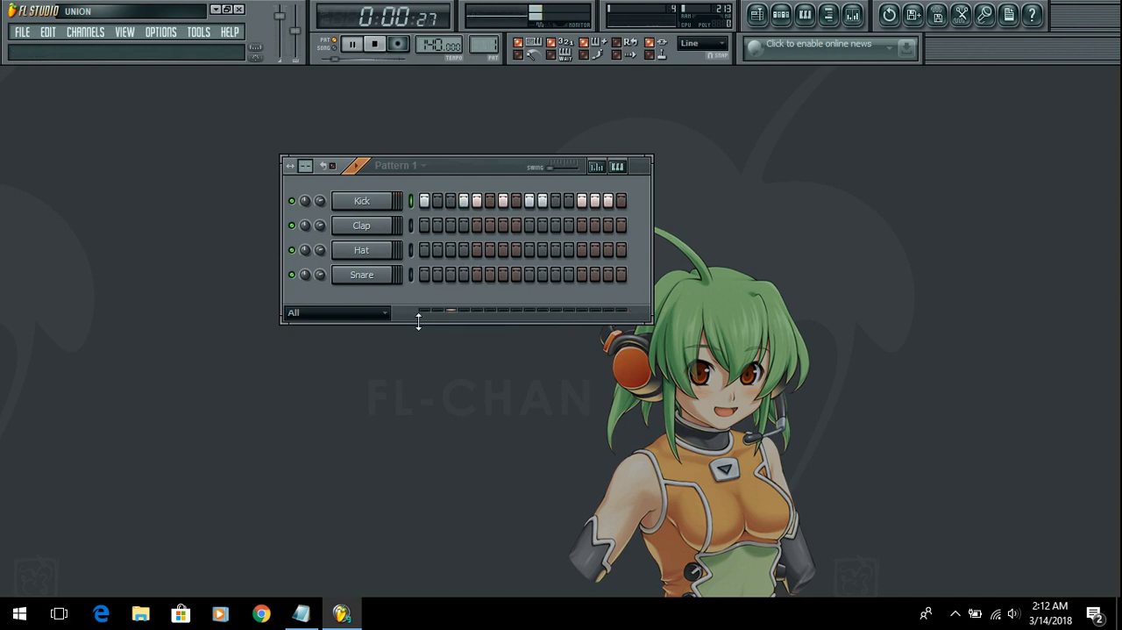
left_click(380, 44)
left_click_drag(423, 199, 561, 200)
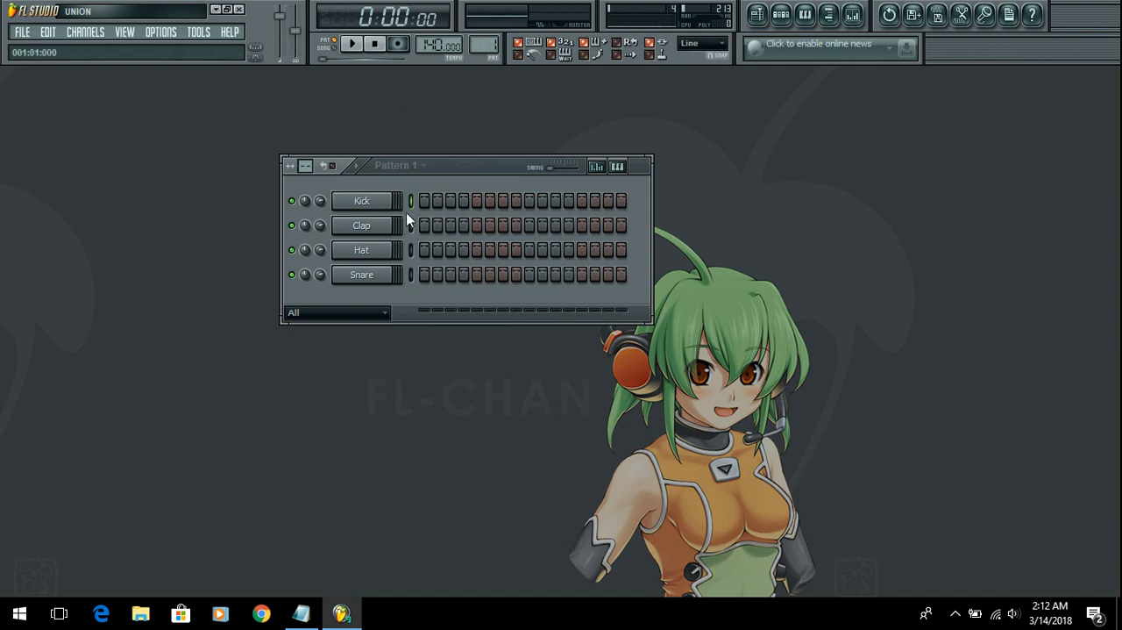
Step: Fill the Kick row on each 4 steps, refill it on each 2 steps, and play the pattern
right_click(379, 201)
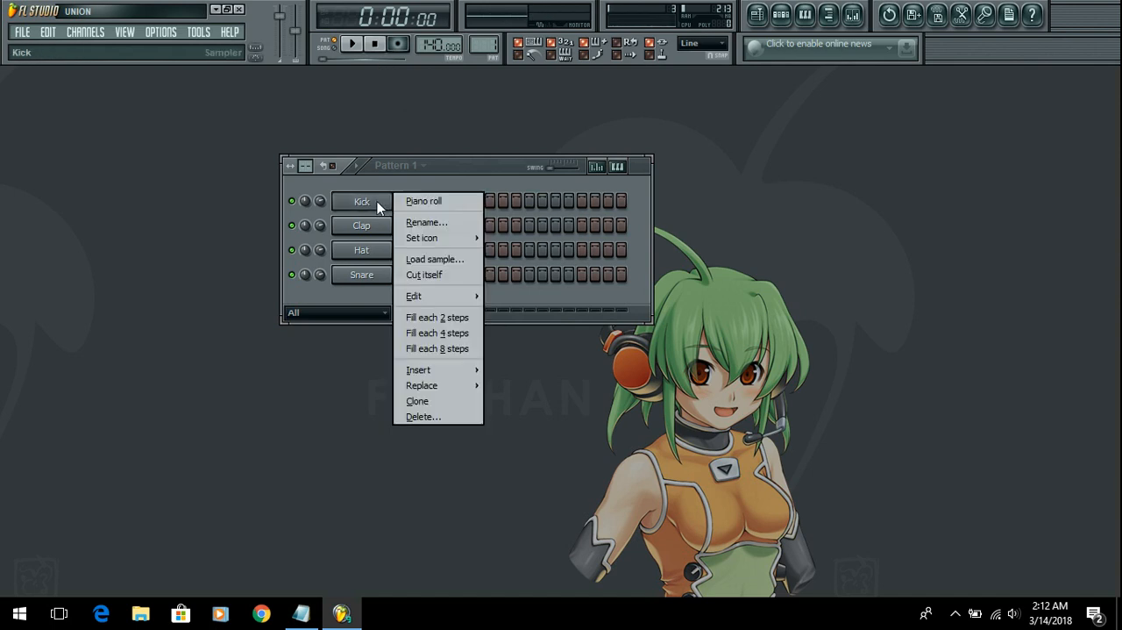
left_click(460, 333)
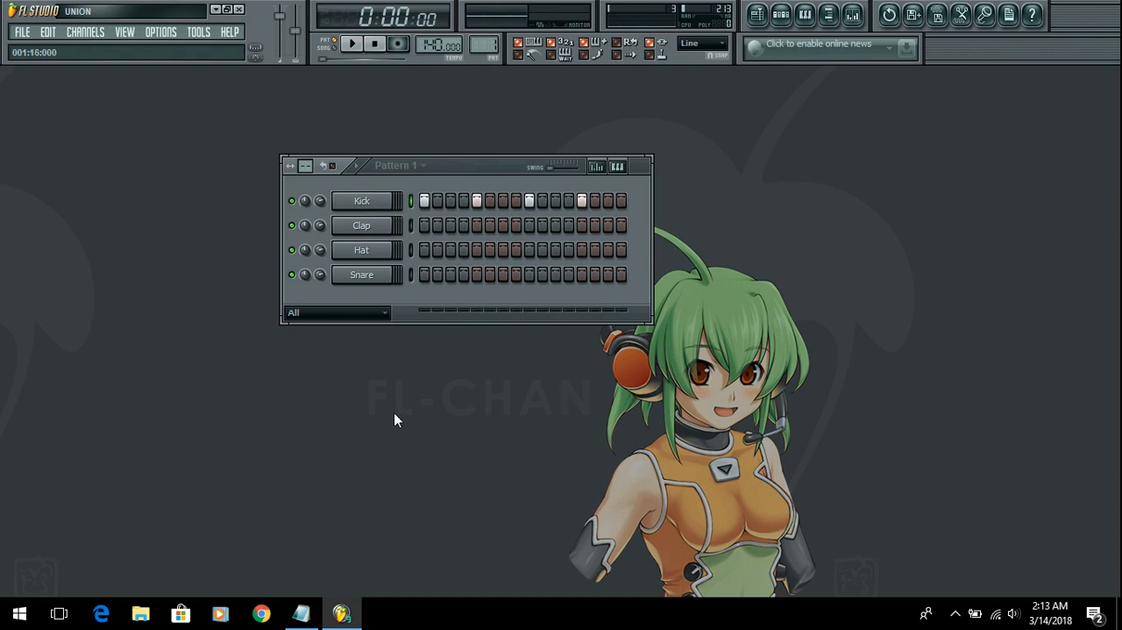
right_click(371, 202)
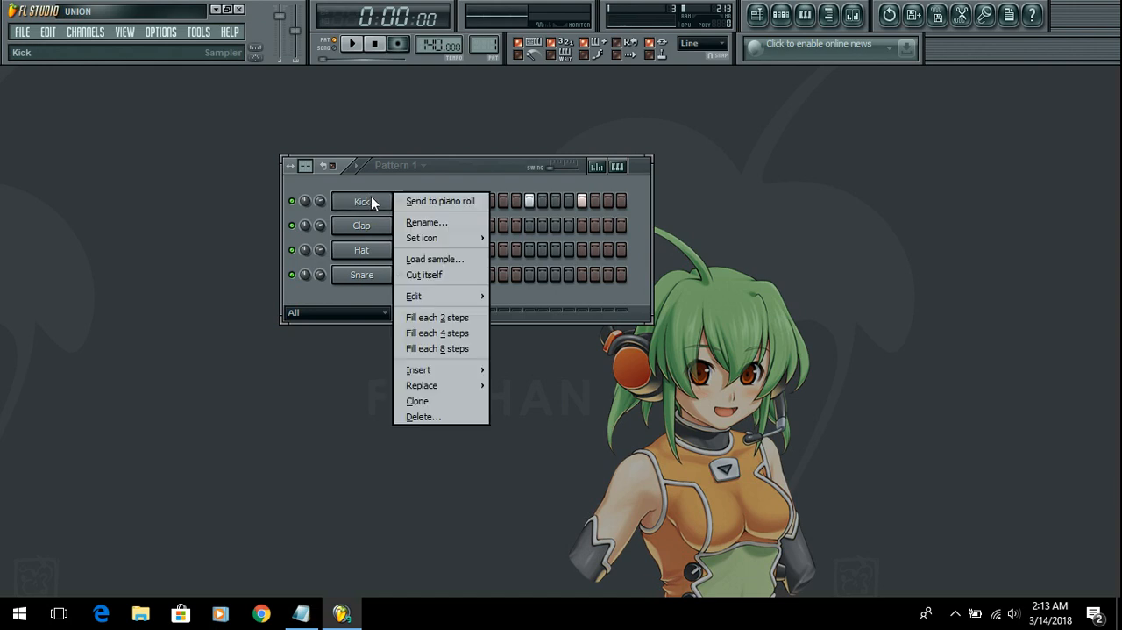
left_click(434, 318)
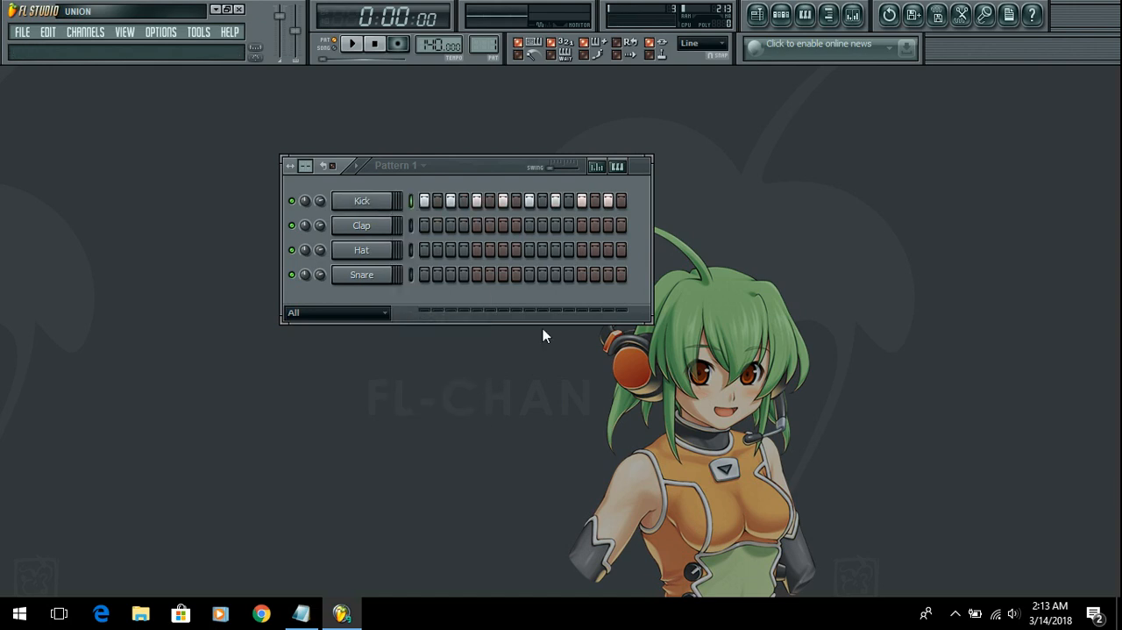
left_click(356, 45)
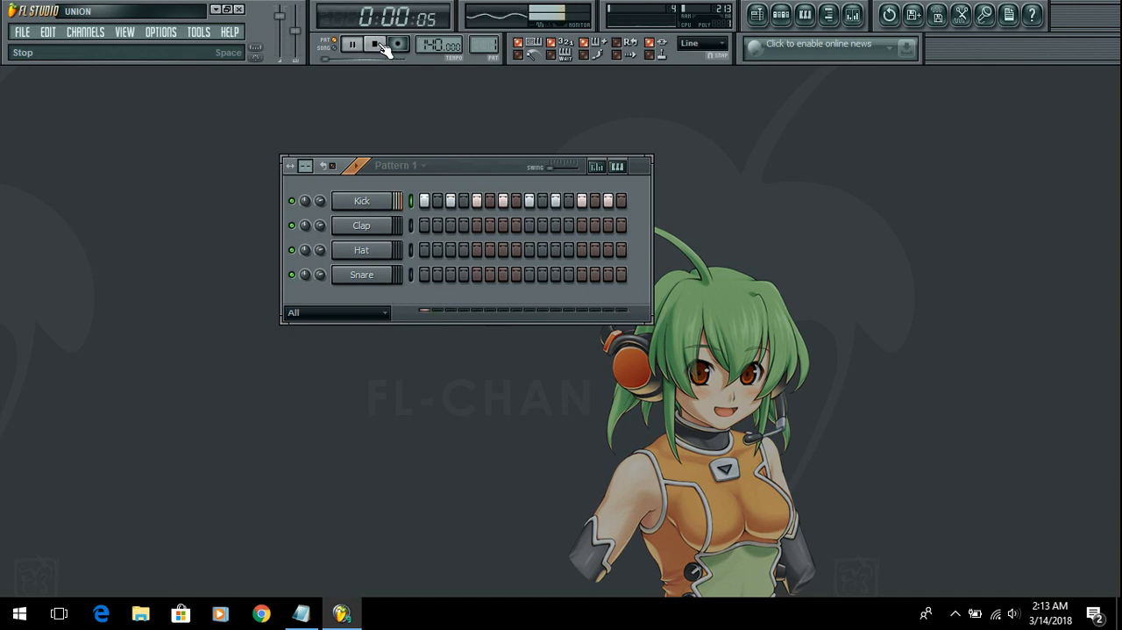
left_click(377, 44)
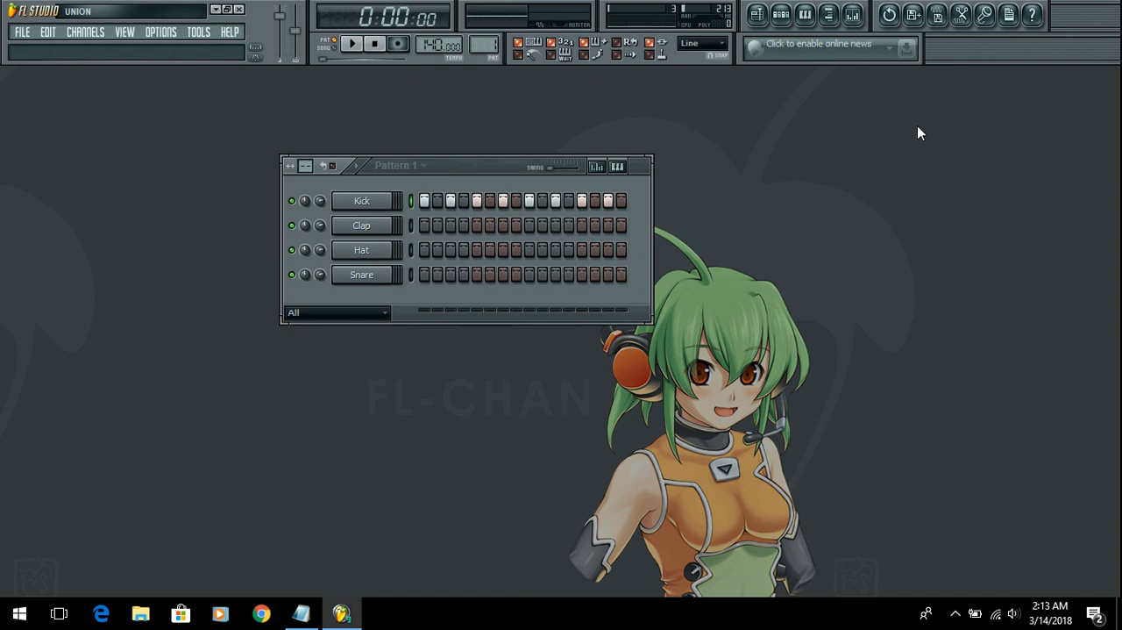
Step: Turn on the metronome, play the Kick pattern with it, and clear the Kick row during playback
left_click_drag(511, 168, 505, 174)
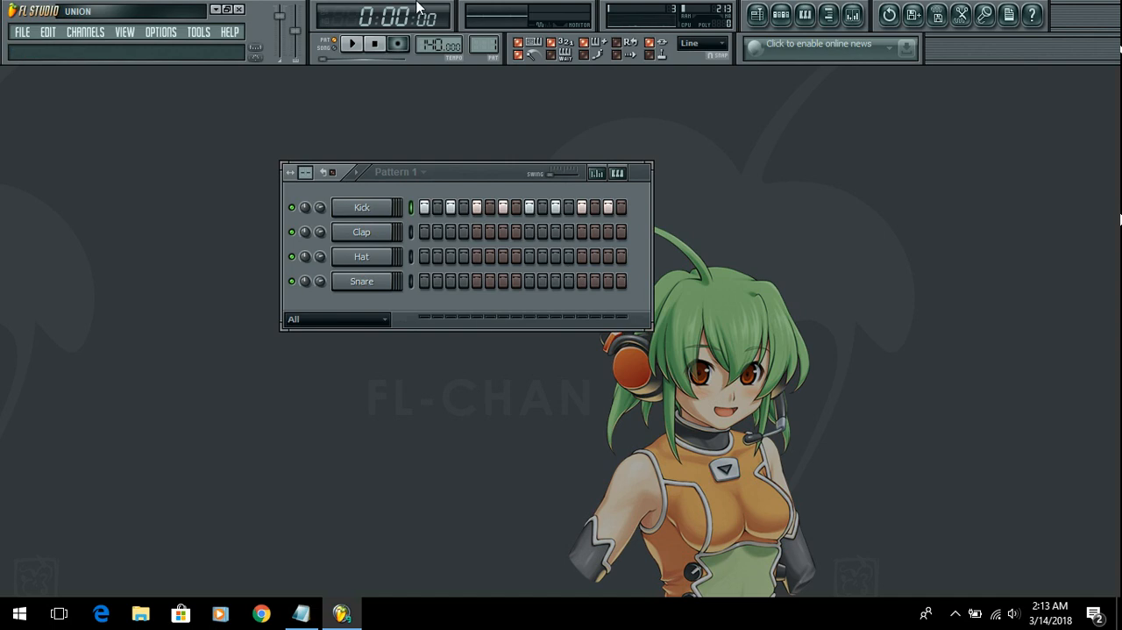
left_click(523, 55)
left_click(351, 44)
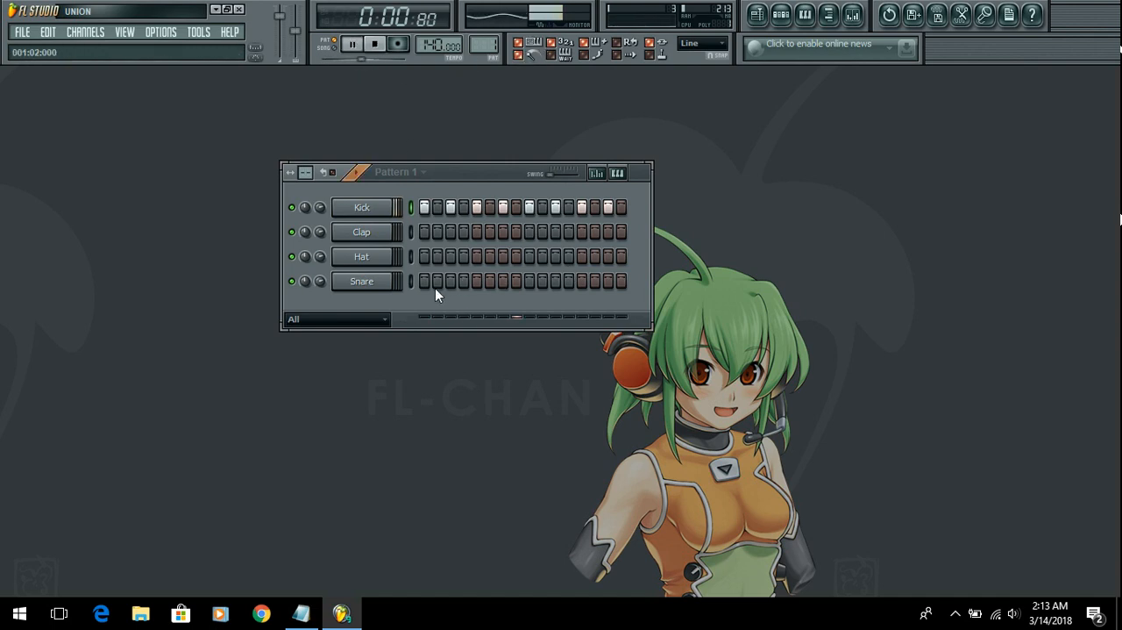
left_click_drag(422, 207, 622, 210)
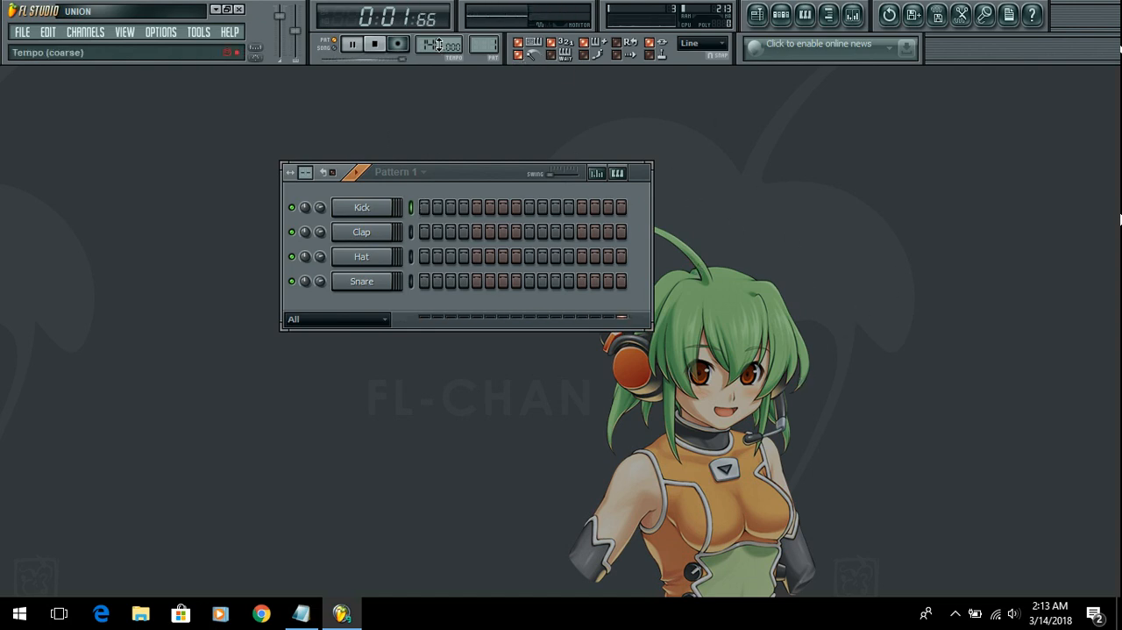
Step: Lower the tempo to 81 BPM and place Kick hits on steps 1, 2, 6, 11, 14 and 15 during playback
left_click_drag(438, 43, 438, 88)
left_click(424, 206)
left_click(437, 207)
left_click(496, 207)
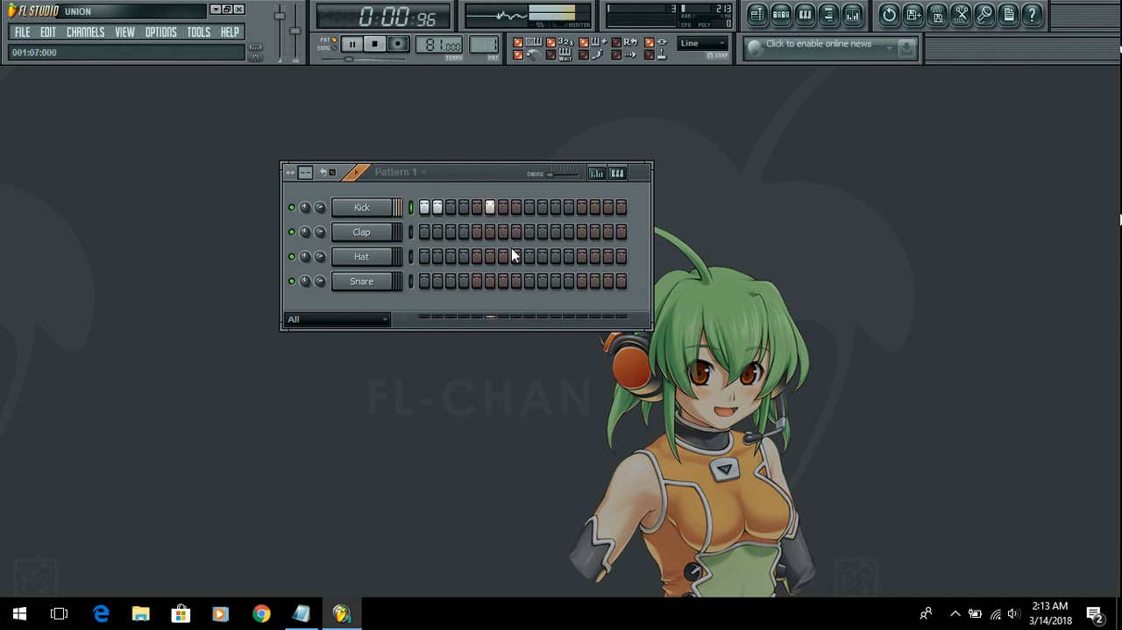
left_click(556, 208)
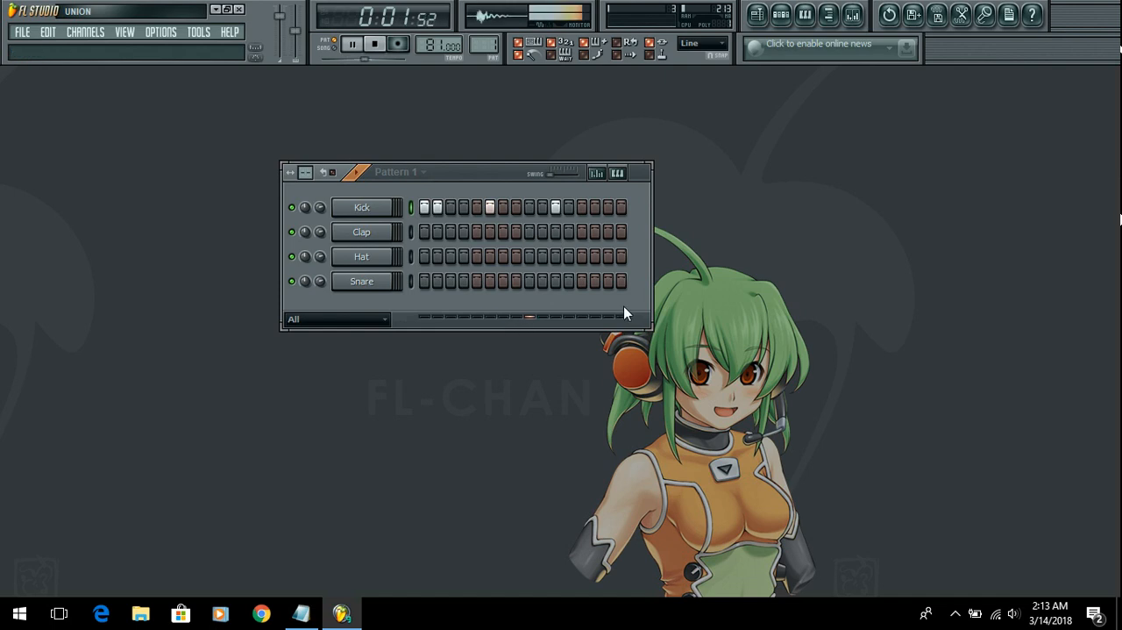
left_click(586, 207)
left_click(607, 208)
left_click(620, 208)
left_click(595, 207)
left_click(608, 207)
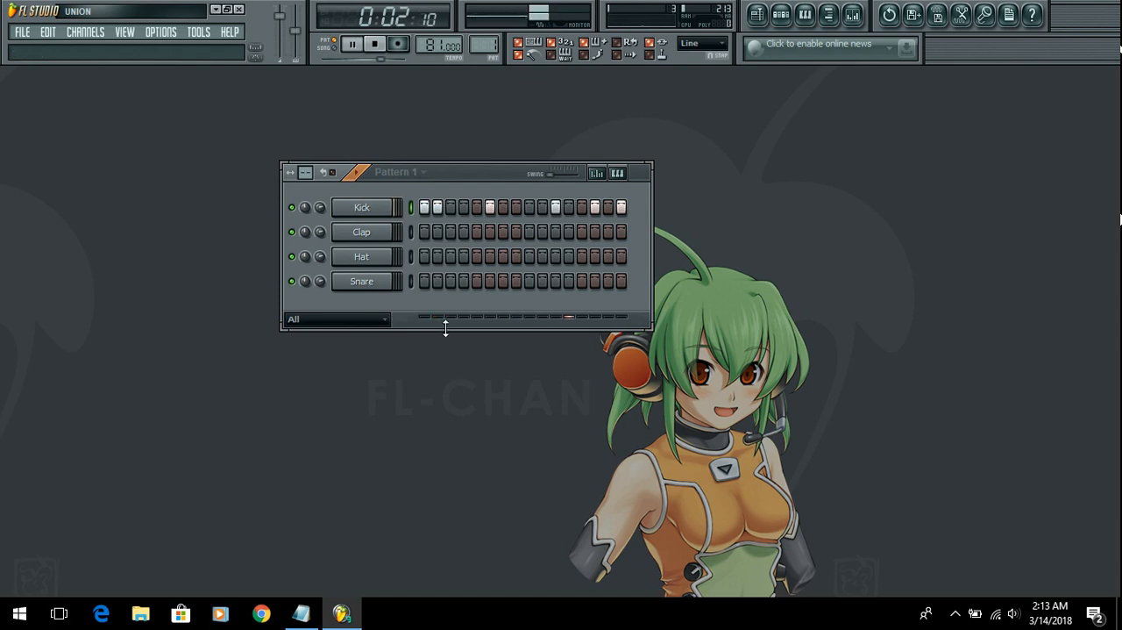
left_click(612, 209)
left_click(621, 207)
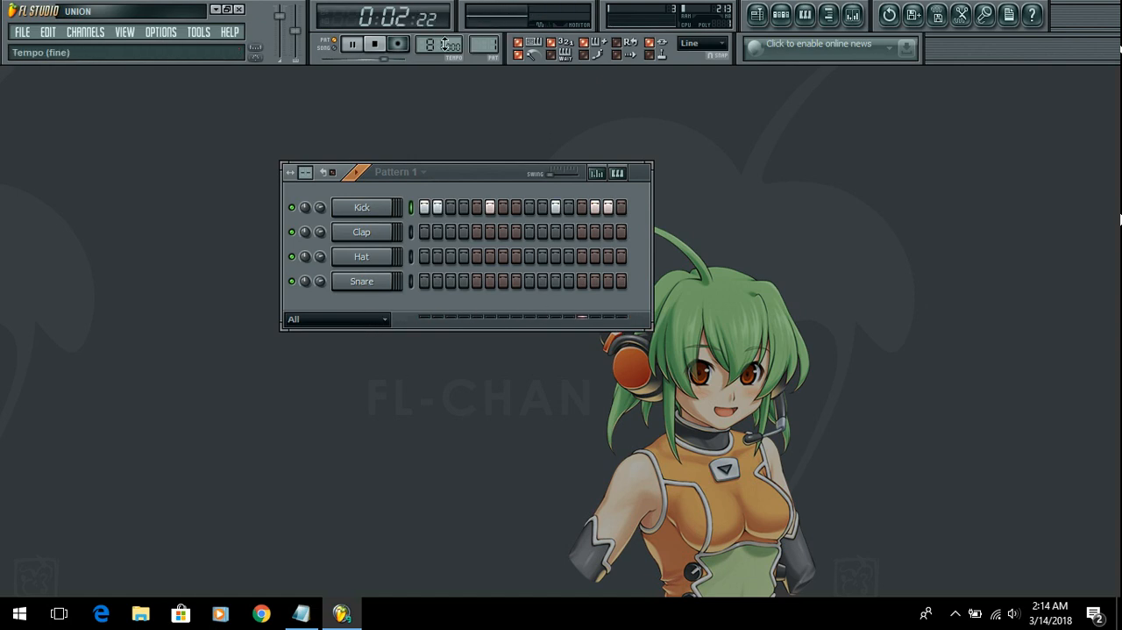
Step: Set the tempo to 105 BPM, and clear the whole Kick row and stop playback
left_click_drag(434, 42, 434, 20)
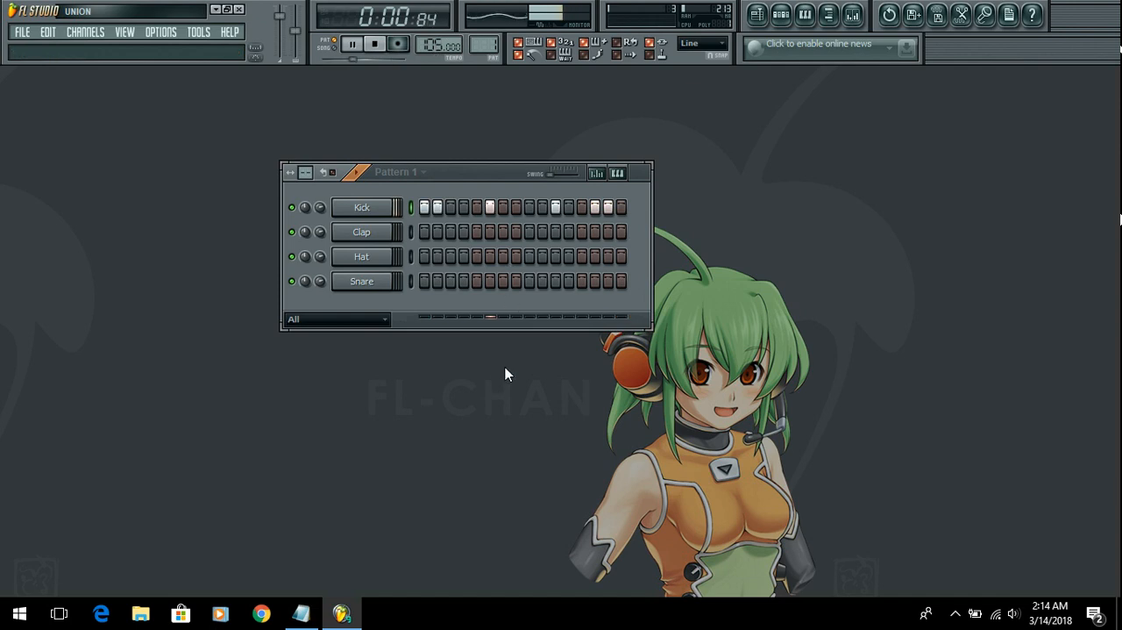
left_click_drag(425, 207, 623, 209)
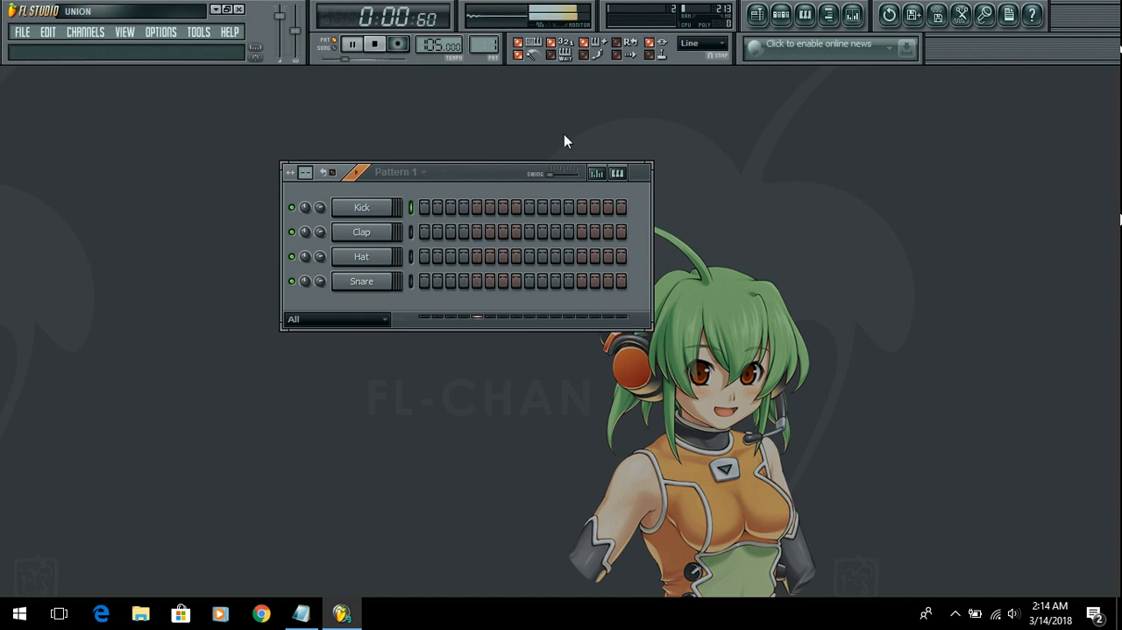
left_click(378, 44)
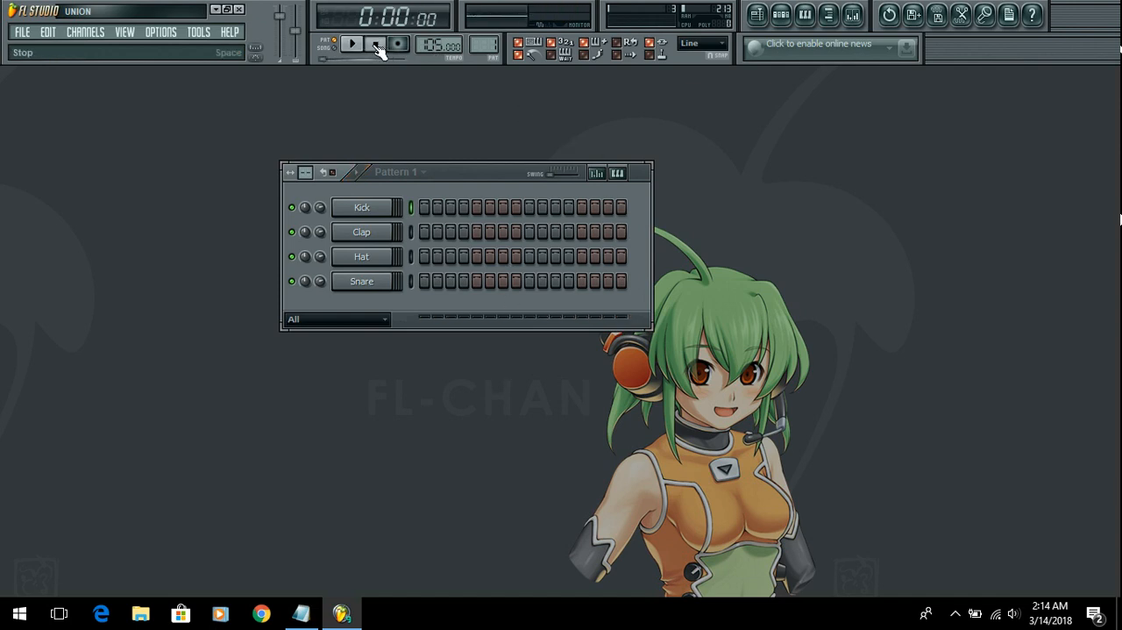
left_click(397, 44)
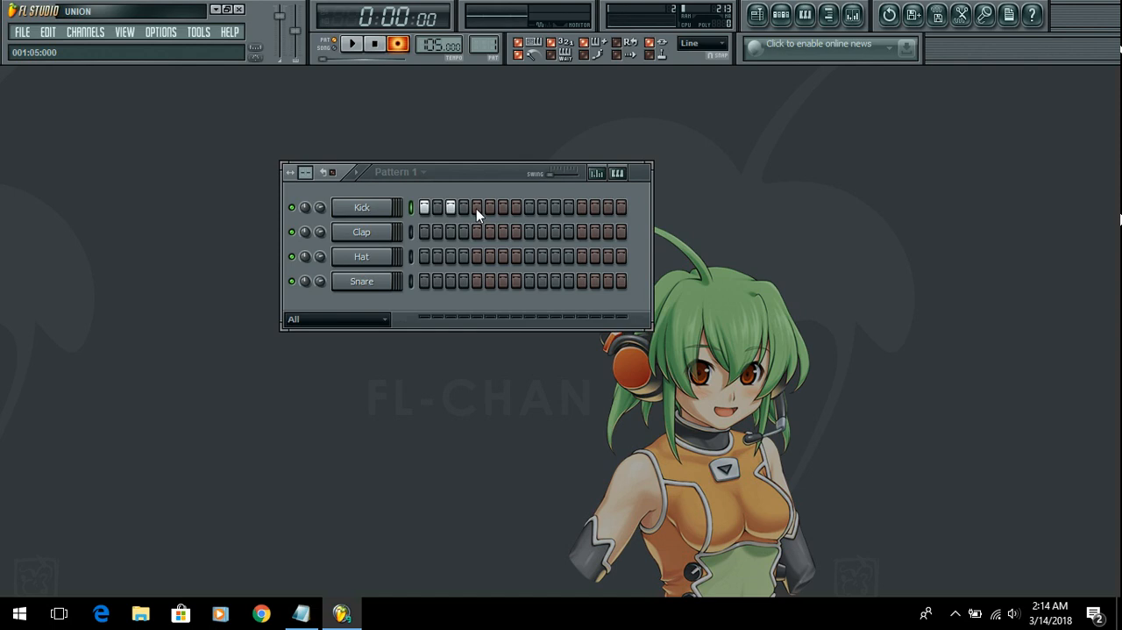
left_click(543, 207)
left_click_drag(618, 207, 424, 211)
left_click(406, 50)
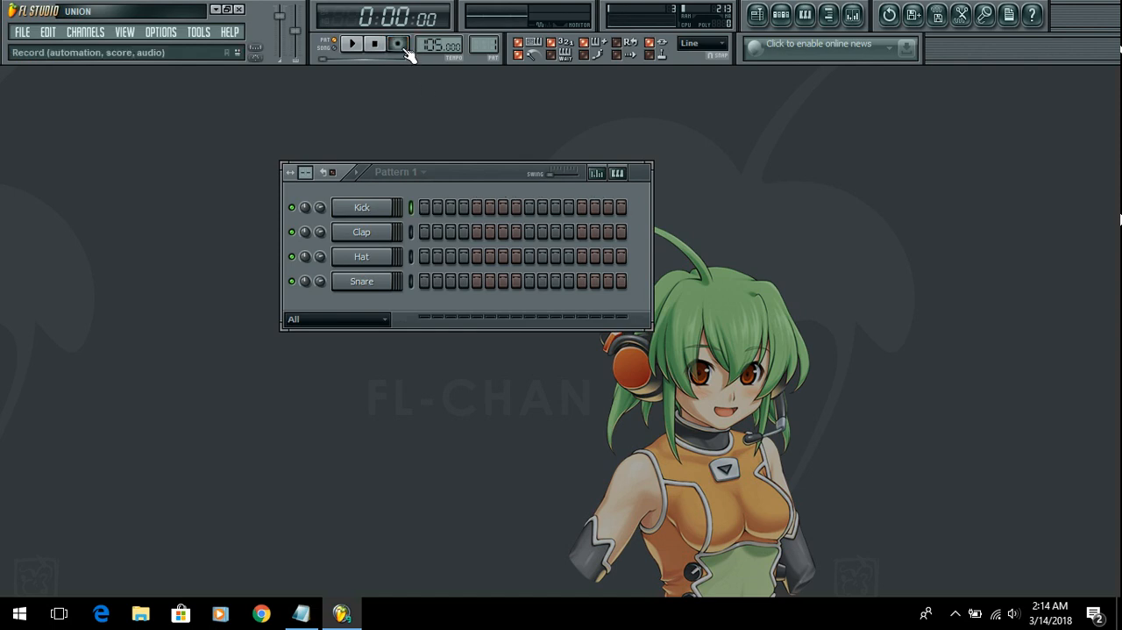
Step: Arm recording, and audition the C5 note in the Kick channel's piano roll before closing it
left_click(400, 45)
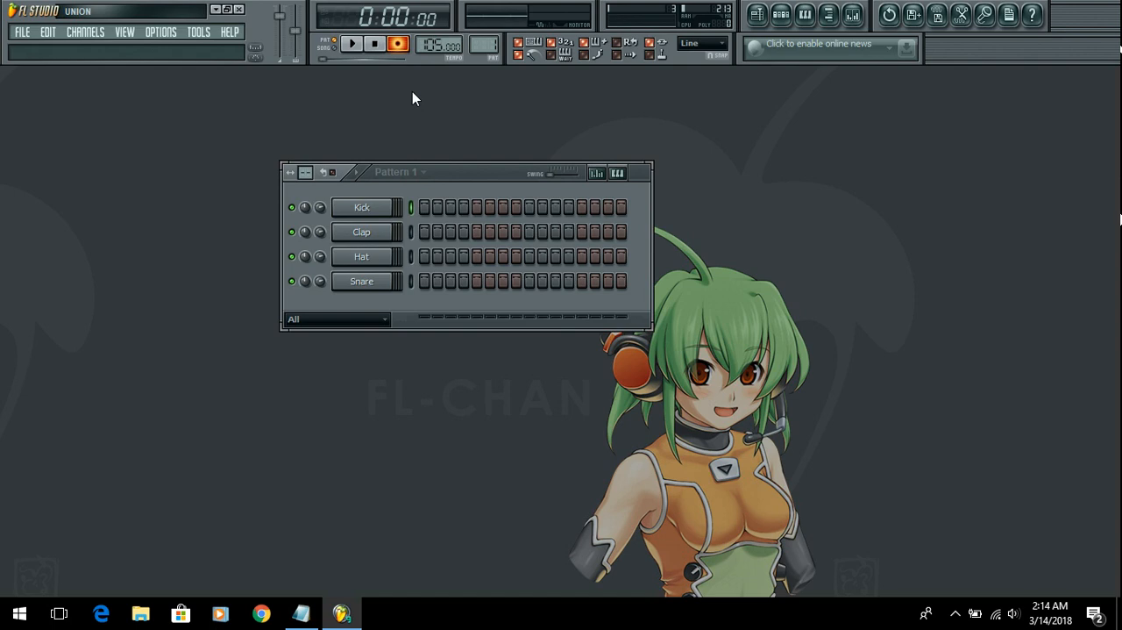
right_click(368, 207)
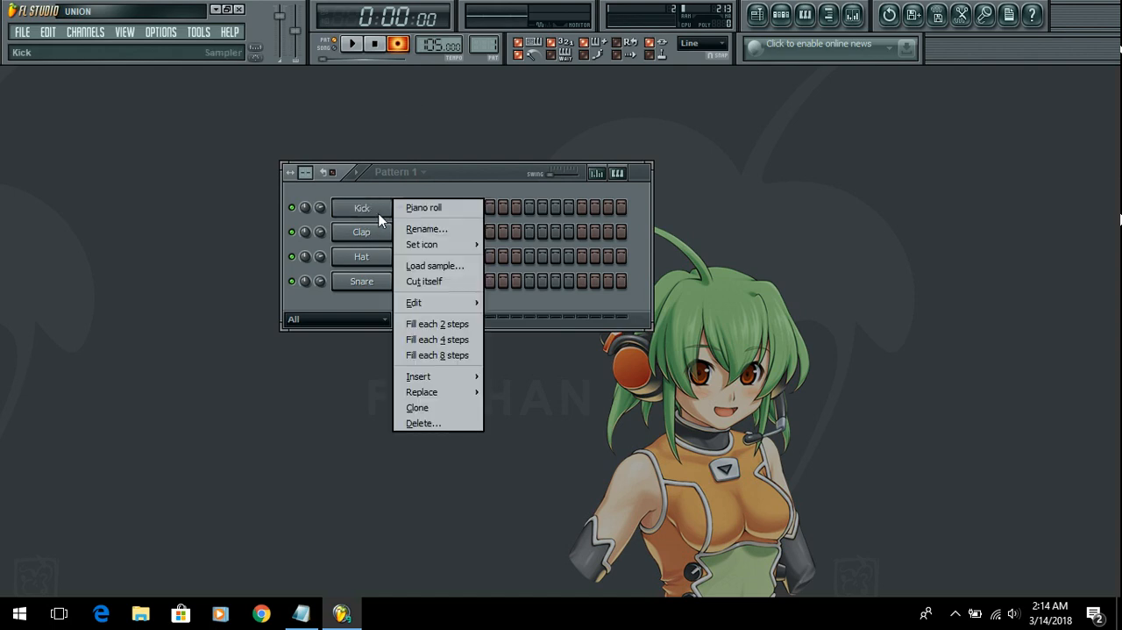
left_click(418, 212)
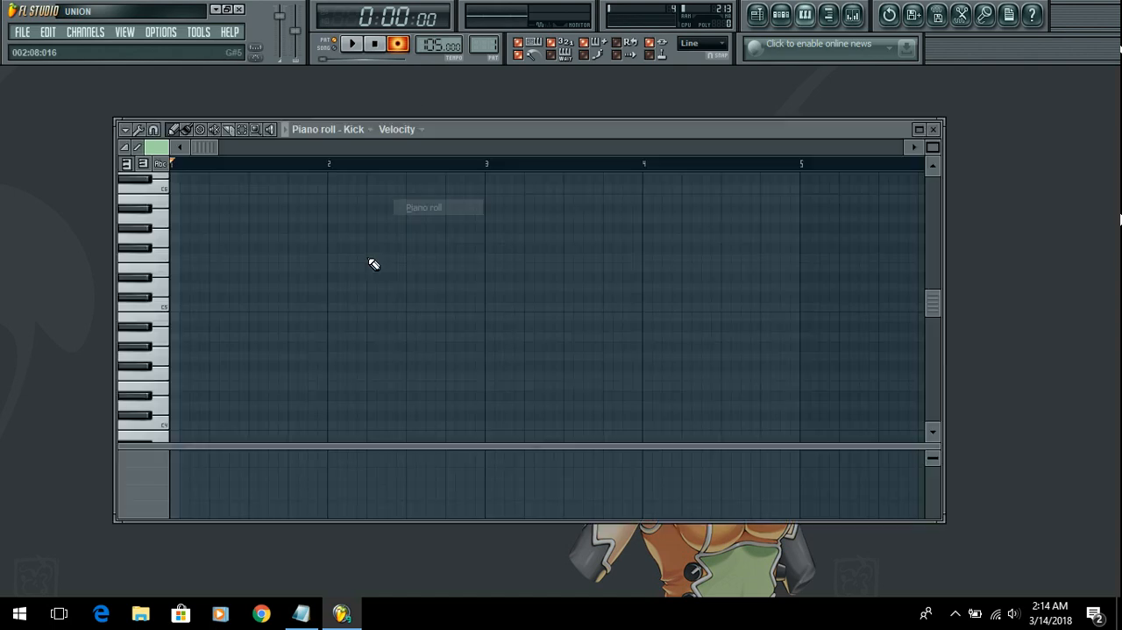
left_click(162, 313)
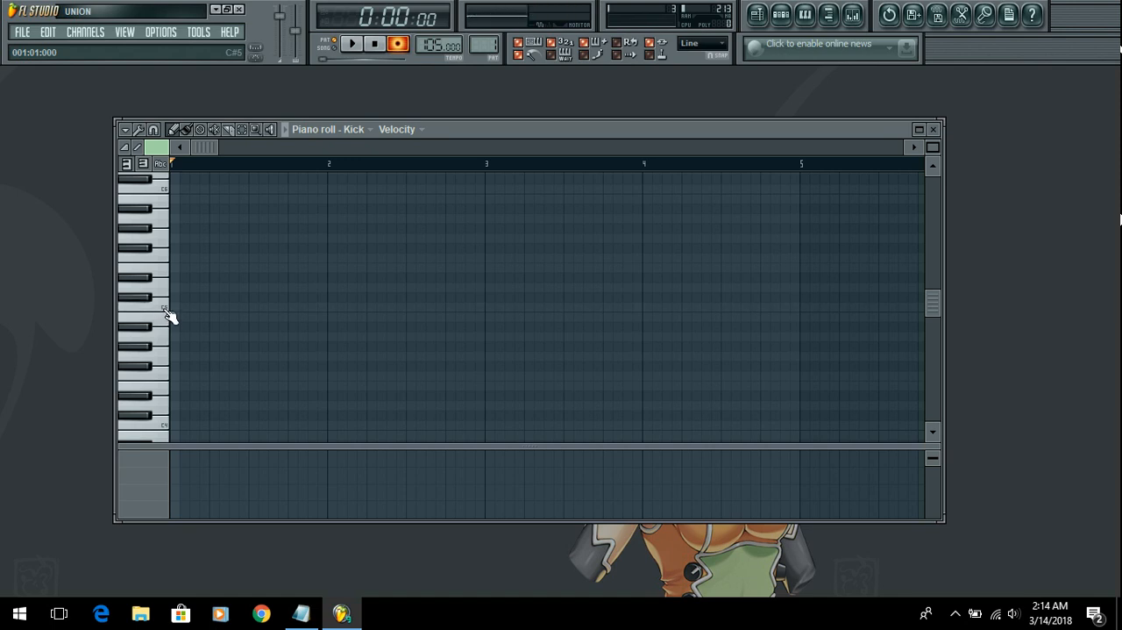
left_click(162, 312)
left_click(165, 309)
key("q")
key("q")
key("q")
key("q")
left_click(933, 128)
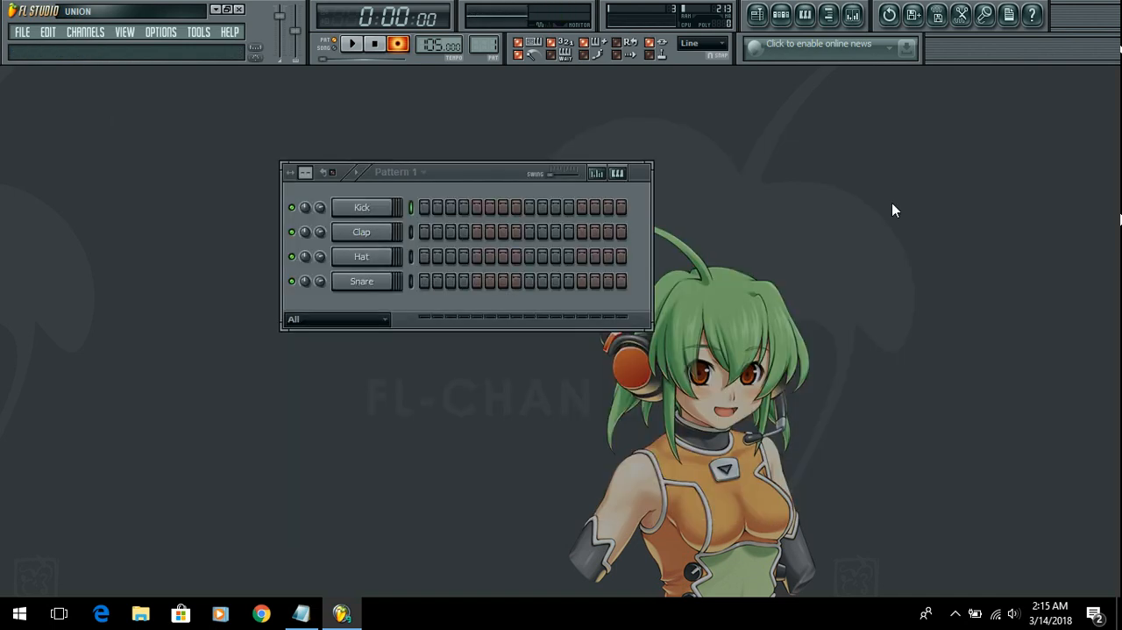
Step: Record a first live take of Kick hits into Pattern 1 and undo it
double_click(413, 210)
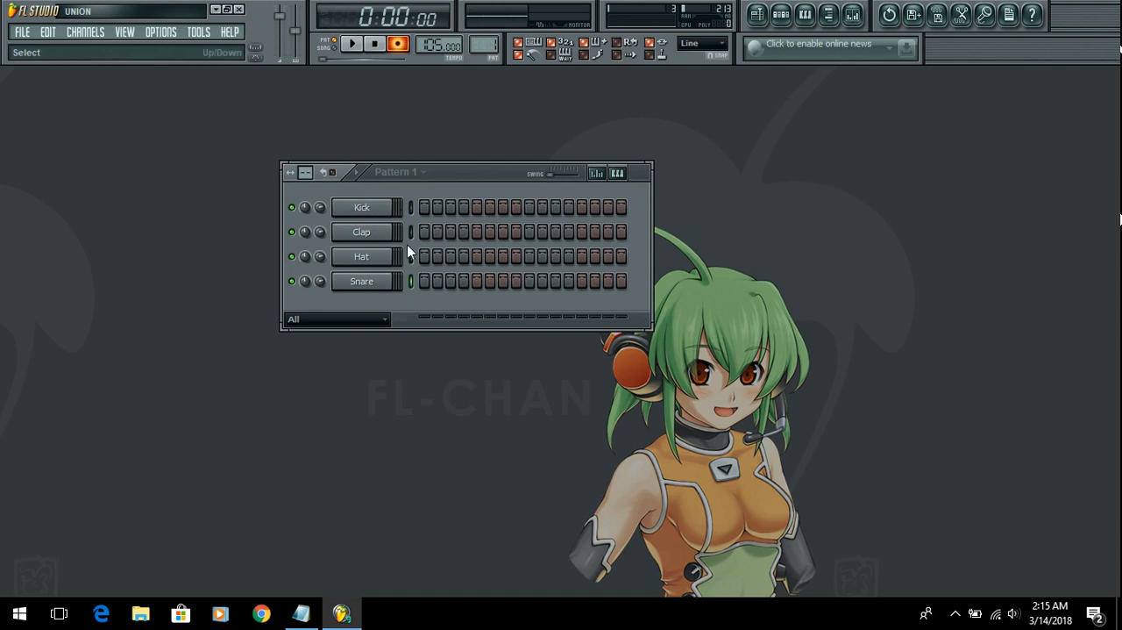
left_click(399, 46)
left_click(353, 45)
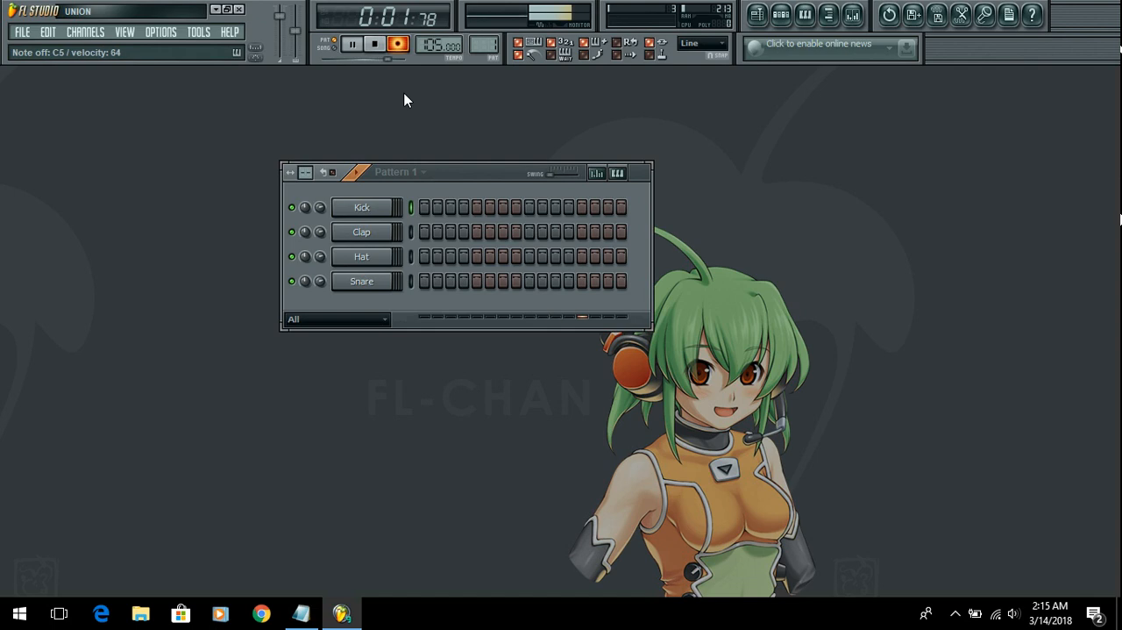
left_click(376, 44)
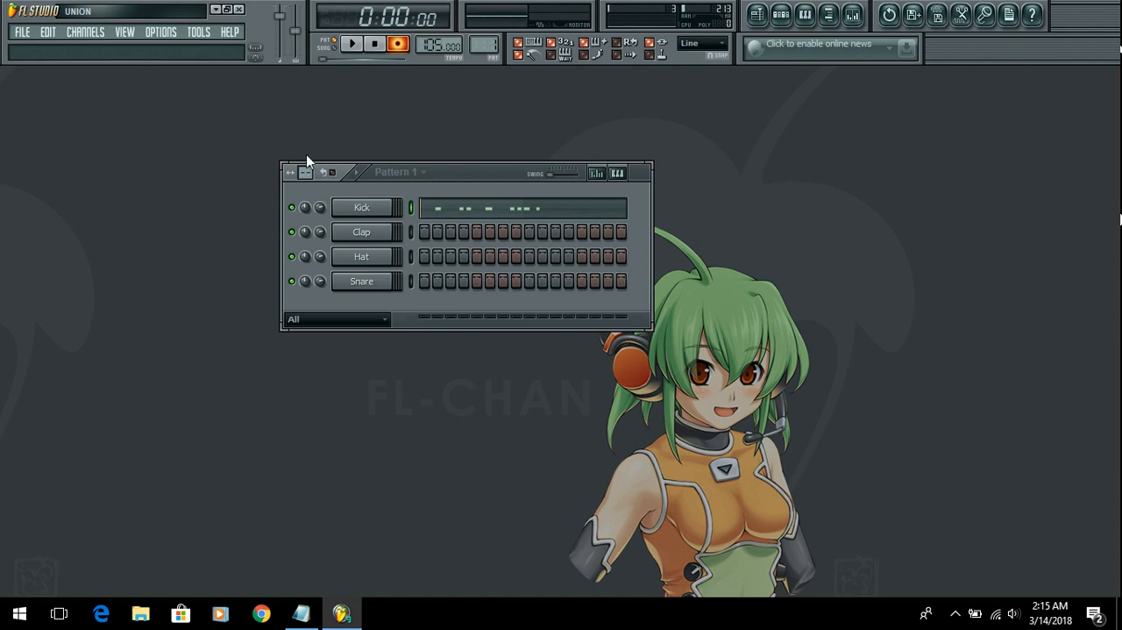
key("ctrl+z")
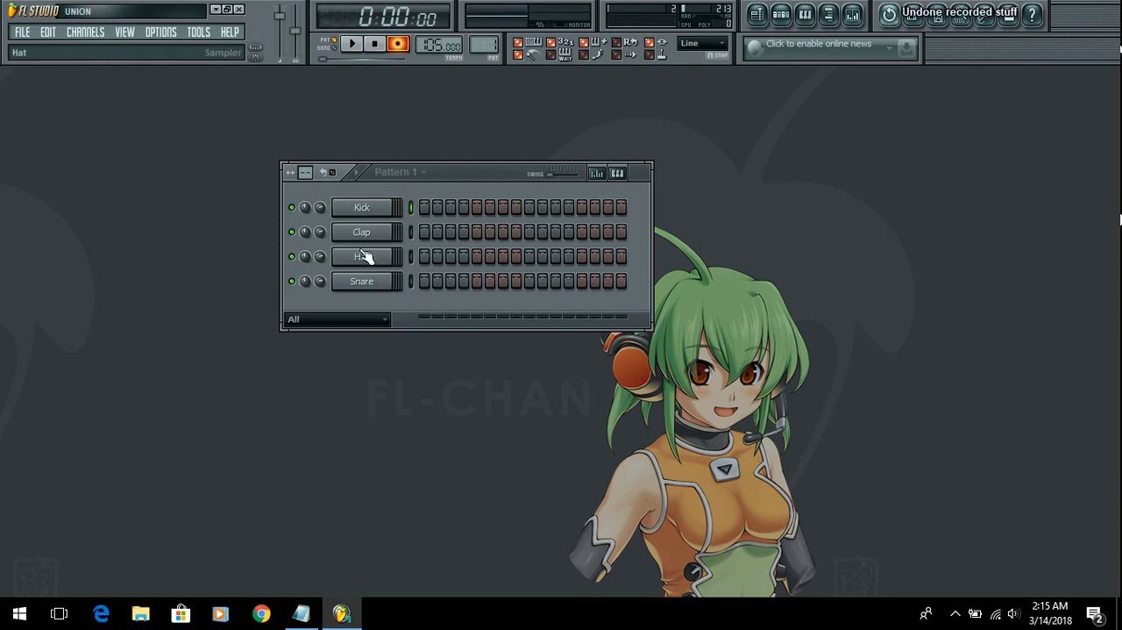
Step: Record a new live take of five C5 Kick notes into Pattern 1 and stop recording
left_click(363, 50)
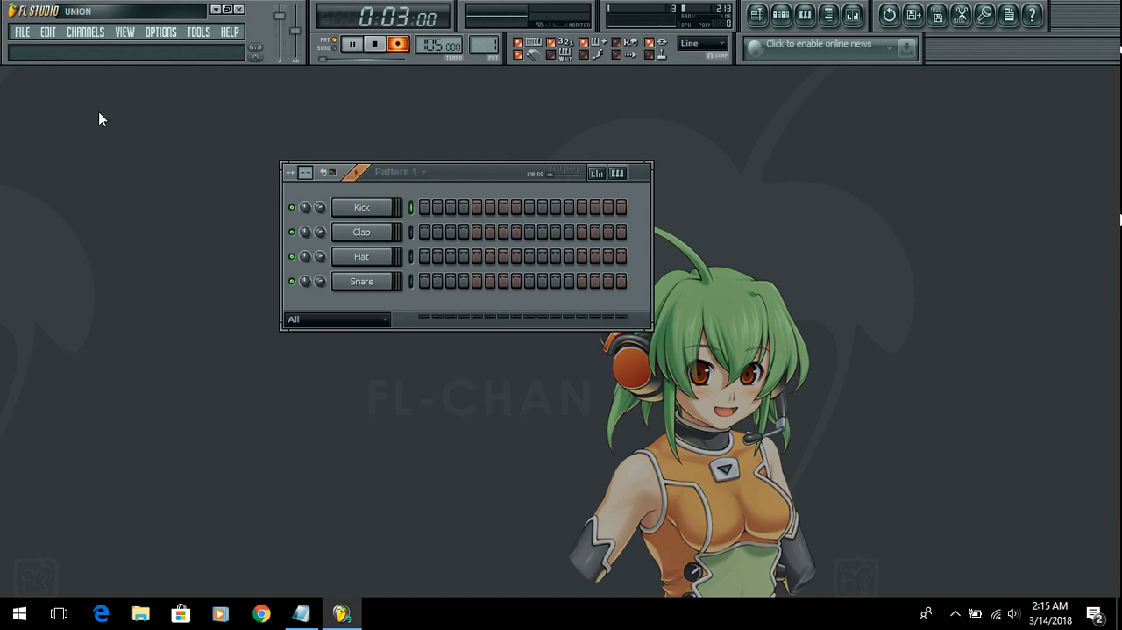
key("z")
key("z")
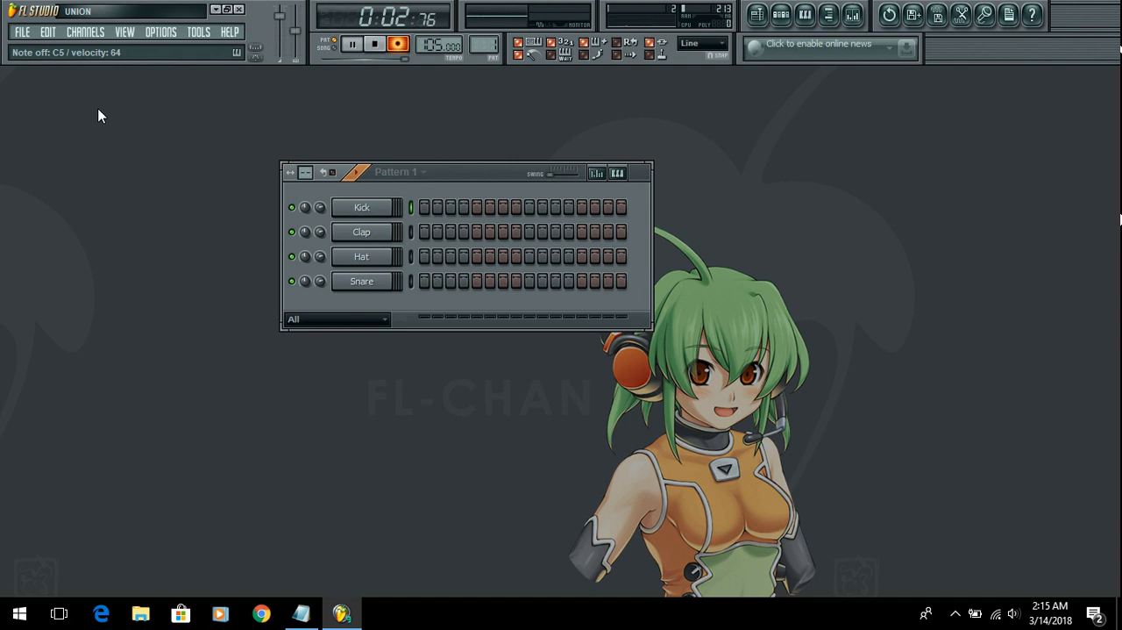
key("space")
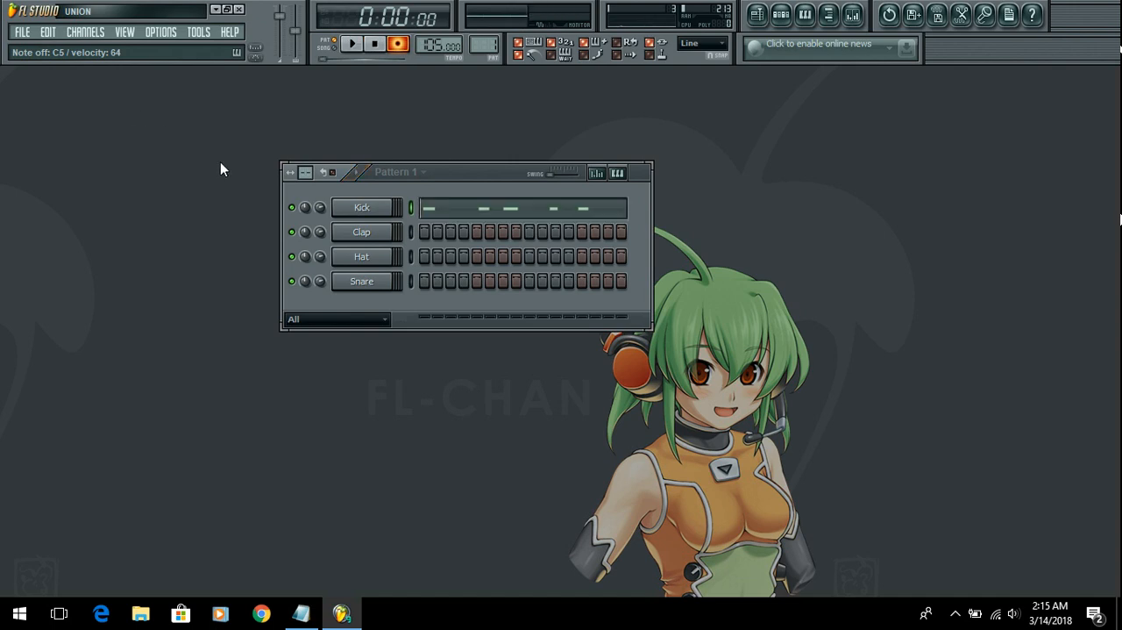
Step: Quick quantize the recorded Kick notes in the piano roll and start playback
left_click(462, 215)
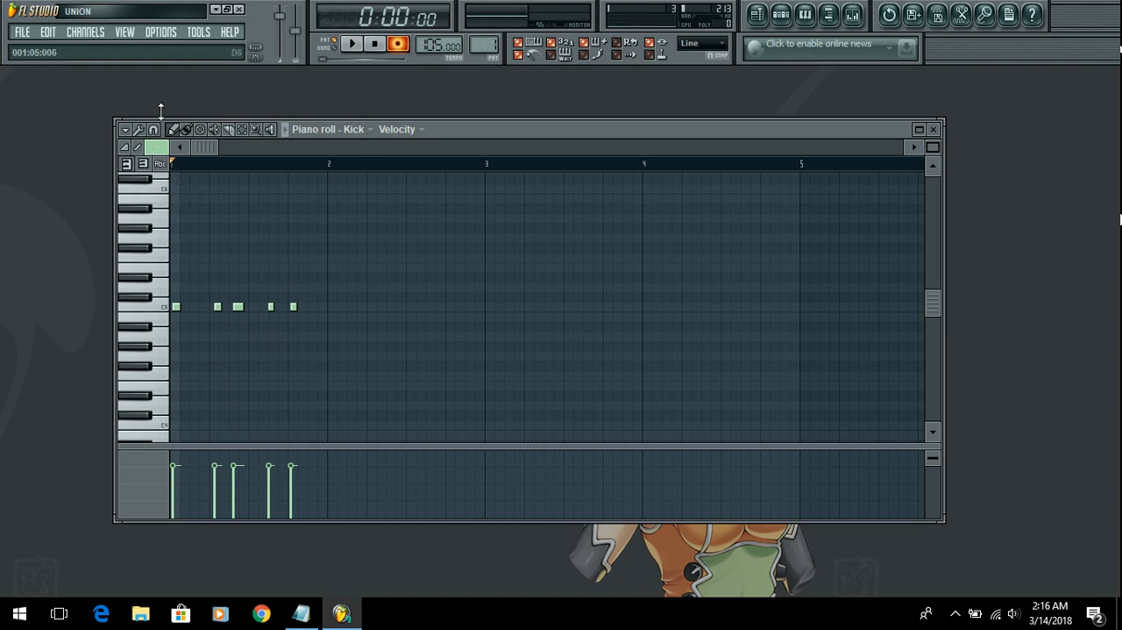
left_click(125, 129)
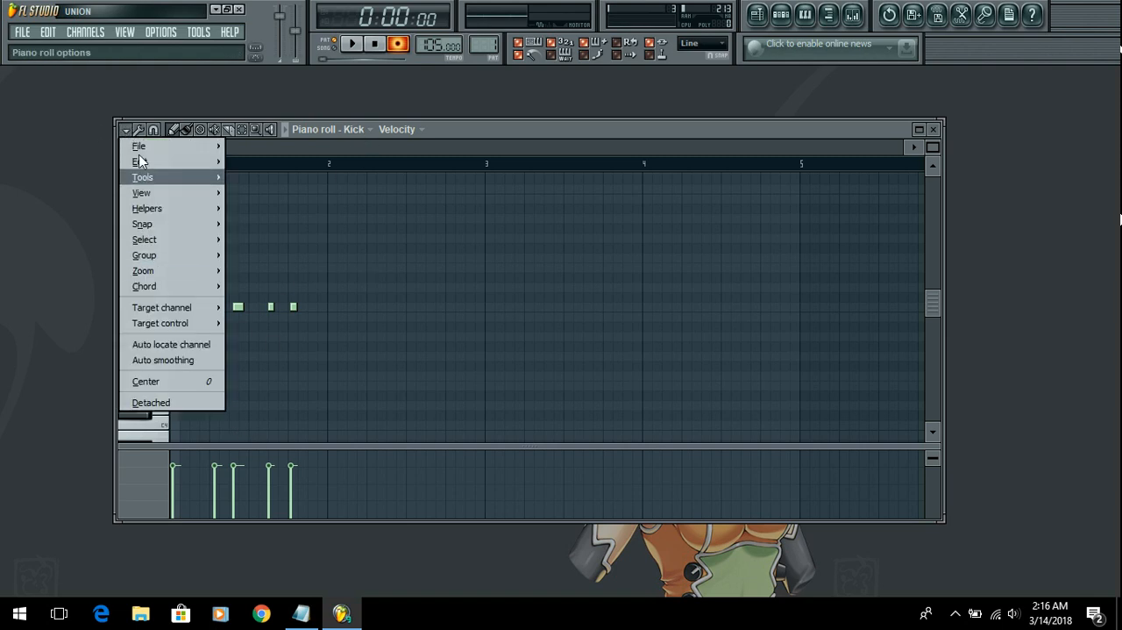
mouse_move(168, 180)
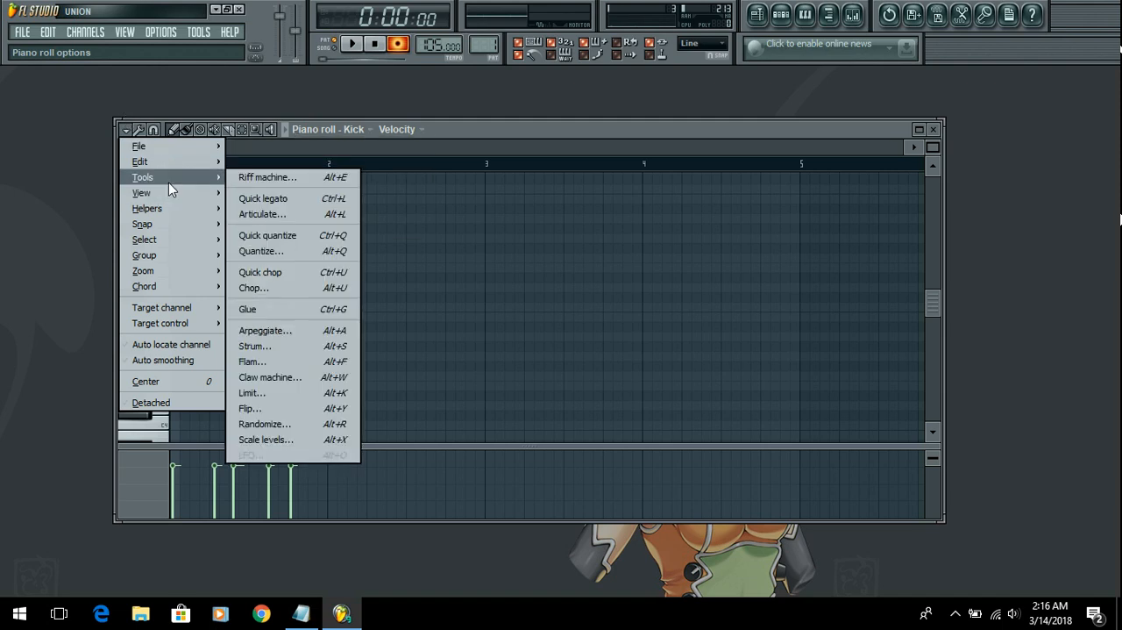
left_click(320, 237)
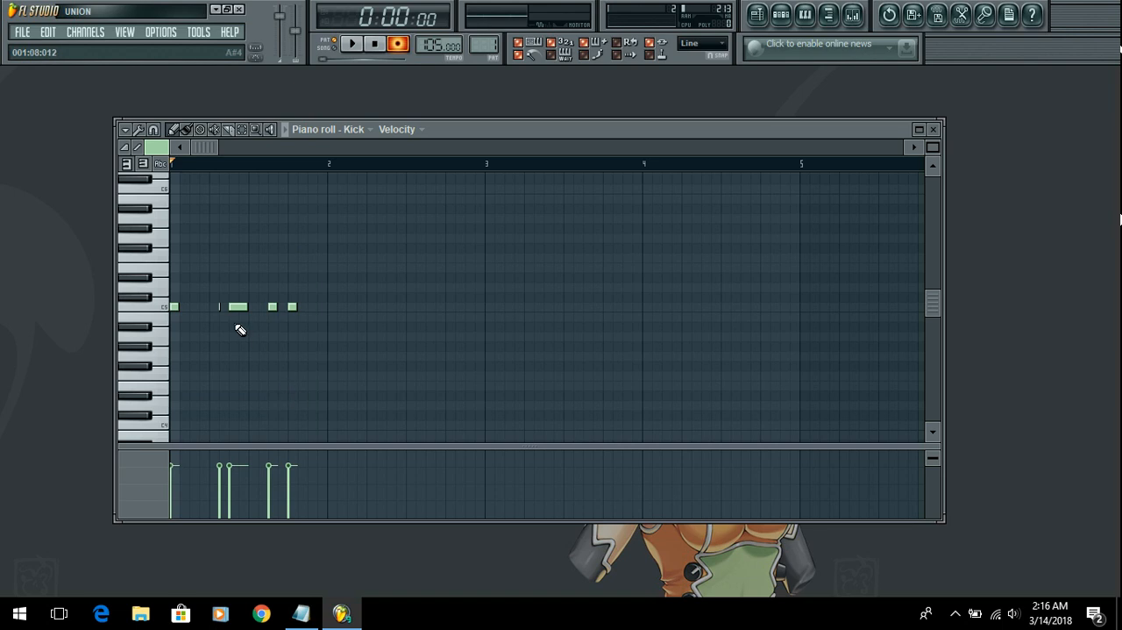
key("space")
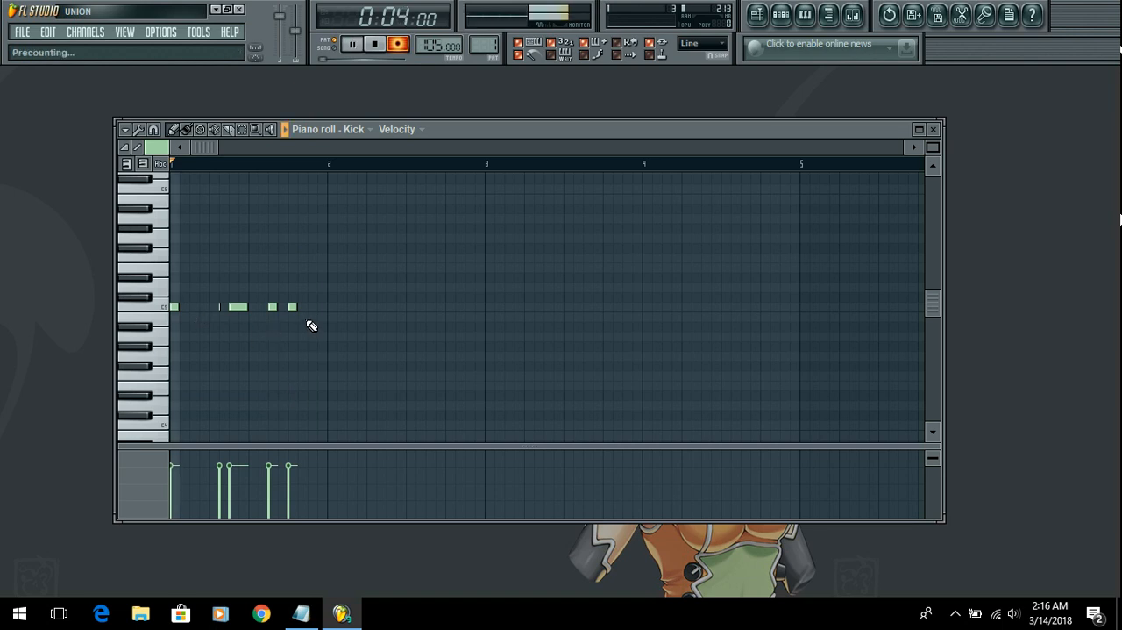
Step: Restart playback without recording, replace the overly short second Kick note with a regular-length C5 note, and close the piano roll
key("space")
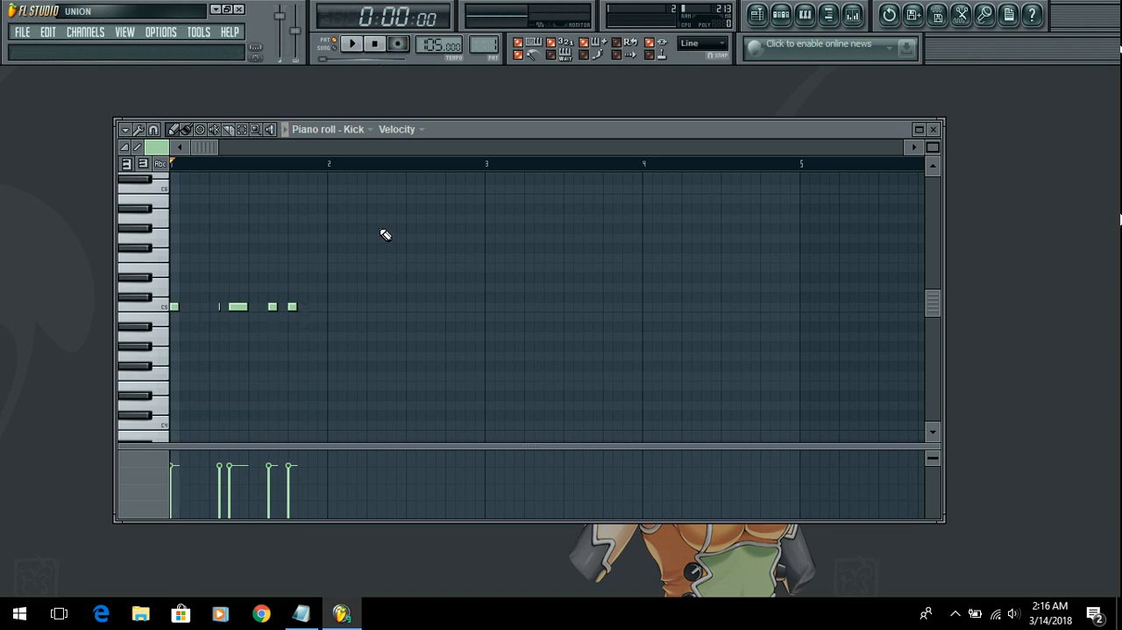
key("space")
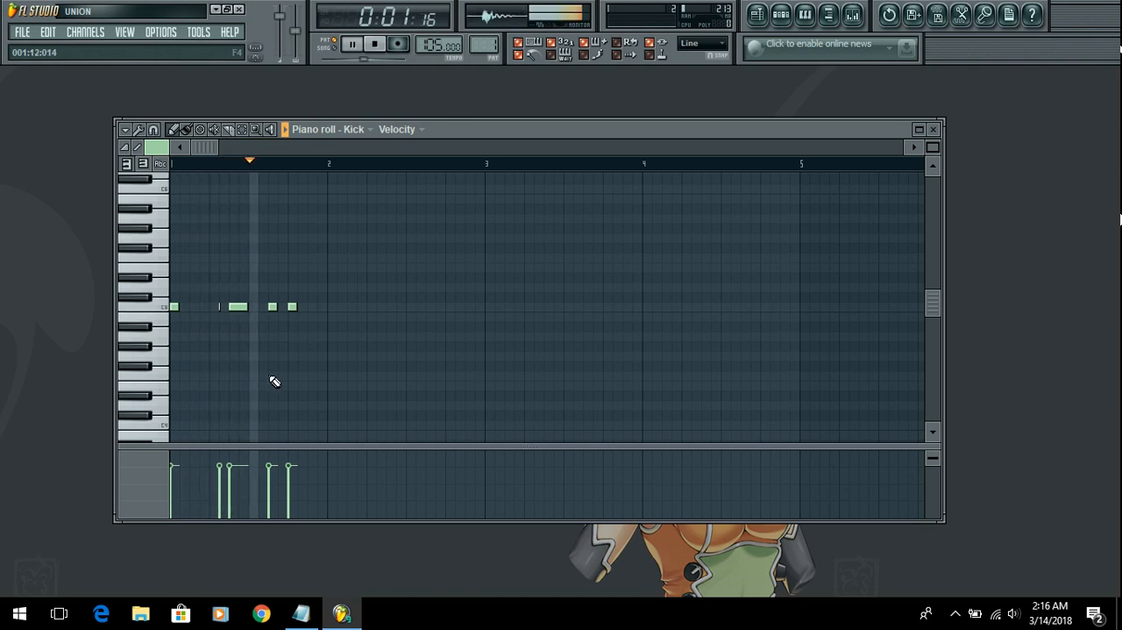
right_click(220, 308)
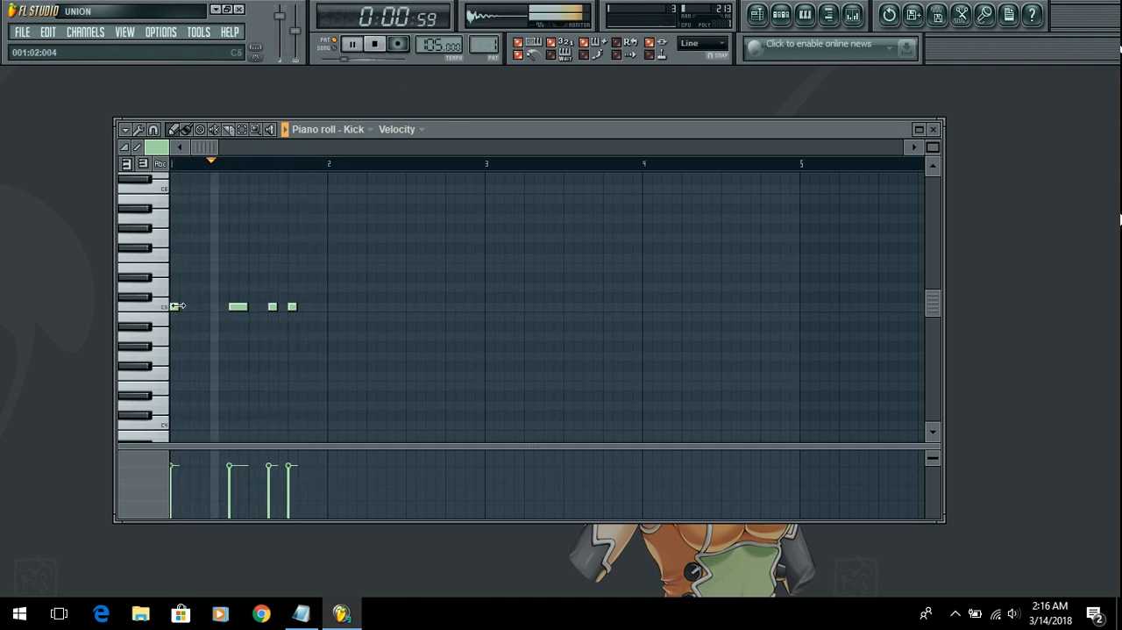
left_click(222, 307)
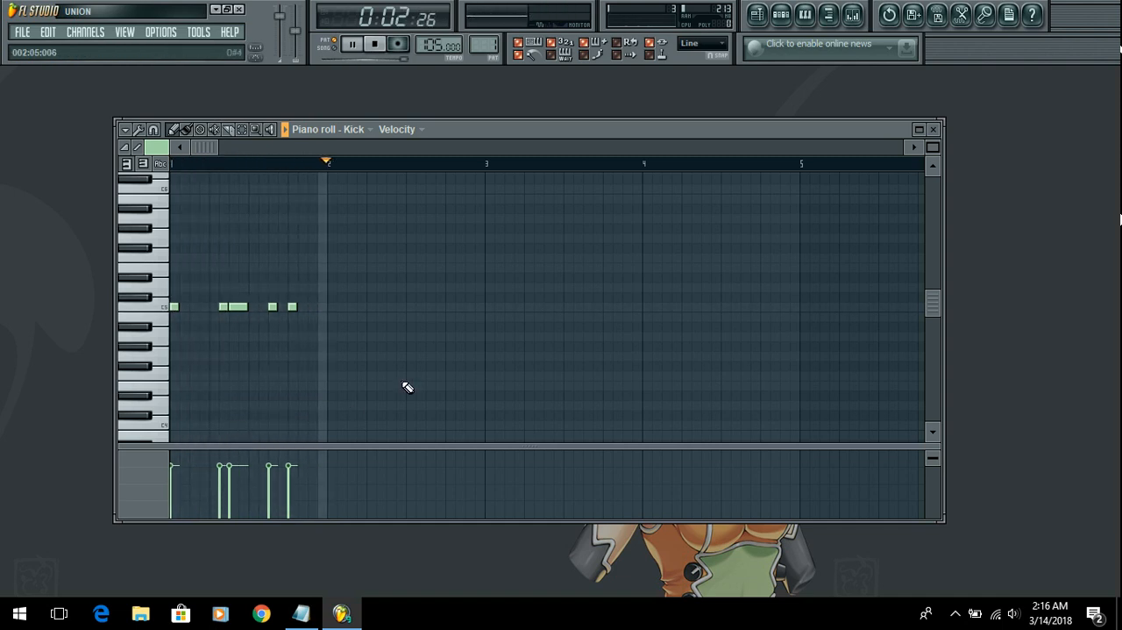
key("F7")
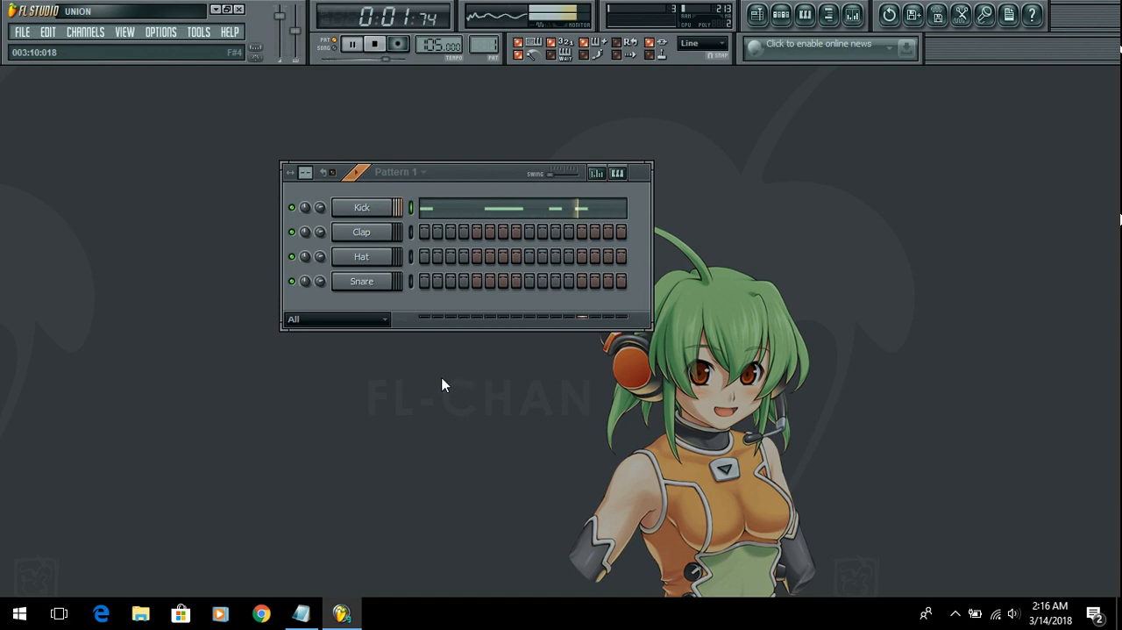
Step: Arm recording and record a live take of nine C5 hits on the Hat channel in Pattern 1
left_click(410, 256)
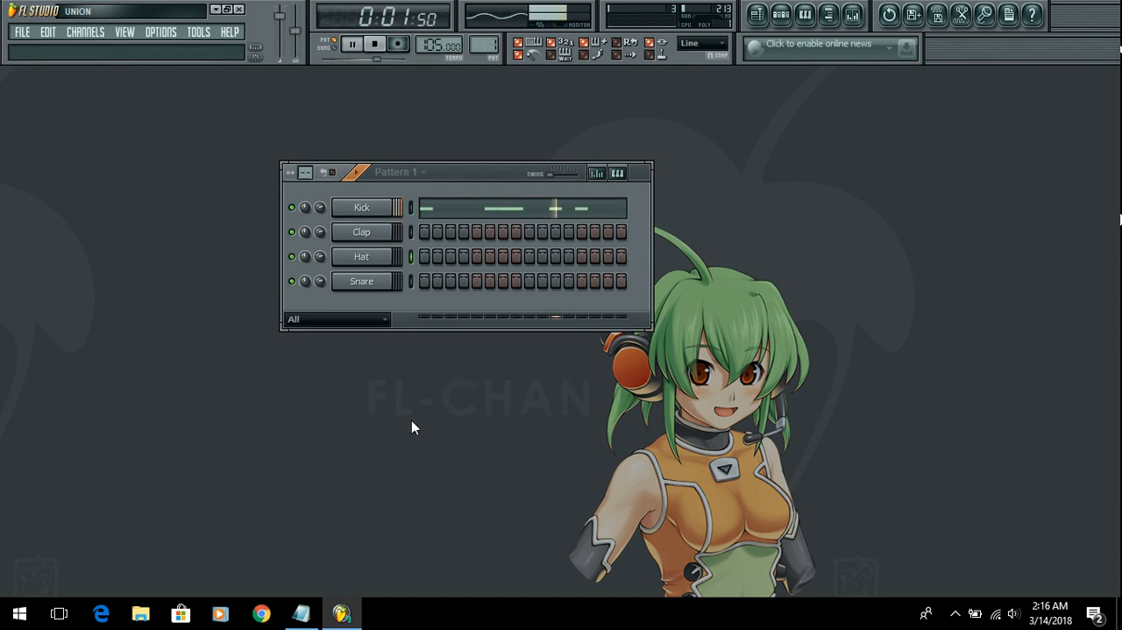
left_click(374, 44)
left_click(400, 44)
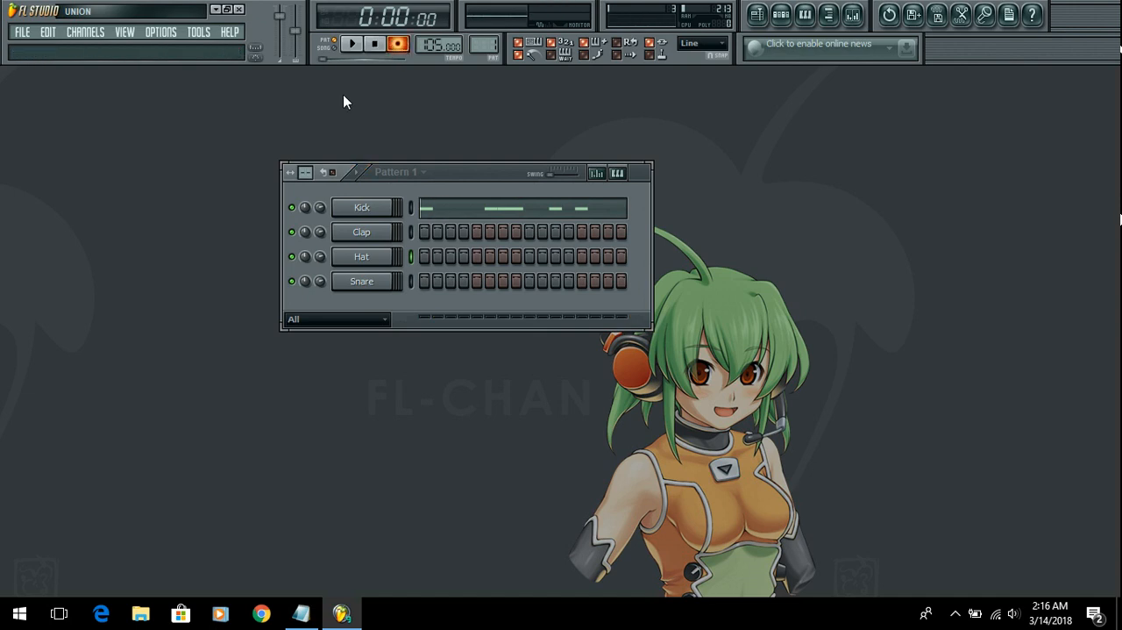
left_click(353, 45)
key("z")
key("z")
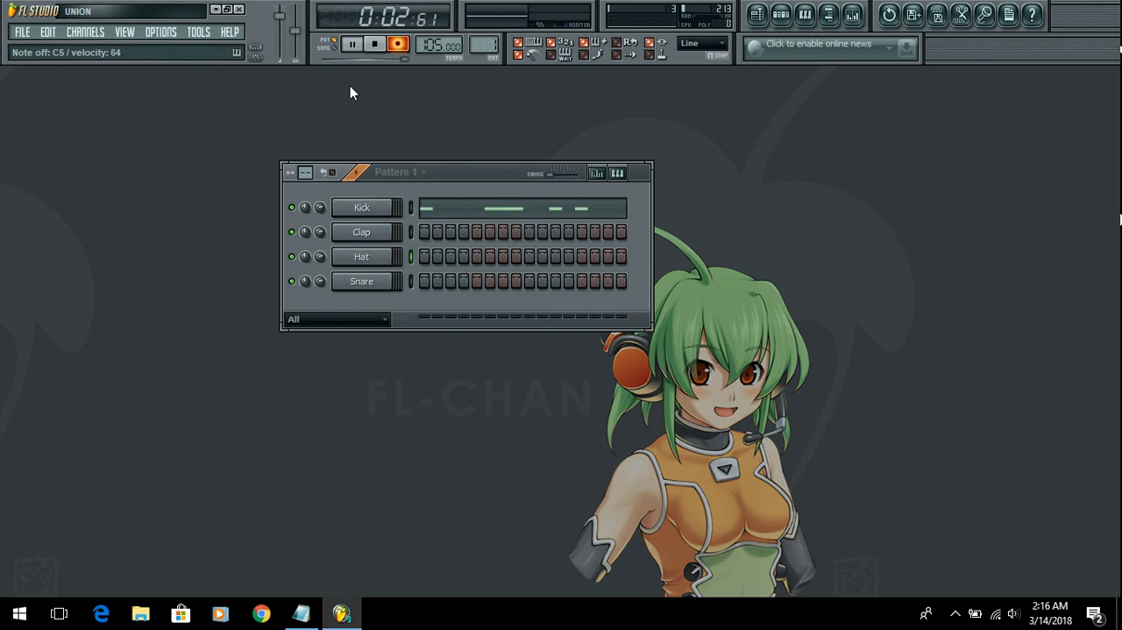
key("space")
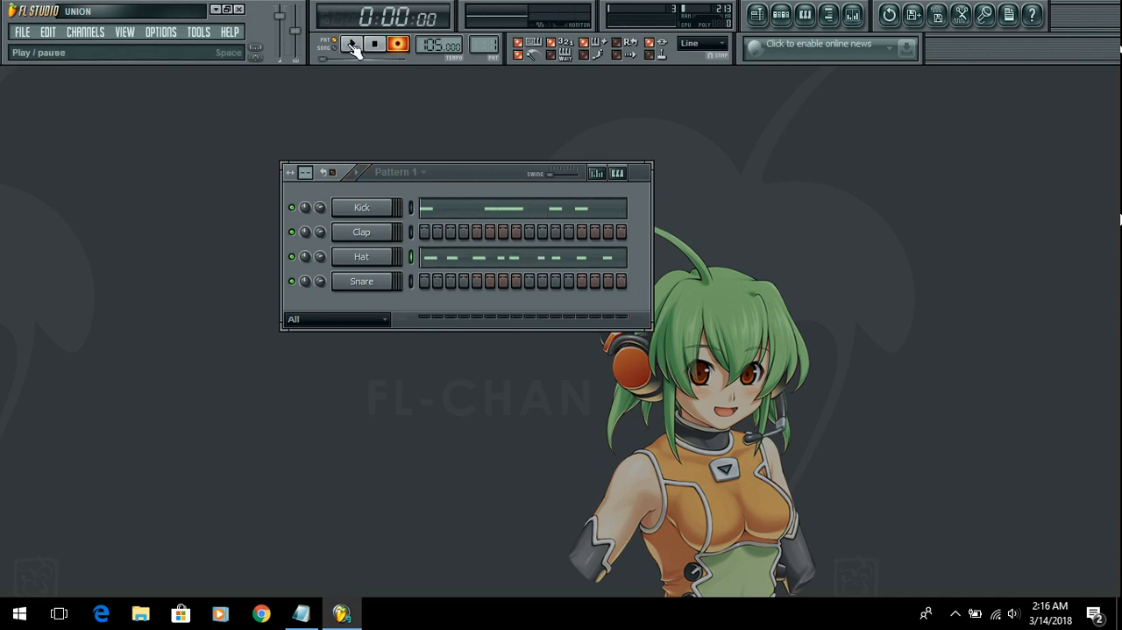
Step: Disarm recording and play back Pattern 1 with the new Hat take
left_click(397, 44)
left_click(402, 46)
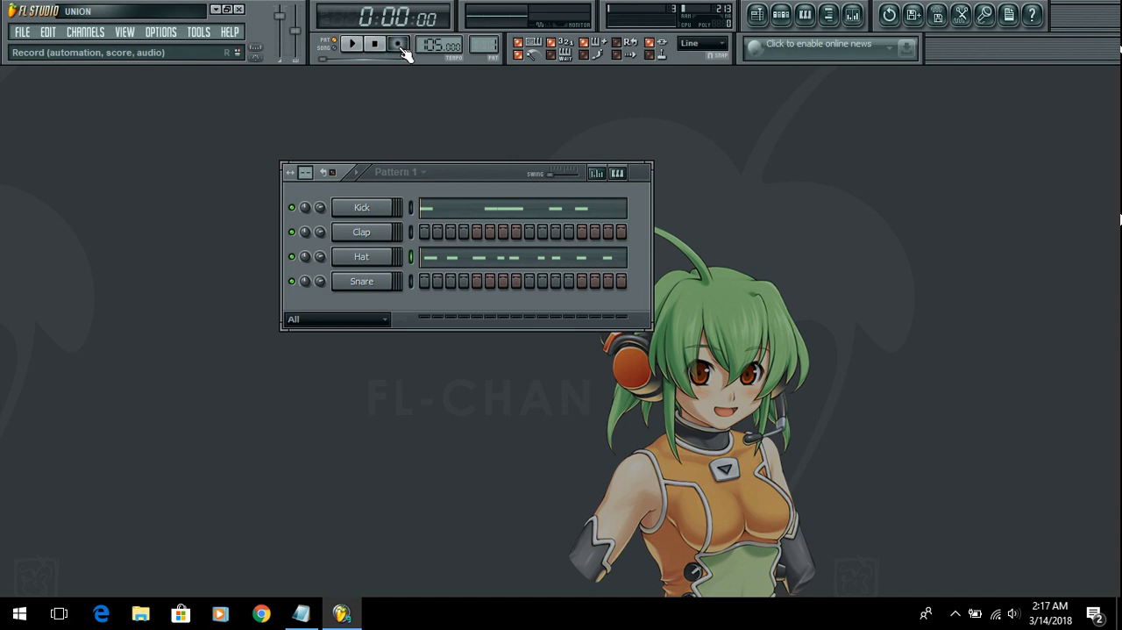
left_click(351, 45)
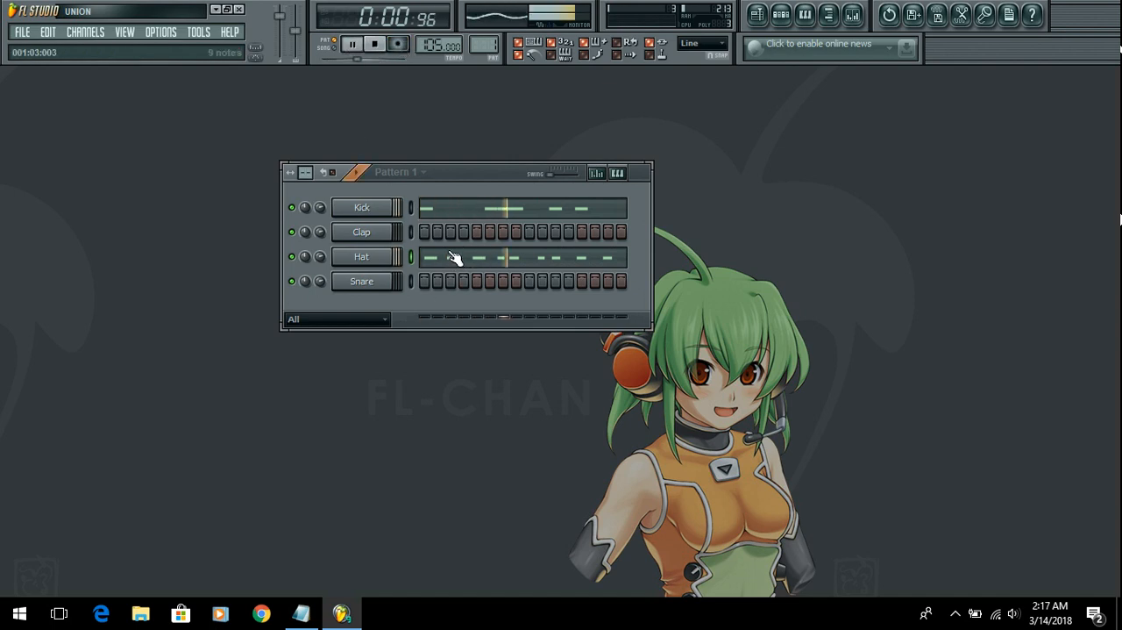
Step: Quick quantize the recorded Hat notes in the piano roll, close it and stop playback
left_click(465, 259)
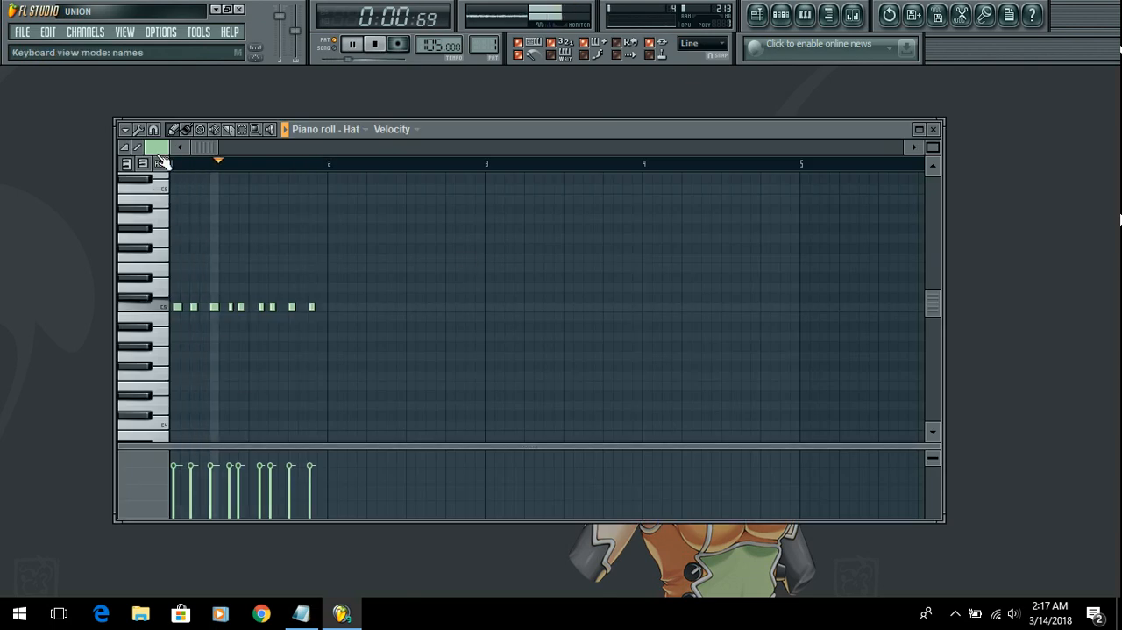
left_click(126, 129)
mouse_move(152, 173)
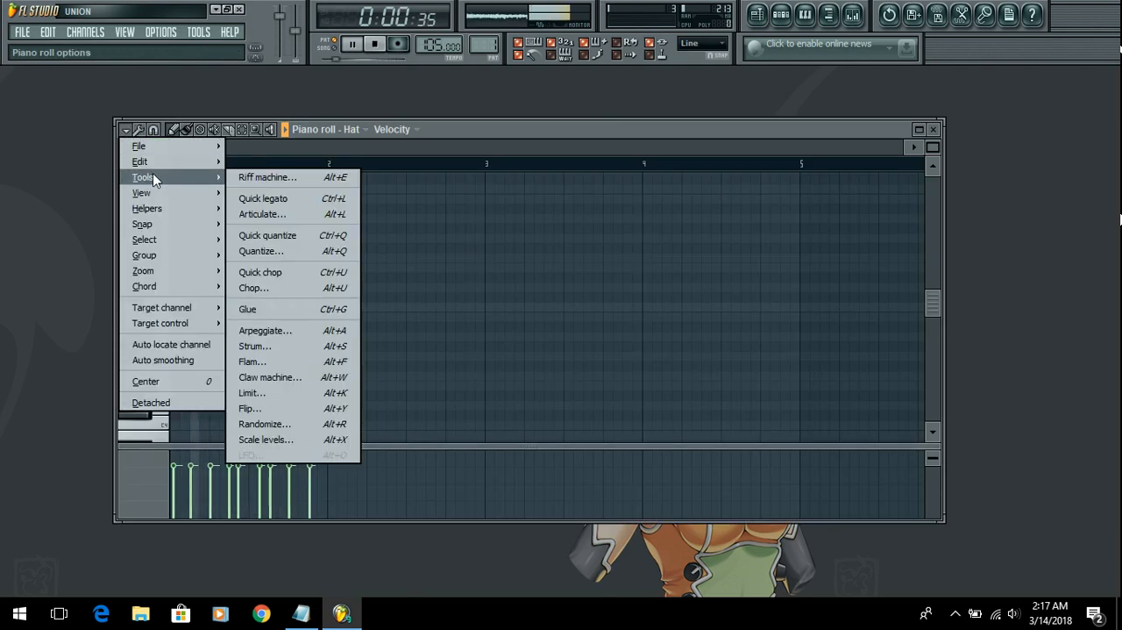
left_click(301, 238)
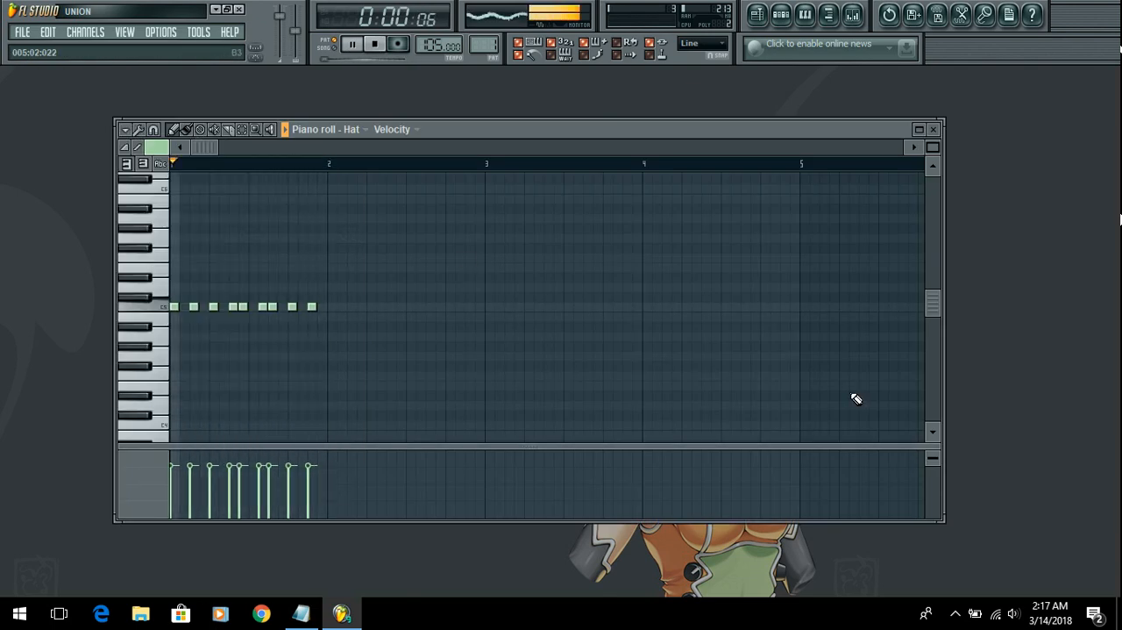
left_click(933, 128)
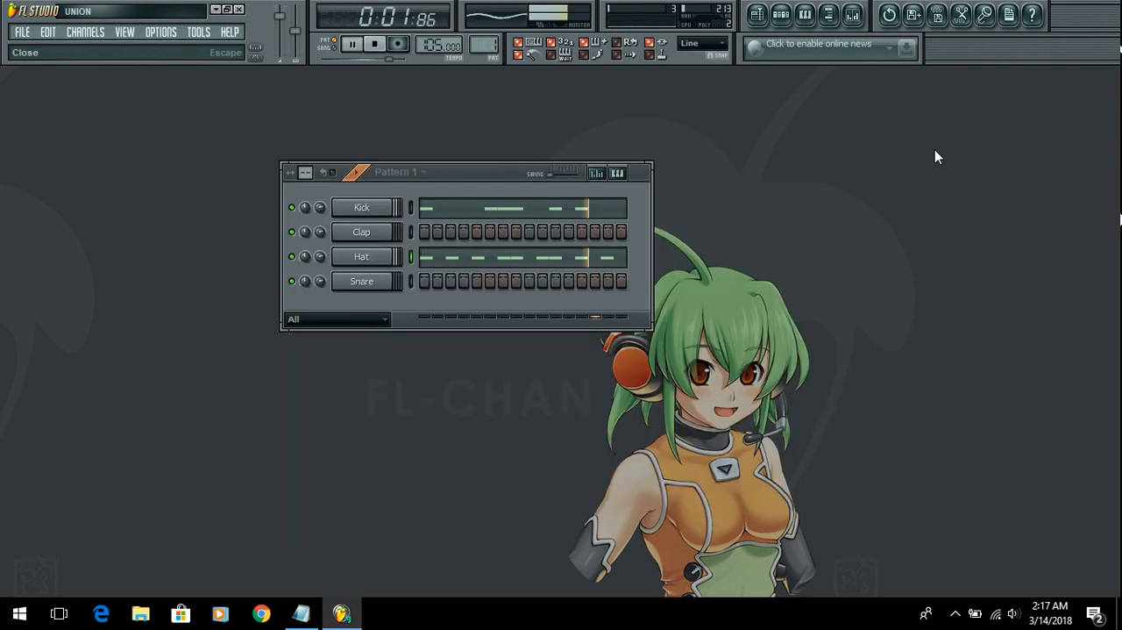
key("space")
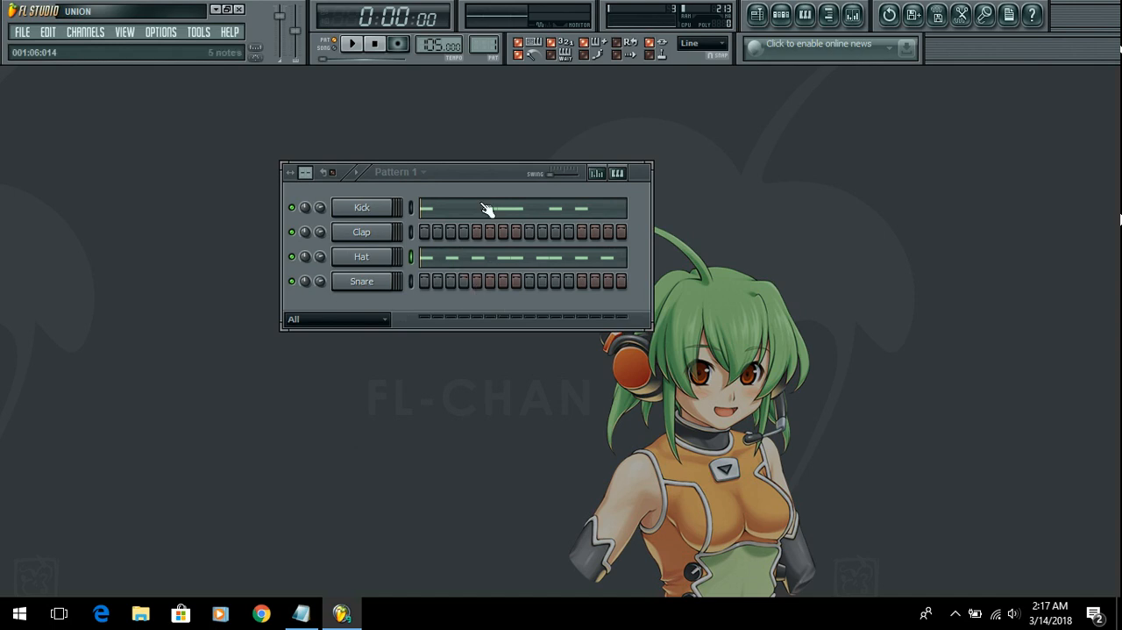
Step: Program Snare hits on steps 5, 8 and 13 and Clap hits on steps 3 and 11, auditioning the pattern meanwhile
mouse_move(468, 172)
left_mouse_down()
mouse_move(558, 170)
mouse_move(353, 175)
mouse_move(472, 202)
mouse_move(457, 173)
left_mouse_up()
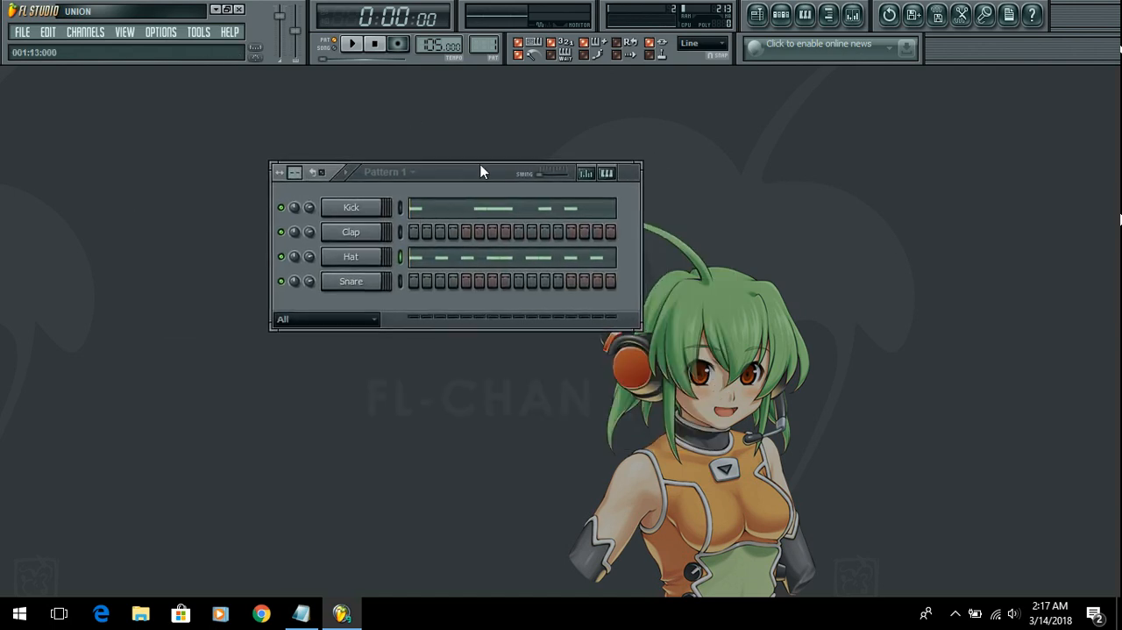
left_click(465, 280)
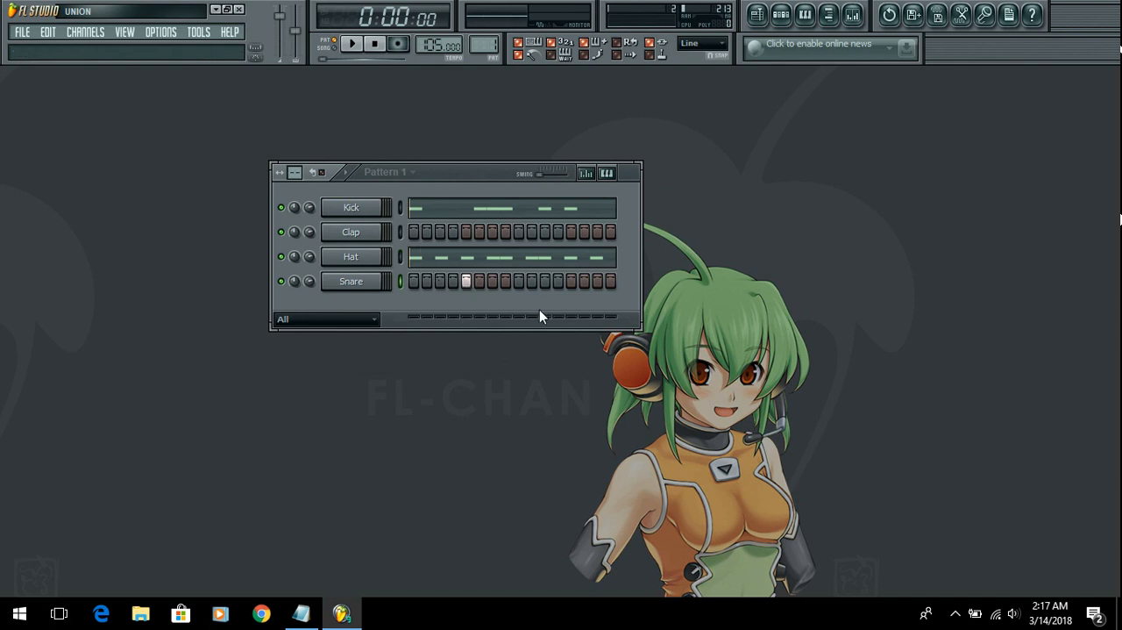
left_click(352, 44)
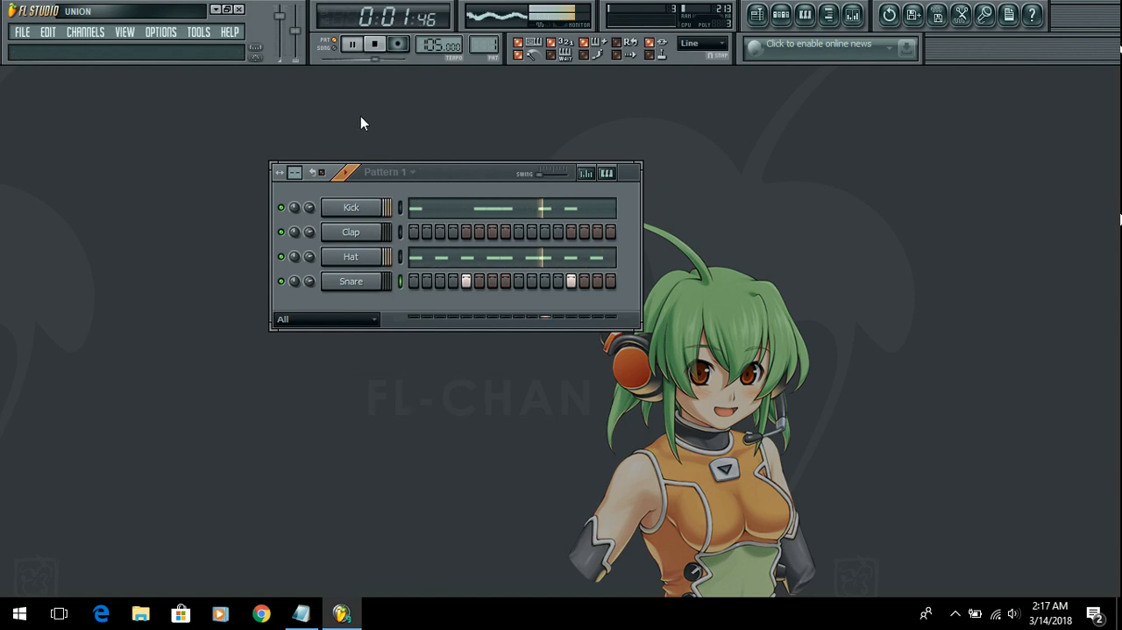
left_click(505, 281)
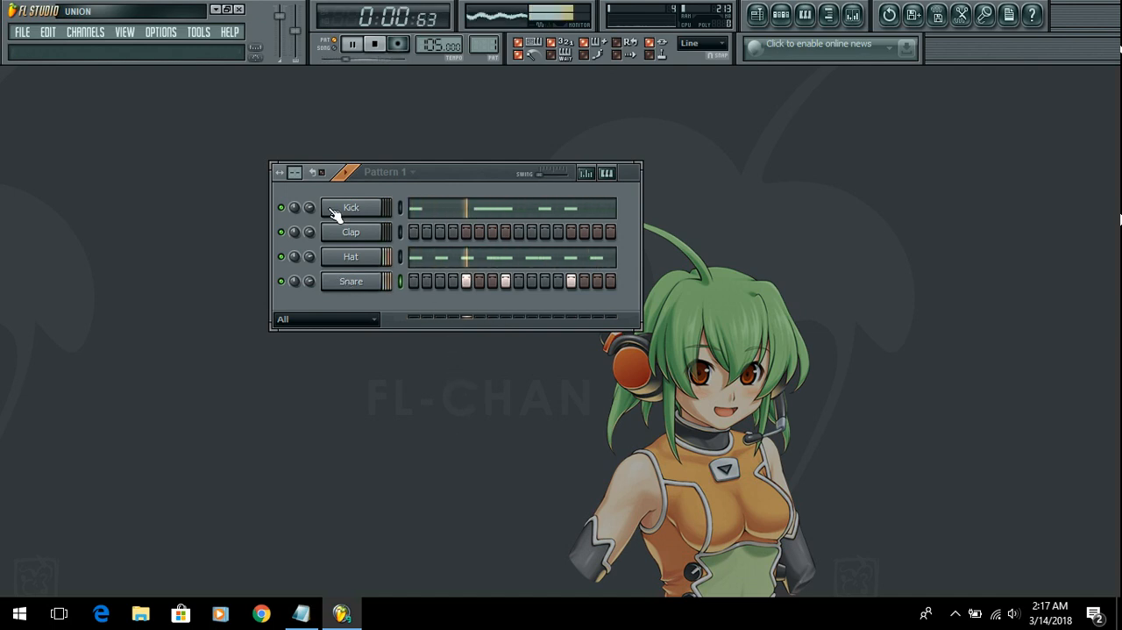
left_click(440, 232)
left_click(546, 232)
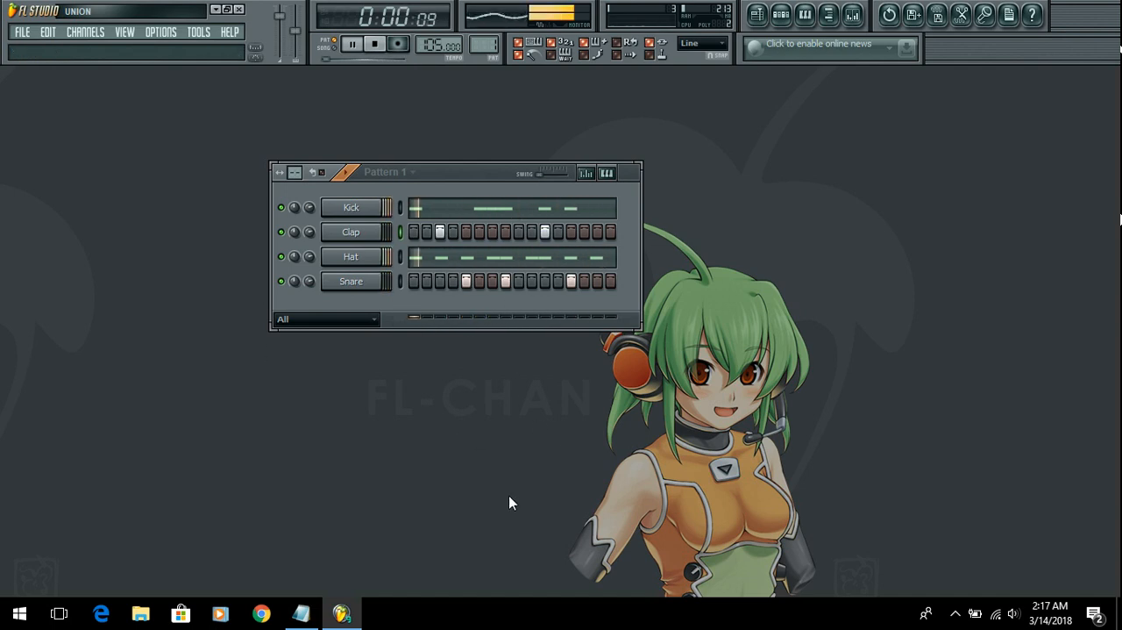
left_click(374, 44)
Step: Switch to Notepad to check the lesson outline and return to FL Studio
left_click(303, 613)
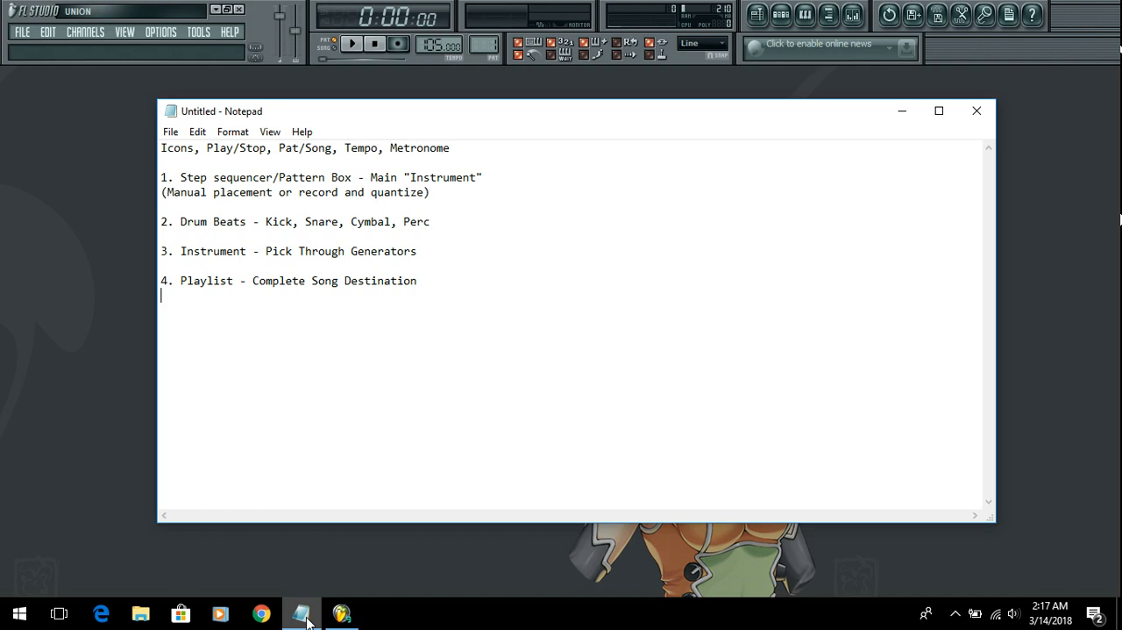
left_click(302, 613)
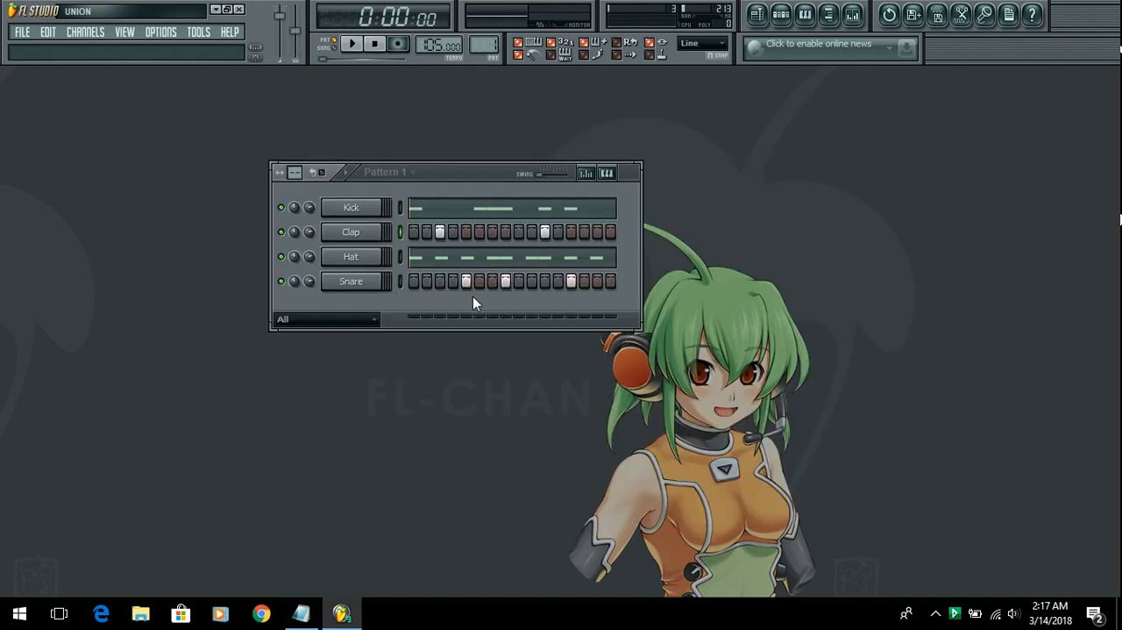
Step: Cut the programmed steps and recorded notes from the Snare, Hat, Clap and Kick channels to empty Pattern 1
right_click(353, 291)
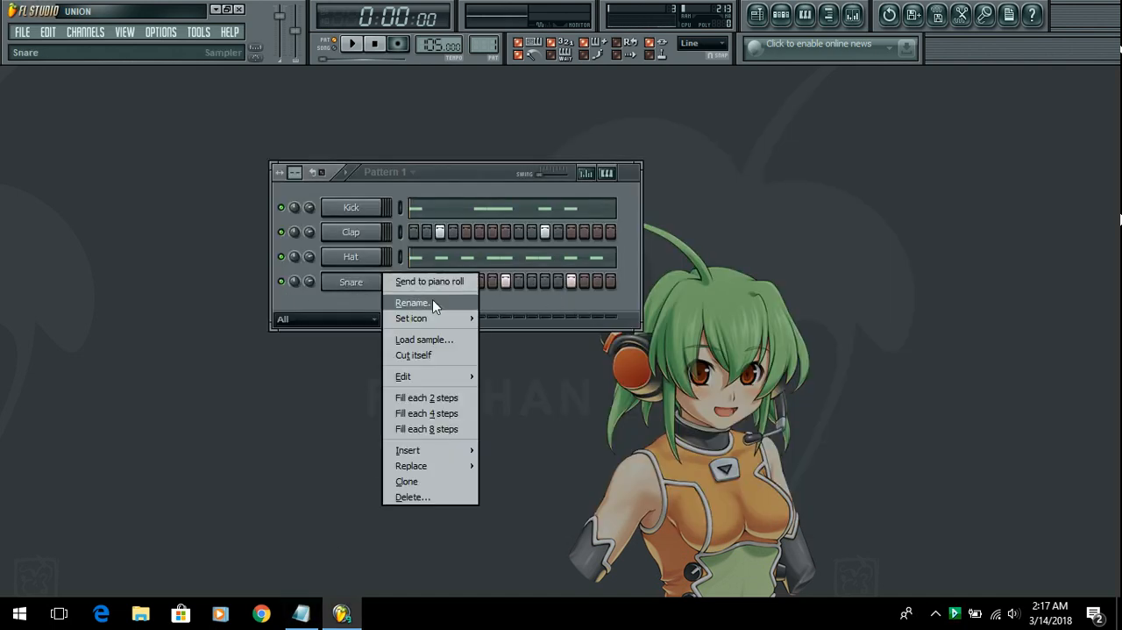
mouse_move(441, 380)
left_click(500, 375)
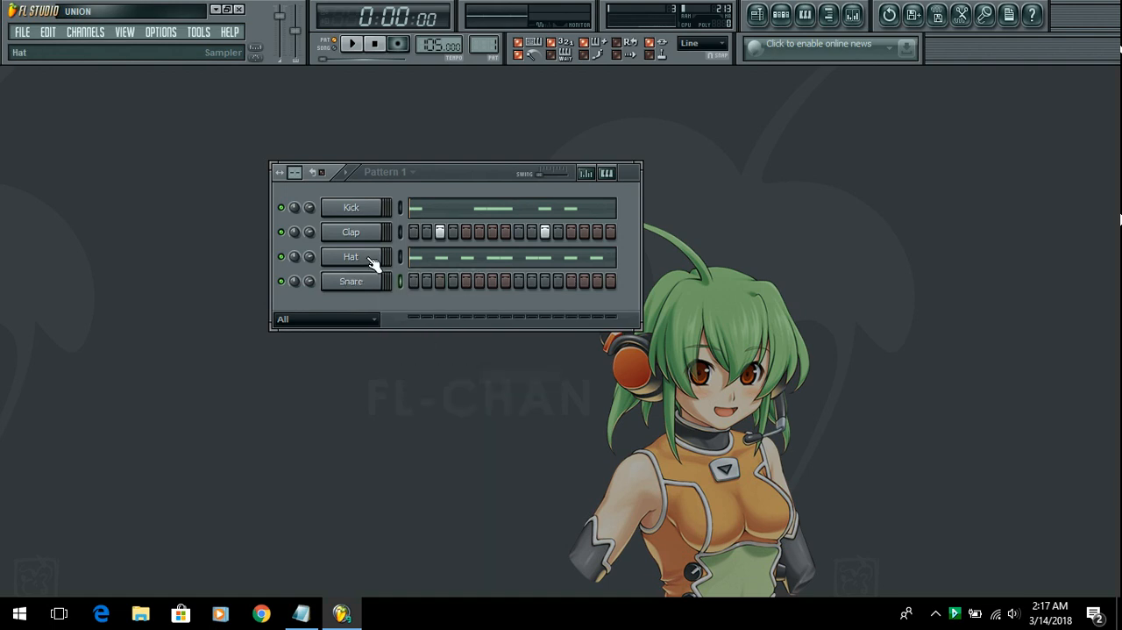
right_click(371, 258)
mouse_move(422, 349)
left_click(512, 350)
right_click(349, 234)
mouse_move(445, 329)
left_click(501, 326)
right_click(362, 210)
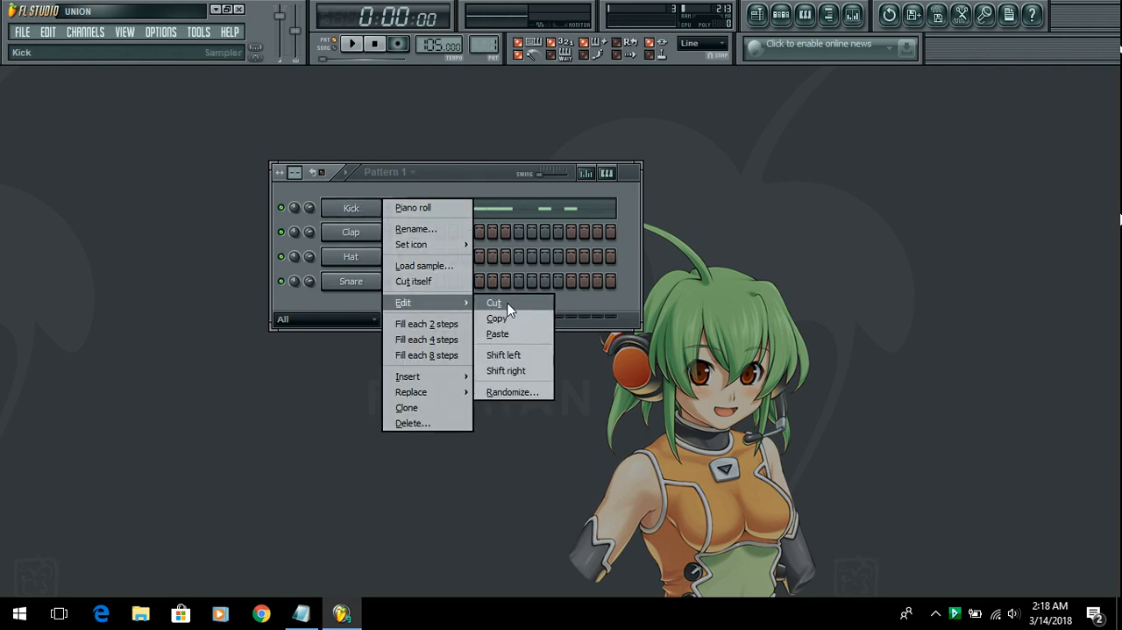
left_click(501, 304)
Step: Hide the step sequencer, show the browser and expand the Drum Kit 07 folder under Packs
left_click(781, 14)
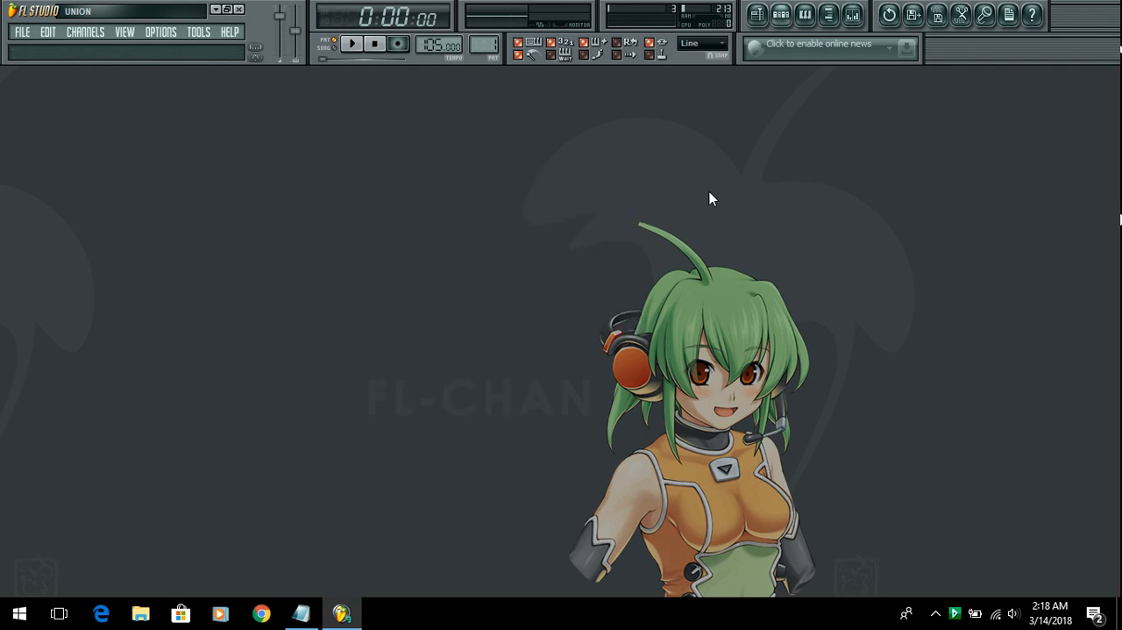
left_click(833, 16)
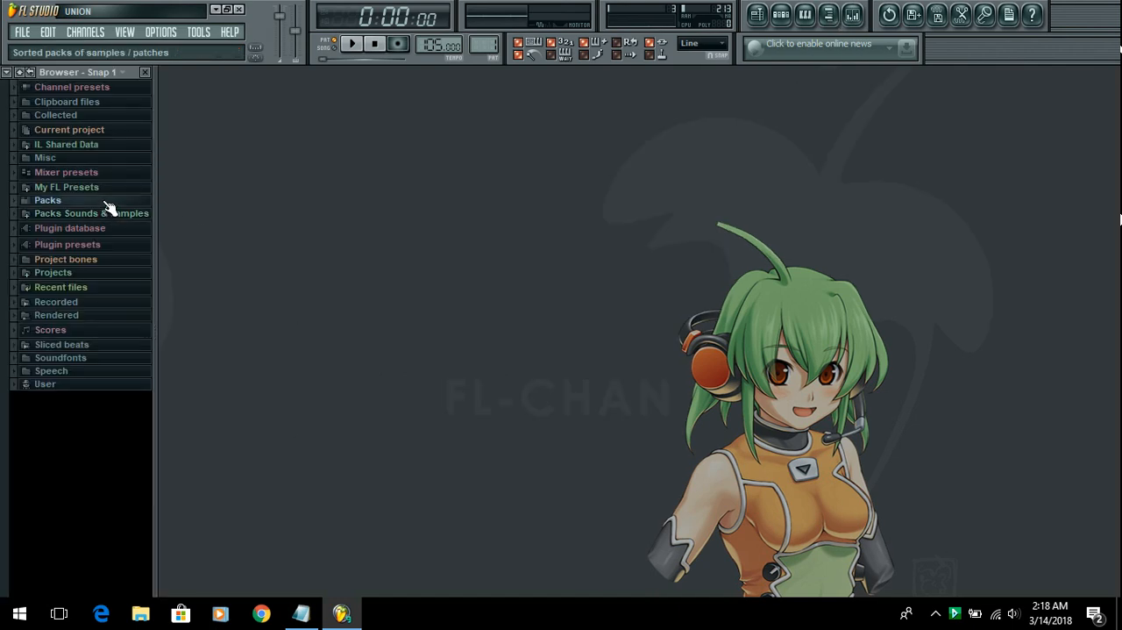
left_click(53, 200)
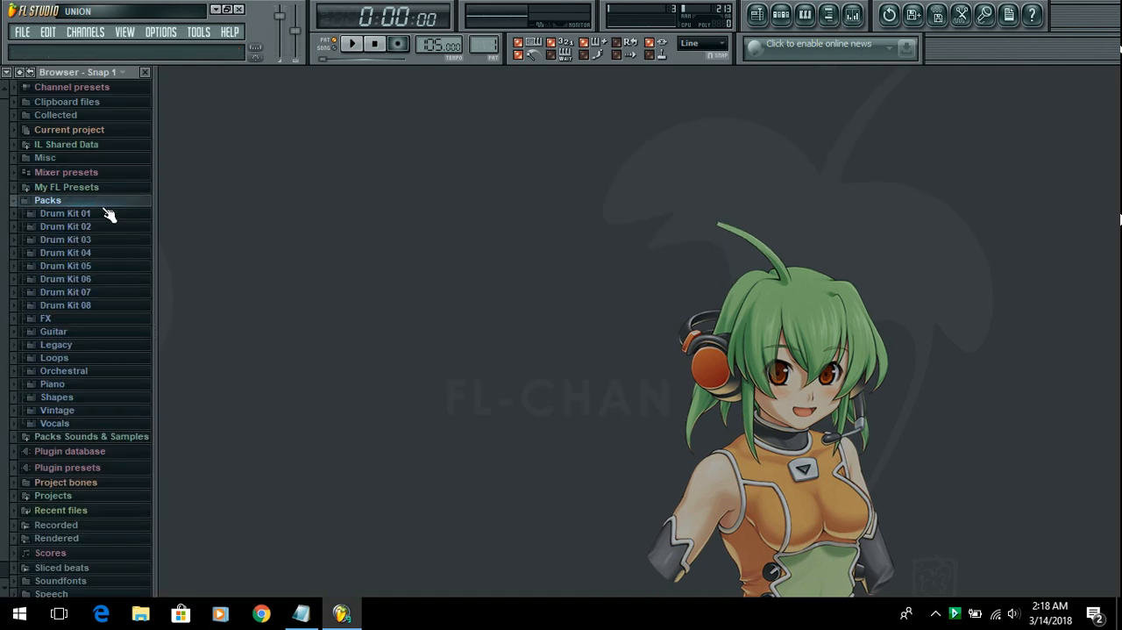
left_click(110, 292)
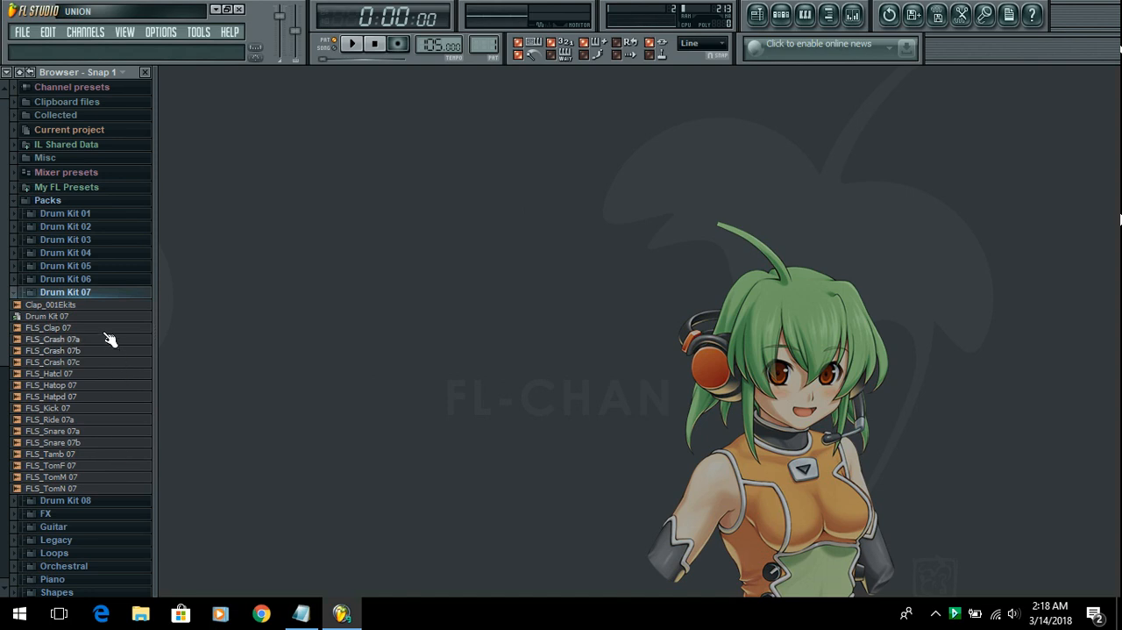
Step: Audition the Drum Kit 07 samples from FLS_Clap 07 down through FLS_TomN 07
left_click(98, 328)
left_click(100, 350)
left_click(105, 374)
left_click(107, 385)
left_click(109, 396)
left_click(110, 407)
left_click(111, 419)
left_click(113, 431)
left_click(114, 442)
left_click(116, 454)
left_click(118, 465)
left_click(120, 476)
left_click(120, 489)
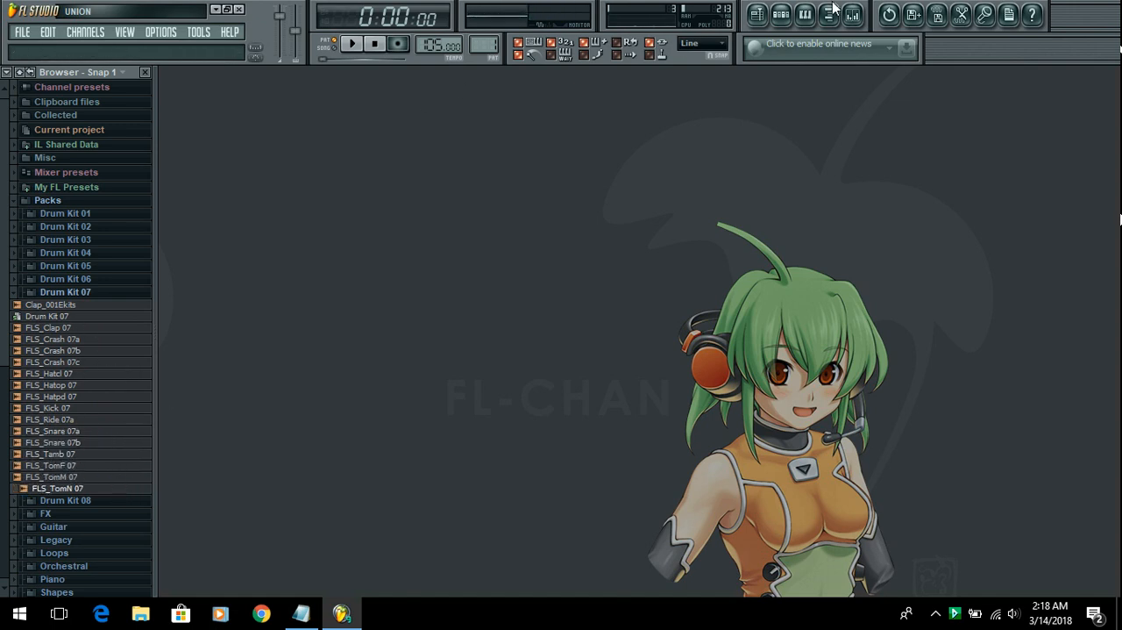
Step: Reopen the step sequencer, collapse Packs and expand the 1 PRODUCERSCHOICE folder under Packs Sounds & Samples
left_click(780, 15)
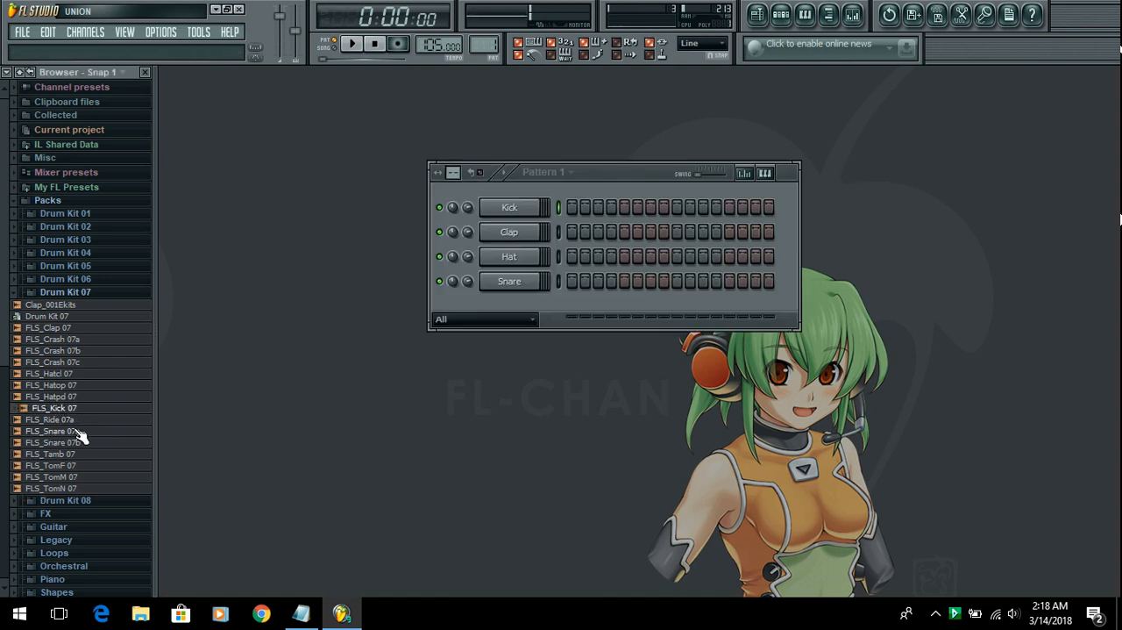
left_click(86, 292)
left_click(94, 200)
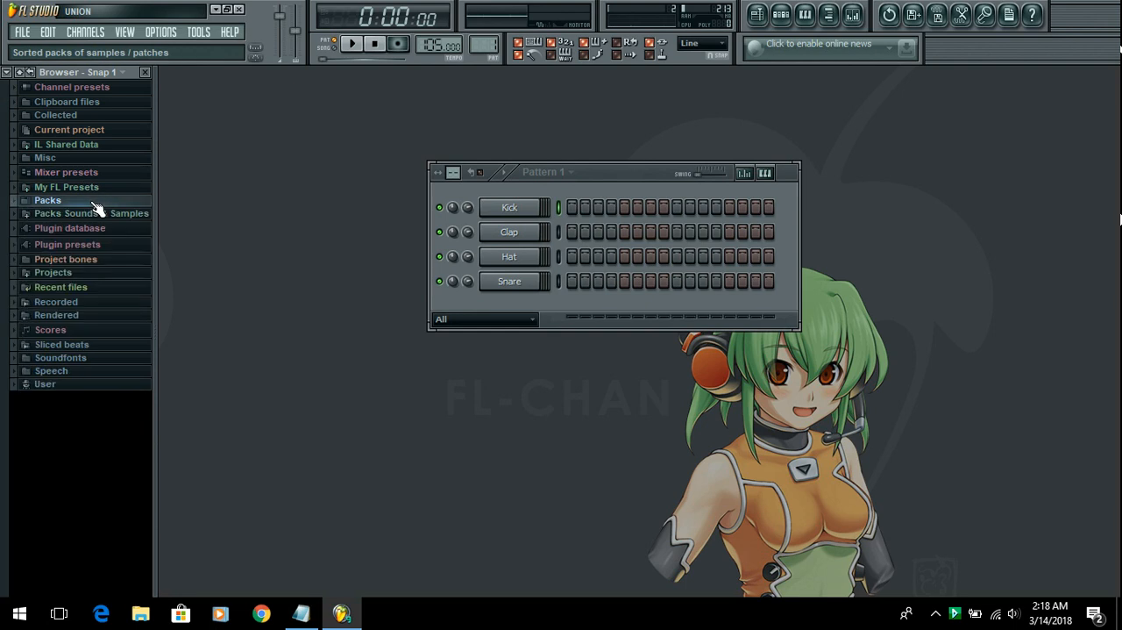
left_click(100, 213)
left_click(86, 111)
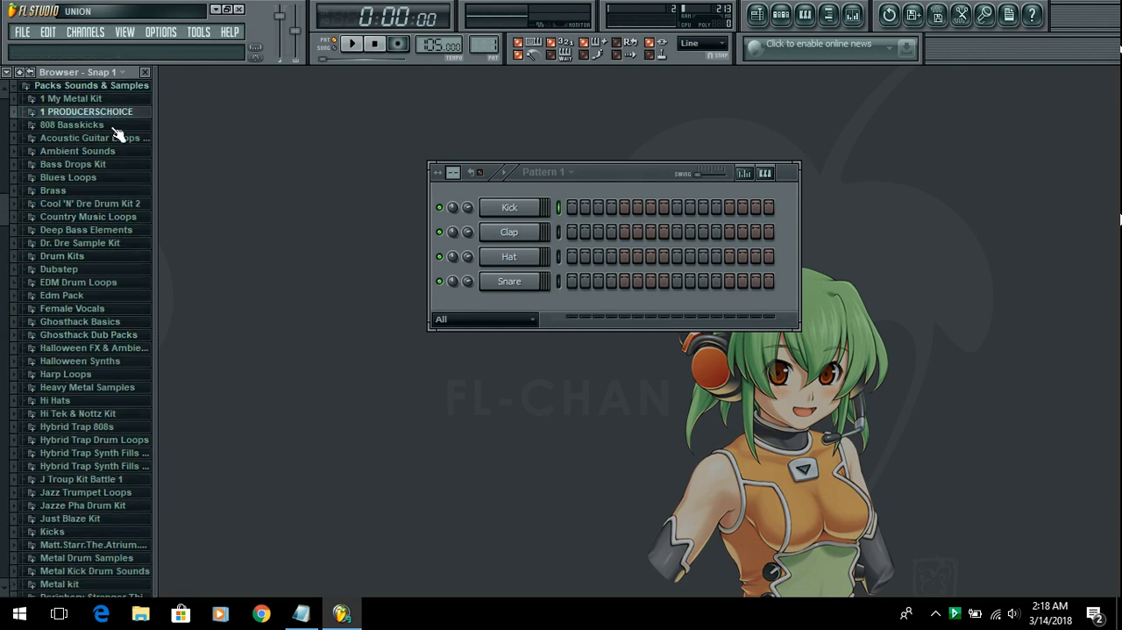
scroll(93, 313, "up", 2)
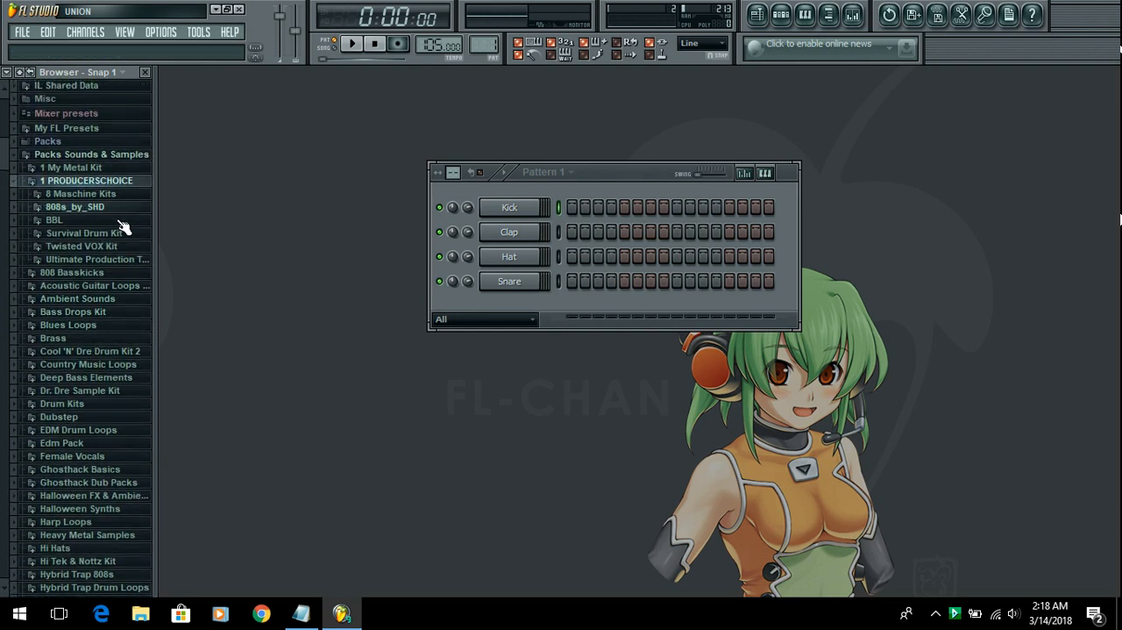
Step: Audition kicks from the Survival Drum Kit's 1 Kicks folder and load Survival - Kick (24) into the Kick channel
left_click(88, 234)
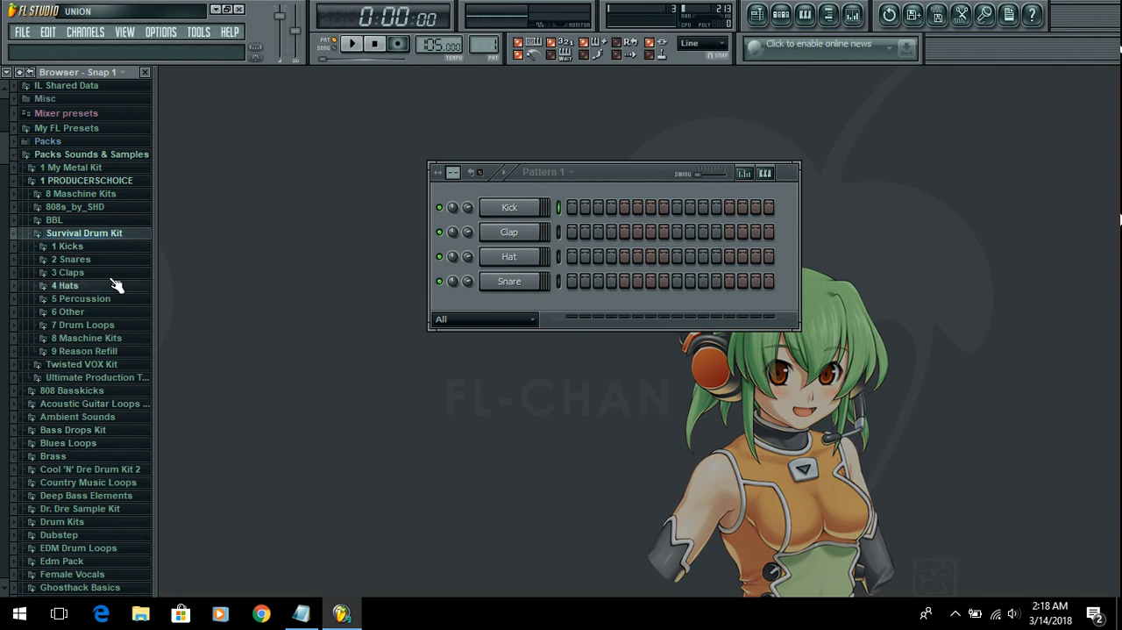
left_click(103, 247)
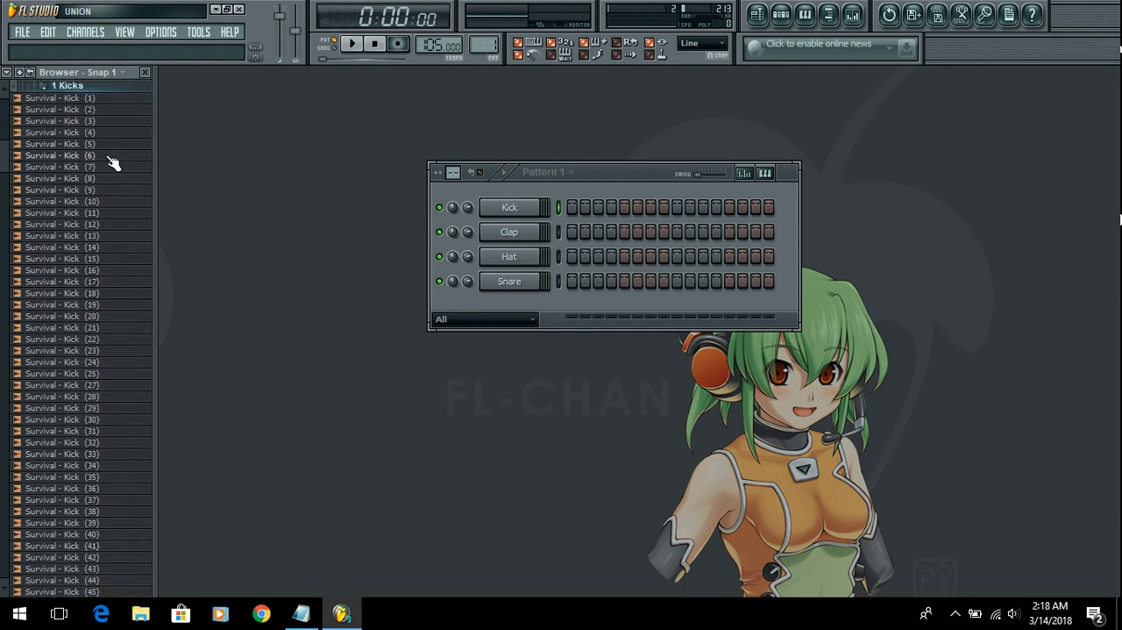
left_click(113, 179)
left_click(118, 295)
left_click(103, 340)
left_click(105, 362)
left_click(108, 375)
left_click(110, 395)
left_click(106, 364)
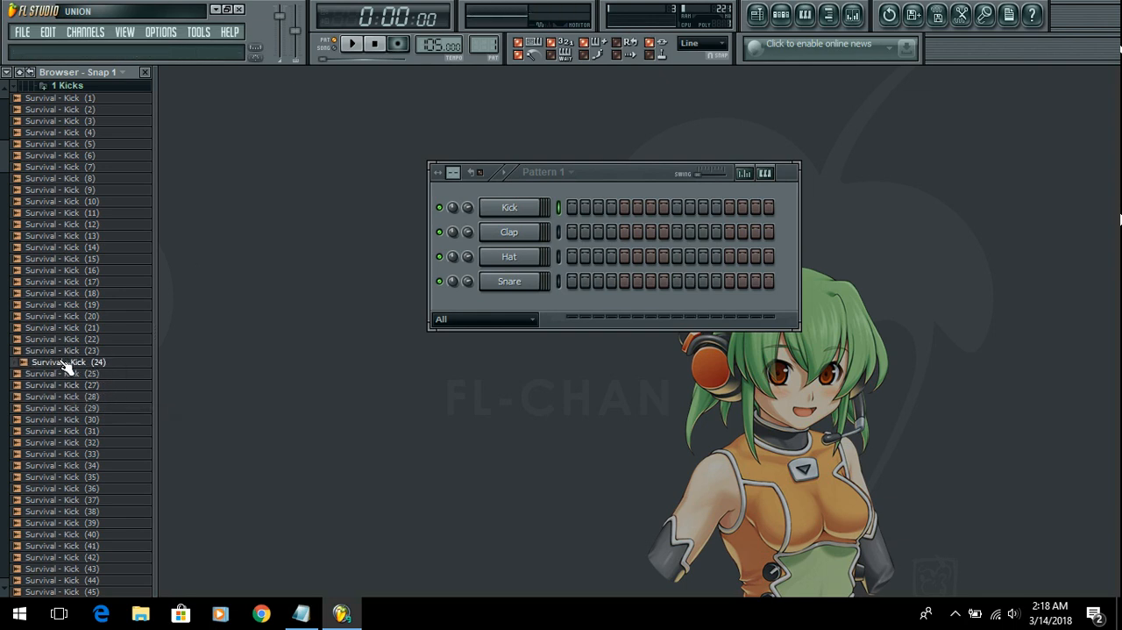
left_click_drag(67, 366, 515, 209)
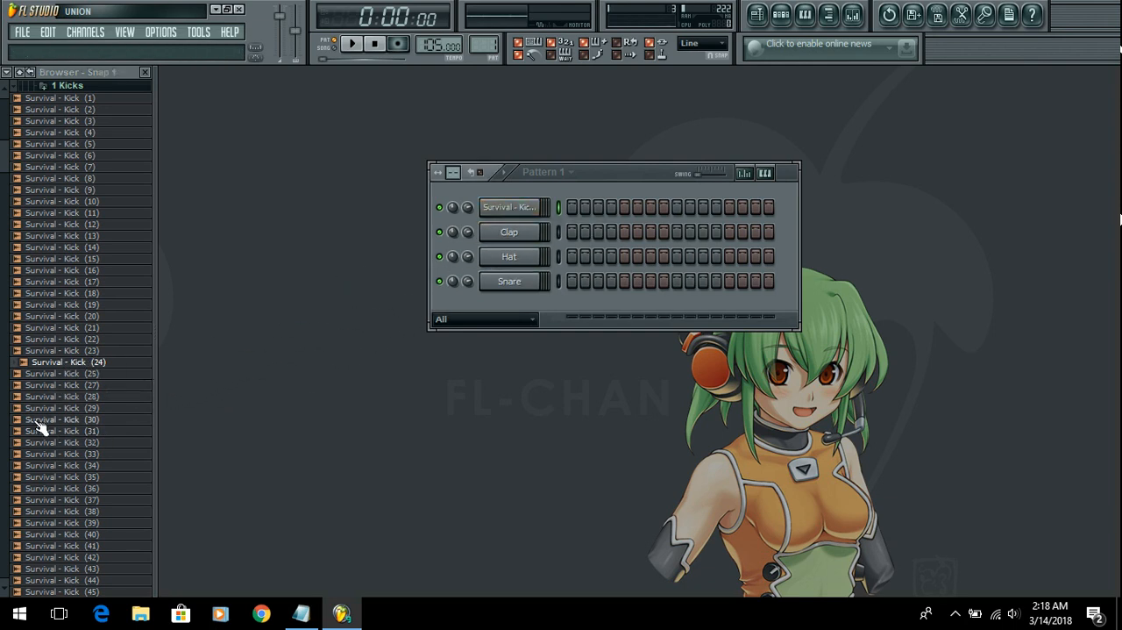
Step: Open Survival - Kick (24) in a new channel and delete that extra channel
right_click(62, 360)
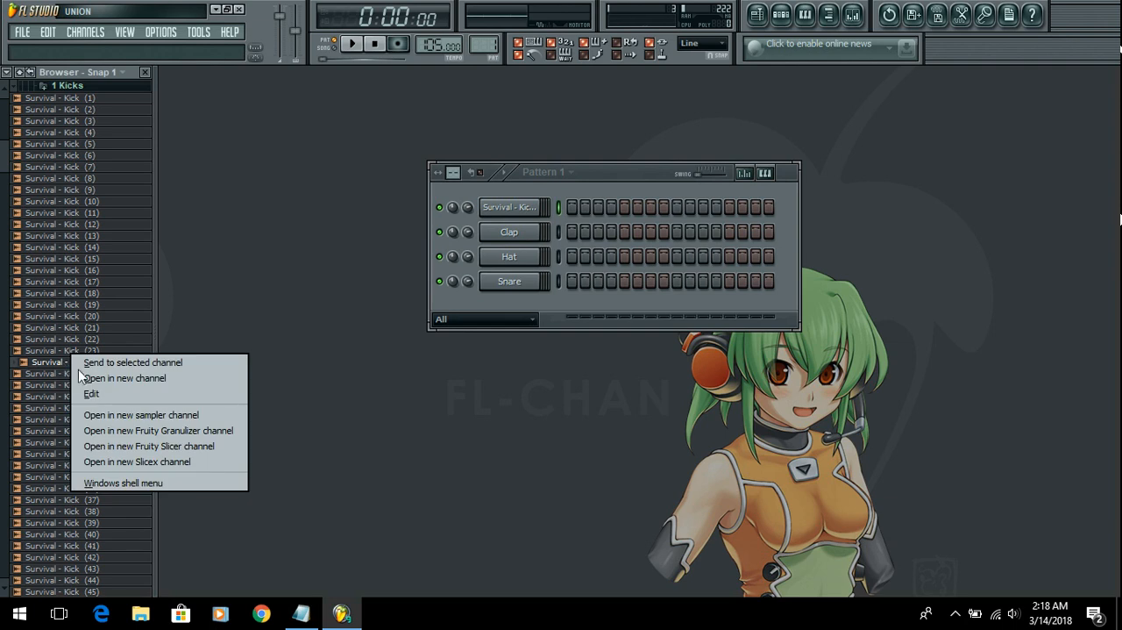
left_click(114, 378)
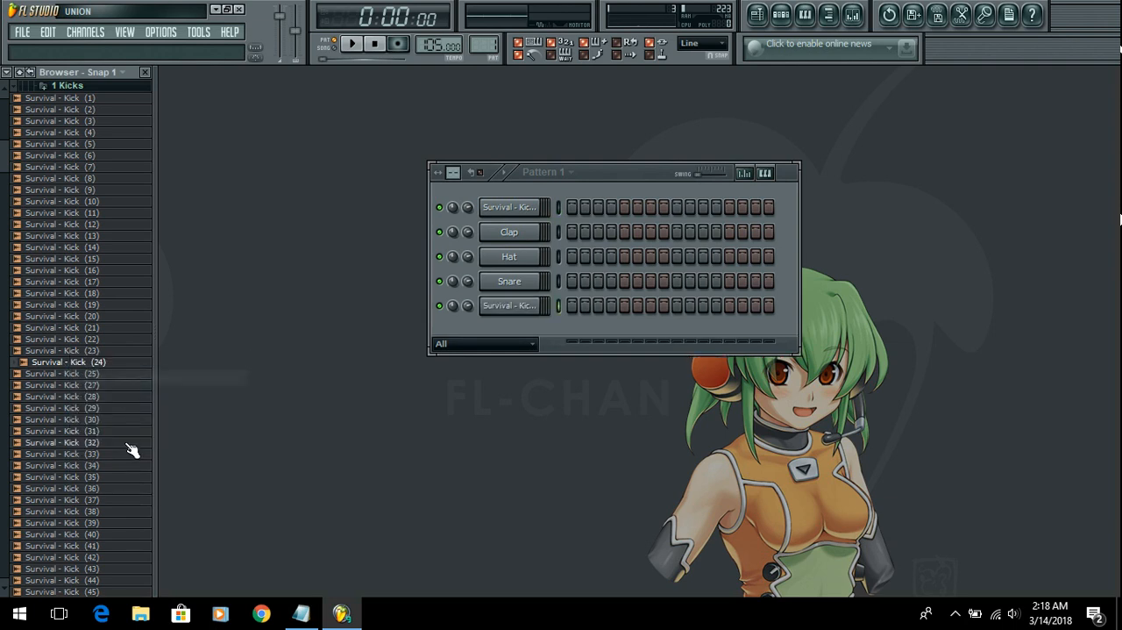
right_click(524, 307)
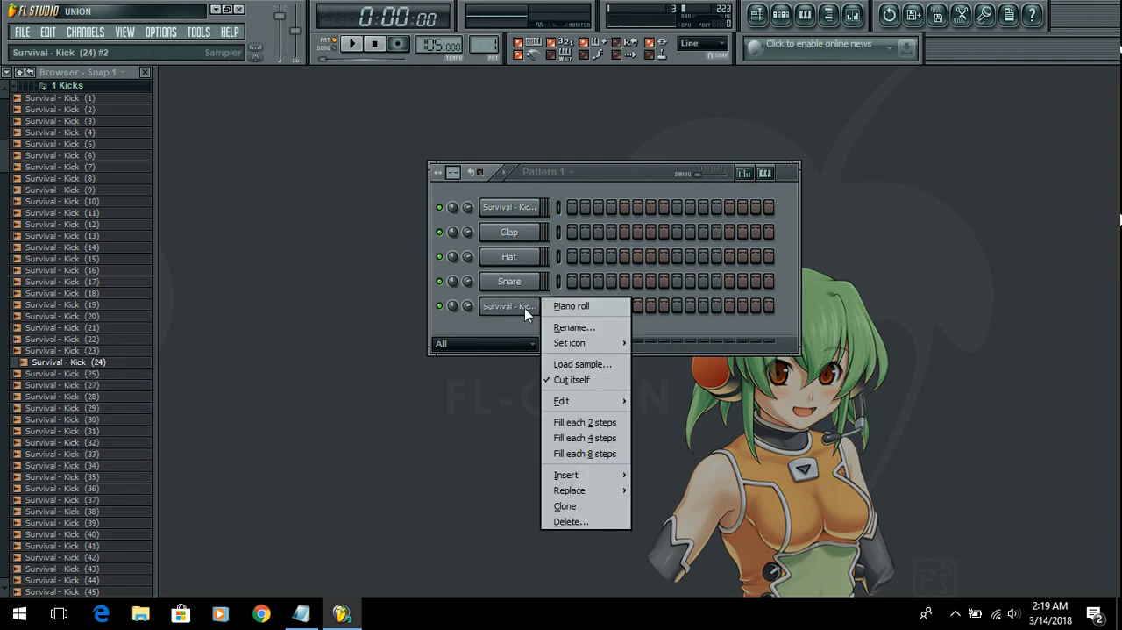
left_click(586, 522)
left_click(650, 367)
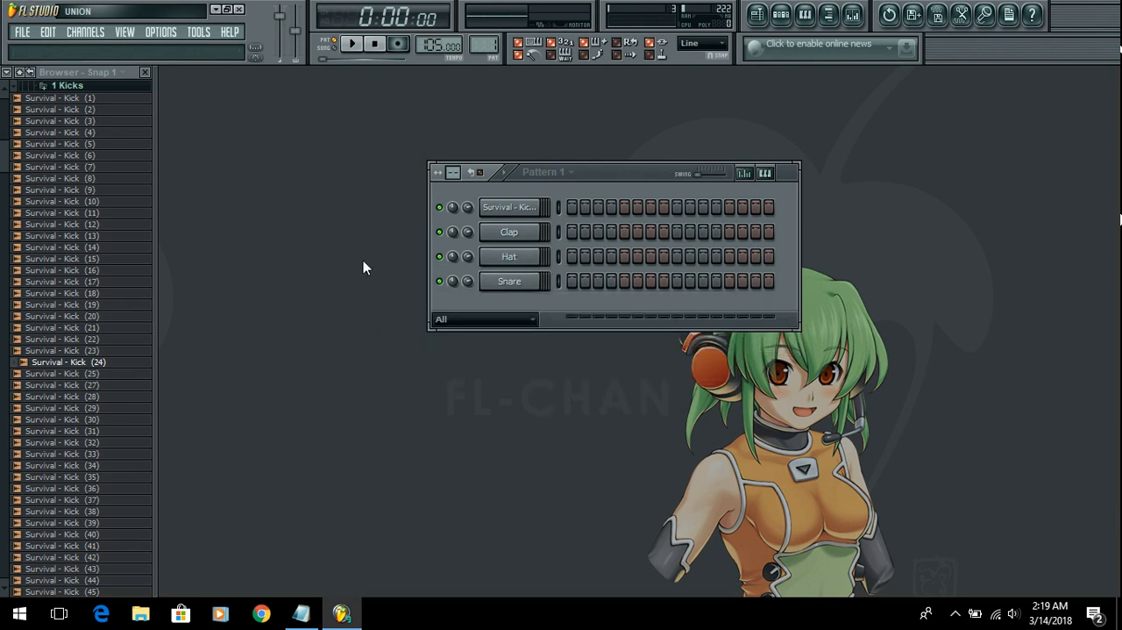
Step: Rename the first channel, holding the Survival kick sample, to Kick and color it blue-violet
right_click(520, 212)
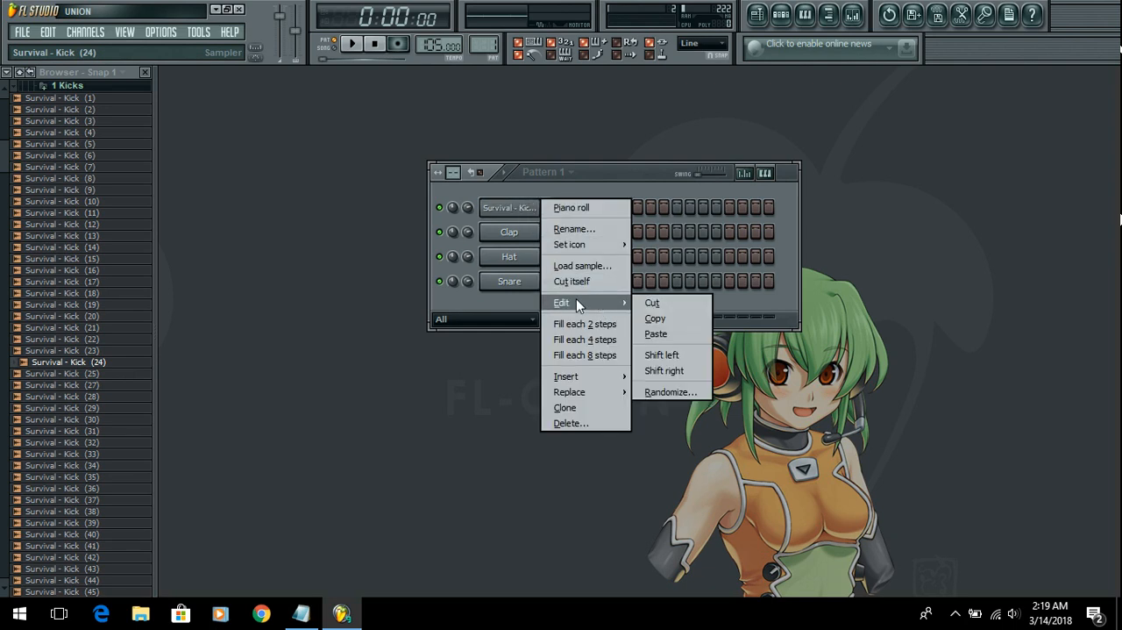
left_click(580, 226)
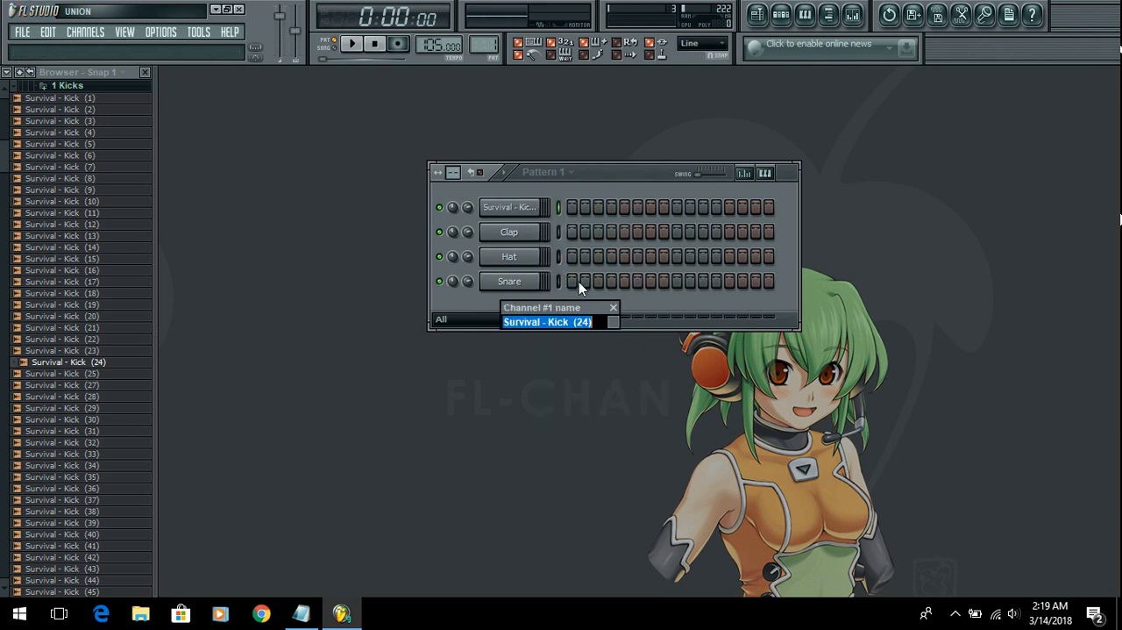
type("Kick")
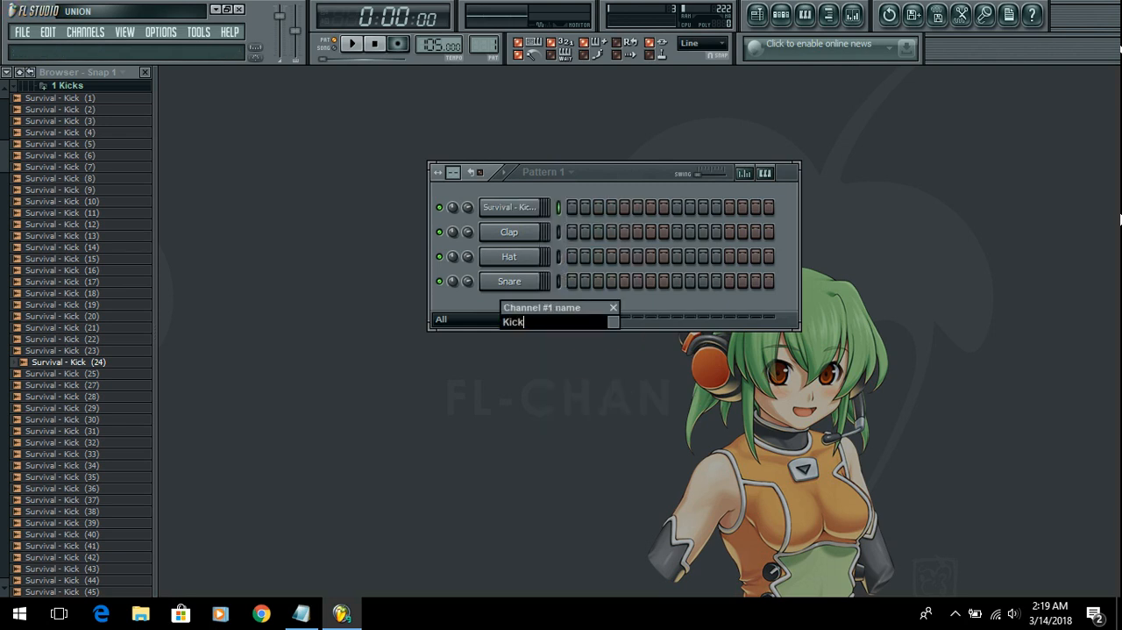
left_click(616, 322)
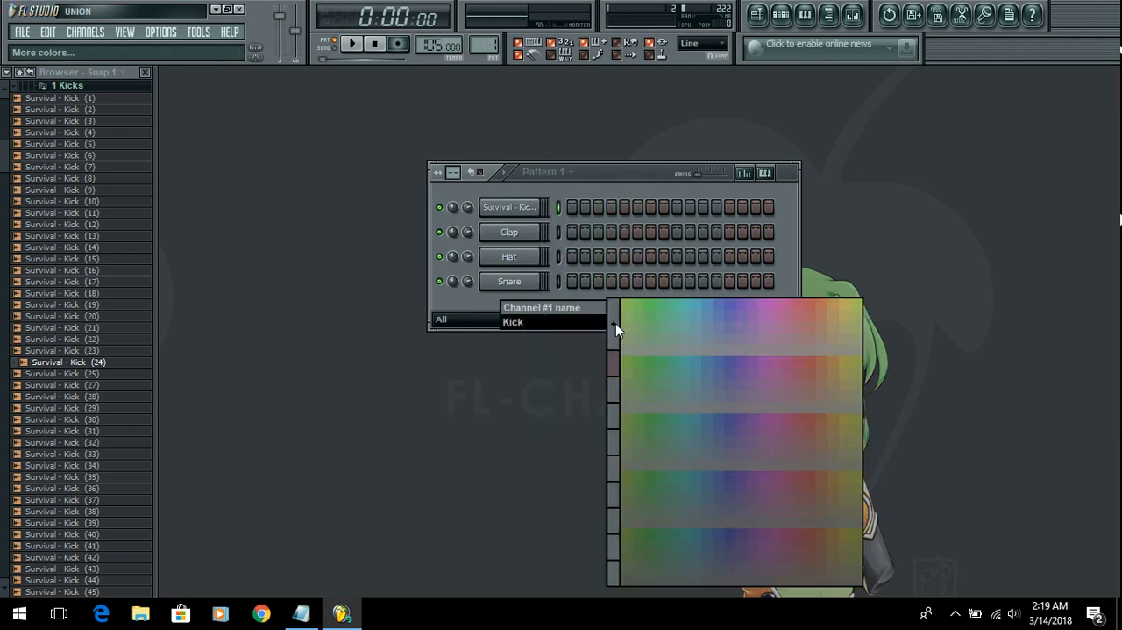
left_click(727, 305)
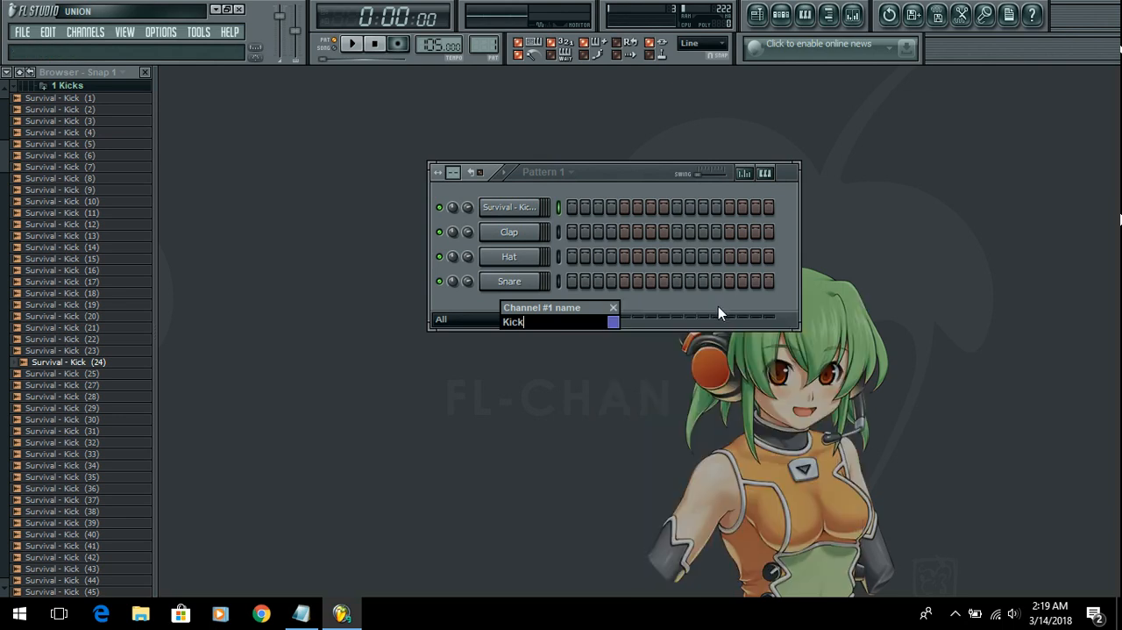
key("Return")
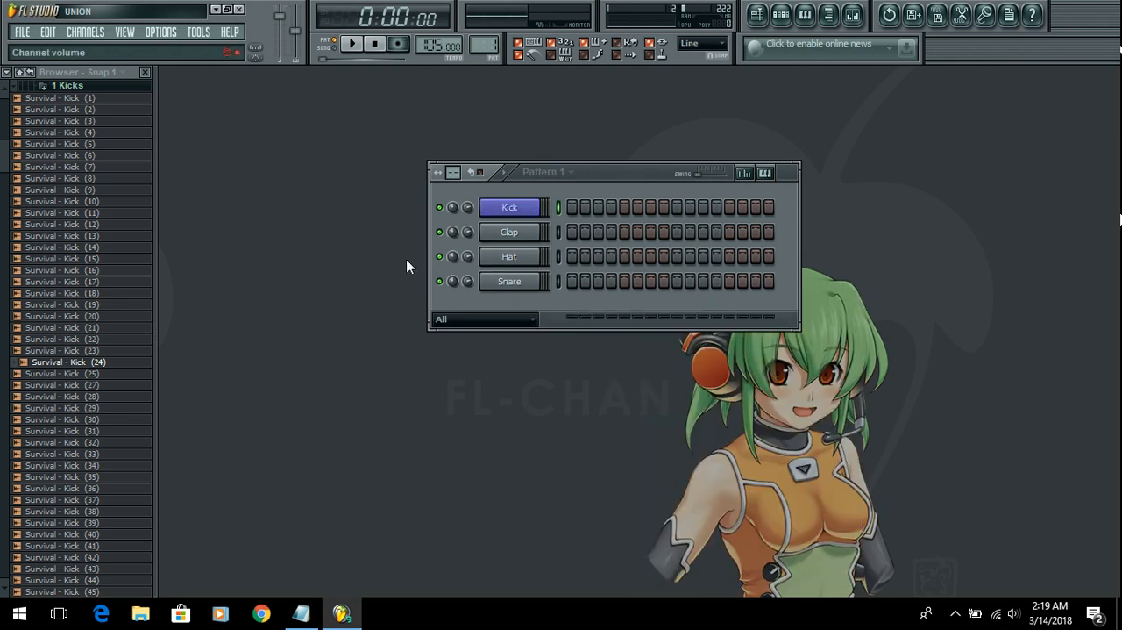
Step: Collapse the kicks, audition samples in the 4 Hats folder and load Survival - Hat (9) into the Hat channel
left_click(72, 87)
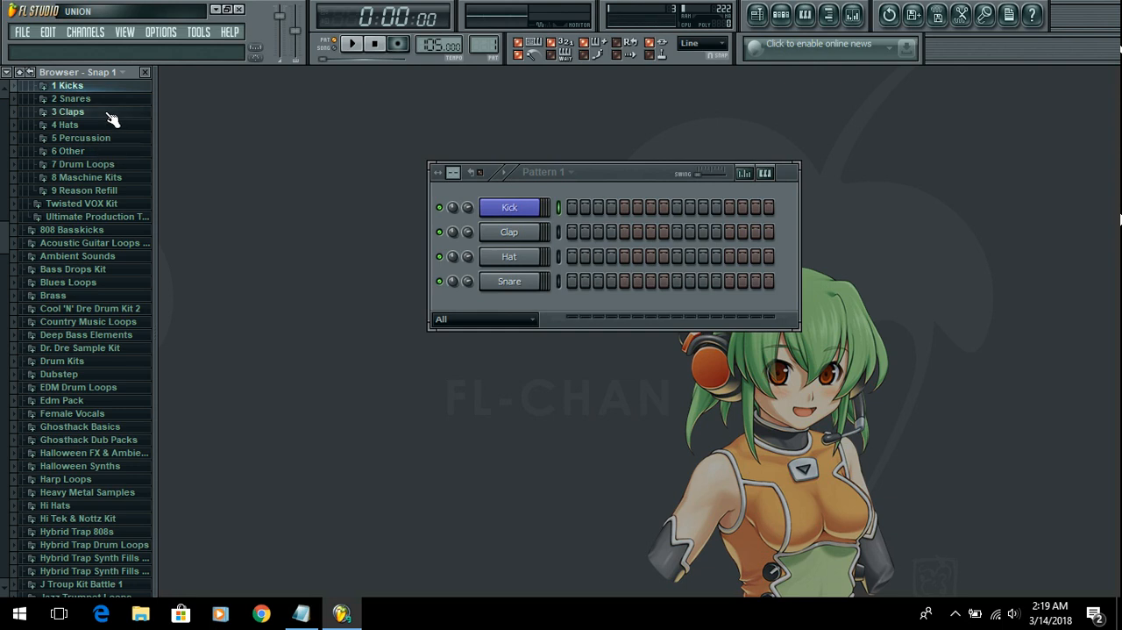
left_click(111, 114)
left_click(119, 90)
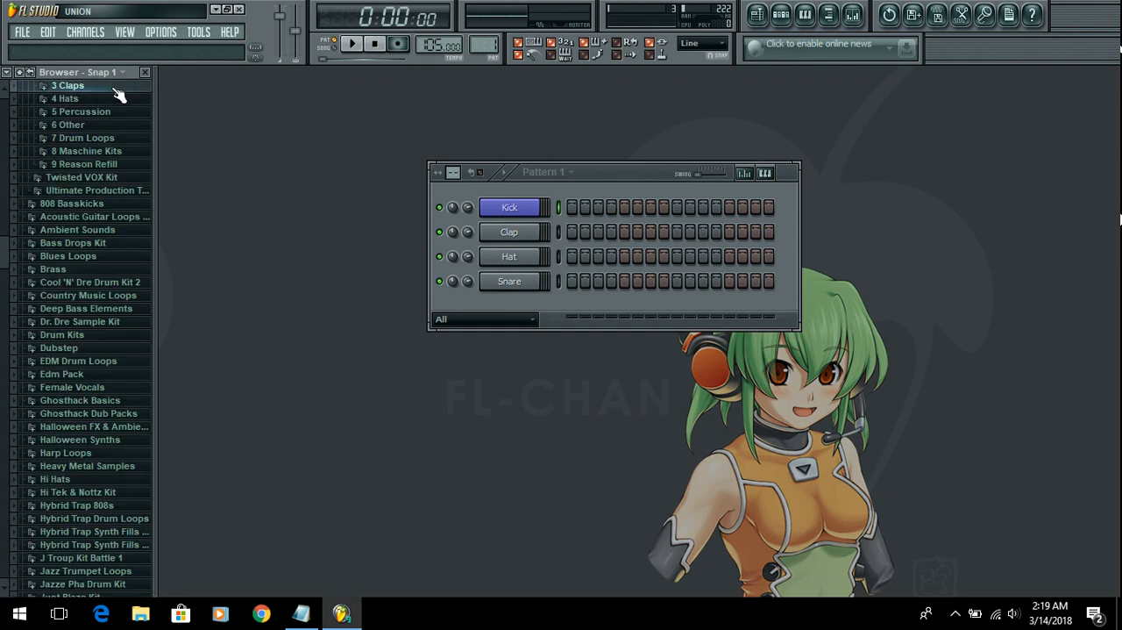
left_click(113, 105)
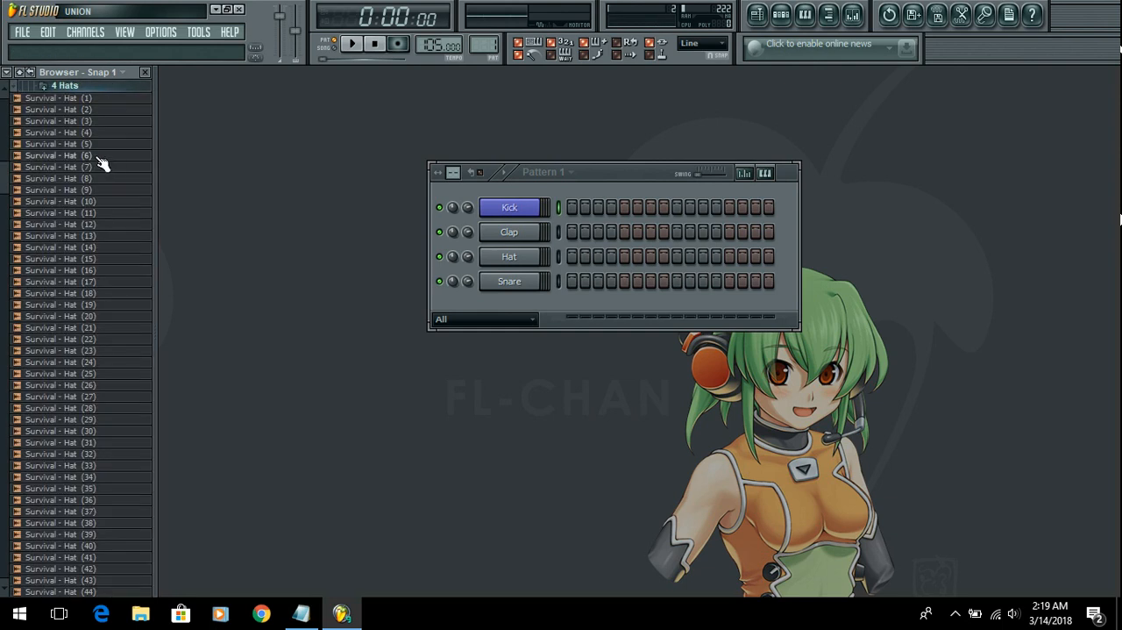
left_click(98, 190)
left_click(111, 213)
left_click(111, 191)
left_click(115, 202)
left_click(113, 190)
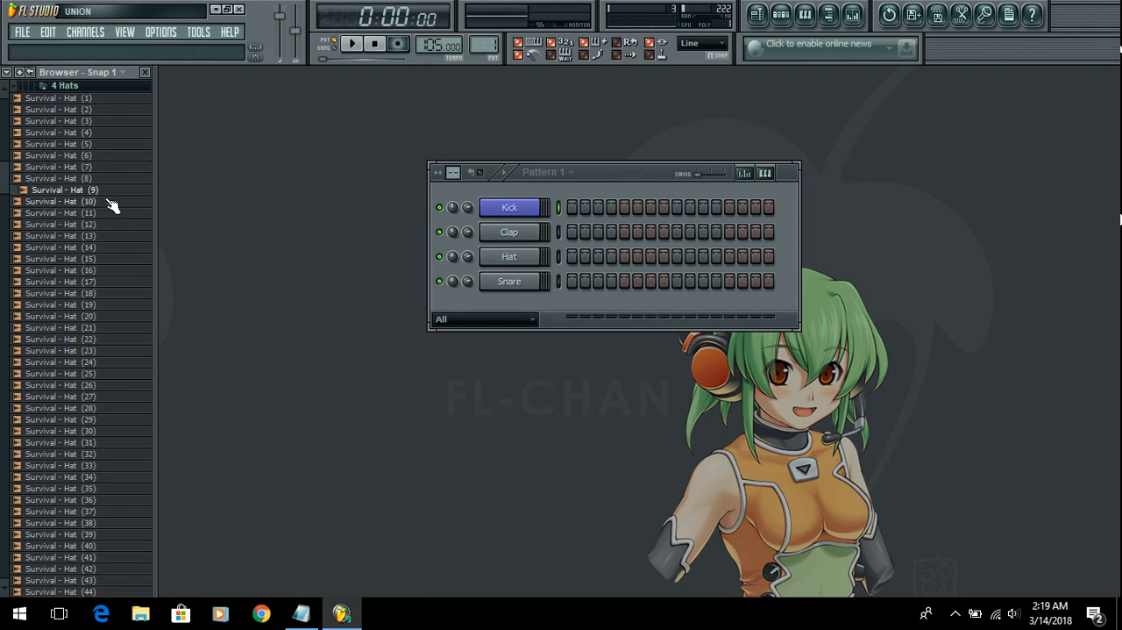
left_click_drag(111, 190, 491, 259)
Step: Collapse the hats, audition samples in the 2 Snares folder and load Survival - Snare (10) into the Snare channel
left_click(79, 86)
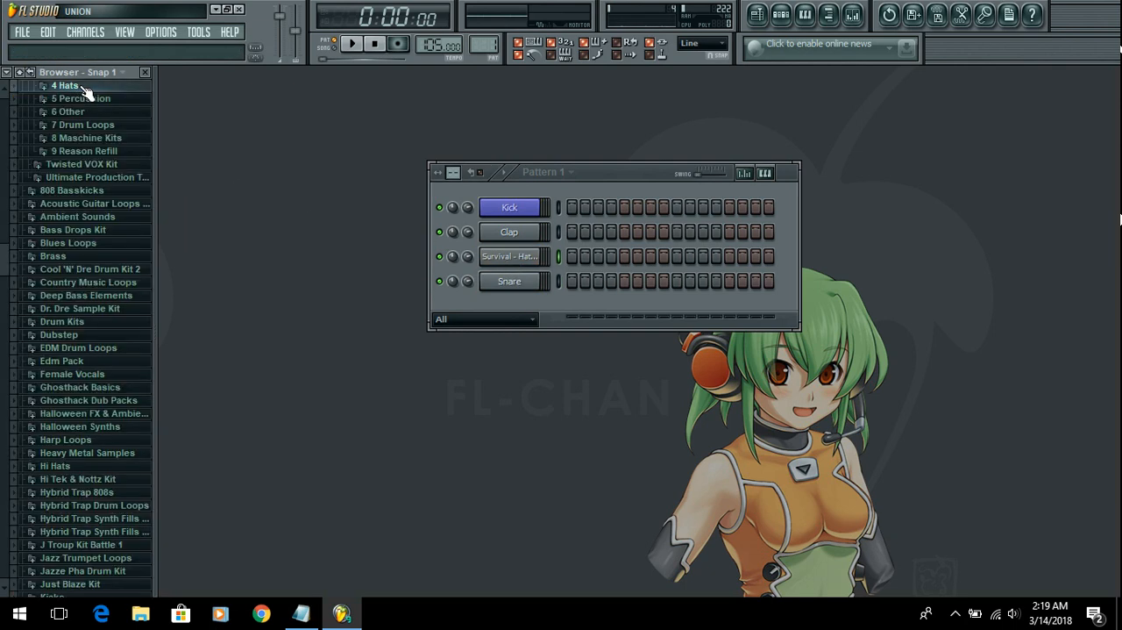
scroll(120, 155, "up", 4)
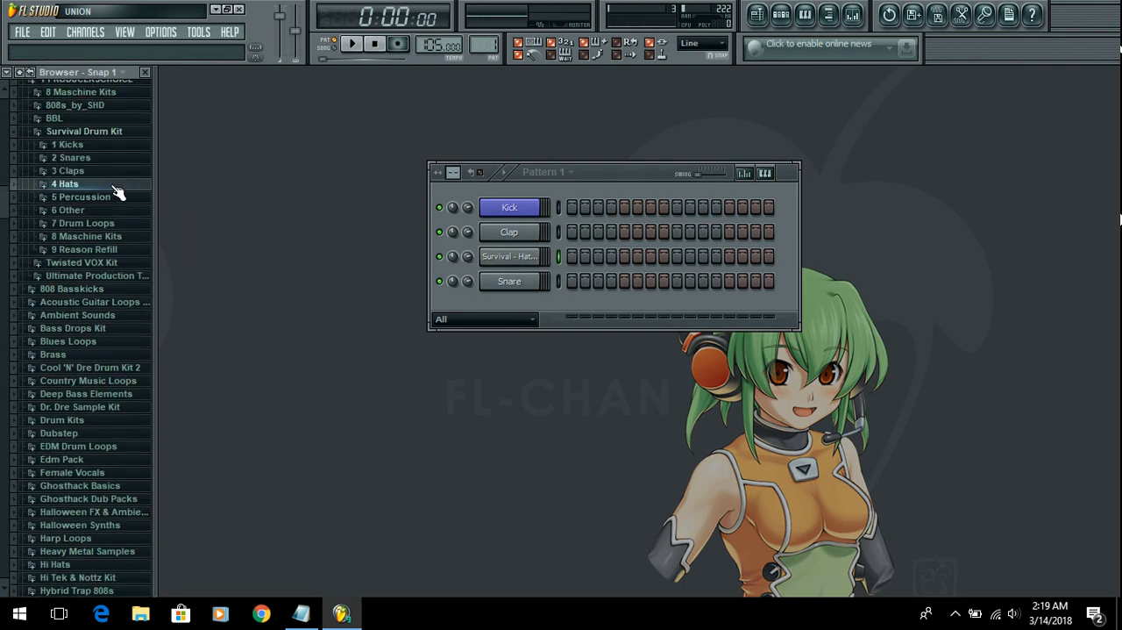
left_click(112, 163)
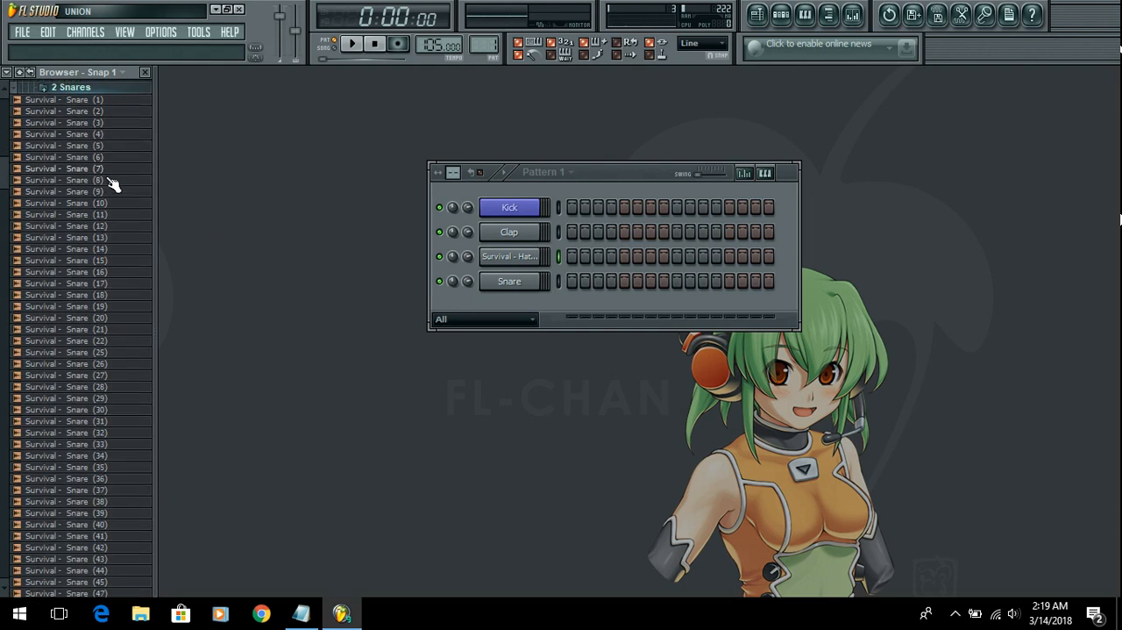
left_click(110, 132)
left_click(112, 147)
left_click(113, 178)
left_click(113, 202)
left_click(114, 212)
left_click(114, 224)
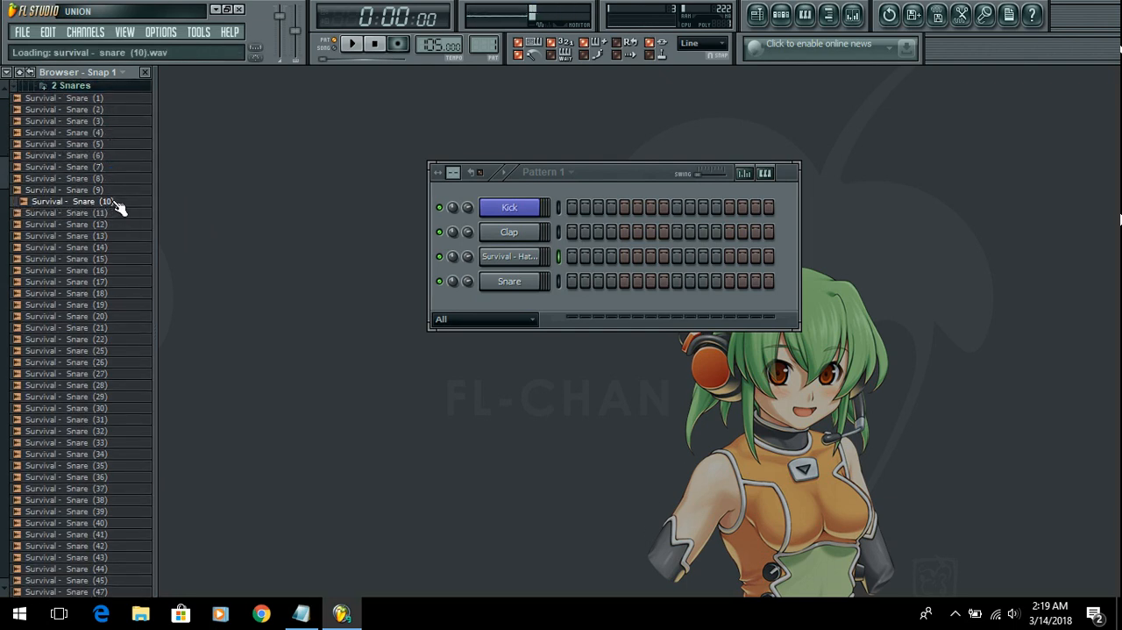
left_click(115, 236)
left_click(115, 256)
left_click(114, 223)
left_click(115, 213)
left_click(115, 201)
left_click_drag(88, 201, 513, 284)
Step: Rename the third channel, holding the Survival hat sample, to Hat Closed
right_click(514, 257)
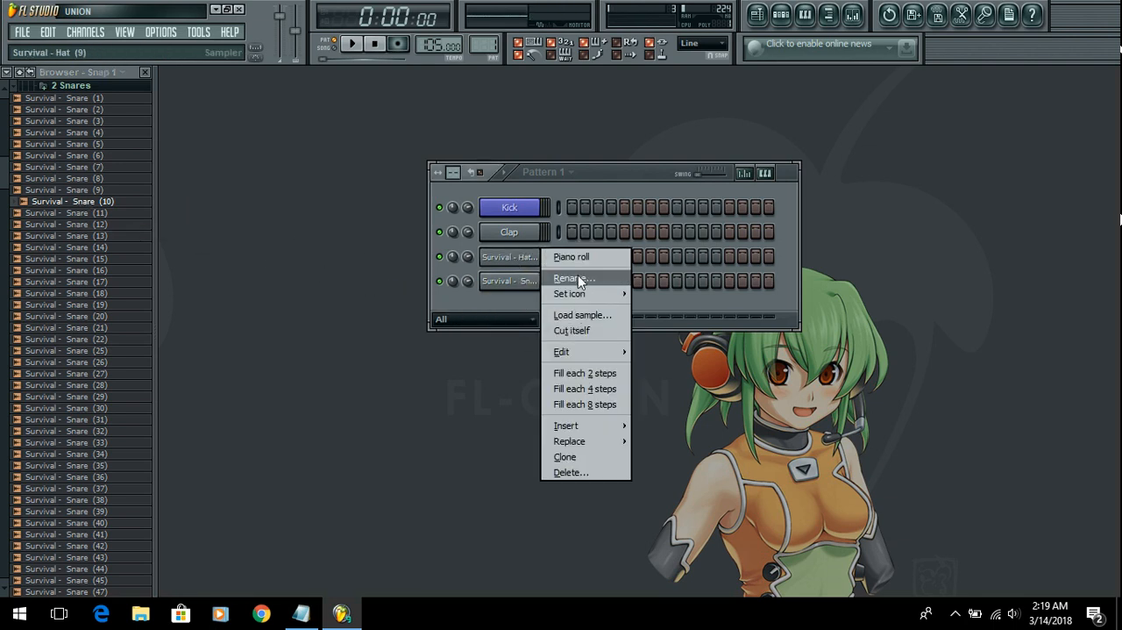
left_click(578, 277)
type("Hat Clo")
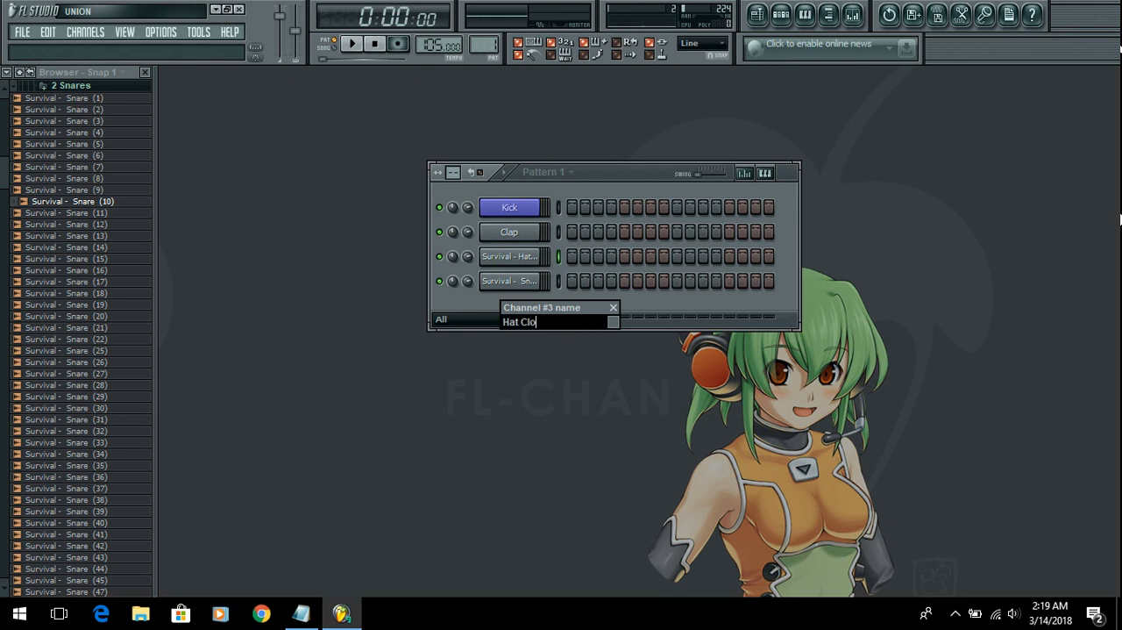
key("Return")
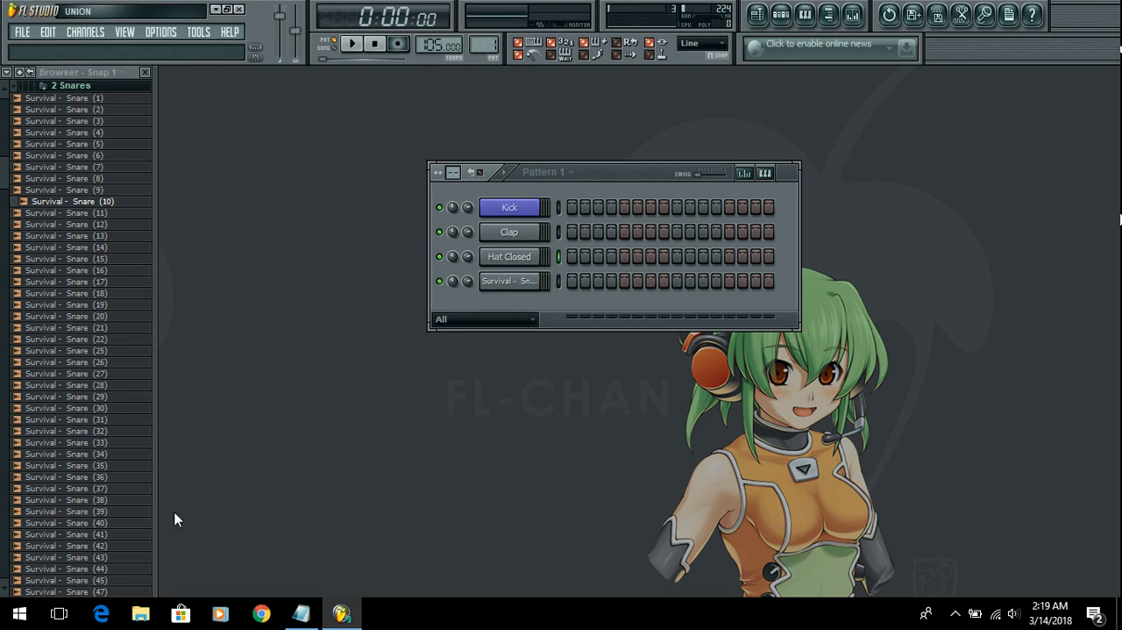
Step: Color the Hat Closed channel green
right_click(531, 281)
right_click(528, 257)
right_click(531, 256)
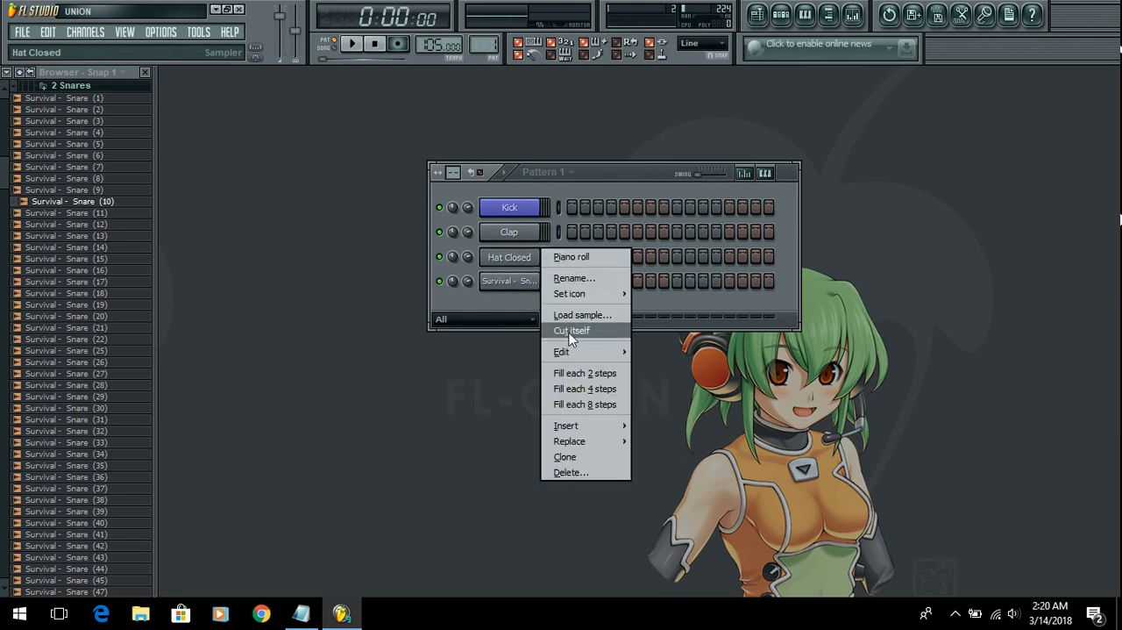
left_click(589, 276)
left_click(613, 323)
left_click(650, 305)
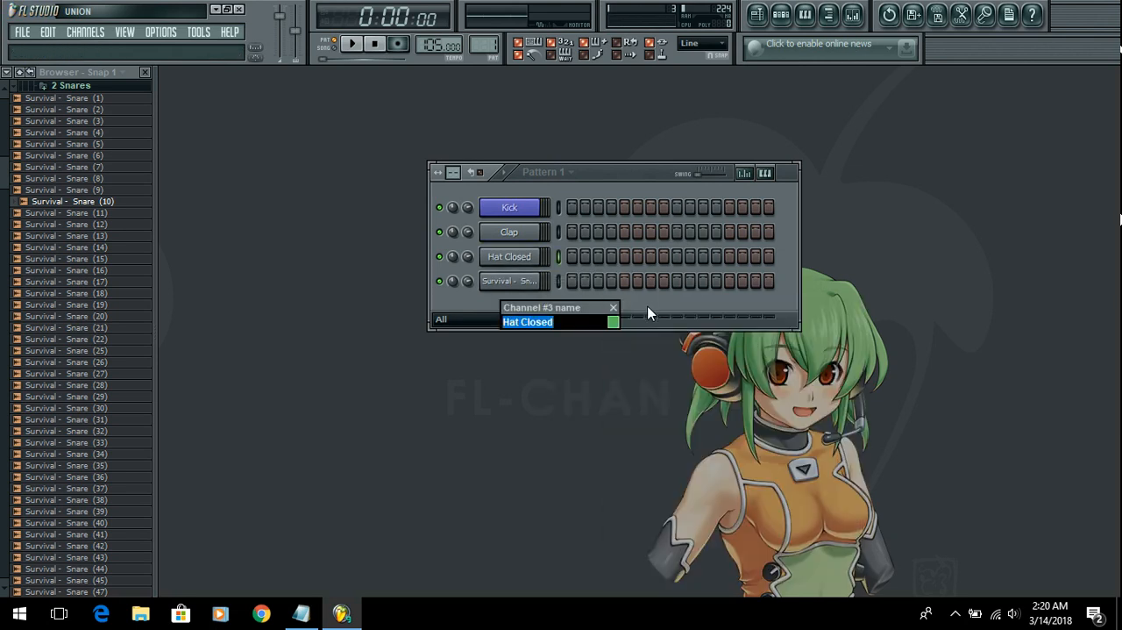
key("Return")
Step: Change the Hat Closed channel's color to a light yellow-green
right_click(536, 255)
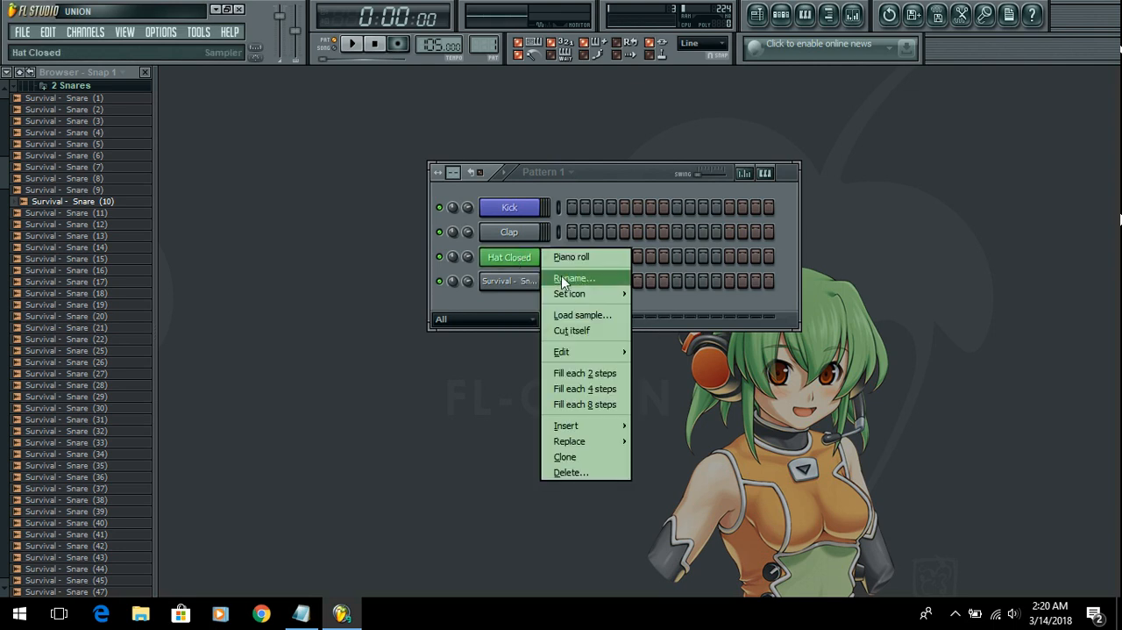
left_click(573, 281)
left_click(613, 322)
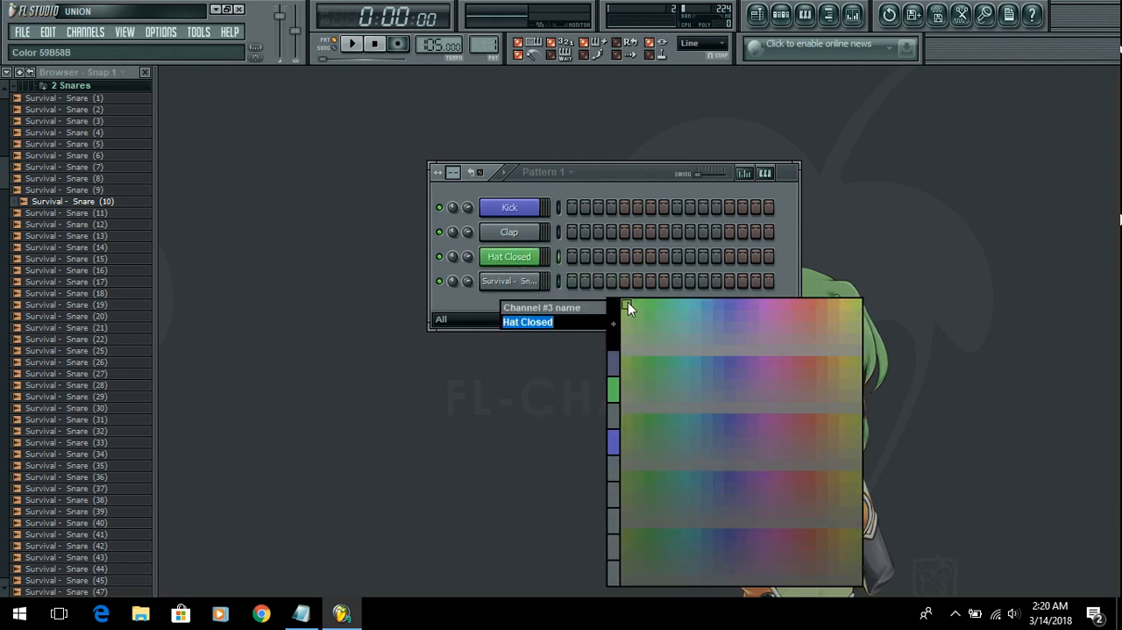
left_click(626, 301)
key("Return")
Step: Rename the fourth channel, holding the Survival snare sample, to Snare and color it red
right_click(528, 282)
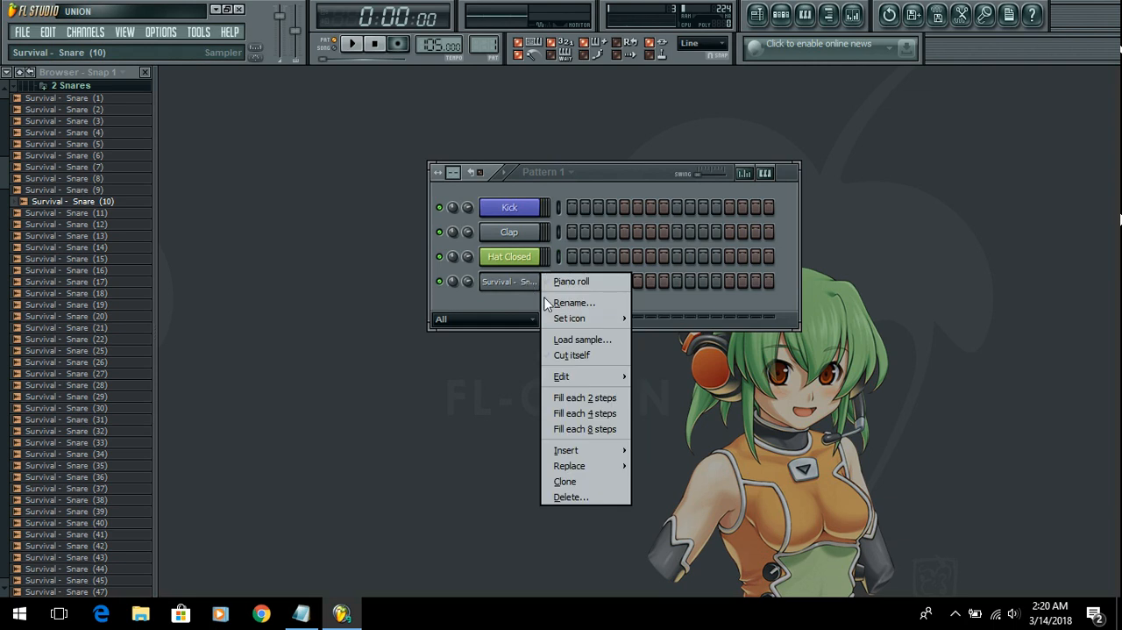
left_click(573, 302)
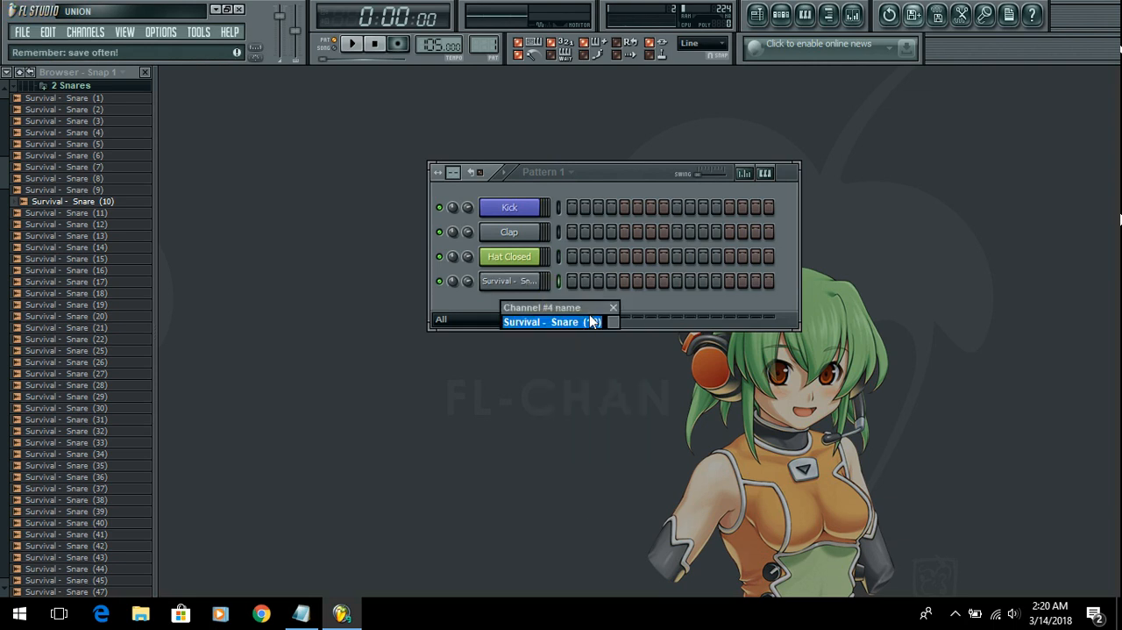
type("Snare")
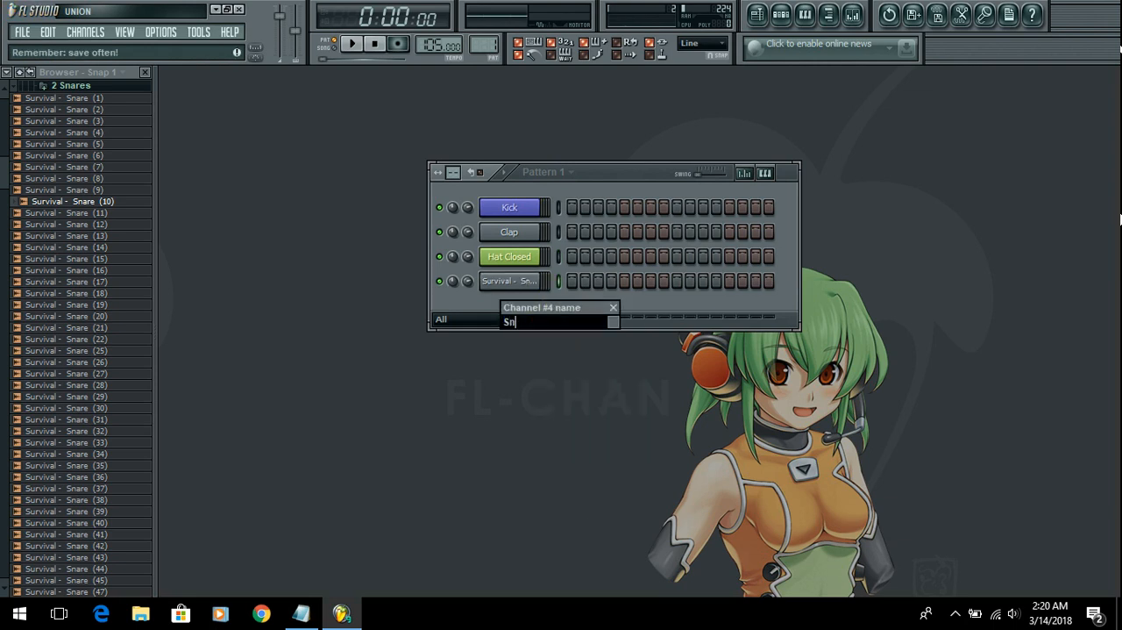
left_click(616, 323)
left_click(810, 307)
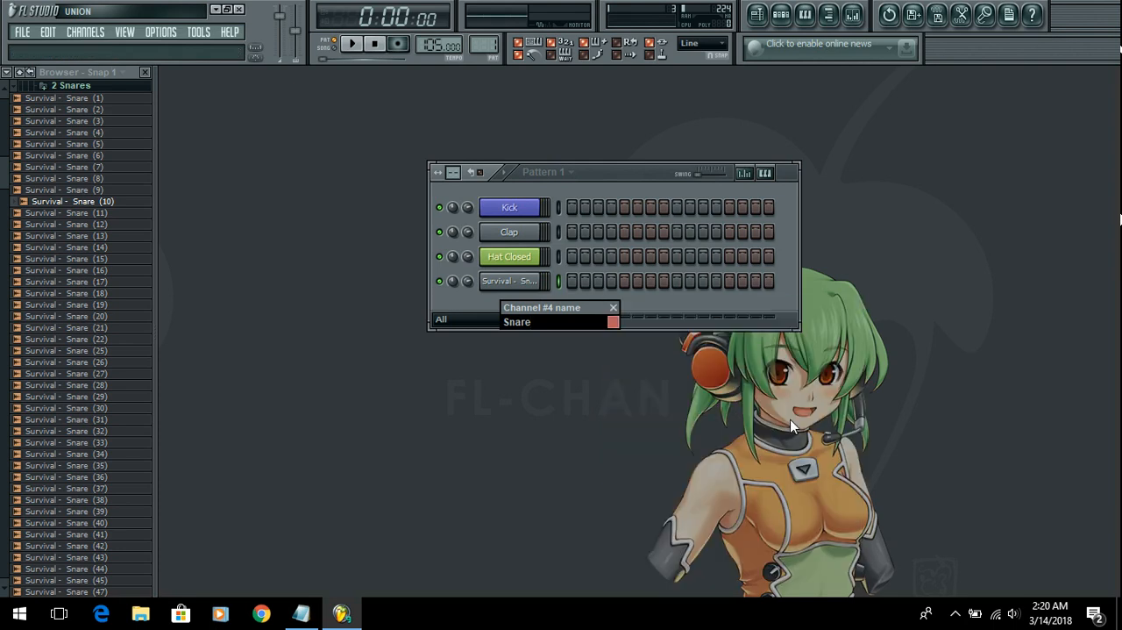
key("Return")
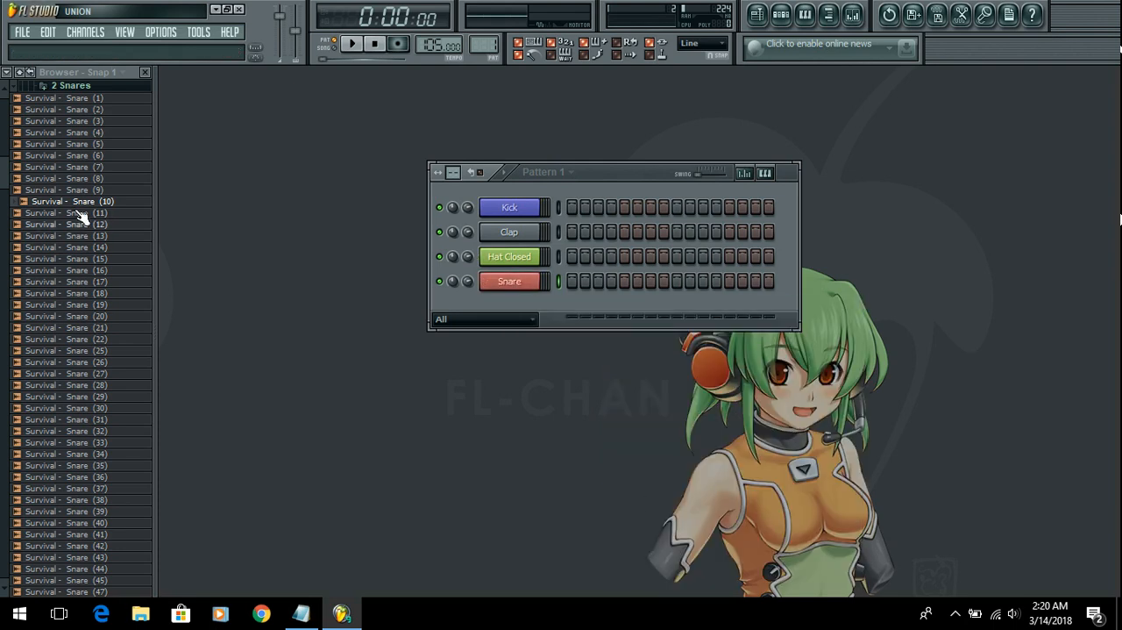
Step: Collapse the 2 Snares folder and move the step sequencer closer to the browser
left_click(72, 85)
scroll(117, 321, "up", 5)
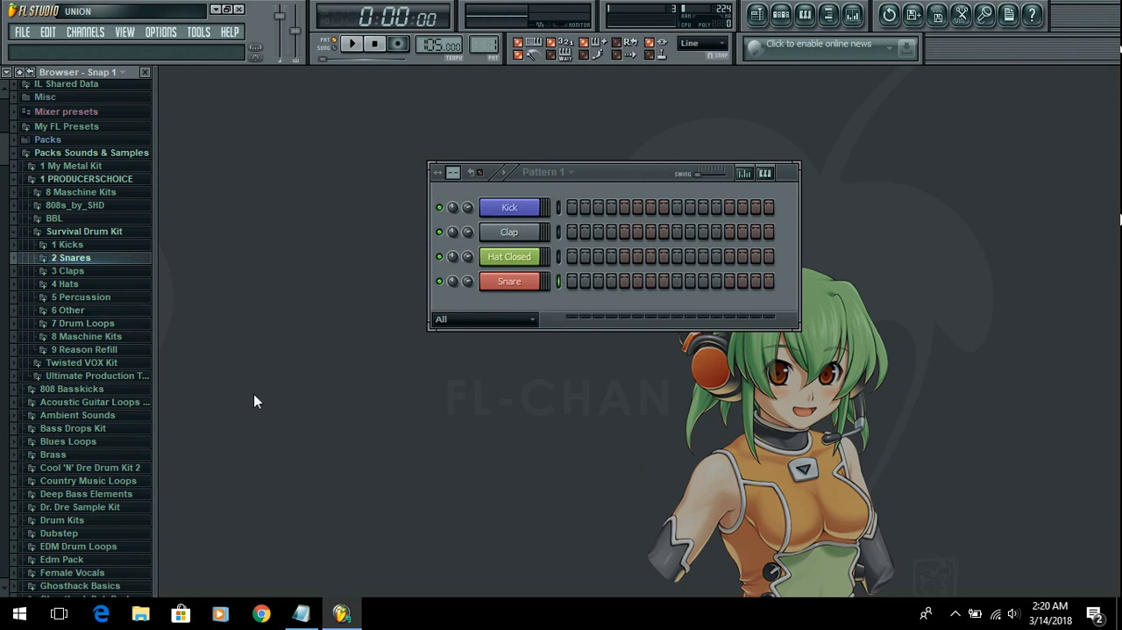
left_click_drag(624, 169, 522, 155)
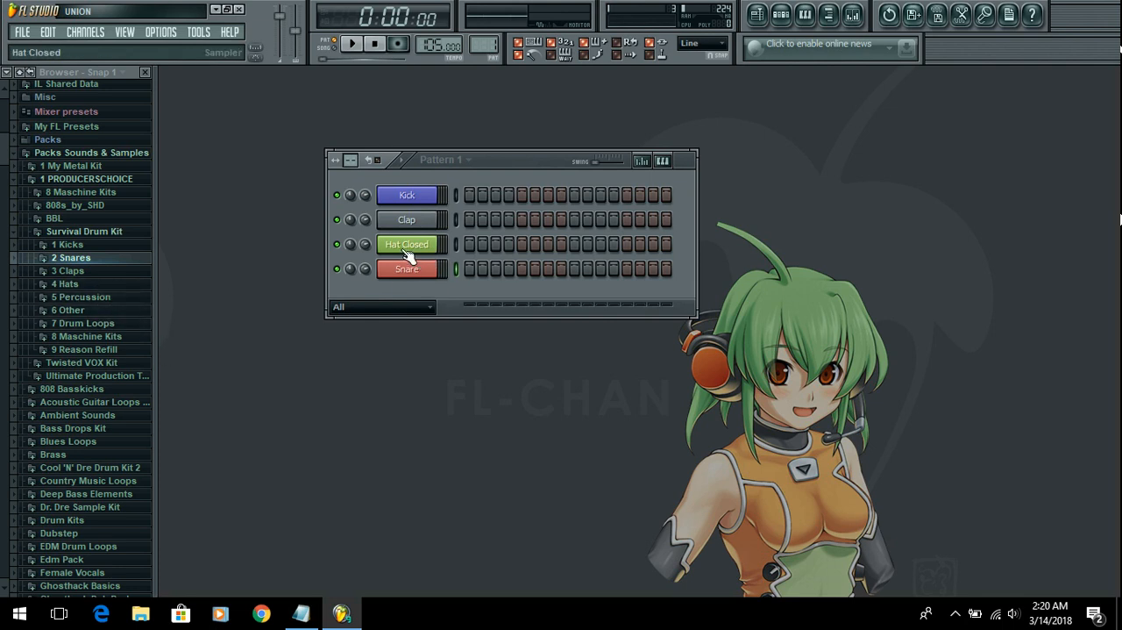
Step: Load the Survival - Hat (2) sample from the Survival Drum Kit's 4 Hats folder into a new channel
left_click(119, 287)
left_click(109, 408)
left_click(117, 108)
left_click(103, 96)
left_click(99, 111)
left_click(94, 112)
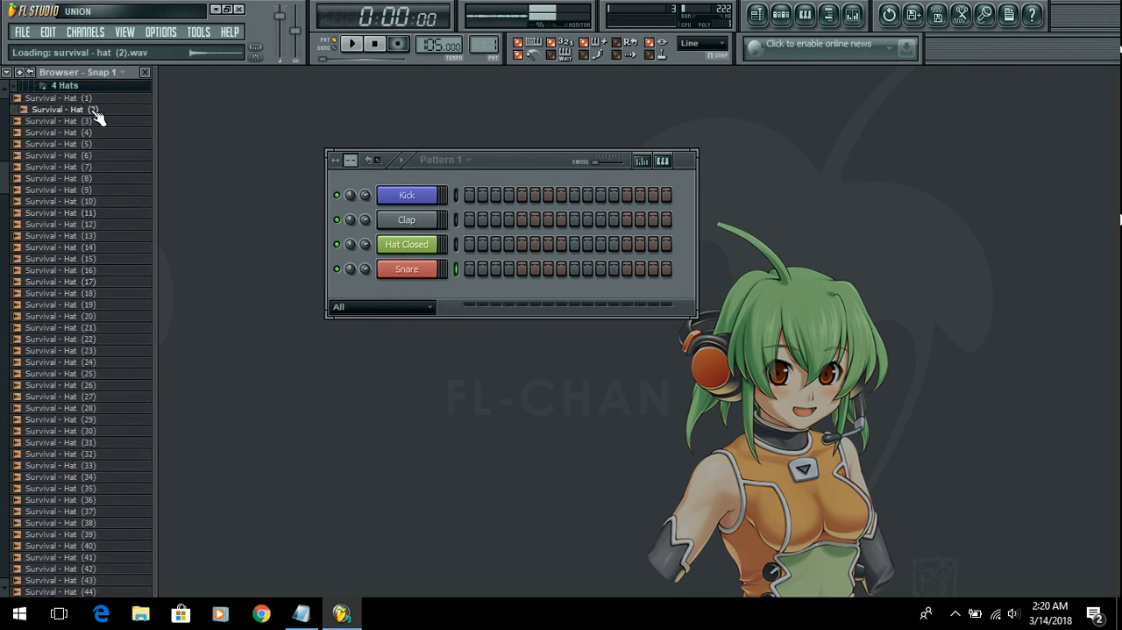
right_click(96, 117)
left_click(163, 128)
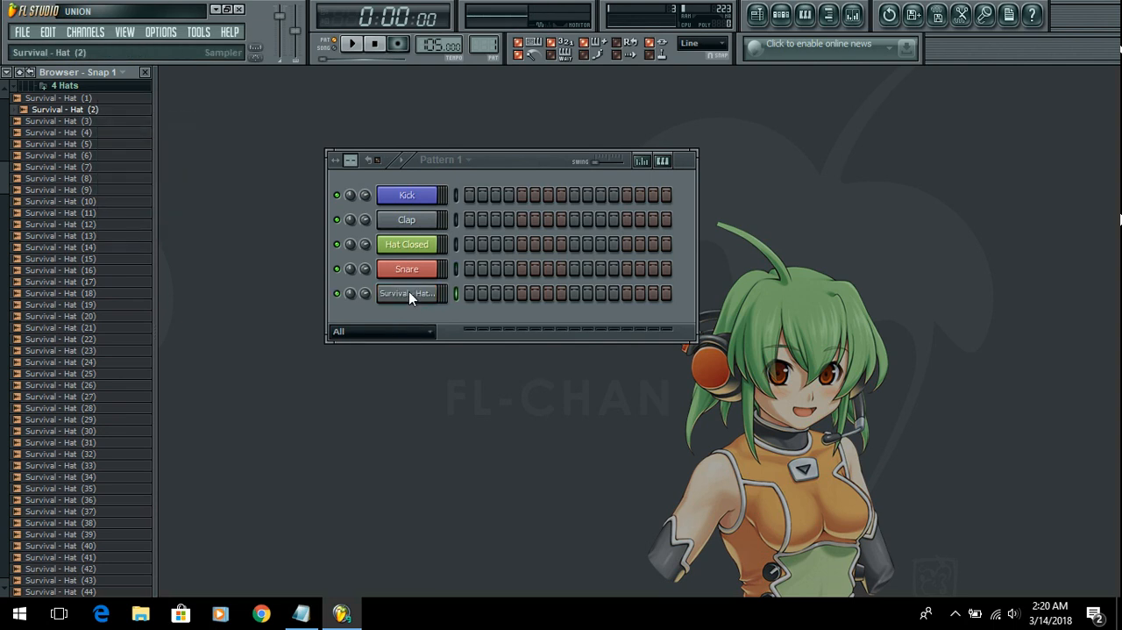
Step: Rename the new hat channel to Hat Open and color it the same light green as Hat Closed
right_click(416, 298)
left_click(484, 312)
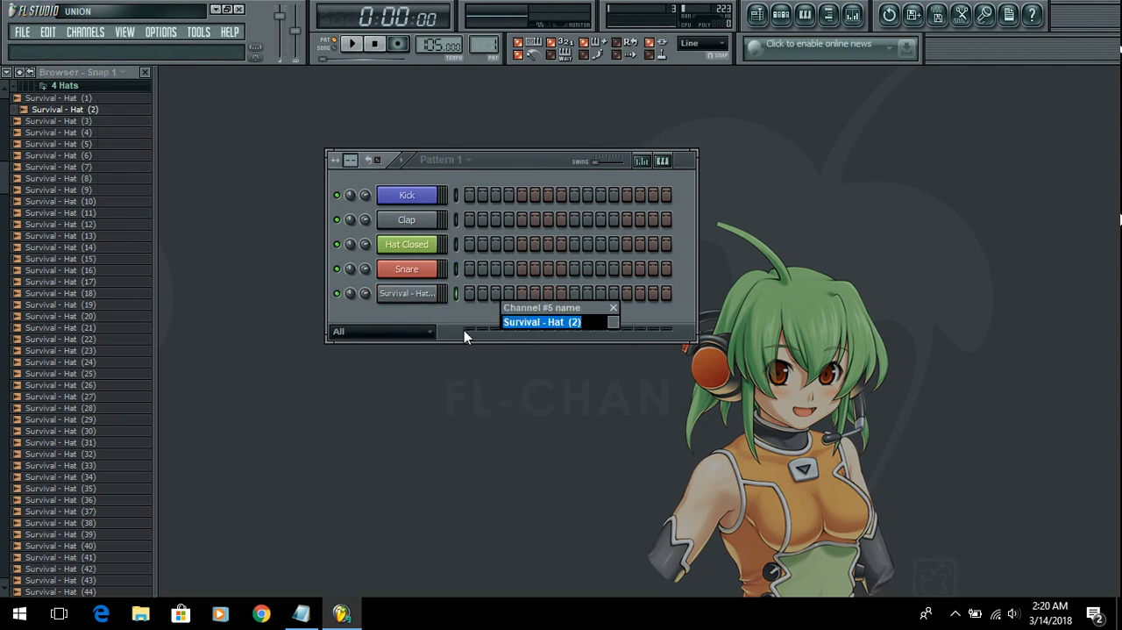
type("Hat Open")
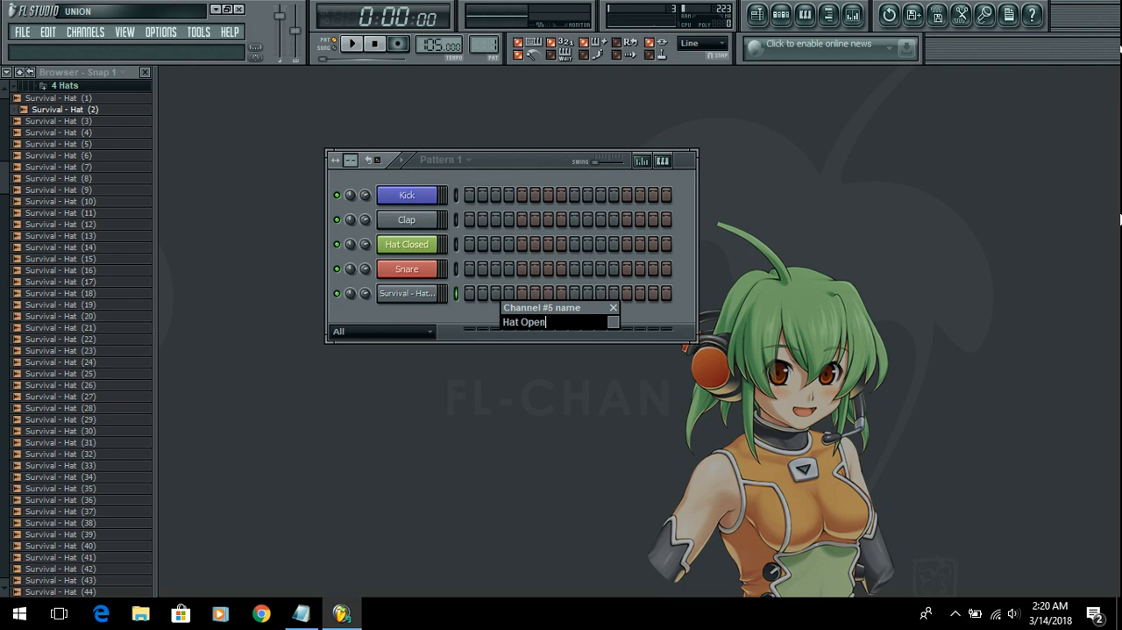
left_click(612, 322)
left_click(626, 316)
key("Return")
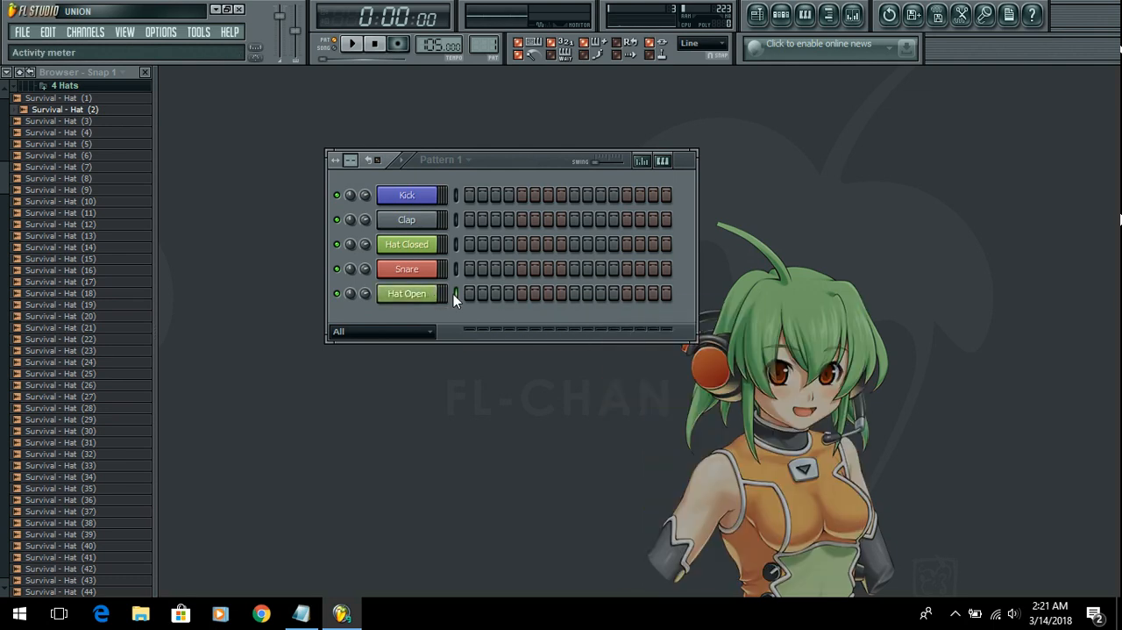
Step: Reorder the channels to Kick, Snare, Clap, Hat Closed, Hat Open
key("alt+Up")
key("Down")
key("alt+Up")
key("alt+Up")
key("alt+Up")
Step: Delete the Clap channel and confirm the deletion
right_click(412, 243)
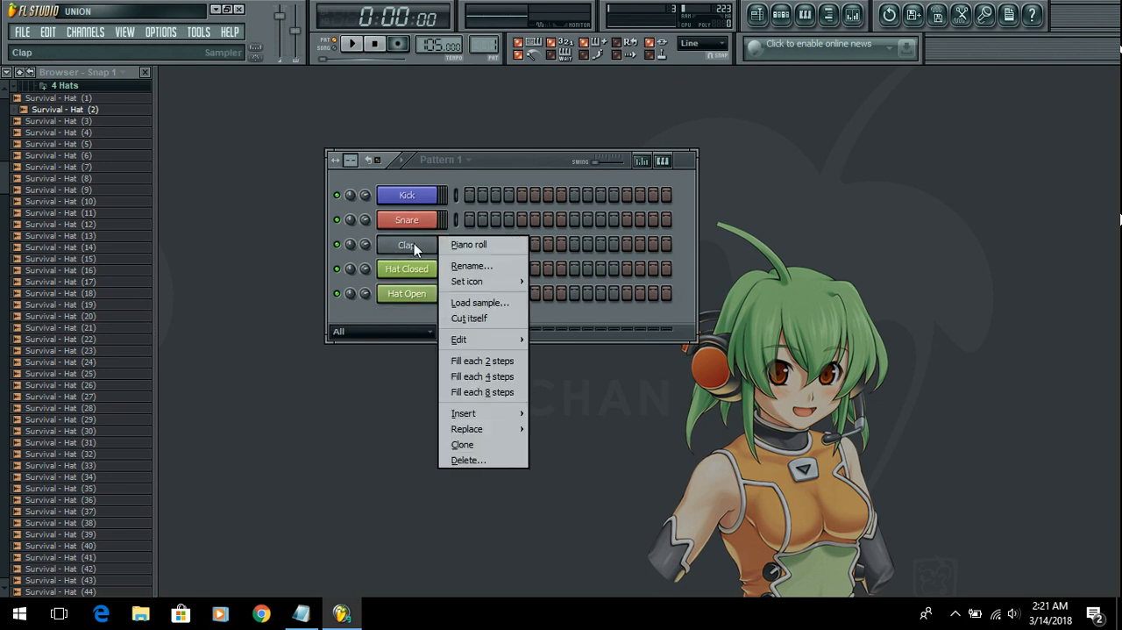
left_click(465, 460)
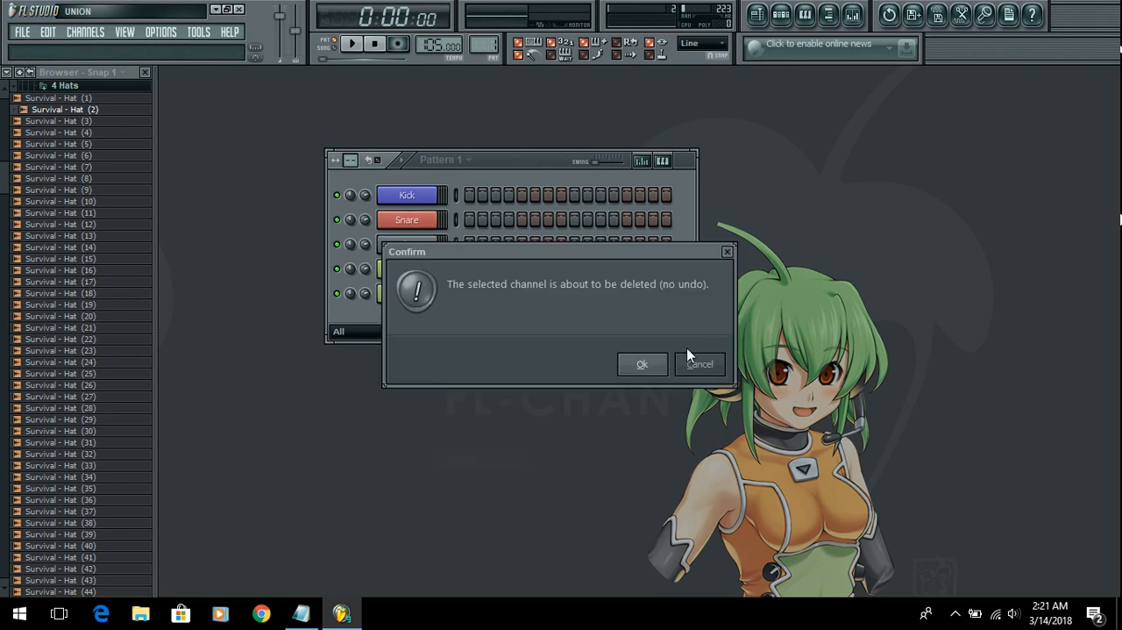
left_click(643, 365)
Step: Collapse the 4 Hats folder and audition Bongo 3 and Clap 12 in the Twisted VOX Kit's Kicks & Percs folder
left_click(120, 88)
scroll(110, 251, "up", 4)
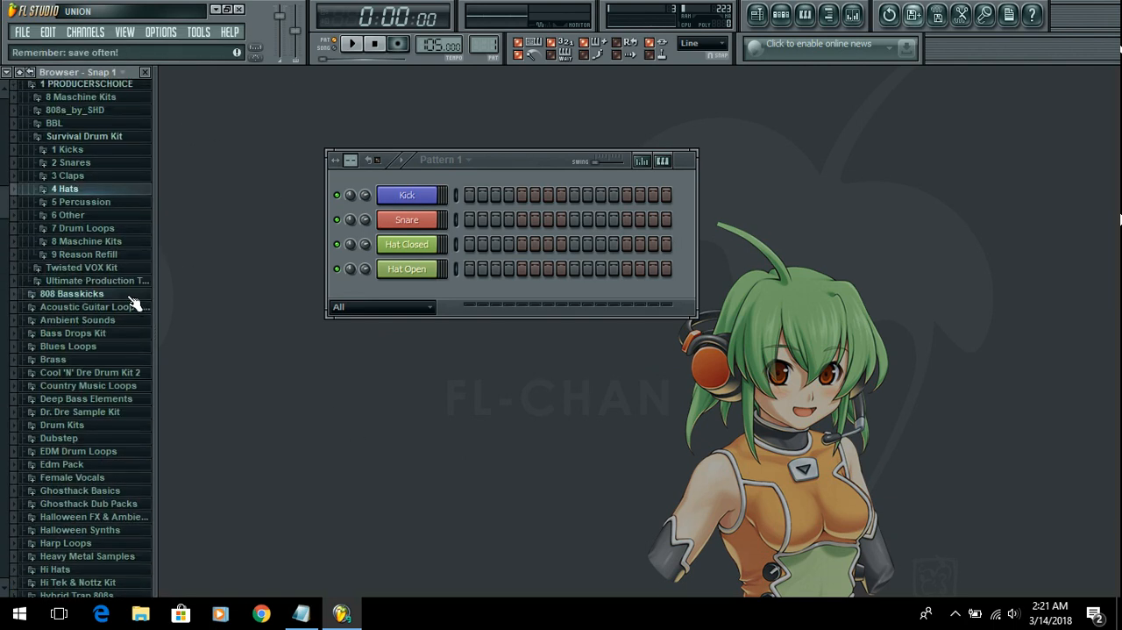
left_click(123, 268)
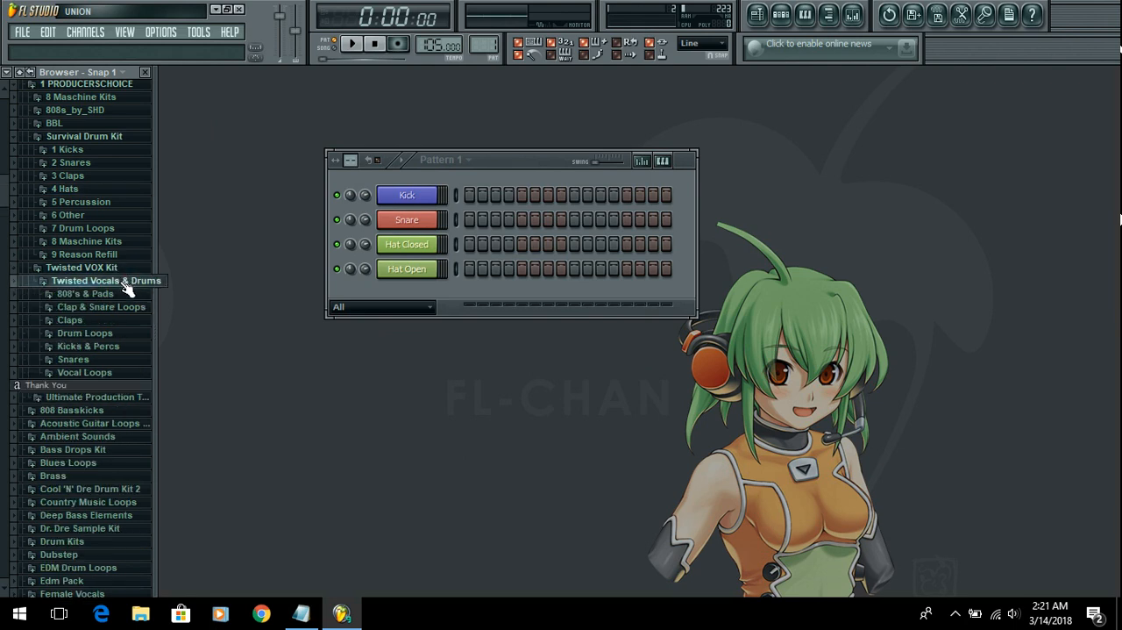
left_click(114, 347)
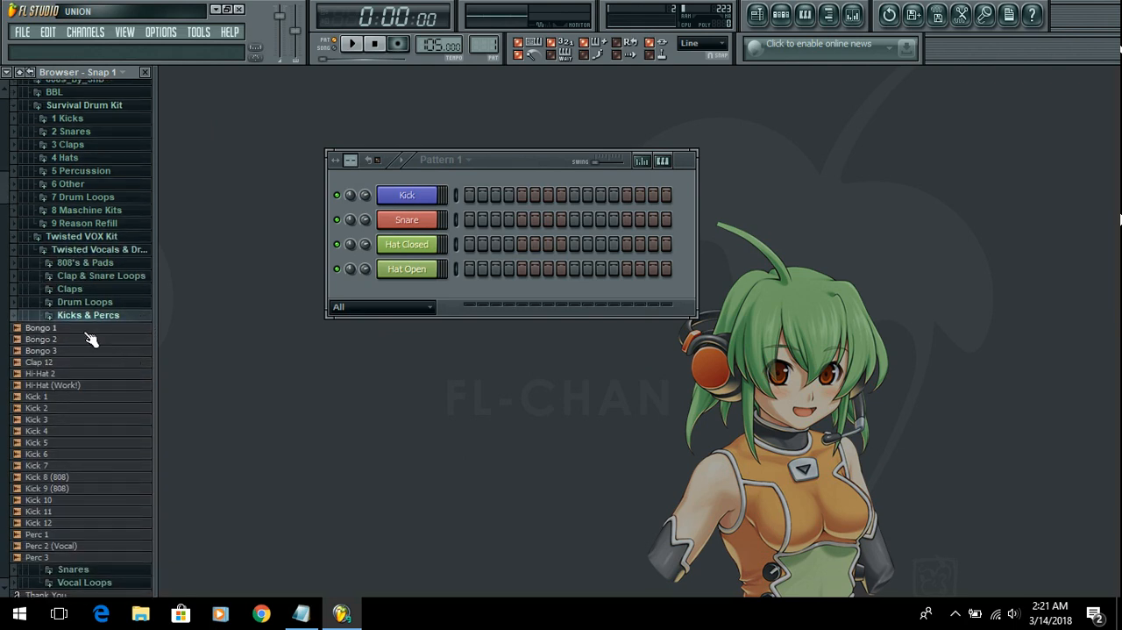
left_click(88, 350)
left_click(102, 361)
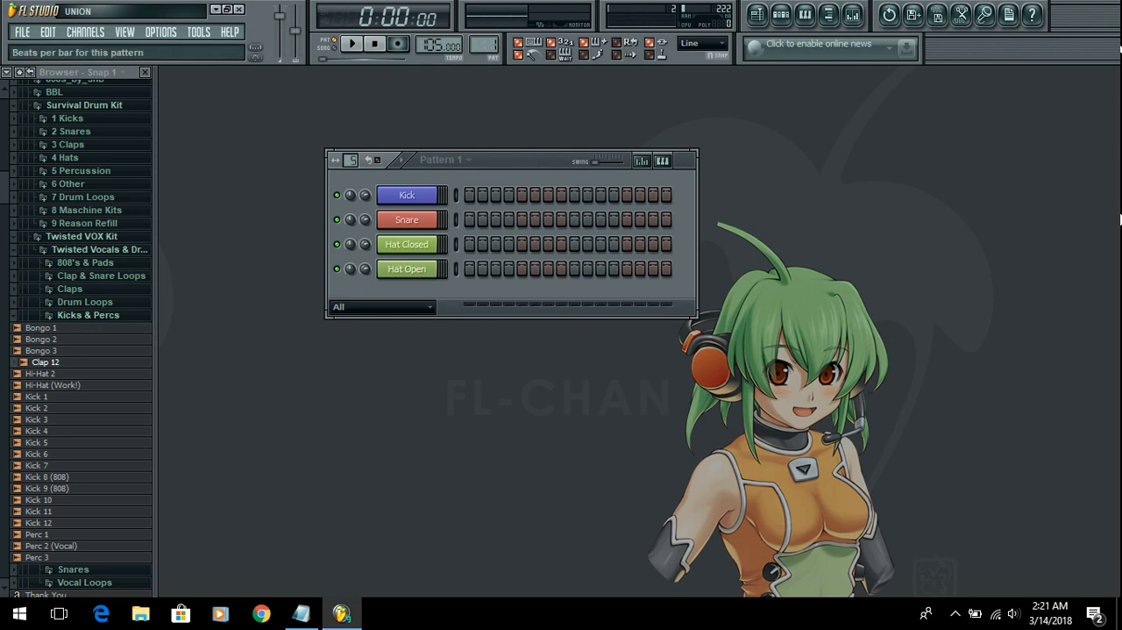
Step: Extend Pattern 1 to 32 steps by setting 8 beats per bar, and reposition the step sequencer toward the middle of the workspace
left_click_drag(351, 160, 350, 164)
left_click_drag(579, 166, 486, 177)
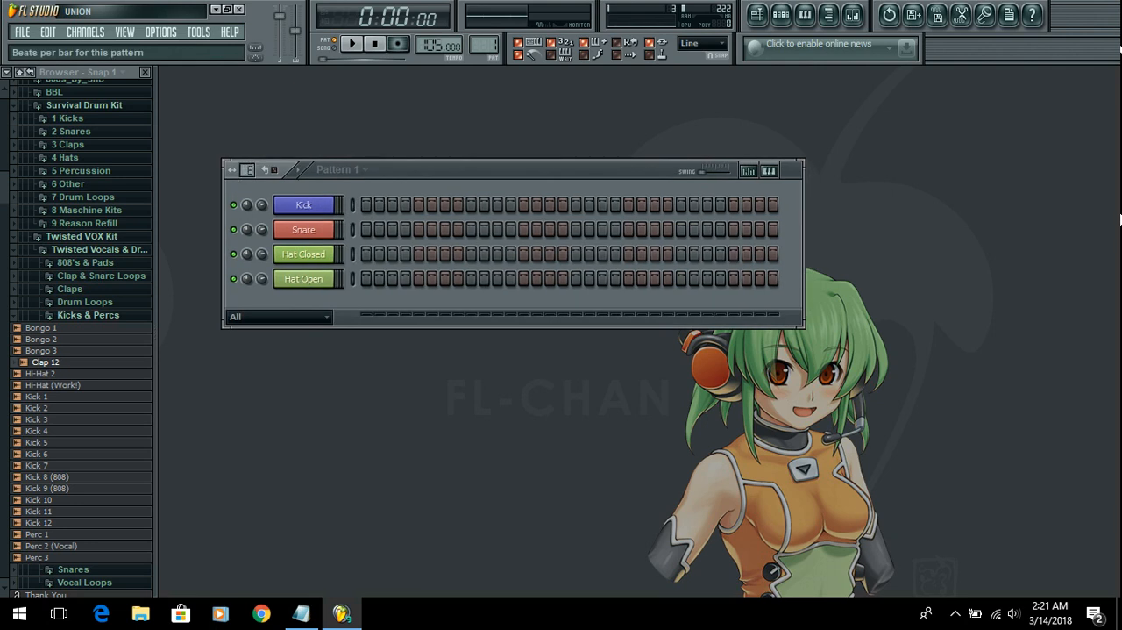
left_click_drag(247, 170, 247, 151)
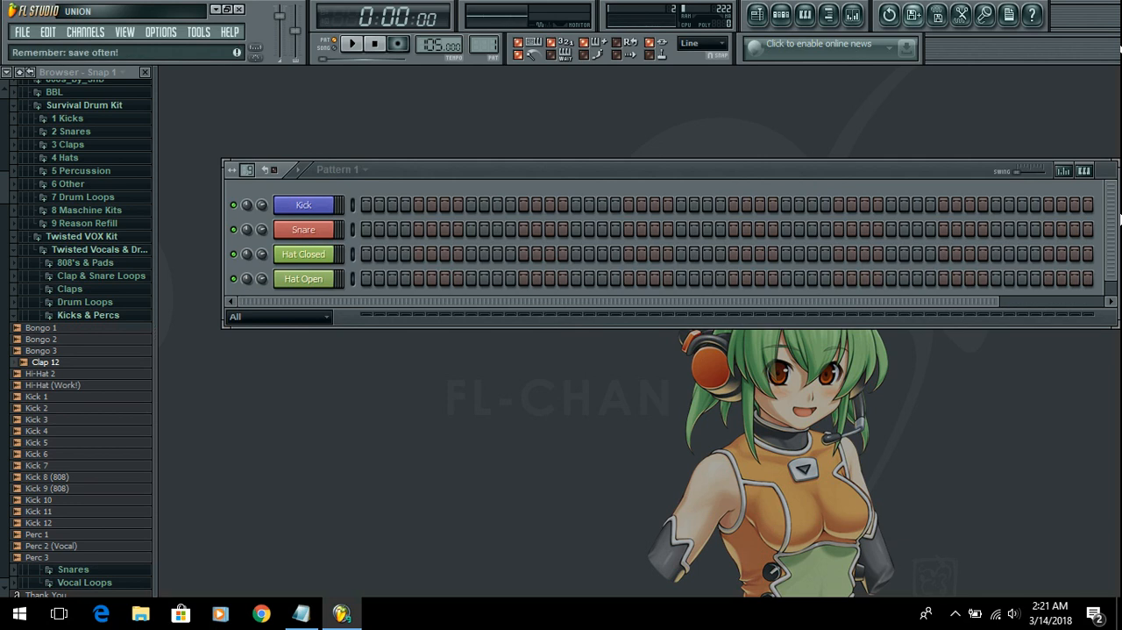
left_click_drag(247, 170, 247, 189)
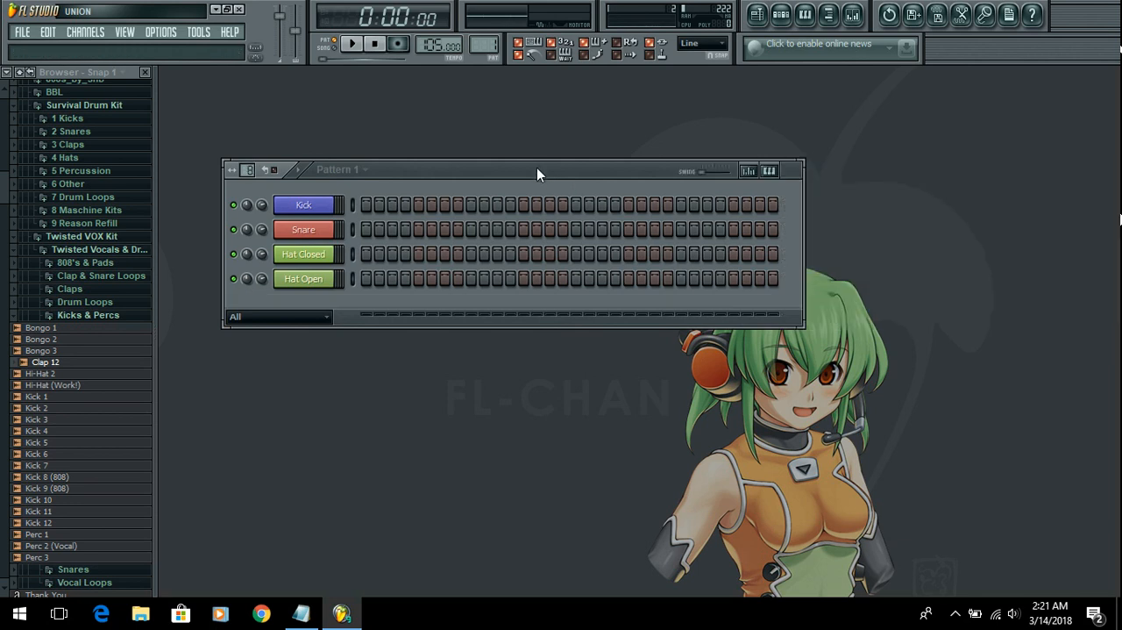
left_click_drag(538, 171, 561, 202)
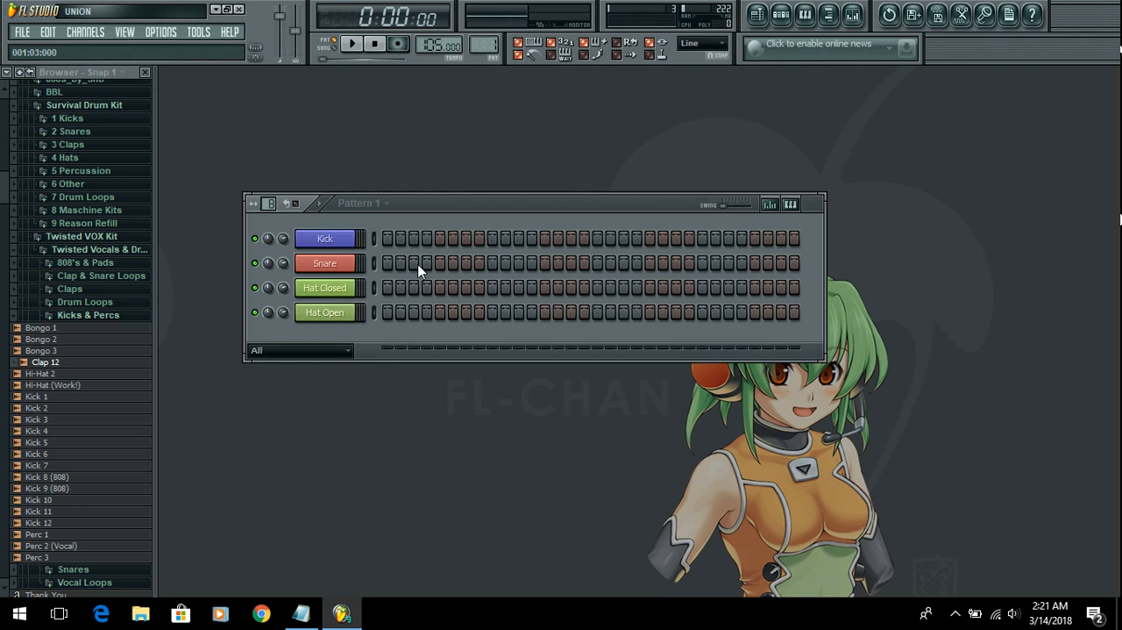
Step: Place Kick hits on every fourth step from step 1 through step 29 and start playback
left_click(387, 238)
left_click(441, 239)
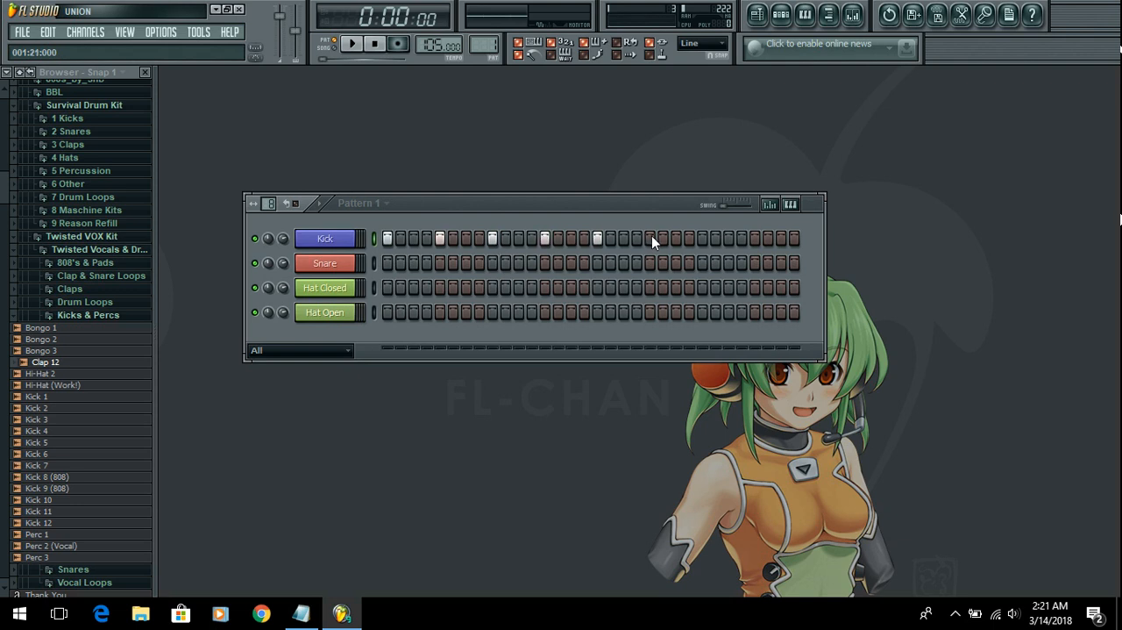
left_click(351, 43)
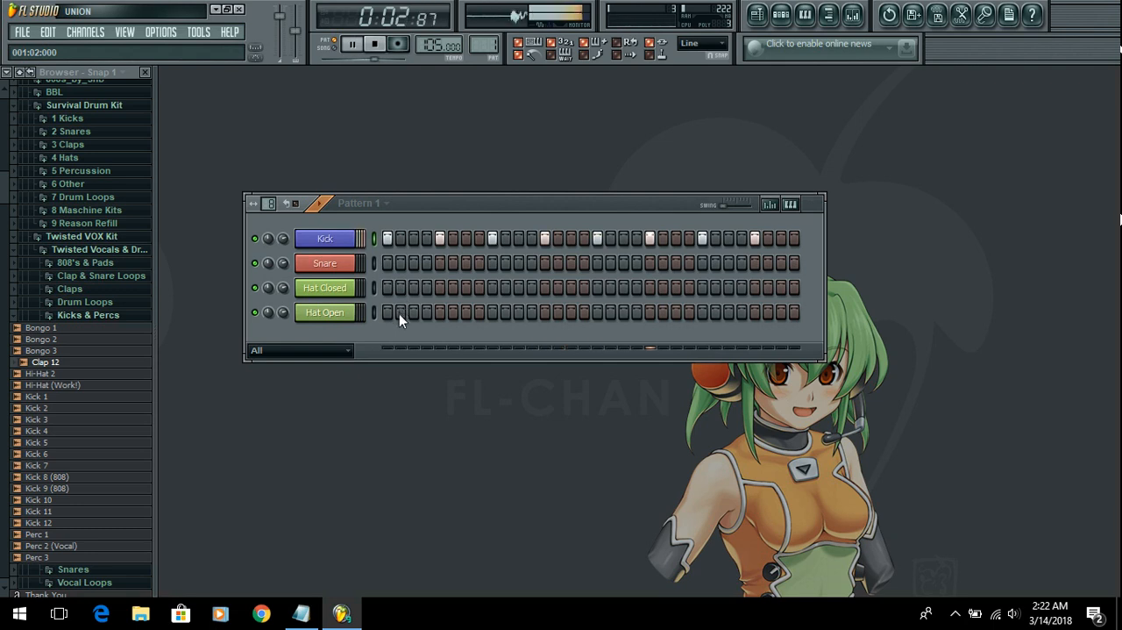
Step: Add a Kick hit on step 3 and remove the one on step 5
left_click(400, 238)
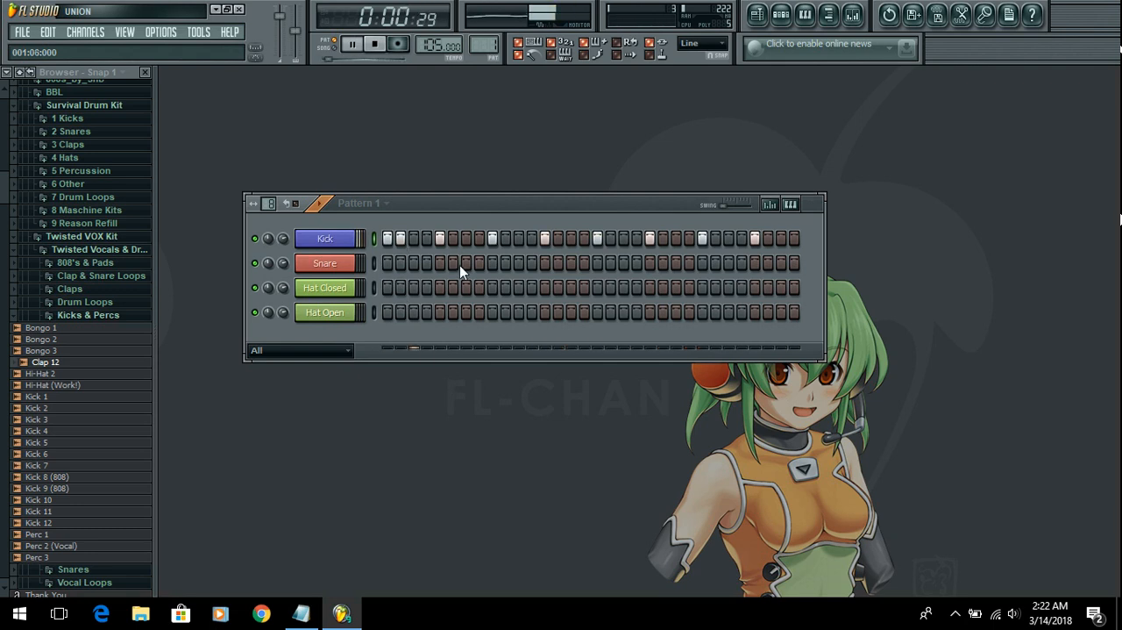
left_click(413, 238)
left_click(439, 239)
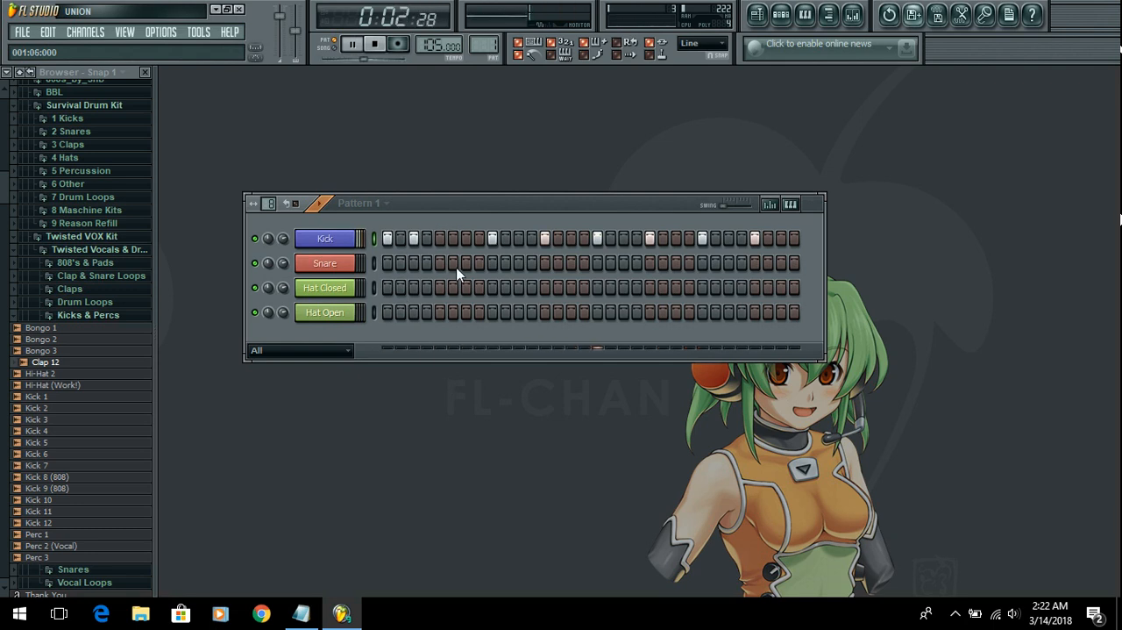
Step: Place Snare hits on steps 5, 13, 21 and 29
left_click(545, 263)
left_click(650, 263)
left_click(754, 263)
Step: Rearrange the Kick hits after step 9 so they fall on steps 11, 15, 19, 22, 27, 28 and 31
left_click(518, 239)
left_click(545, 238)
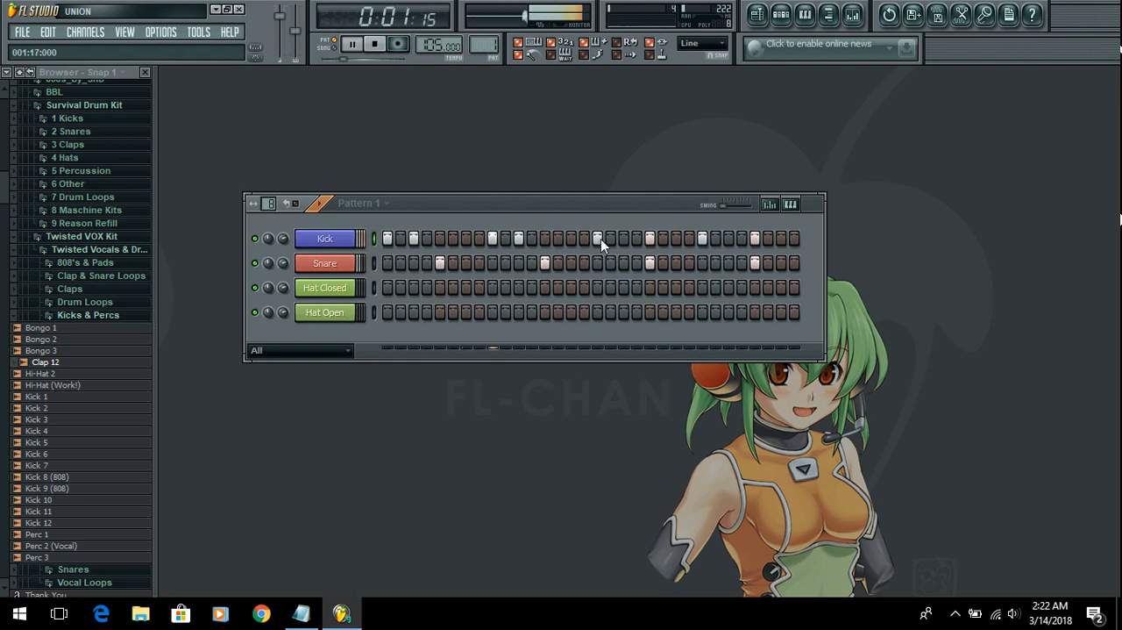
left_click(624, 239)
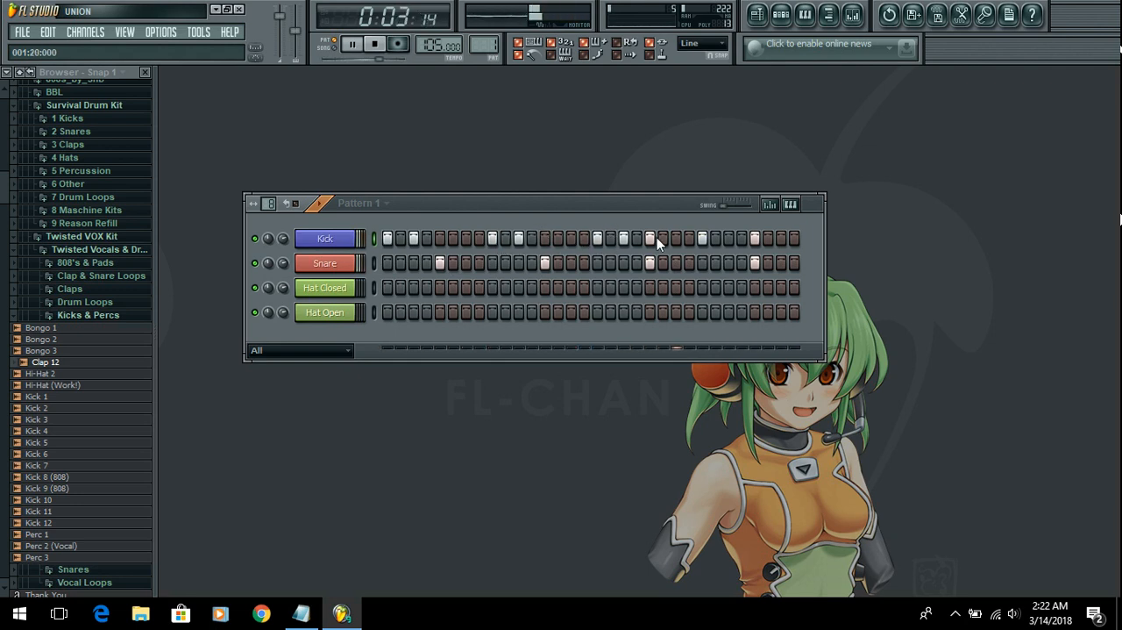
left_click(651, 239)
left_click(571, 240)
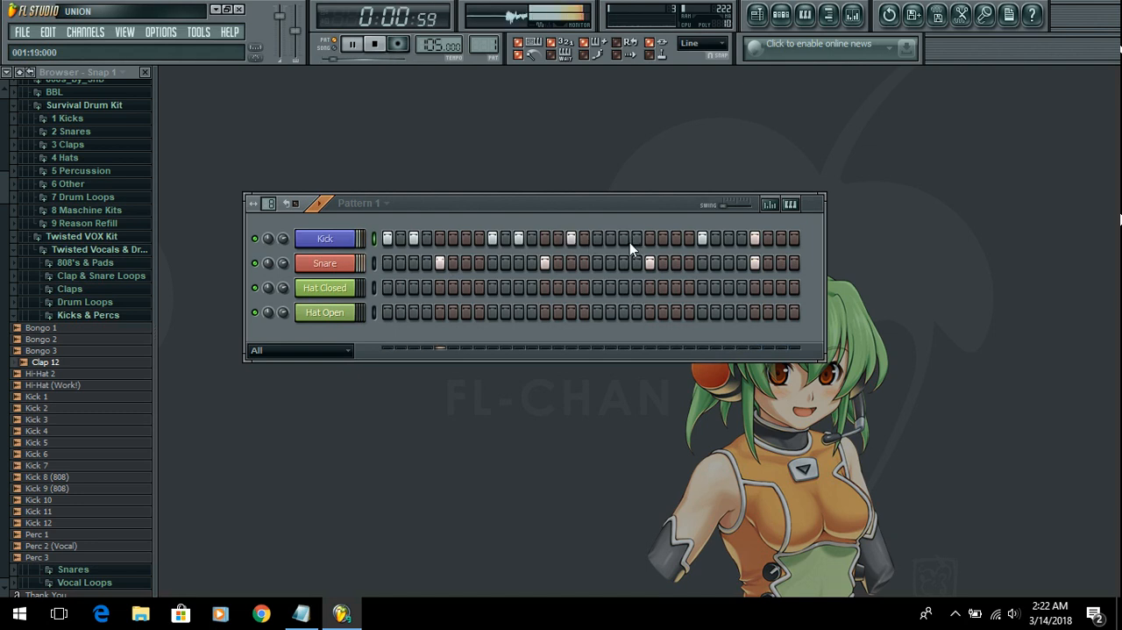
left_click(624, 238)
left_click(663, 239)
left_click(729, 239)
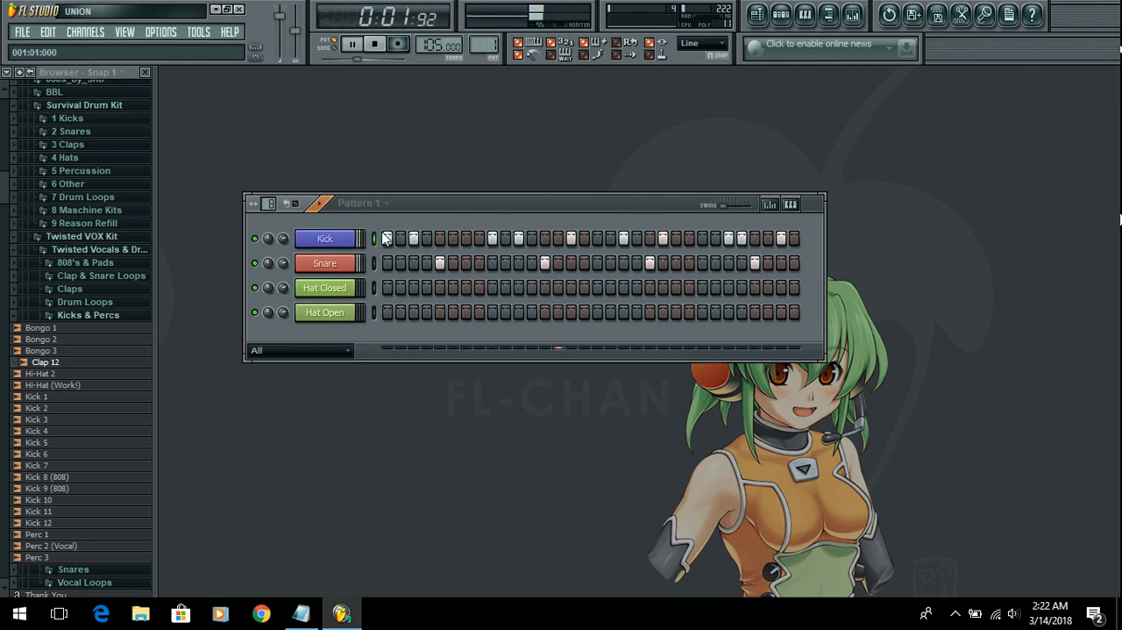
Step: Add Kick hits on steps 7 and 10 and remove the one on step 9
left_click(466, 239)
left_click(493, 238)
left_click(506, 238)
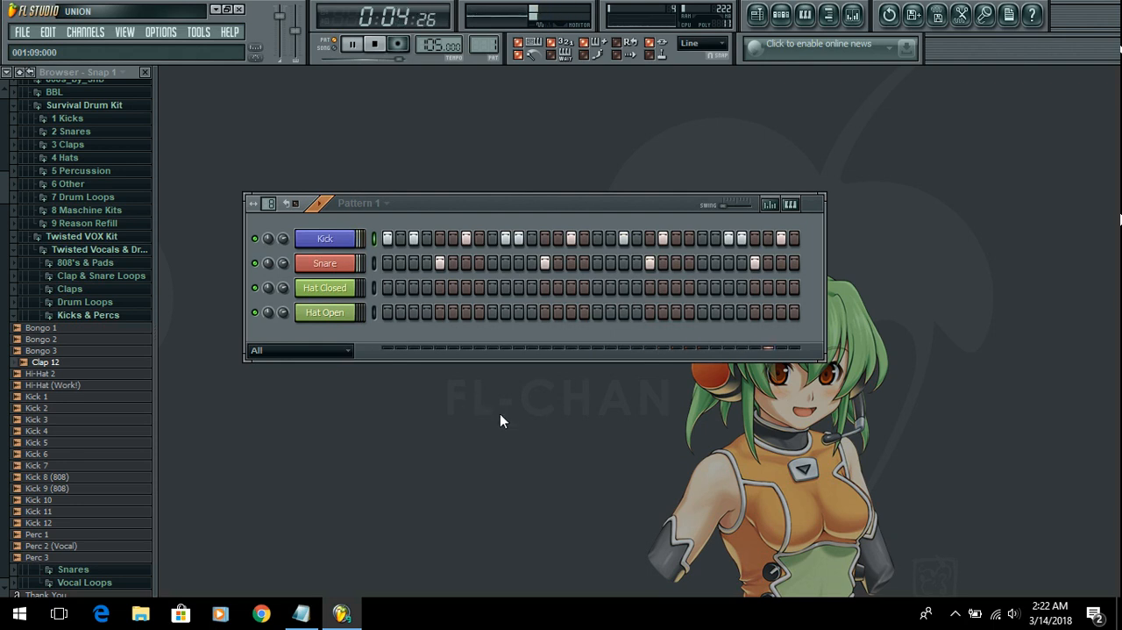
Step: Try a sparser snare rhythm with Snare hits only on steps 9 and 25
left_click(492, 263)
left_click(439, 263)
left_click(547, 263)
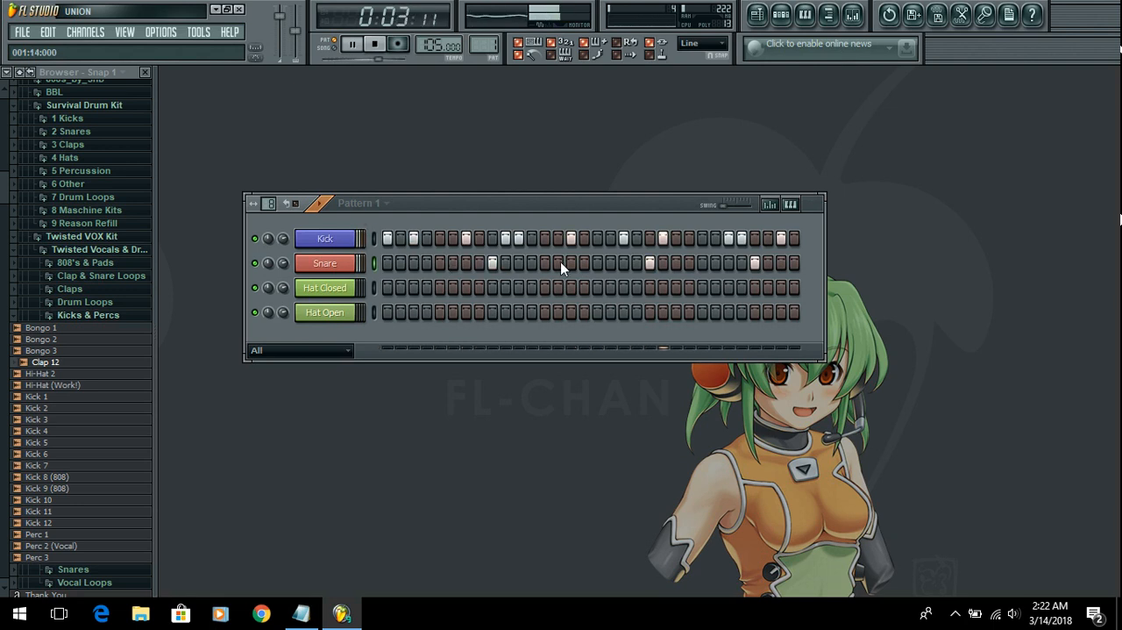
left_click(650, 263)
left_click(702, 263)
left_click(755, 263)
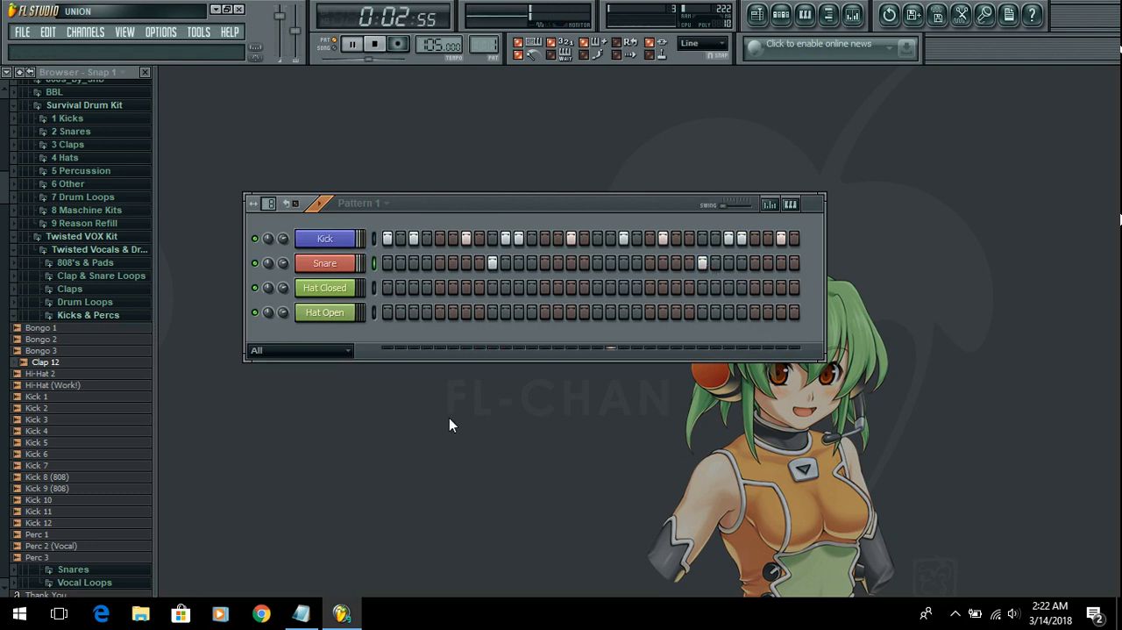
Step: Fill the Hat Closed channel on each 2 steps and raise the system volume
right_click(352, 293)
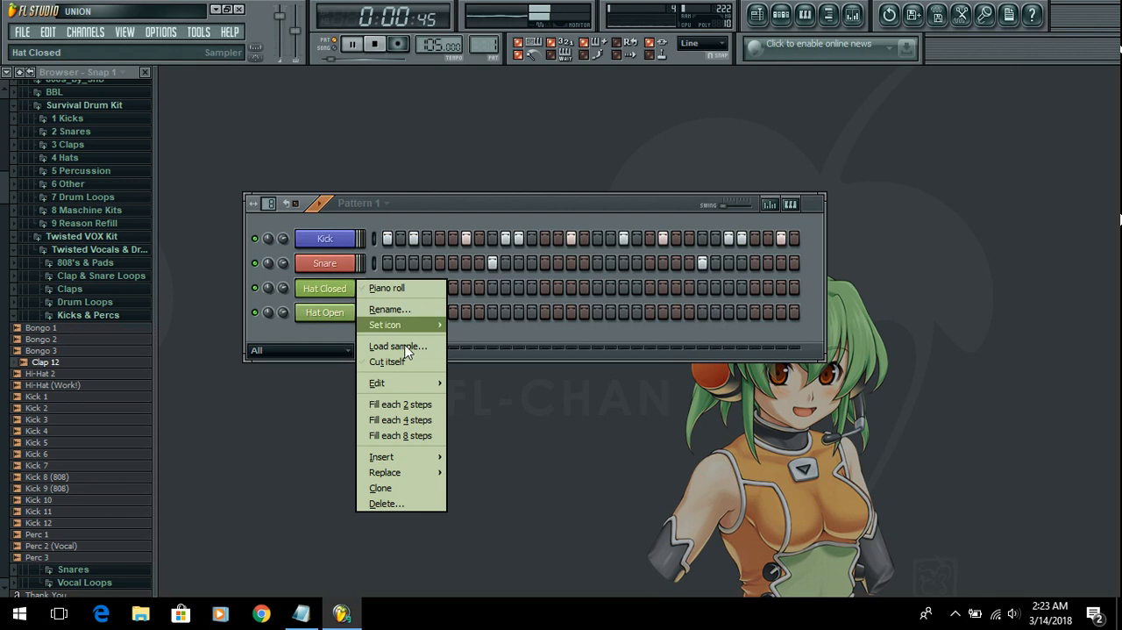
left_click(408, 405)
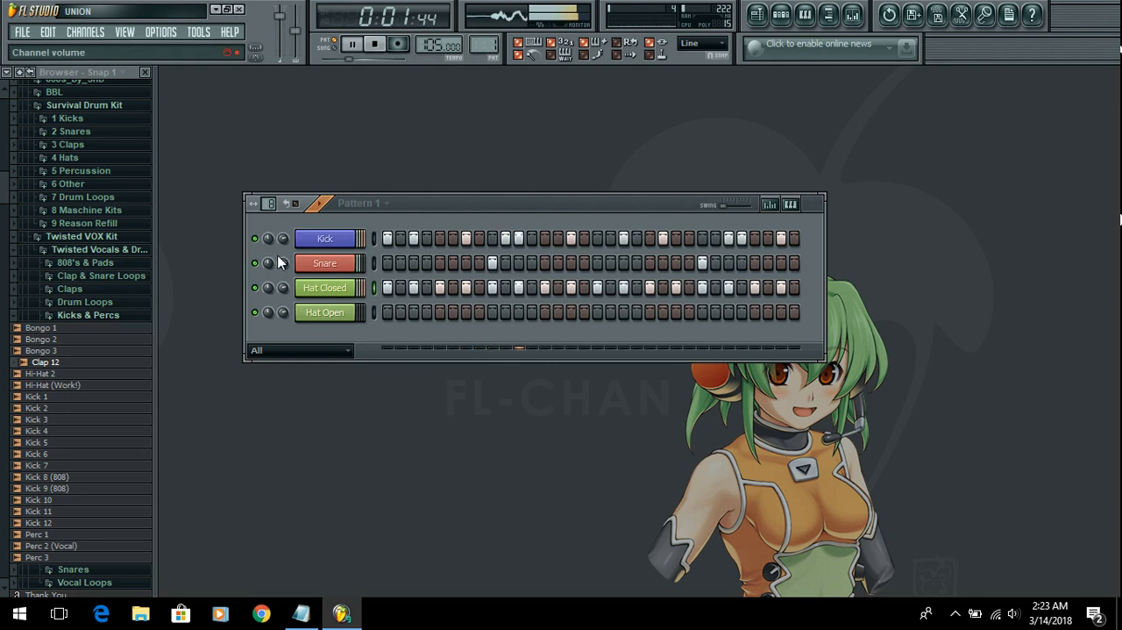
key("XF86AudioRaiseVolume")
key("XF86AudioRaiseVolume")
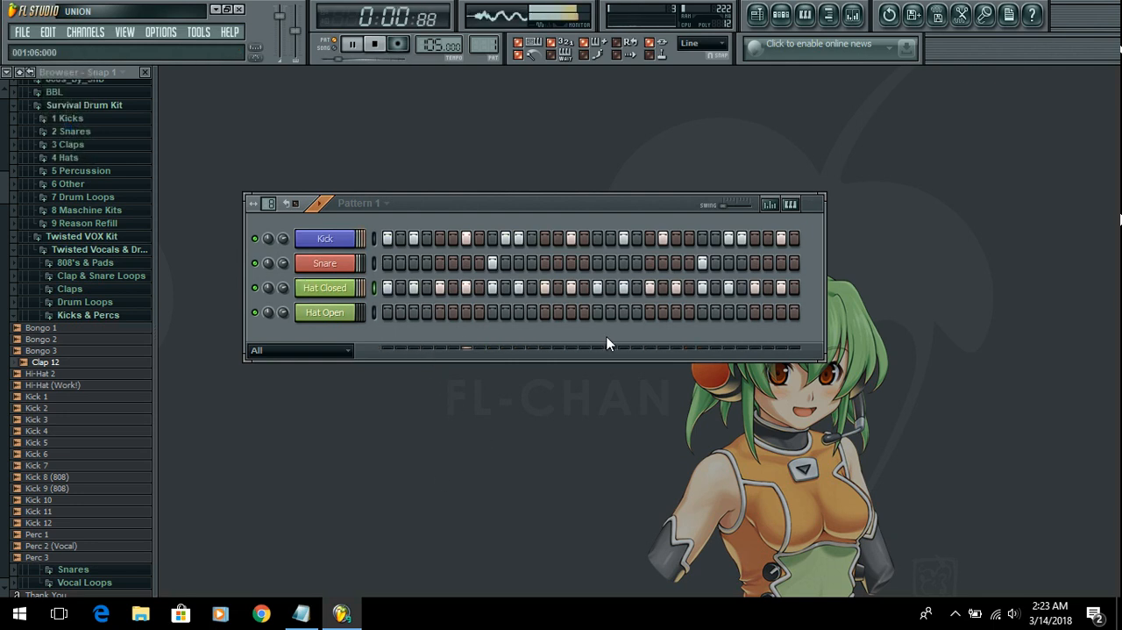
Step: Move the Snare hits back to steps 5, 13, 21 and 29
left_click(440, 264)
left_click(492, 263)
left_click(544, 263)
left_click(650, 263)
left_click(755, 263)
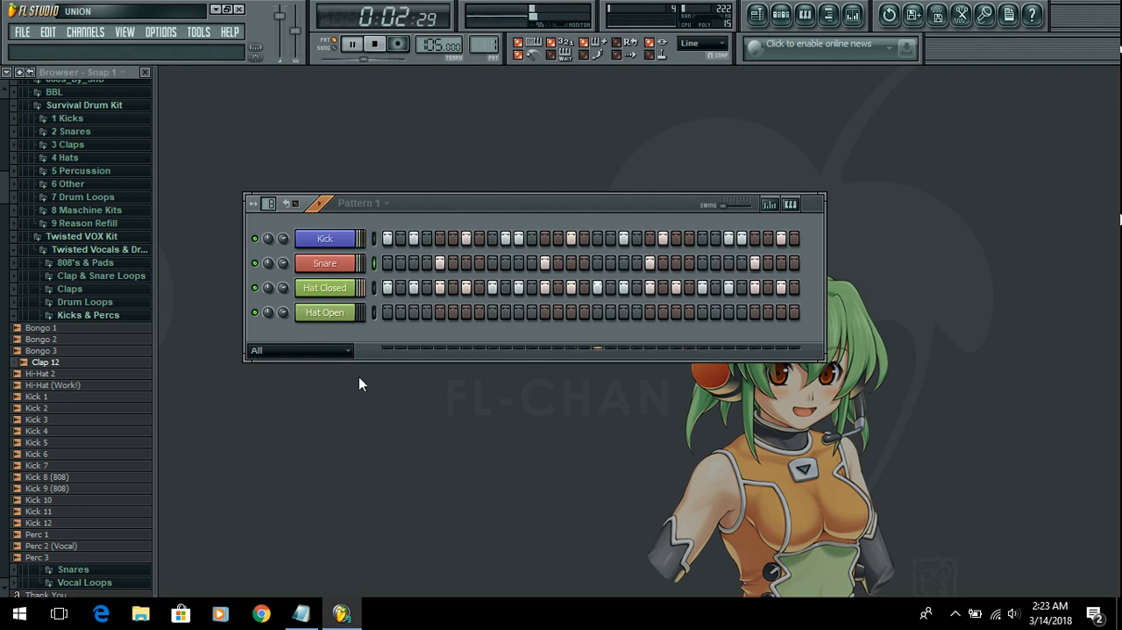
Step: Place Hat Open hits on steps 4, 12, 20 and 28
left_click(427, 314)
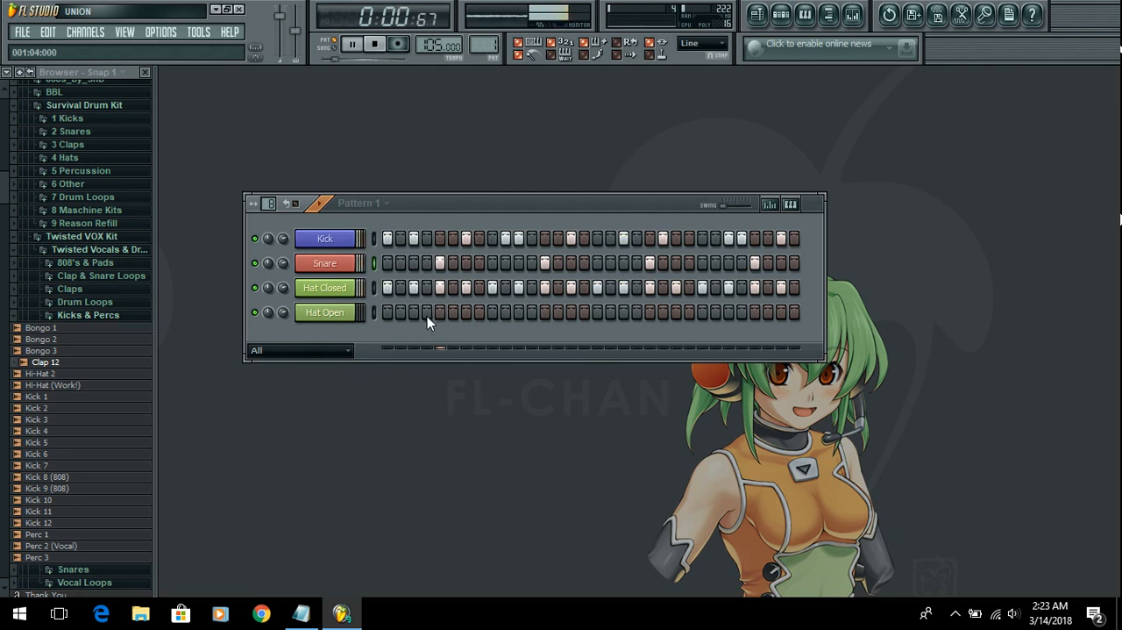
left_click(532, 314)
left_click(637, 314)
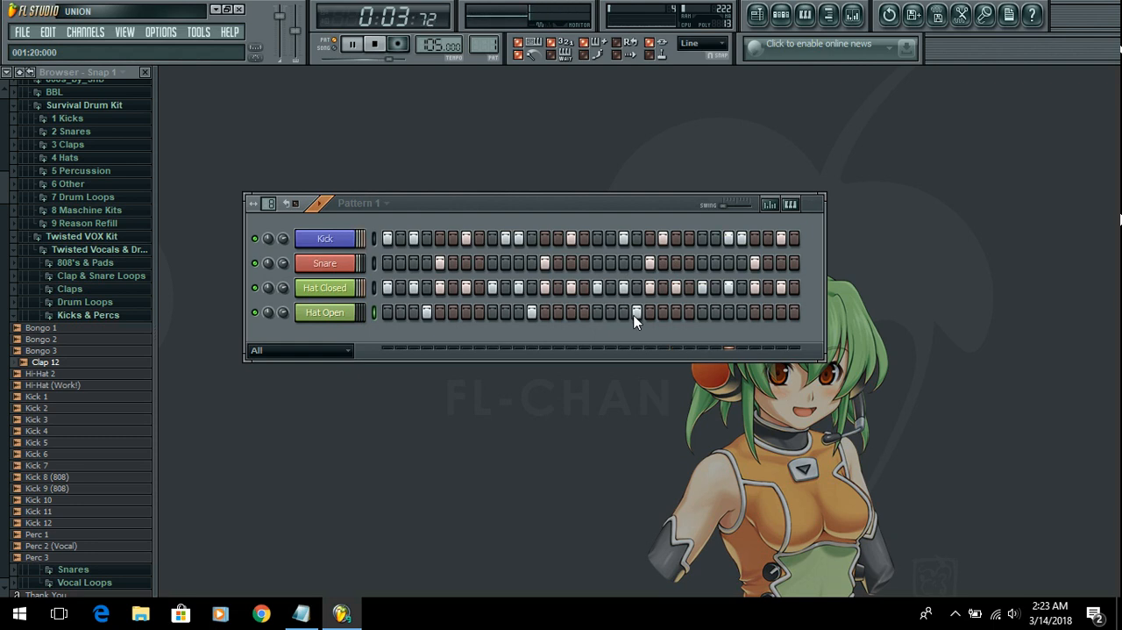
left_click(742, 314)
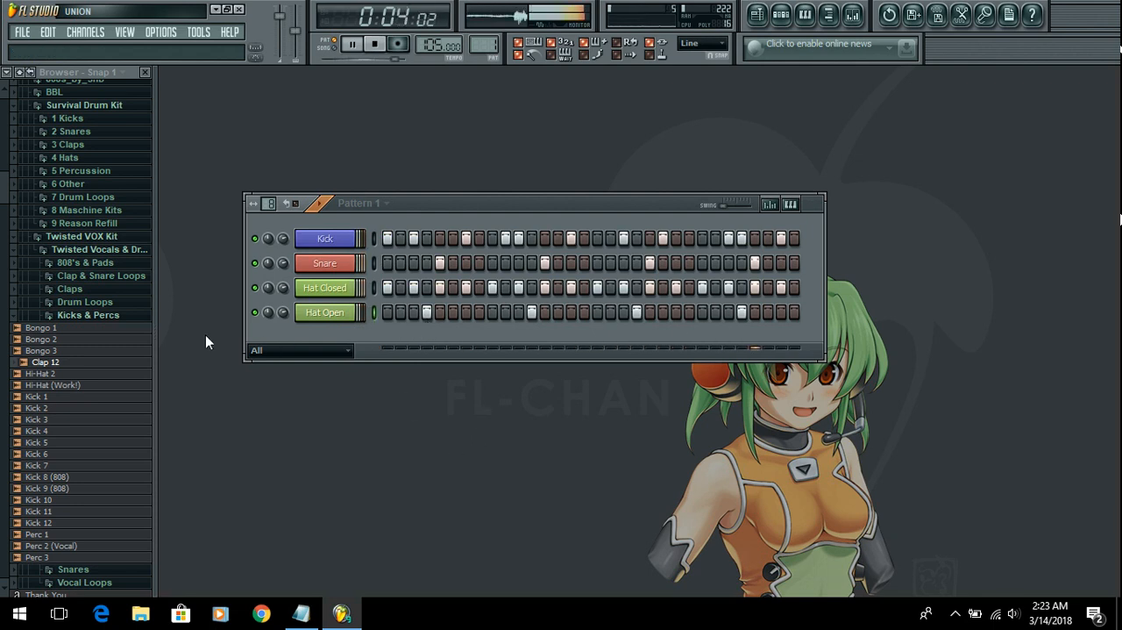
Step: Switch to the Notepad outline and highlight the line "3. Instrument - Pick Through Generators"
left_click(301, 612)
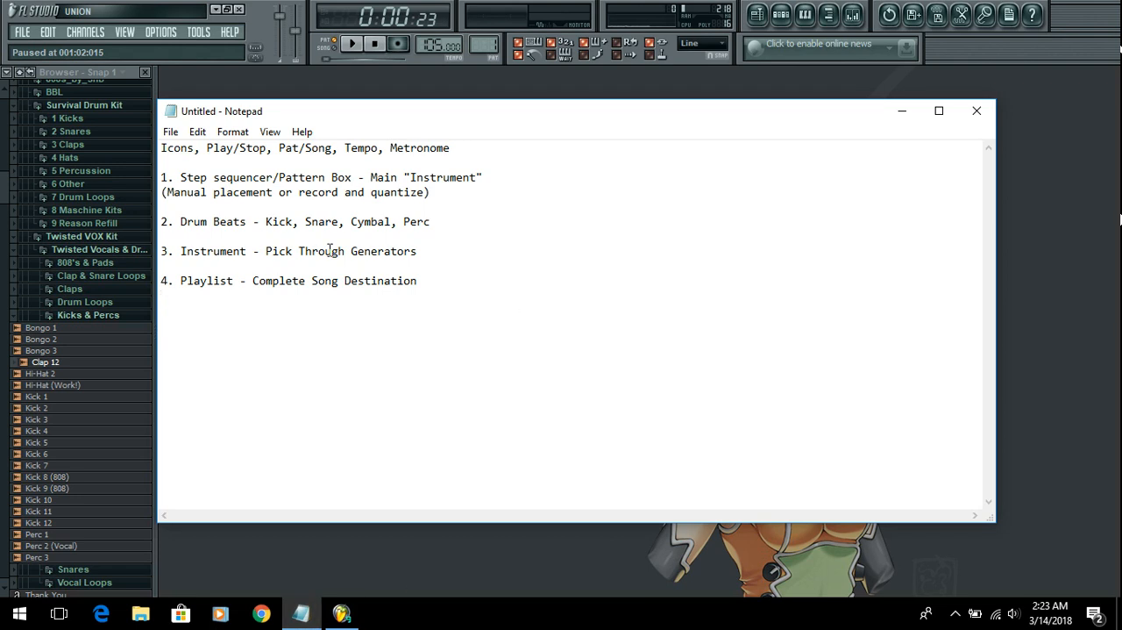
left_click_drag(161, 251, 458, 265)
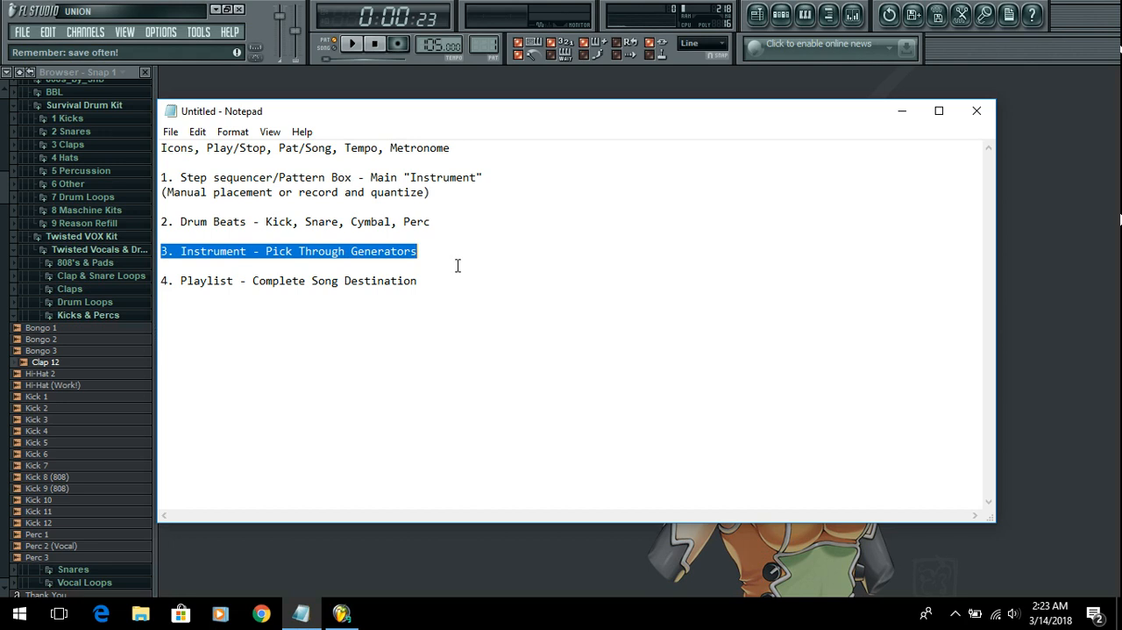
Step: Switch from the Notepad outline back to FL Studio and stop the drum pattern's playback
left_click(516, 342)
left_click(489, 549)
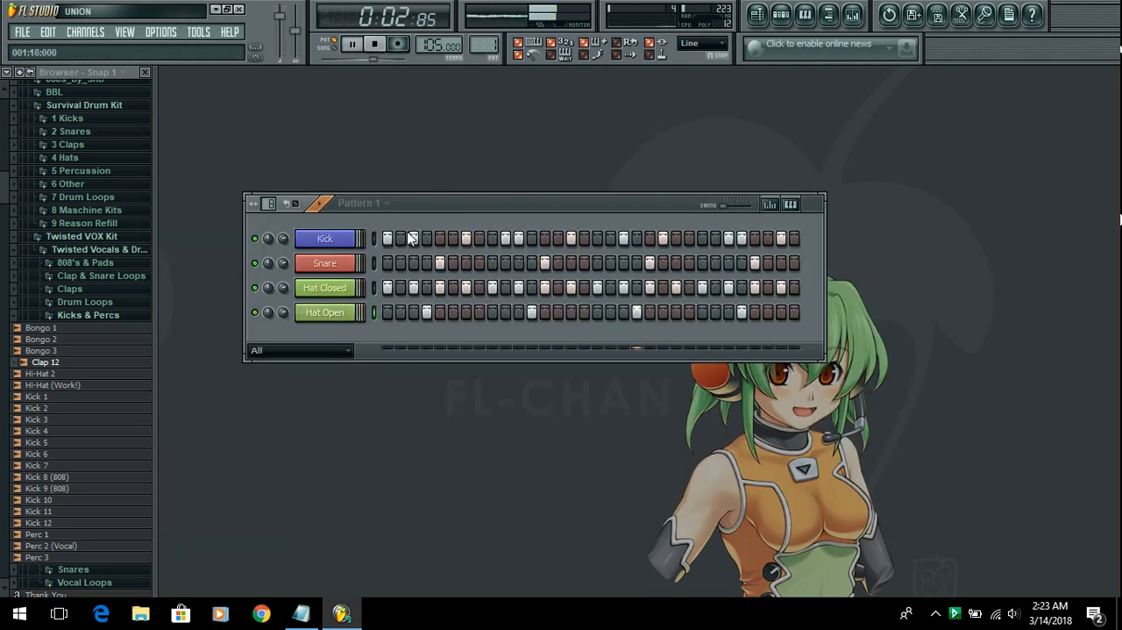
left_click(375, 45)
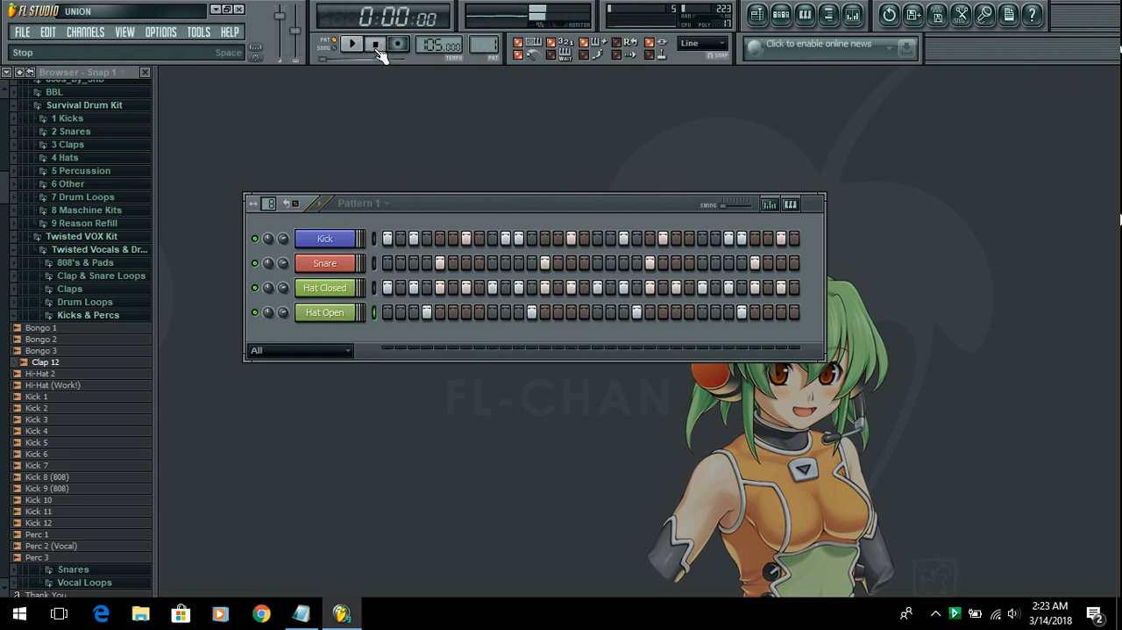
Step: Collapse the open sample folders, from Kicks & Percs up to Packs Sounds & Samples, back to the browser's top-level list
left_click(110, 315)
scroll(92, 364, "down", 4)
scroll(92, 364, "up", 4)
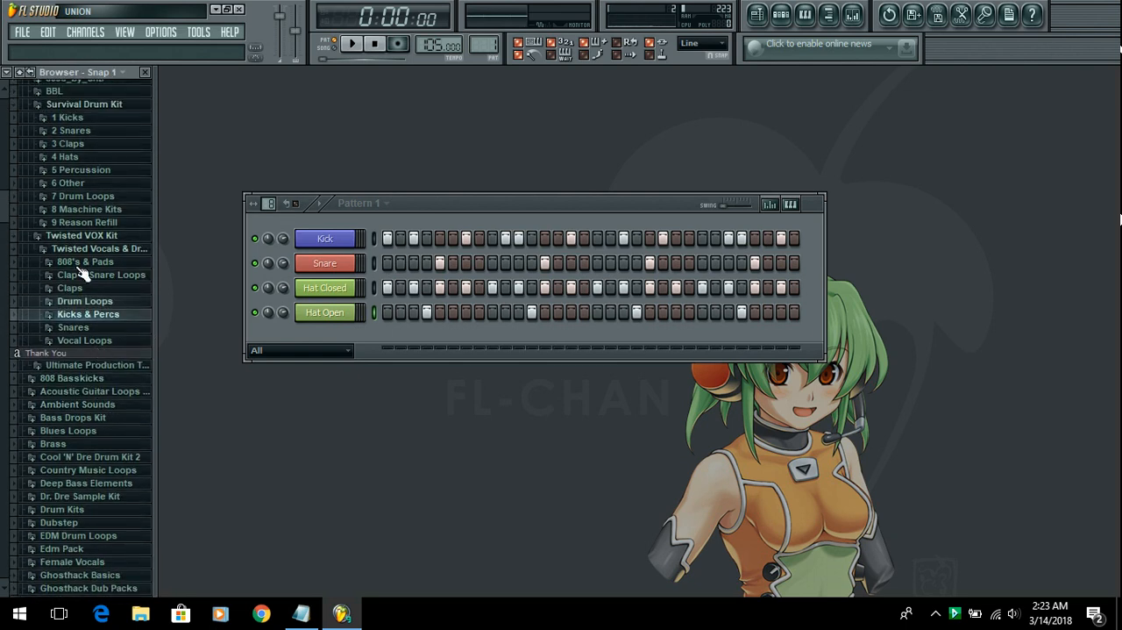
left_click(105, 250)
left_click(101, 237)
scroll(100, 239, "up", 3)
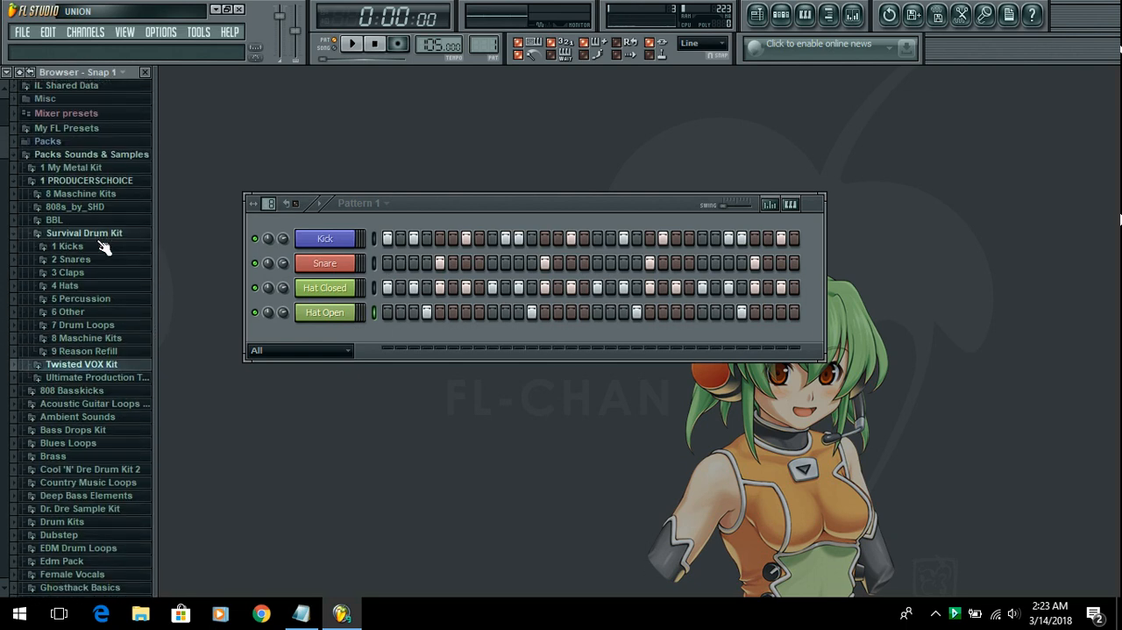
left_click(99, 239)
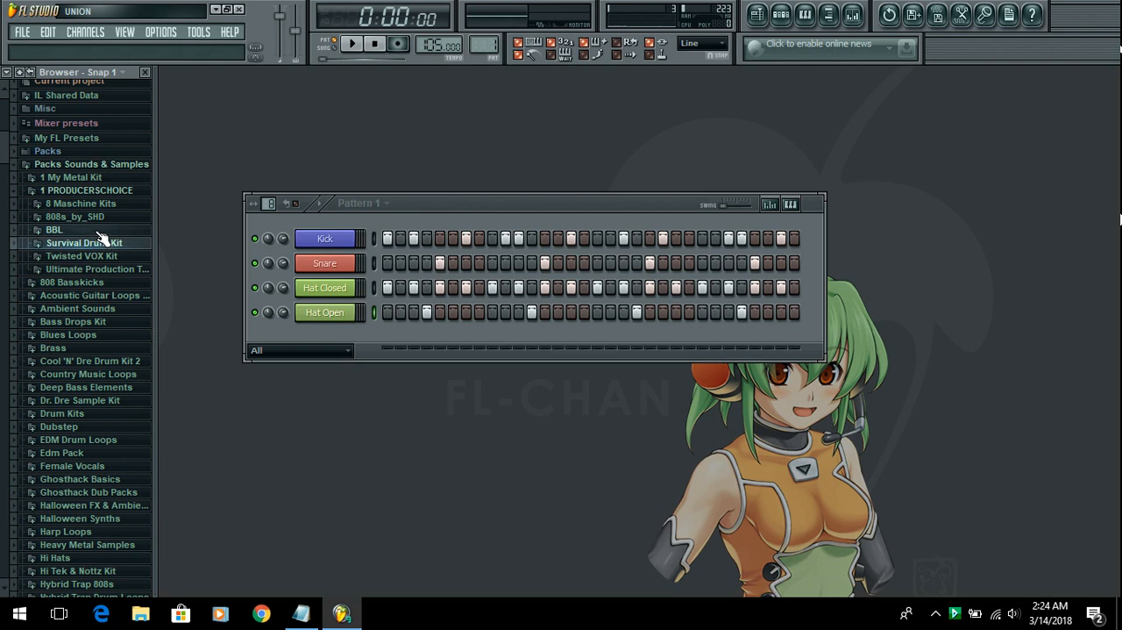
left_click(97, 190)
left_click(99, 164)
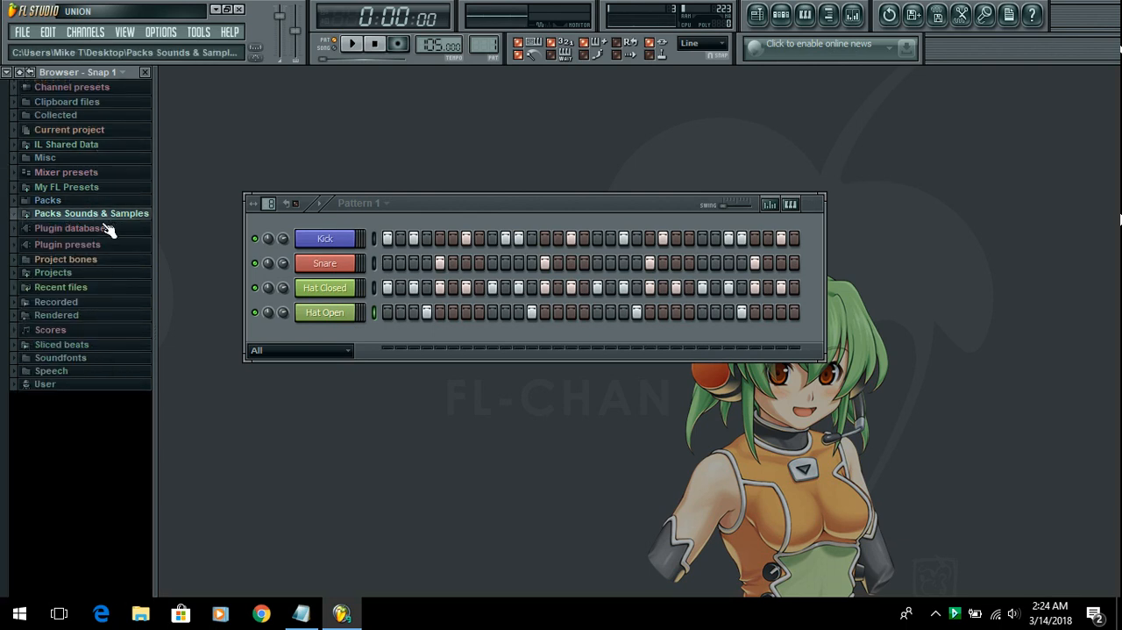
Step: Expand Plugin presets, its Generators folder and the Sytrus categories in the browser
left_click(85, 248)
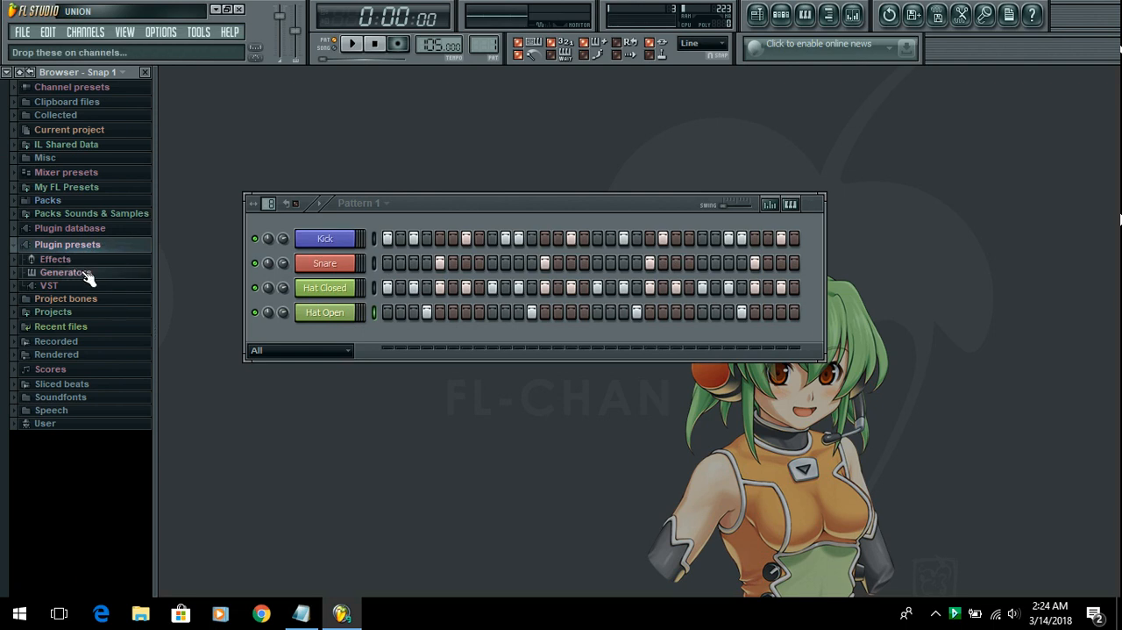
left_click(87, 274)
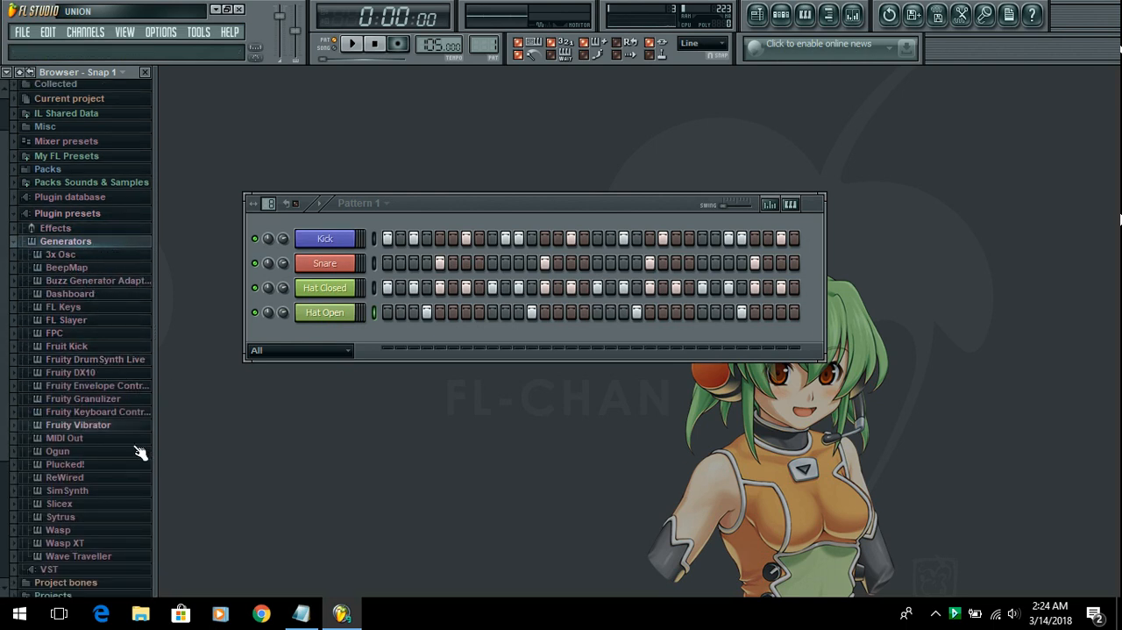
left_click(121, 520)
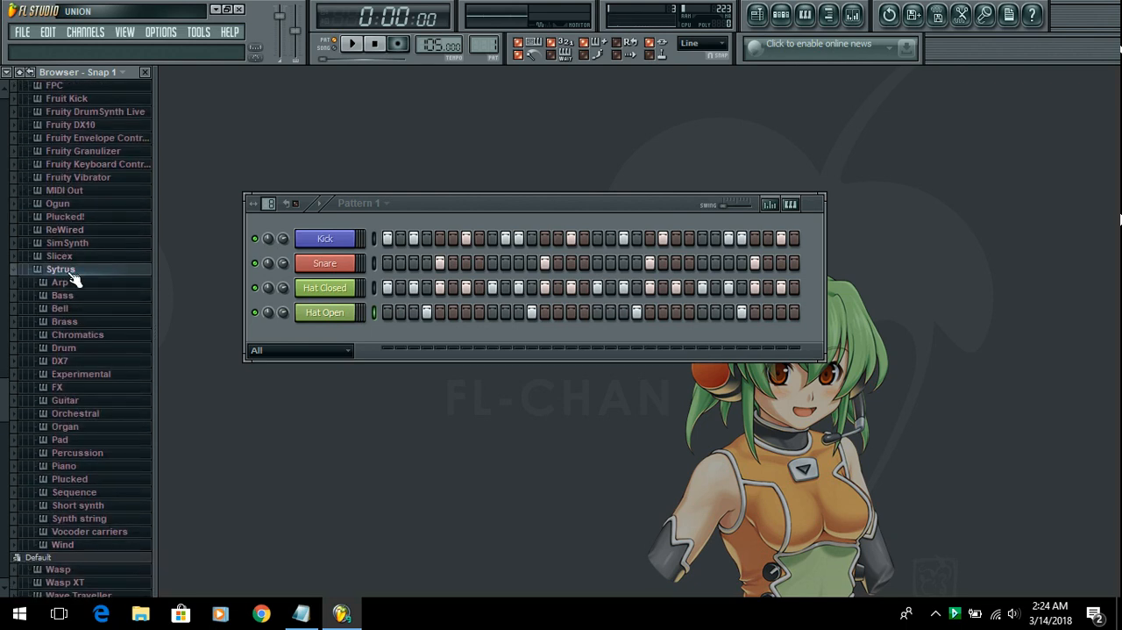
Step: Briefly expand and collapse the ReWired, Plucked! and Slicex generator folders to check their presets
left_click(109, 230)
left_click(109, 231)
left_click(108, 220)
left_click(111, 220)
left_click(114, 254)
left_click(114, 254)
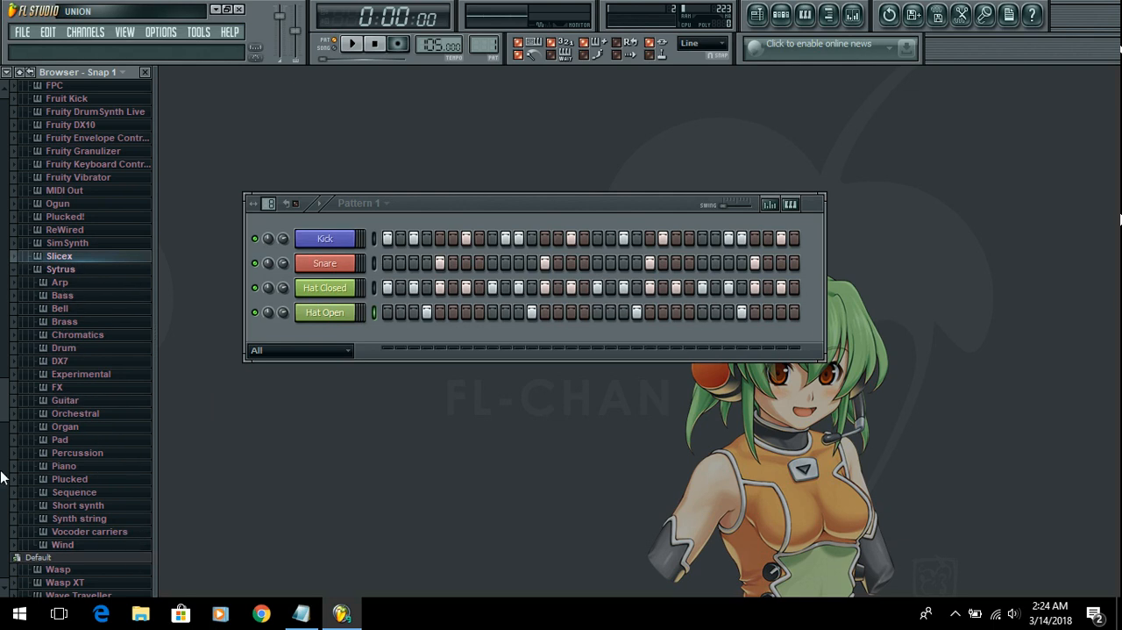
Step: Open the Sytrus Pad preset Above clouds 2 in a new channel, audition it on the keyboard and close the plugin window
left_click(104, 441)
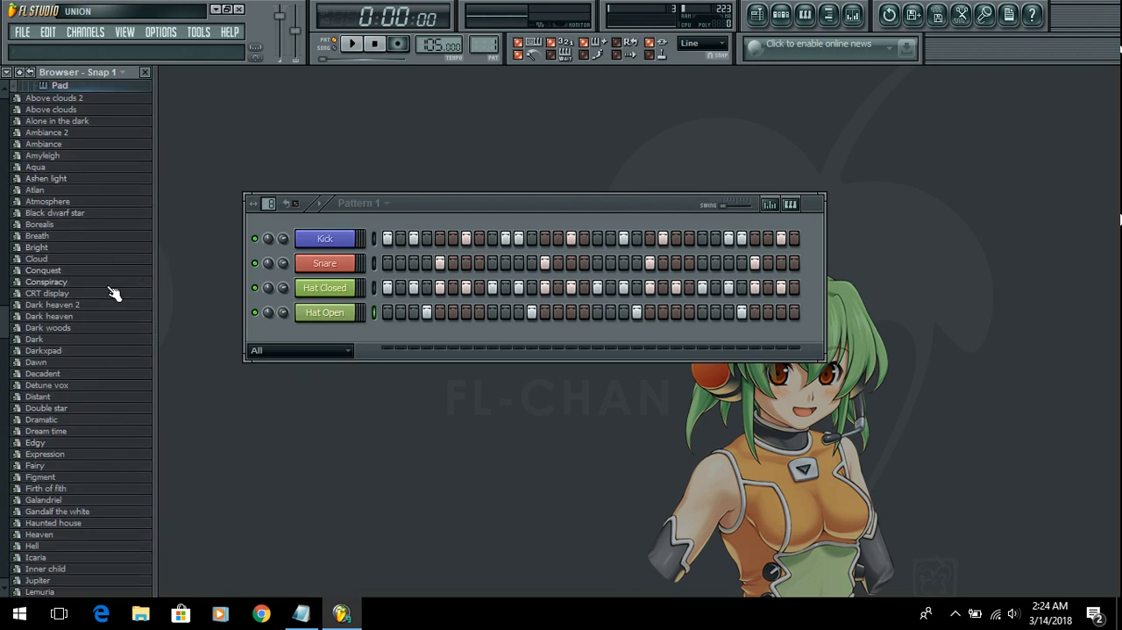
right_click(88, 99)
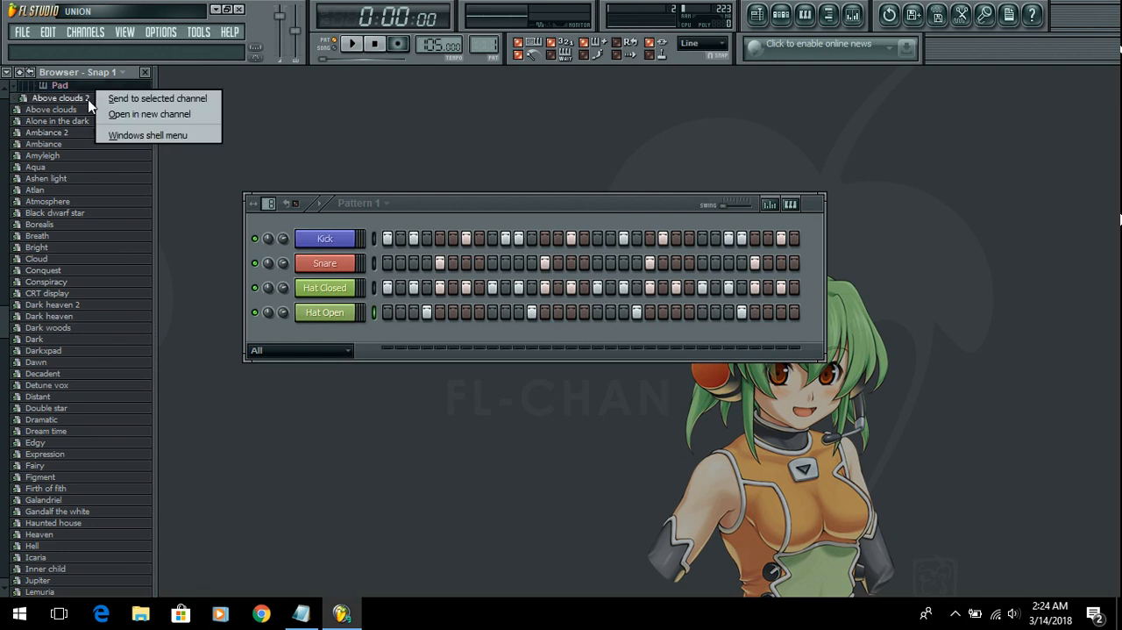
left_click(170, 118)
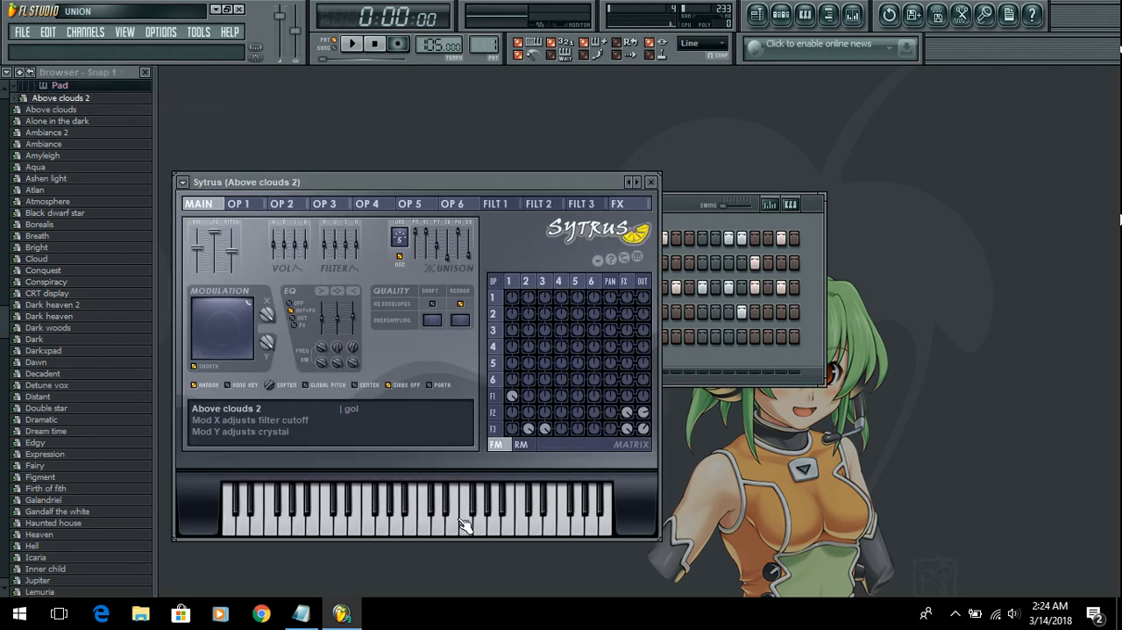
left_click(468, 524)
left_click(392, 530)
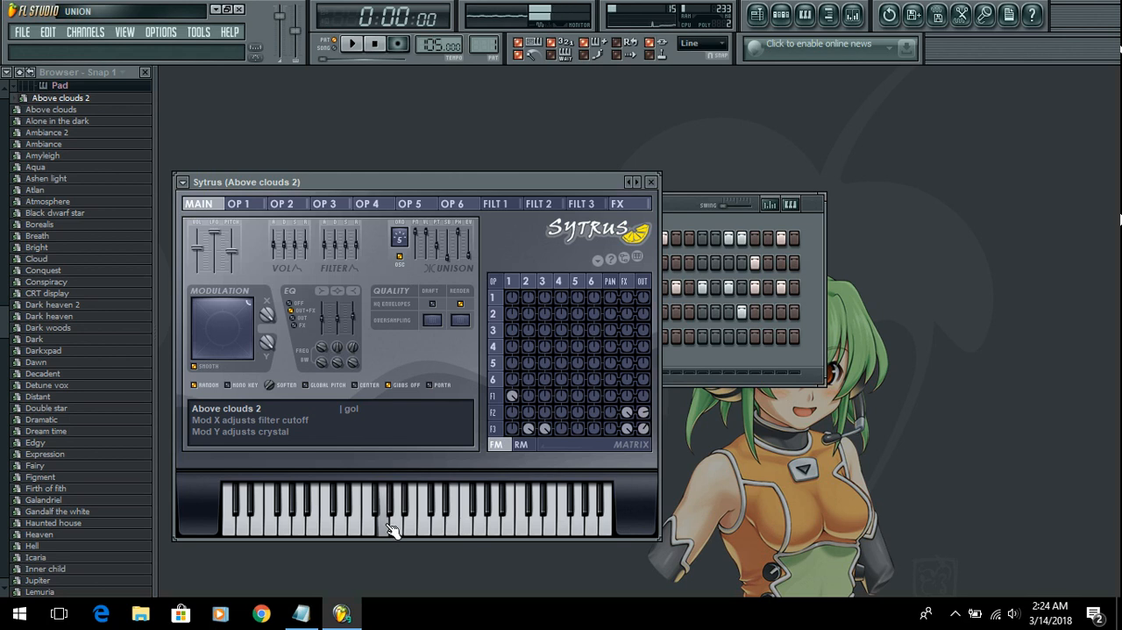
left_click(652, 182)
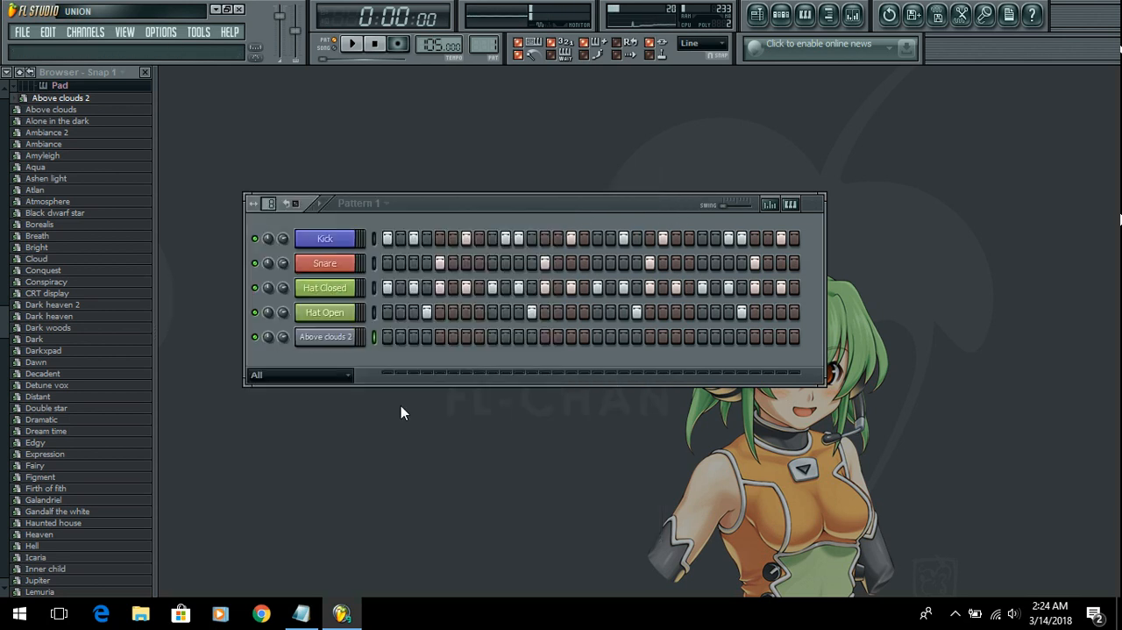
Step: Place Above clouds 2 hits on steps 1, 3, 7, 11, 16, 22, 24 and 29 and play the pattern
left_click(386, 337)
left_click(414, 337)
left_click(519, 337)
left_click_drag(590, 338, 598, 340)
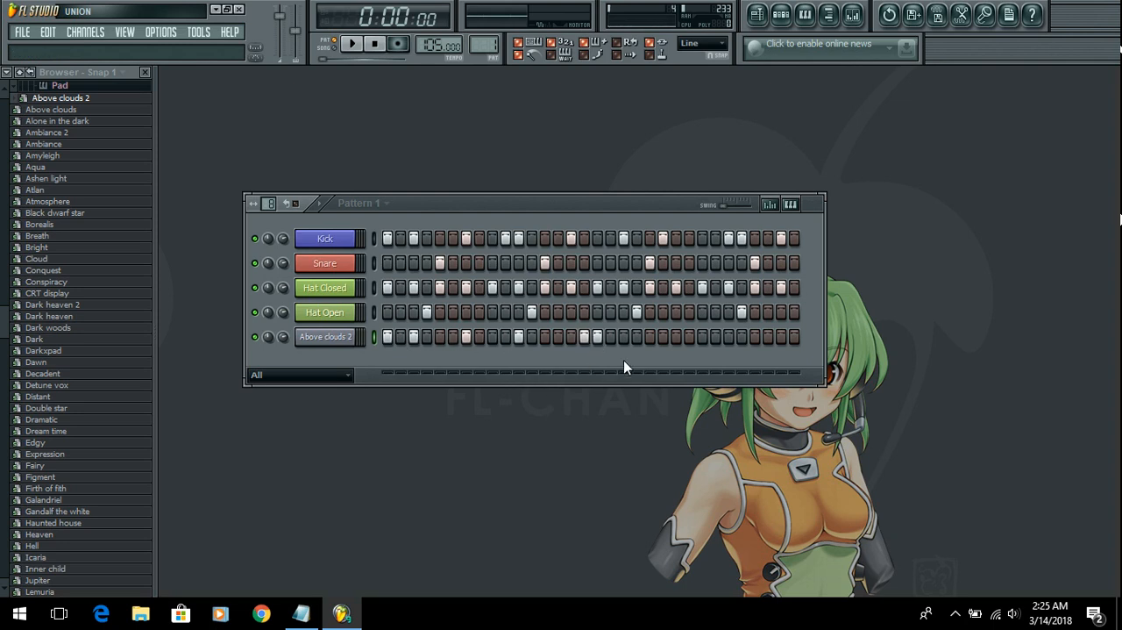
left_click(663, 338)
left_click(690, 338)
left_click(359, 46)
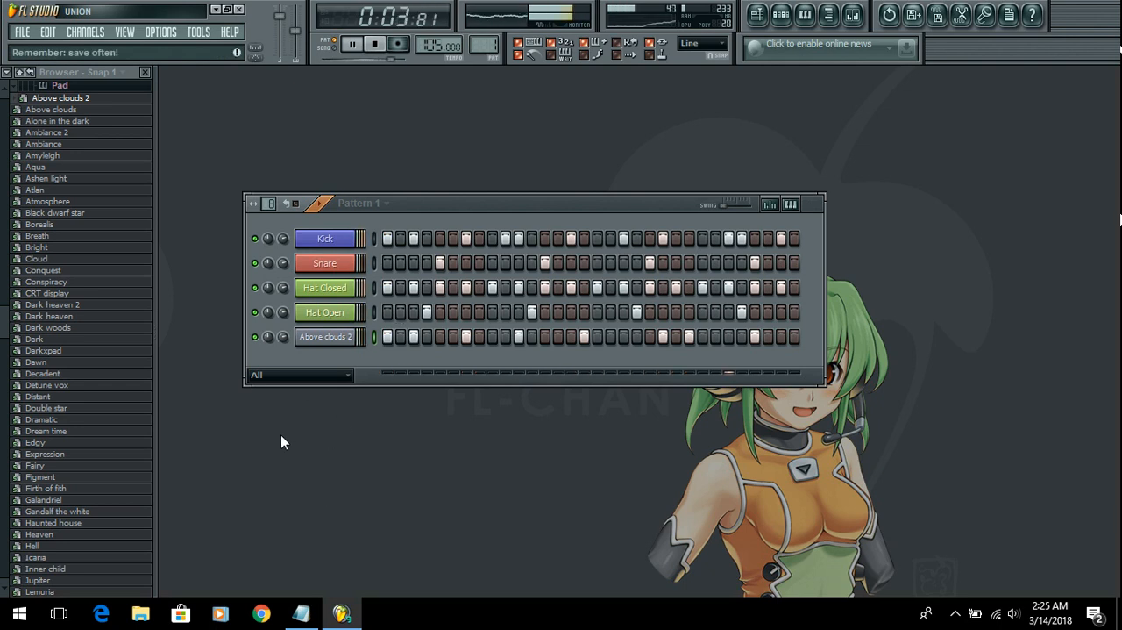
Step: Send the Above clouds 2 channel's steps to the piano roll and stop playback
right_click(349, 337)
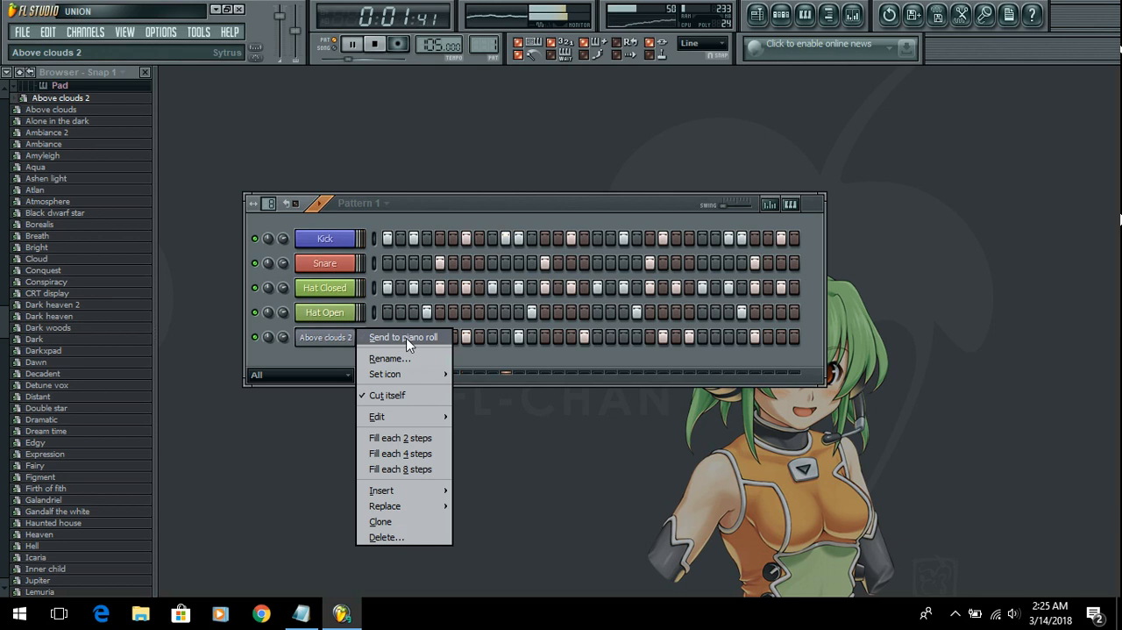
left_click(403, 337)
key("space")
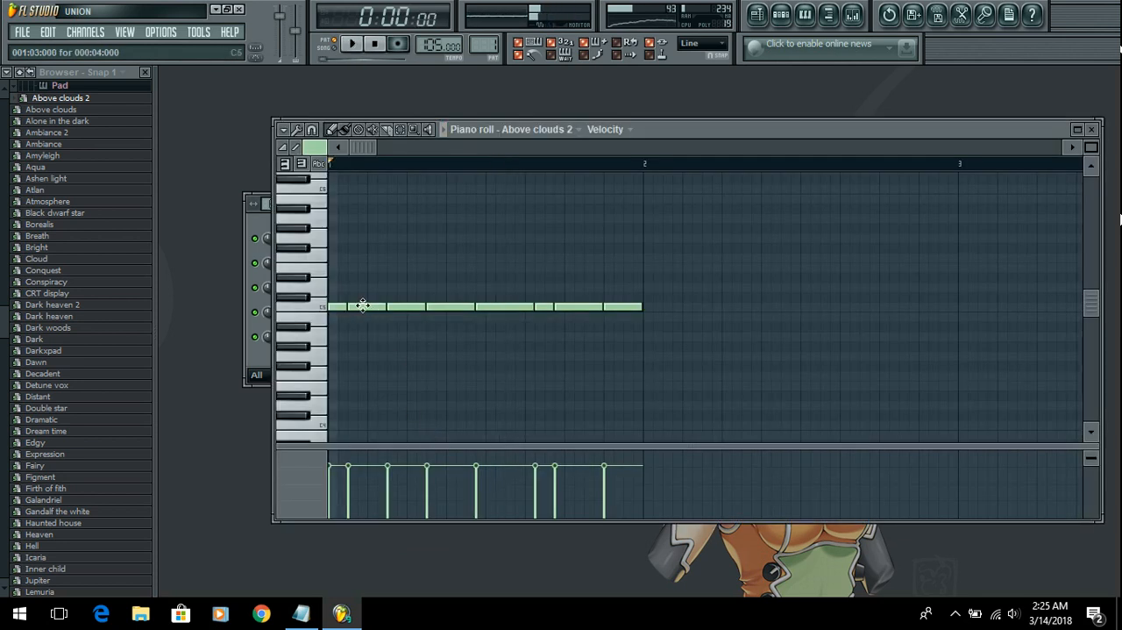
Step: Move notes two through six to D#5, A#4, G#4, F5 and B4 and the last note to G5, and play the melody
left_click_drag(368, 307, 366, 276)
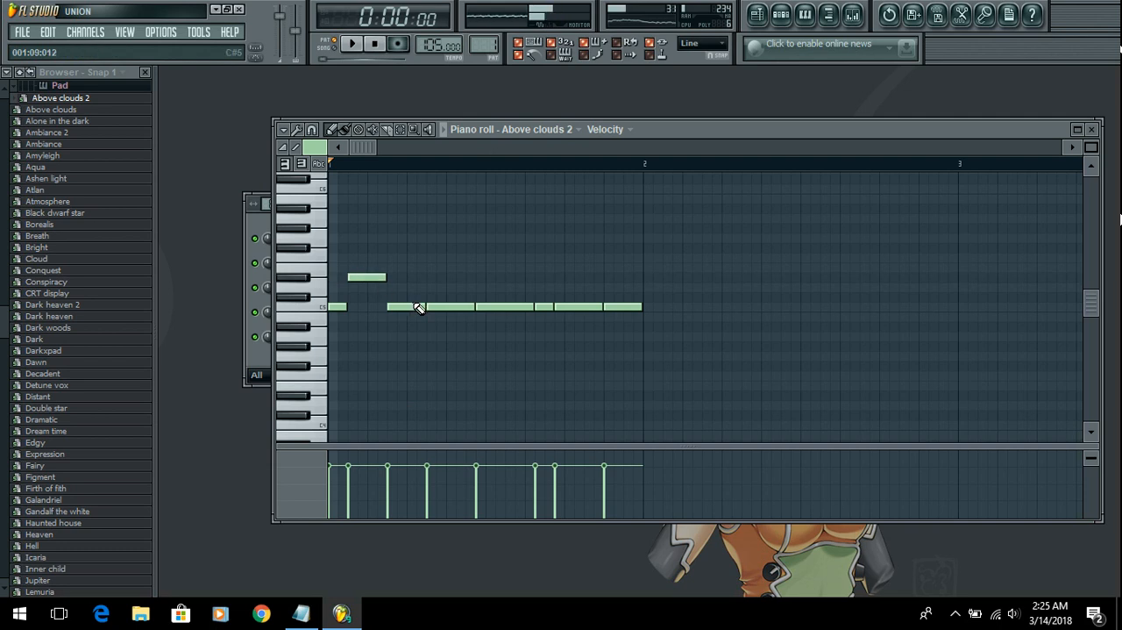
left_click_drag(413, 306, 409, 323)
left_click_drag(406, 334, 444, 349)
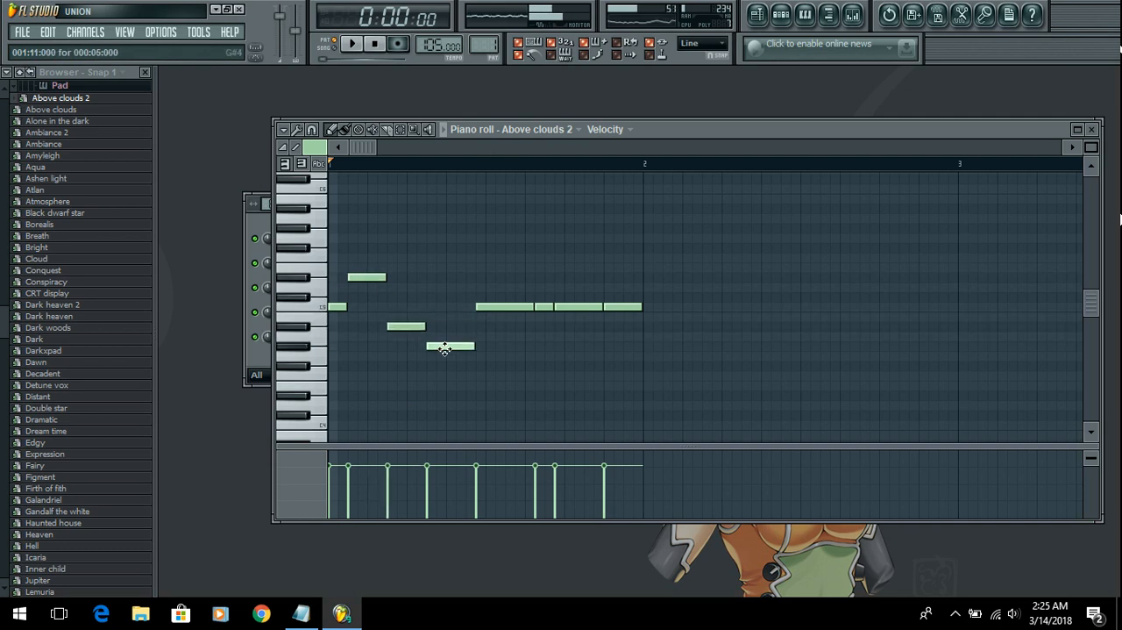
left_click_drag(498, 307, 501, 253)
mouse_move(539, 306)
left_mouse_down()
mouse_move(542, 335)
mouse_move(542, 315)
left_mouse_up()
left_click(571, 306)
left_click_drag(622, 309, 622, 239)
key("space")
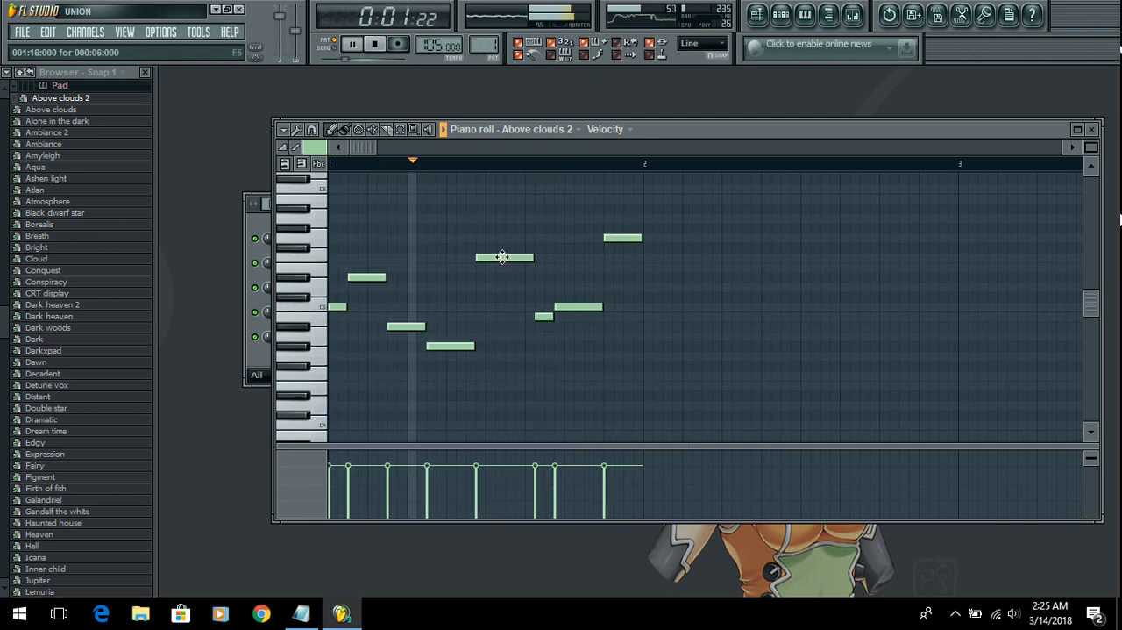
Step: Shorten the G#4 note, lengthen F5 one step at each end, start B4 and the second C5 one step later, and close the piano roll
left_click_drag(472, 346, 466, 348)
left_click_drag(504, 257, 532, 258)
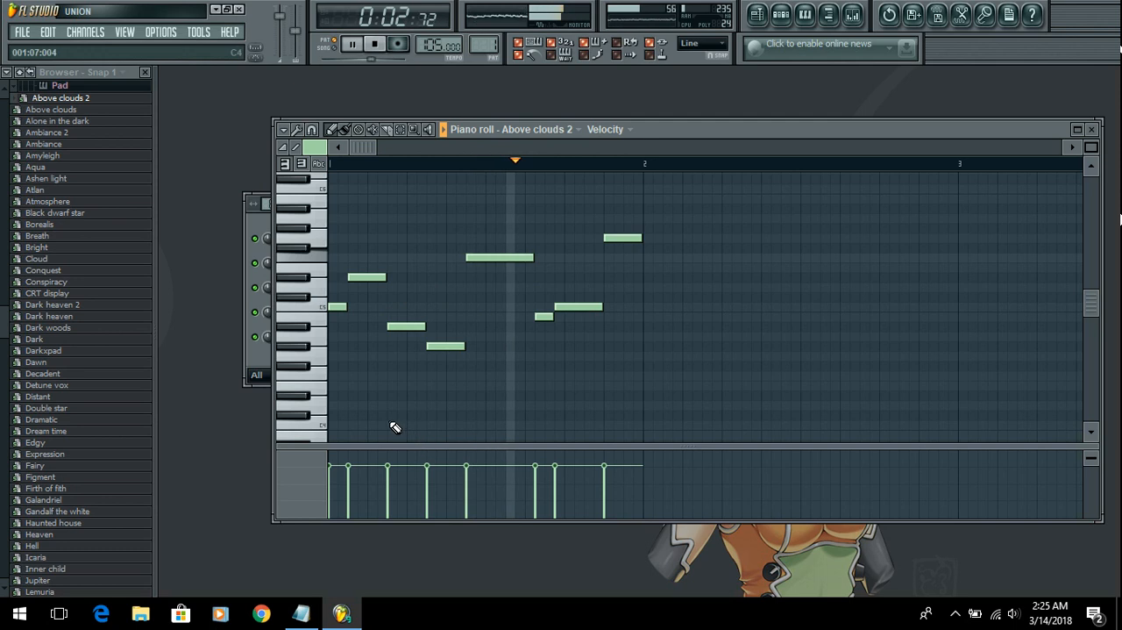
left_click_drag(541, 316, 550, 315)
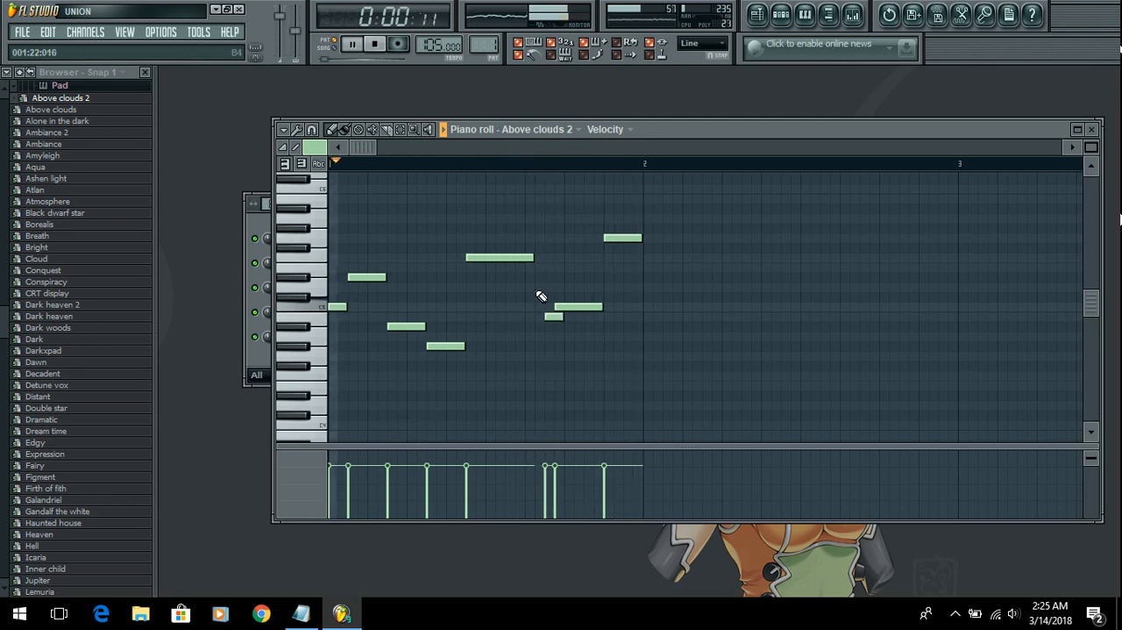
left_click_drag(532, 257, 544, 257)
left_click_drag(566, 307, 576, 309)
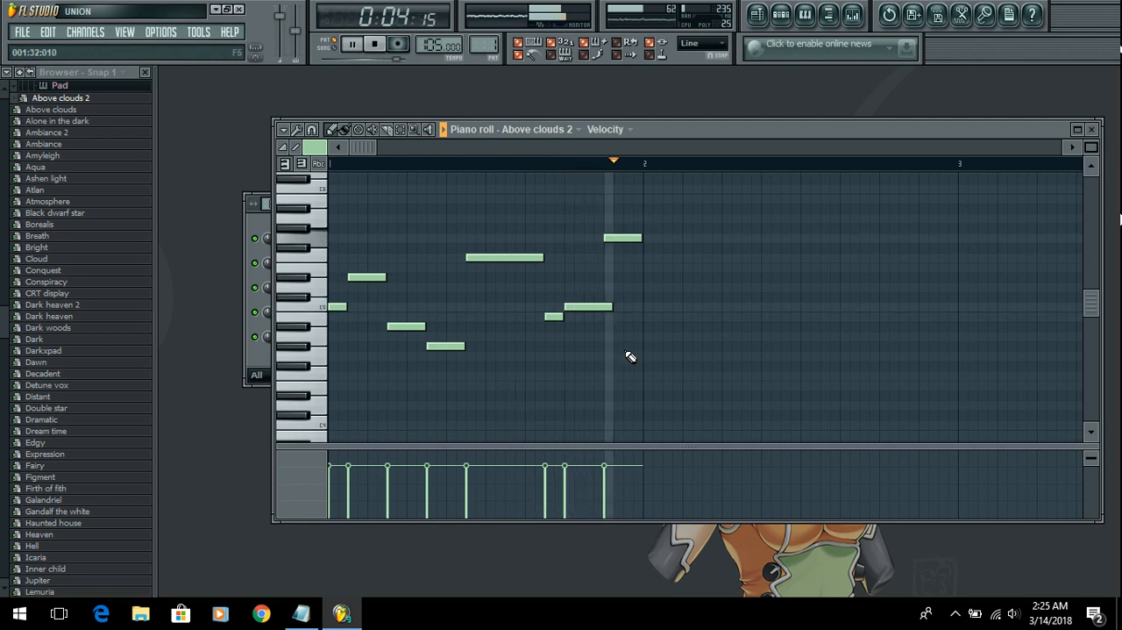
left_click_drag(608, 306, 602, 306)
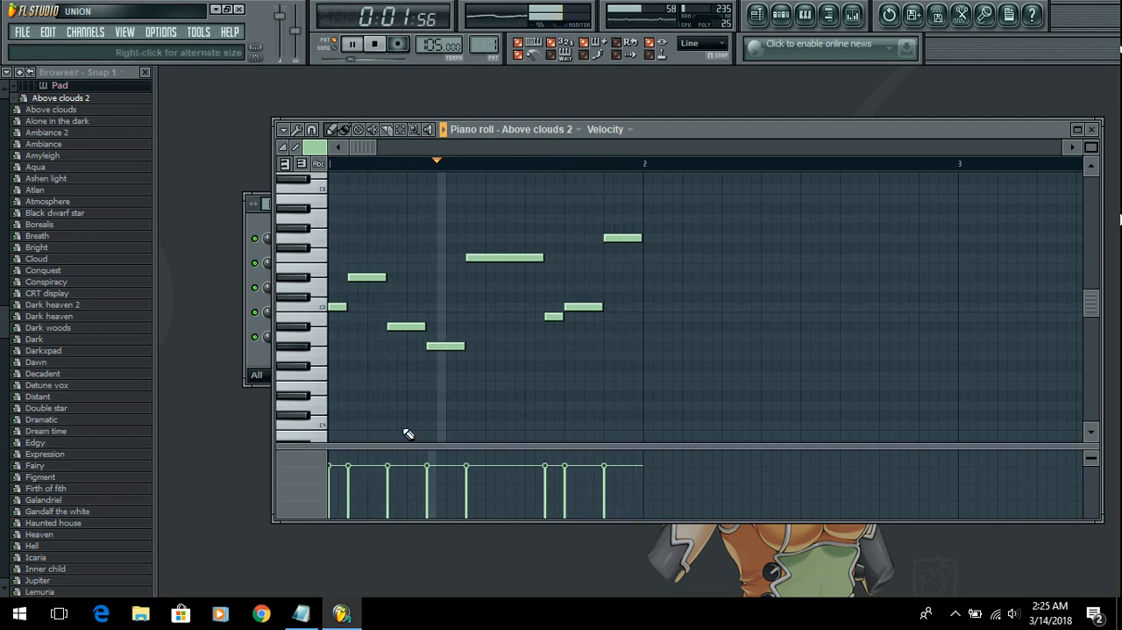
key("XF86AudioRaiseVolume")
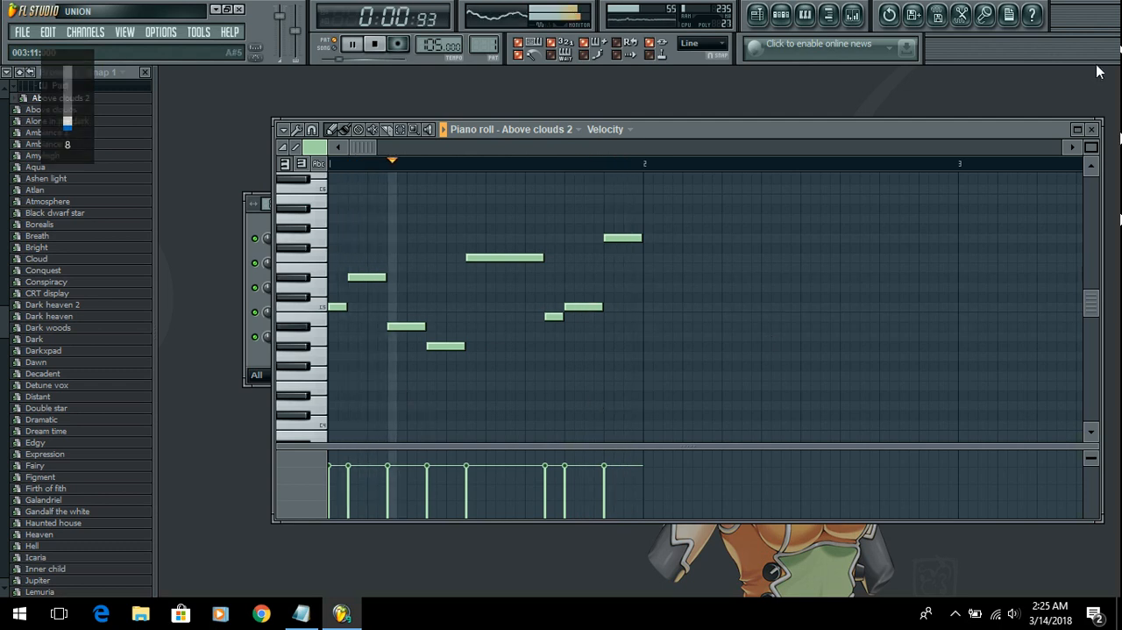
left_click(1096, 130)
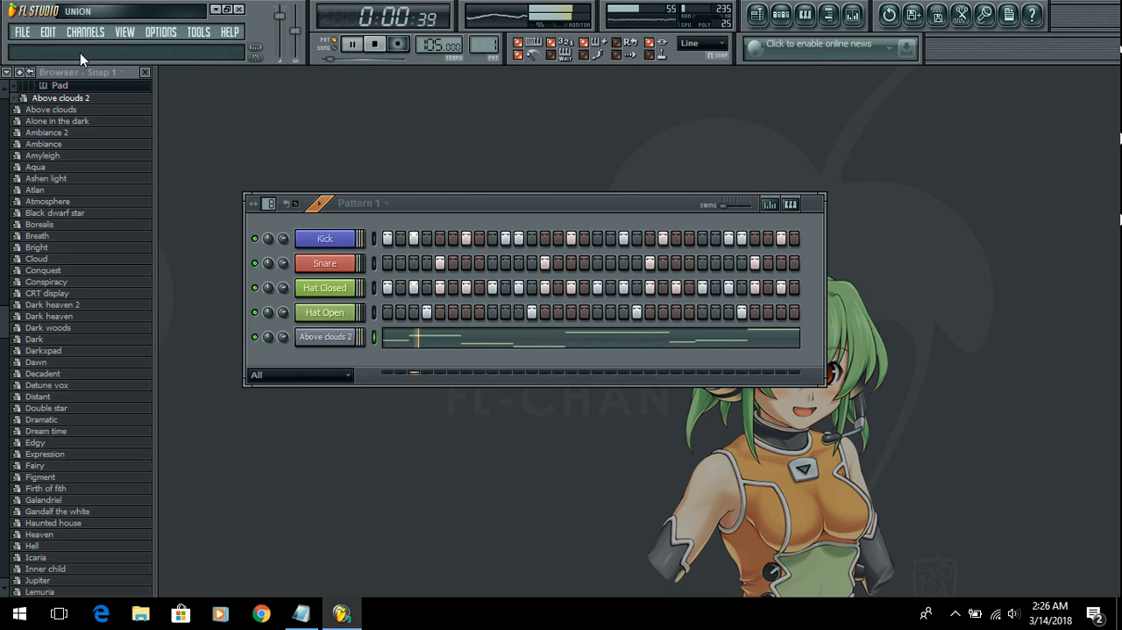
Step: Send the Tiny blip preset from Sytrus's Short synth category to the selected Above clouds 2 channel and close the plugin window
left_click(78, 86)
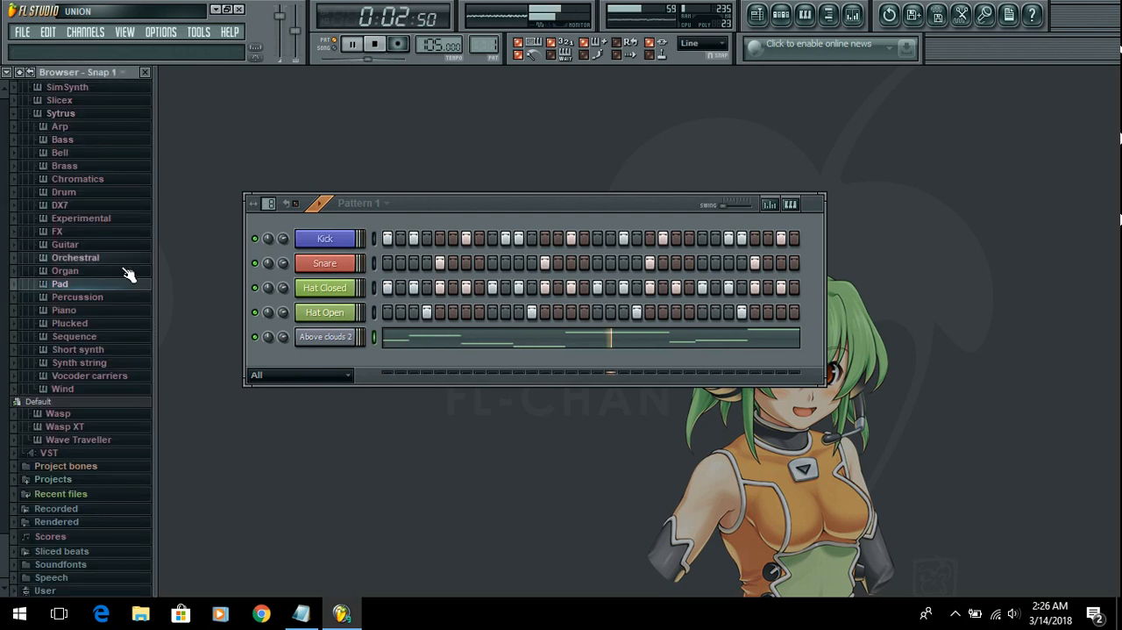
left_click(123, 350)
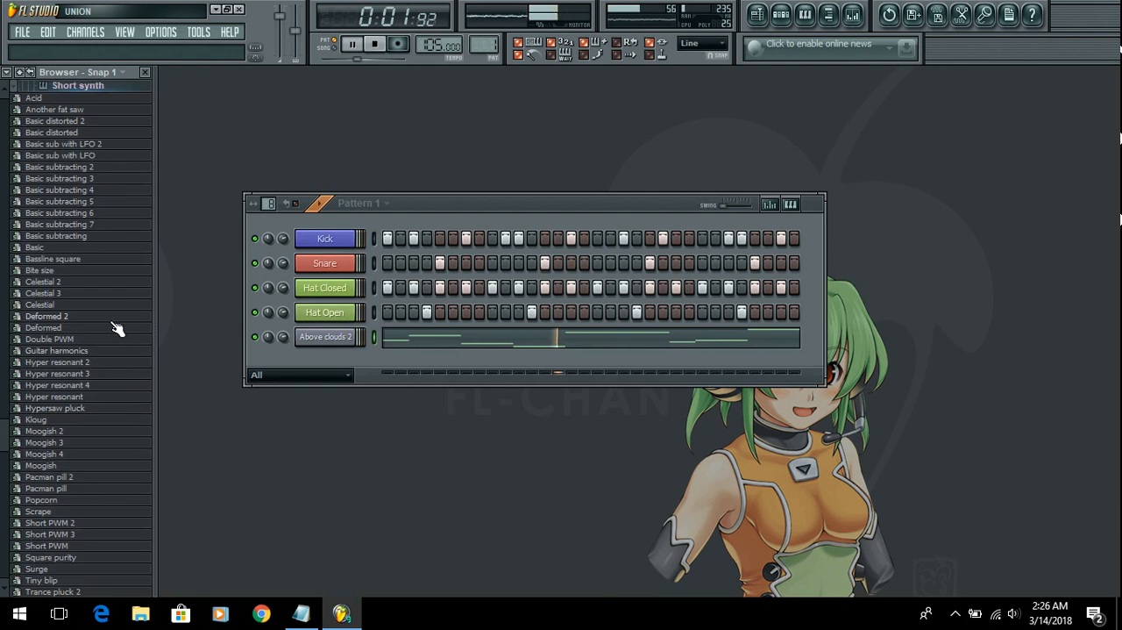
scroll(120, 327, "down", 3)
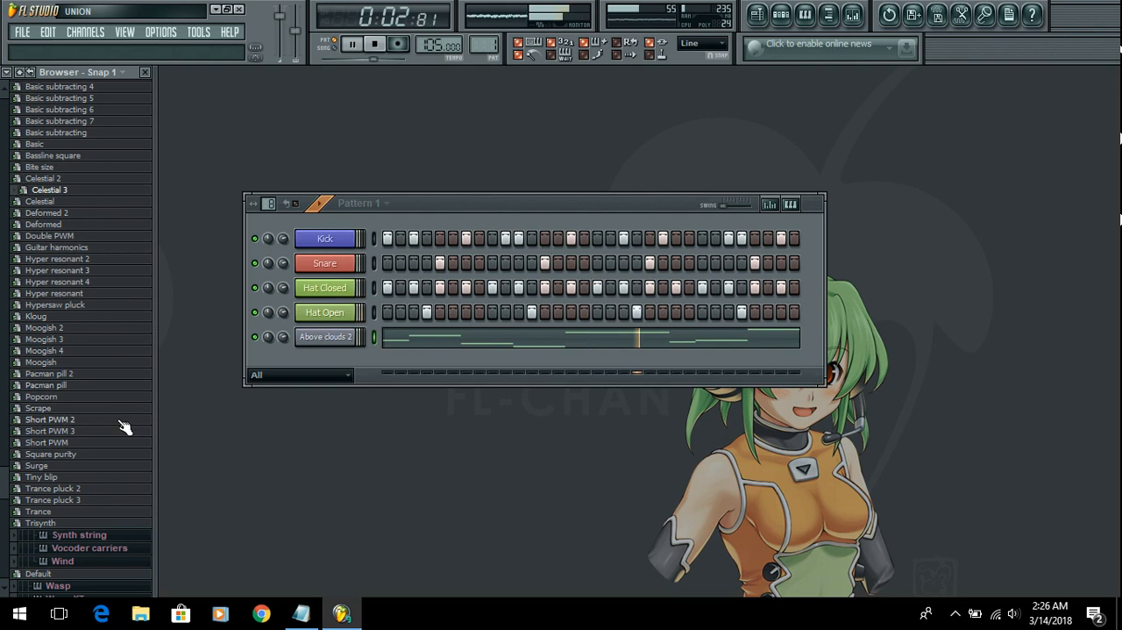
right_click(86, 478)
left_click(131, 480)
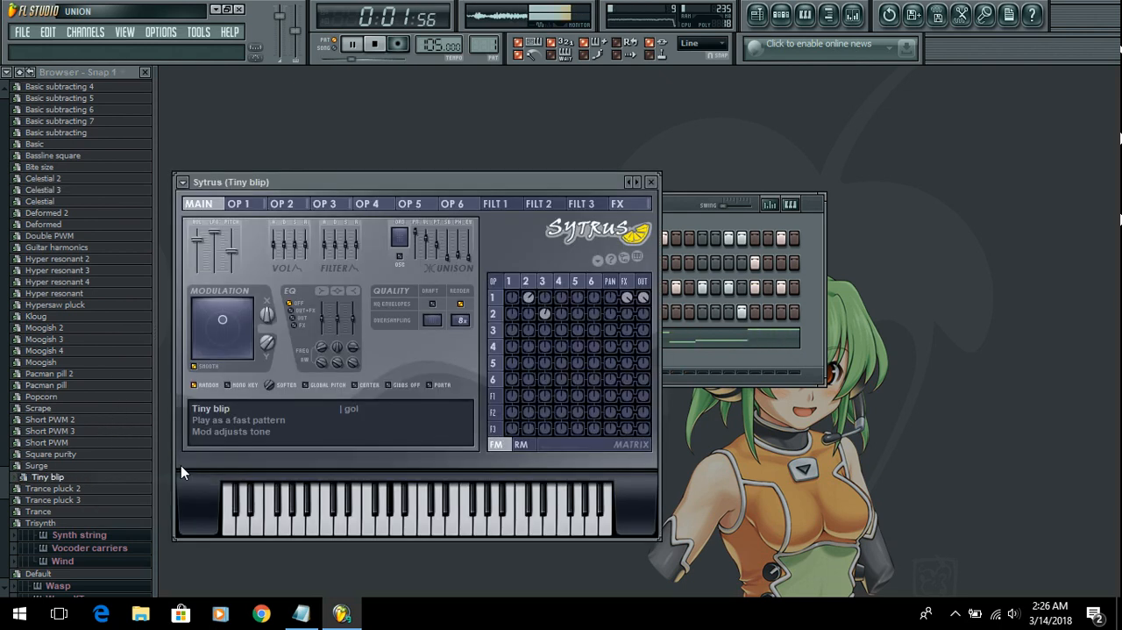
left_click(652, 182)
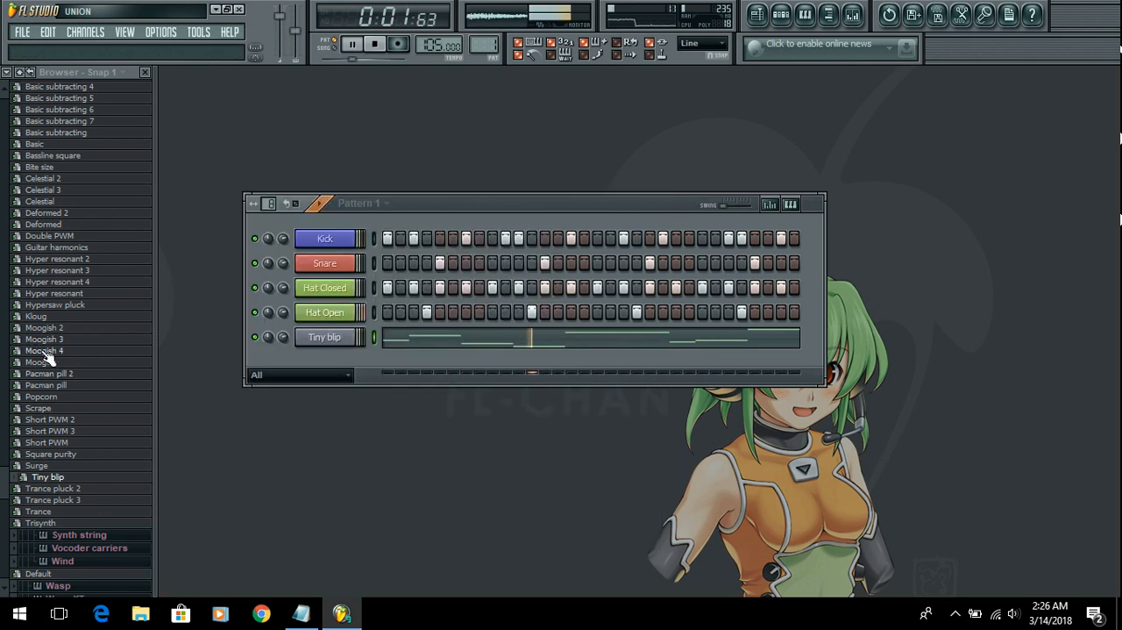
Step: Send the Above clouds 2 preset from Sytrus's Pad category to the selected Tiny blip channel and close the plugin window
scroll(5, 483, "up", 3)
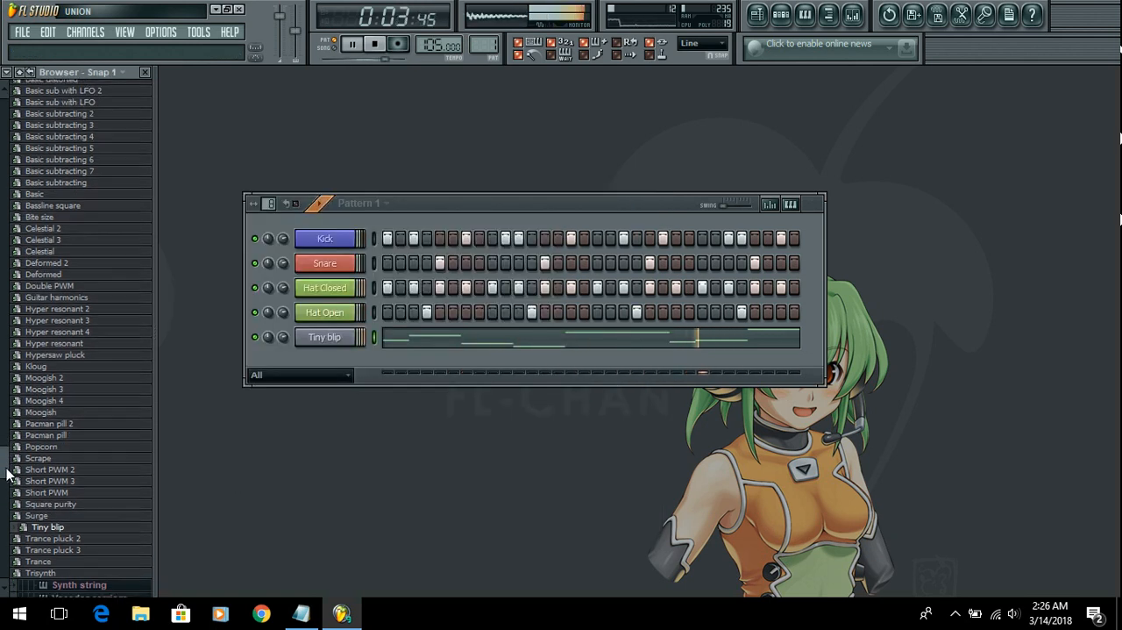
right_click(74, 507)
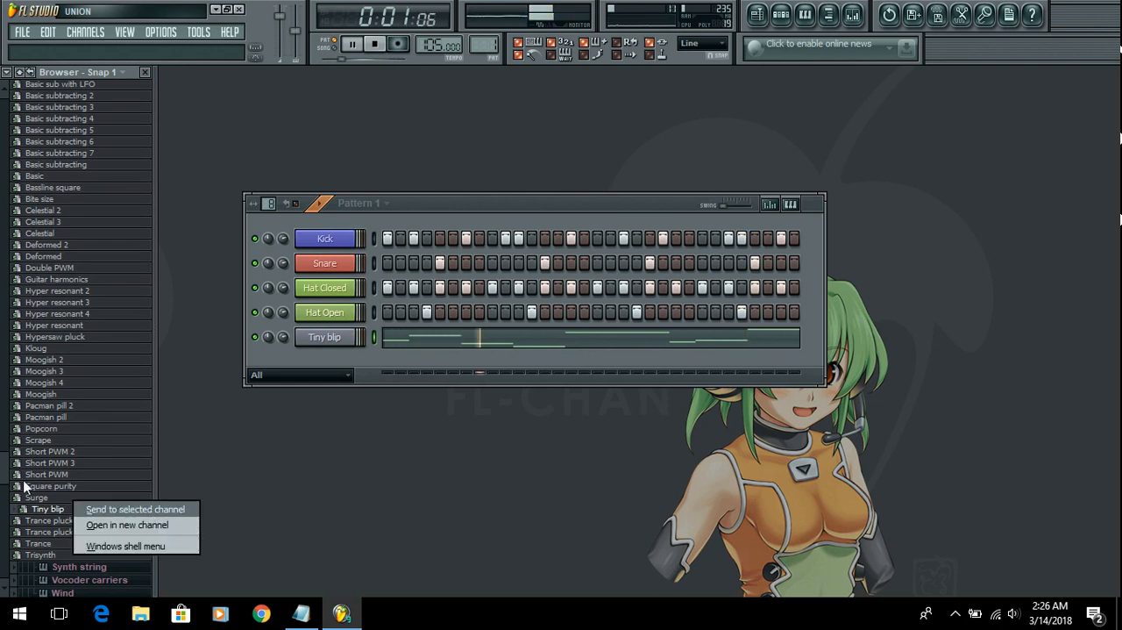
left_click_drag(2, 465, 2, 281)
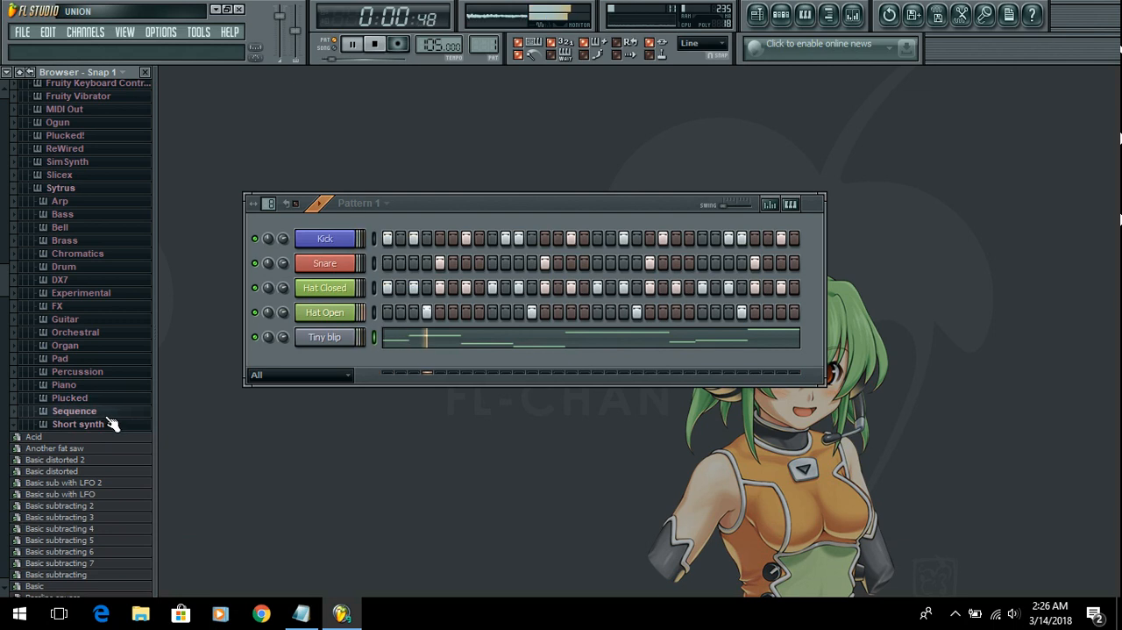
left_click(60, 358)
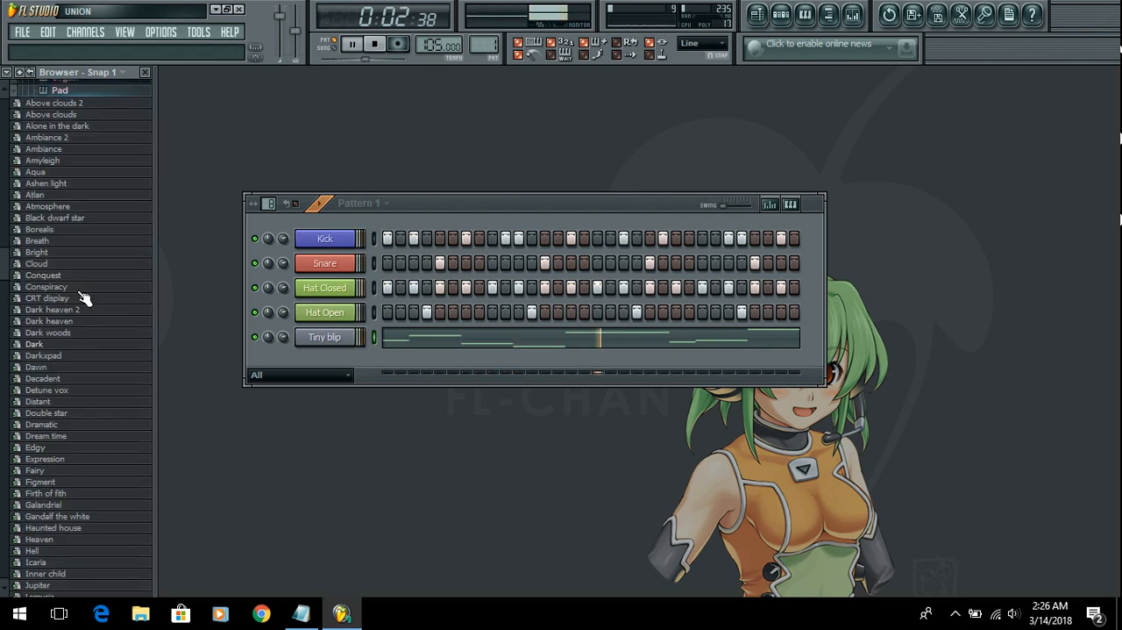
right_click(55, 100)
left_click(83, 113)
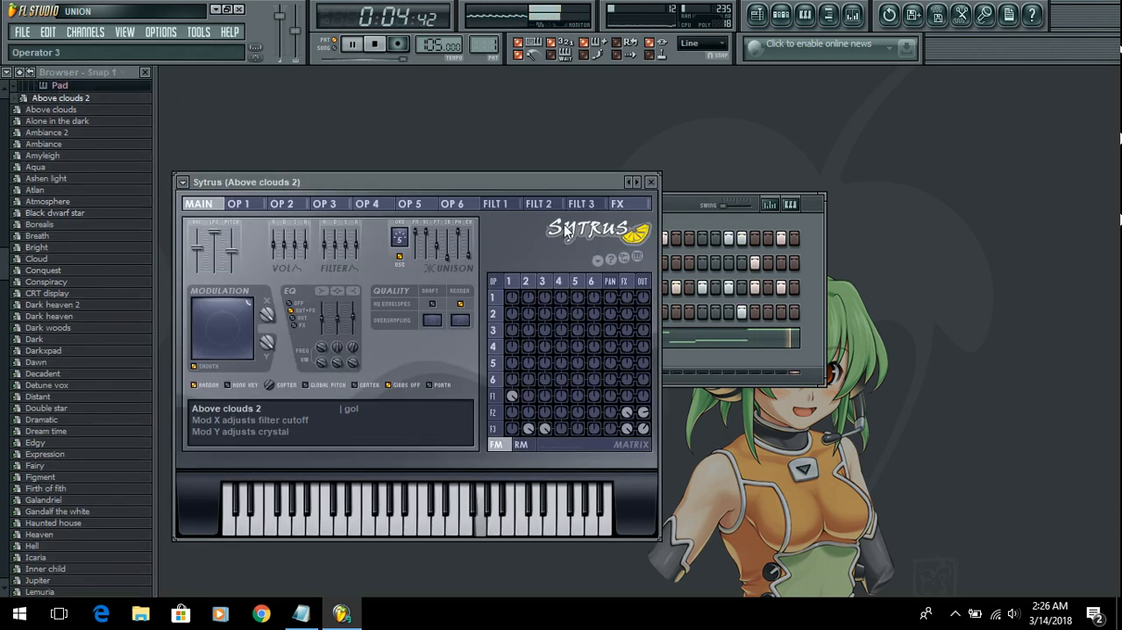
left_click(653, 183)
Step: Open the Tiny blip preset from Sytrus's Short synth category in a new channel and close the plugin window
left_click_drag(3, 268, 2, 528)
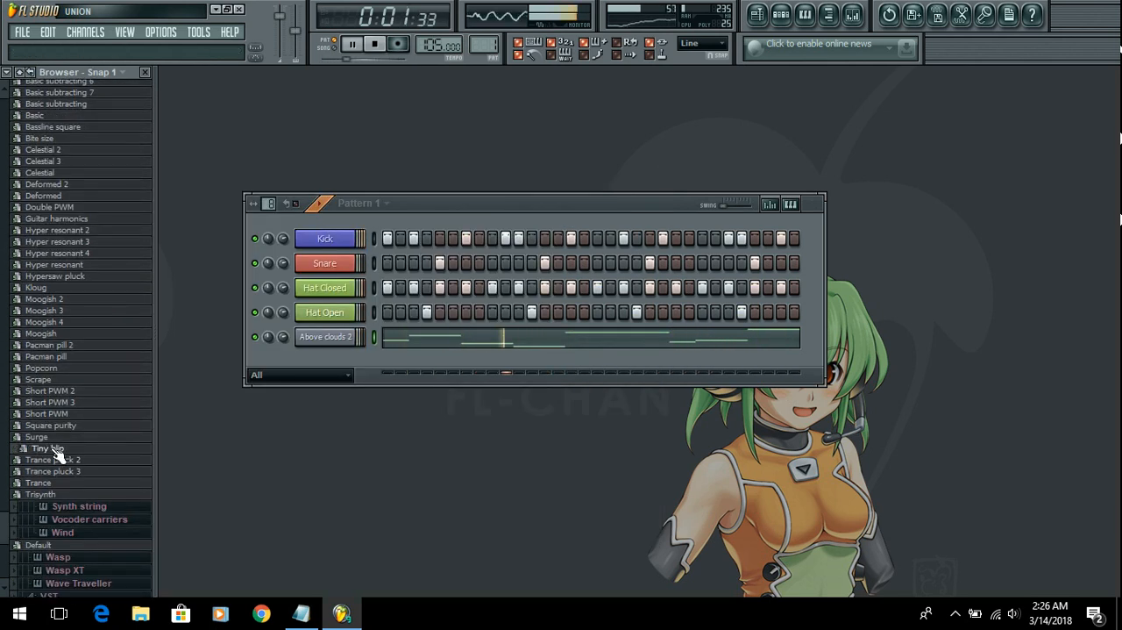
right_click(61, 452)
left_click(140, 464)
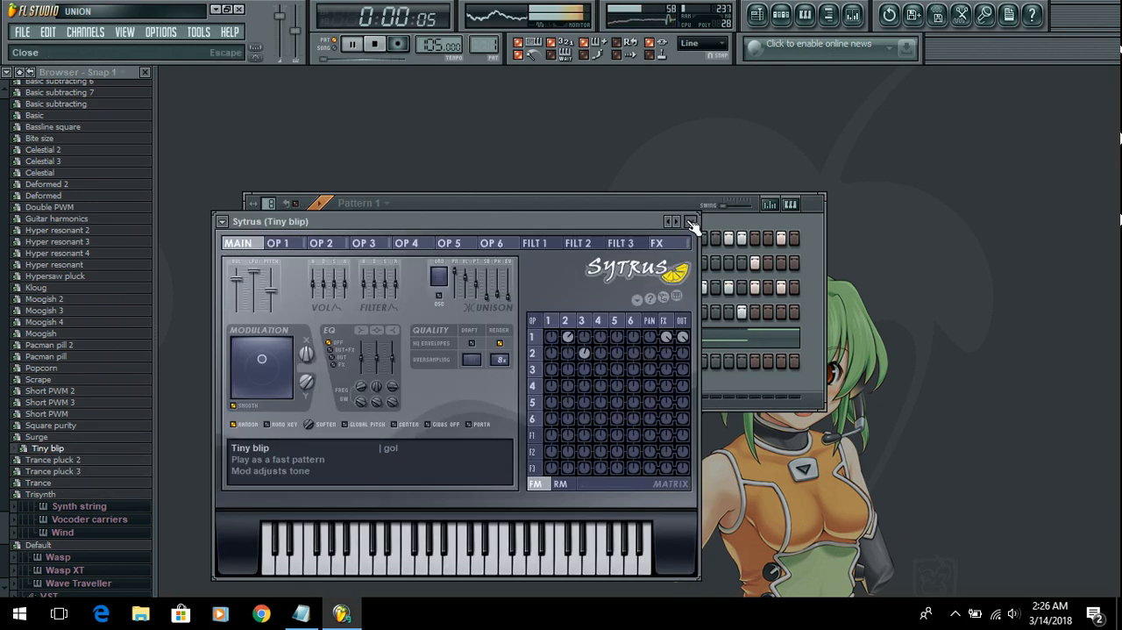
left_click(692, 222)
Step: Enable steps 1, 2, 3, 7, 10, 14, 19, 25, 29 and 32 on the Tiny blip channel
right_click(353, 362)
left_click(337, 379)
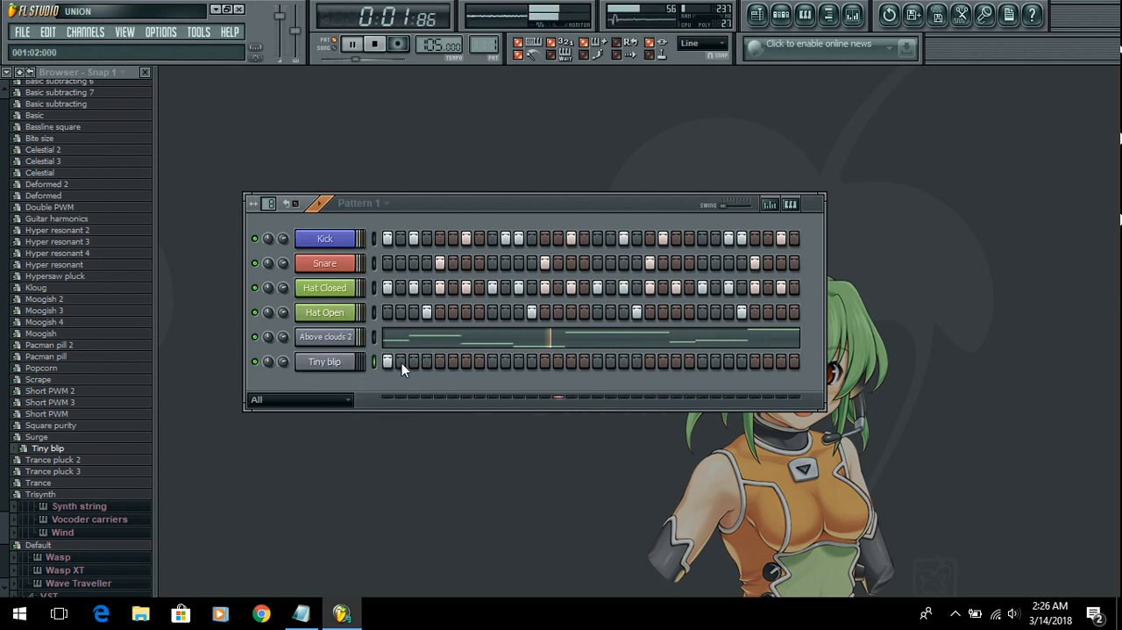
left_click(466, 362)
left_click(505, 361)
left_click(558, 361)
left_click(624, 362)
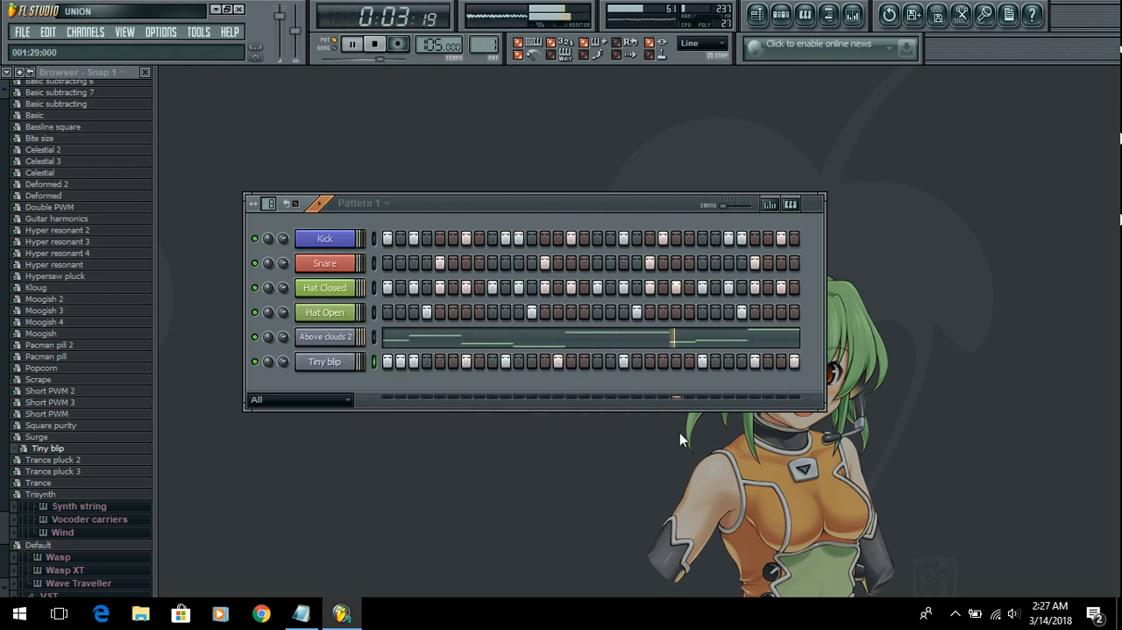
Step: Send the Tiny blip channel's steps to the piano roll
right_click(335, 360)
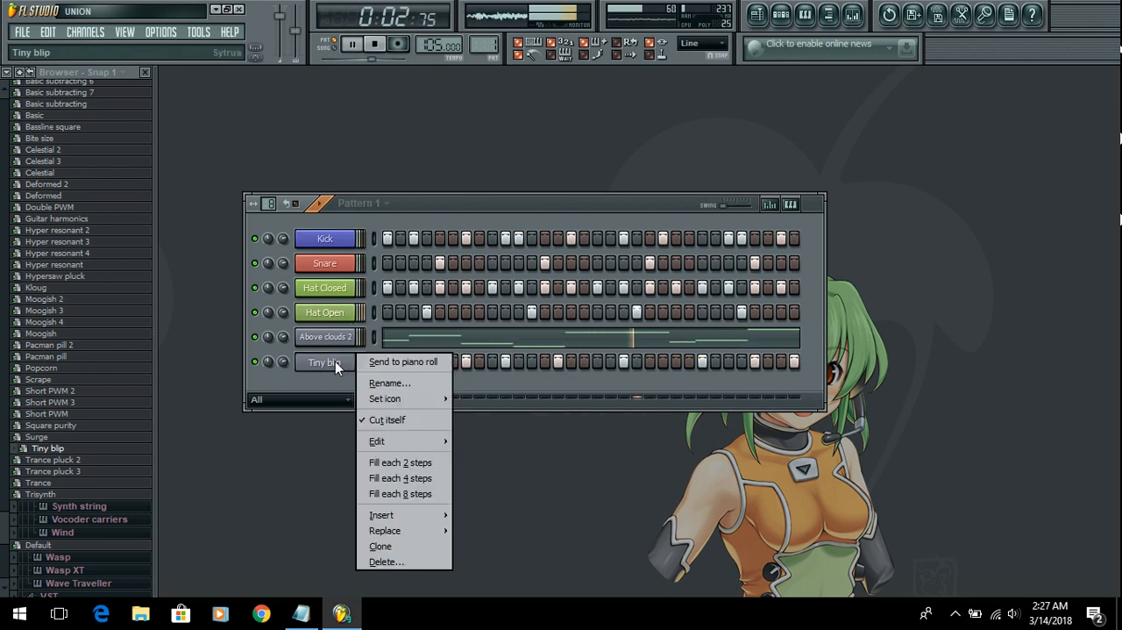
left_click(654, 396)
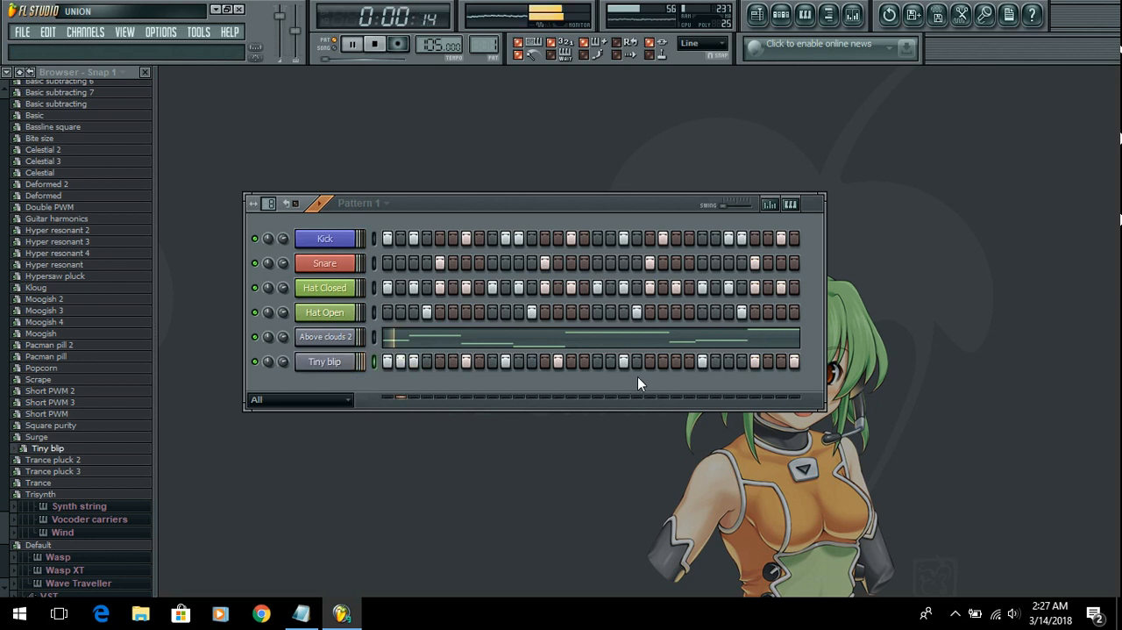
right_click(340, 365)
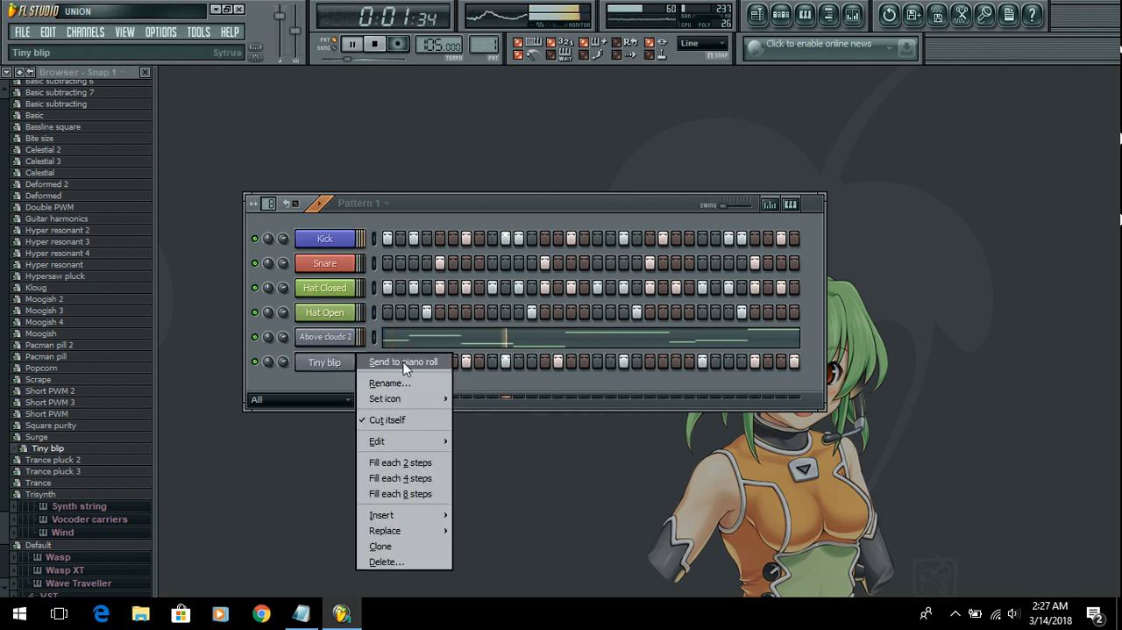
left_click(403, 362)
Step: Move the third, fifth and seventh Tiny blip notes to D#5 and the ninth to G5, and close the piano roll
left_click(369, 276)
left_click_drag(368, 275, 359, 276)
left_click_drag(437, 310, 441, 277)
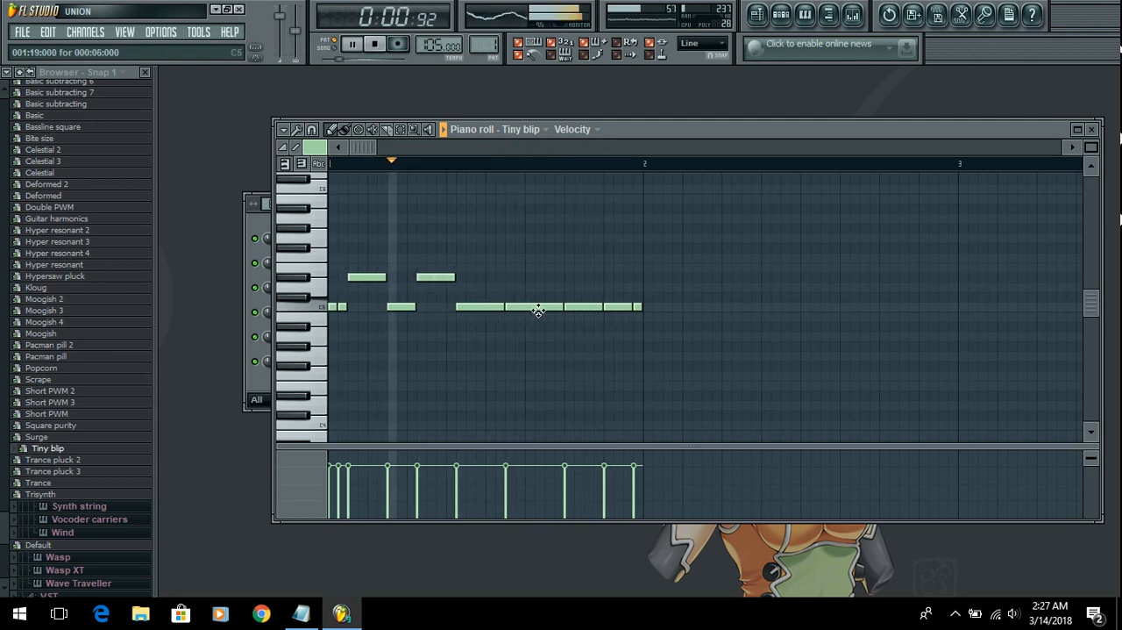
left_click_drag(537, 308, 536, 279)
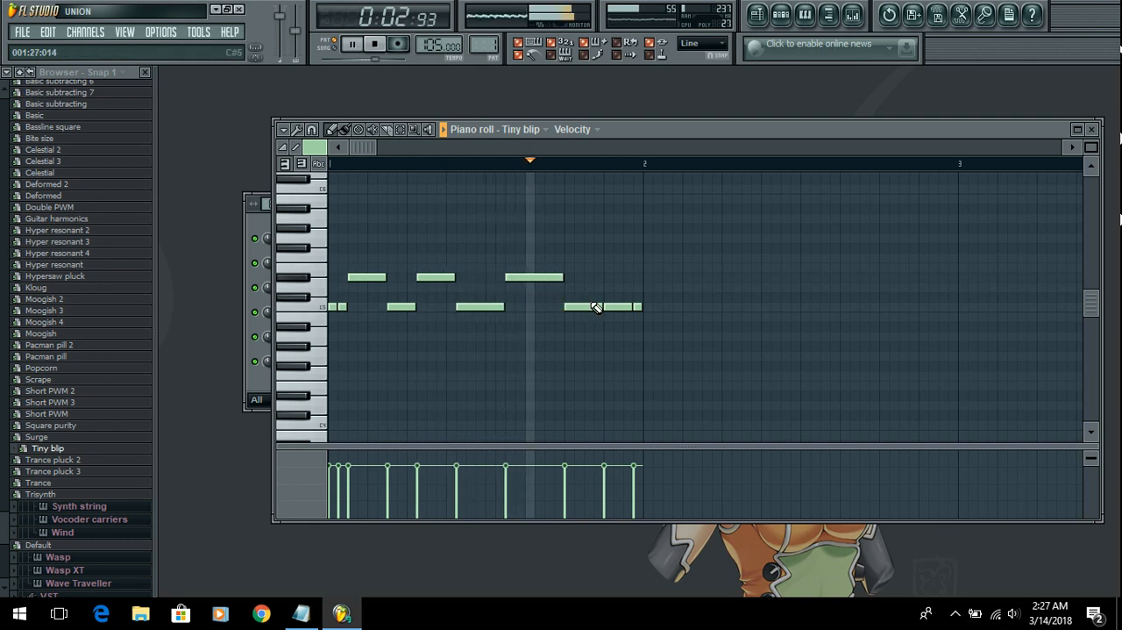
left_click_drag(614, 306, 611, 265)
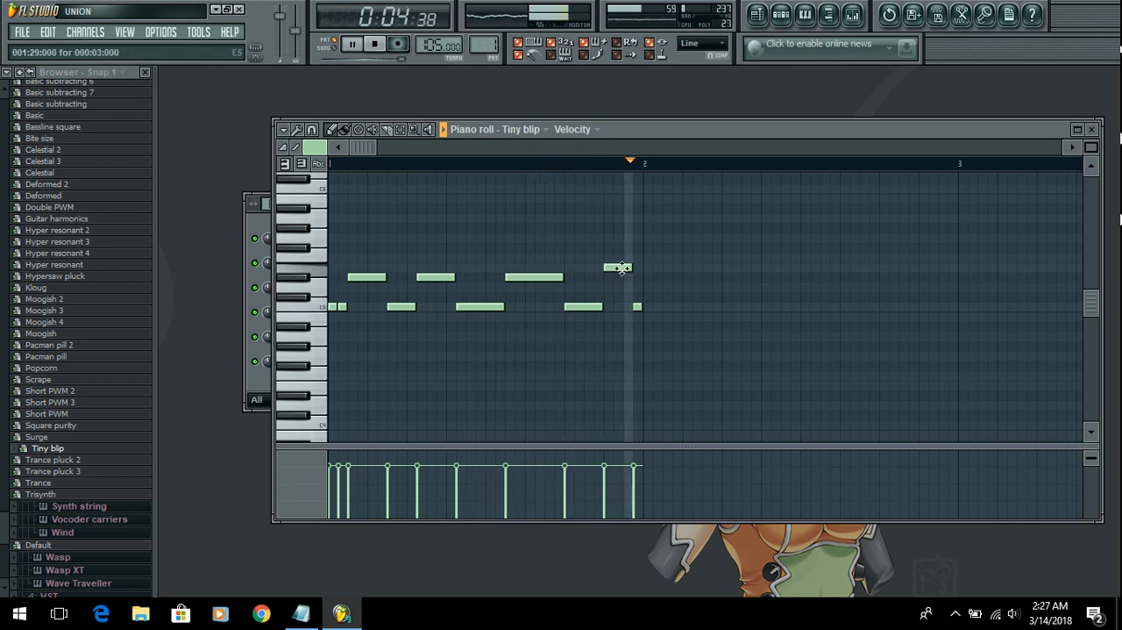
left_click_drag(619, 265, 620, 246)
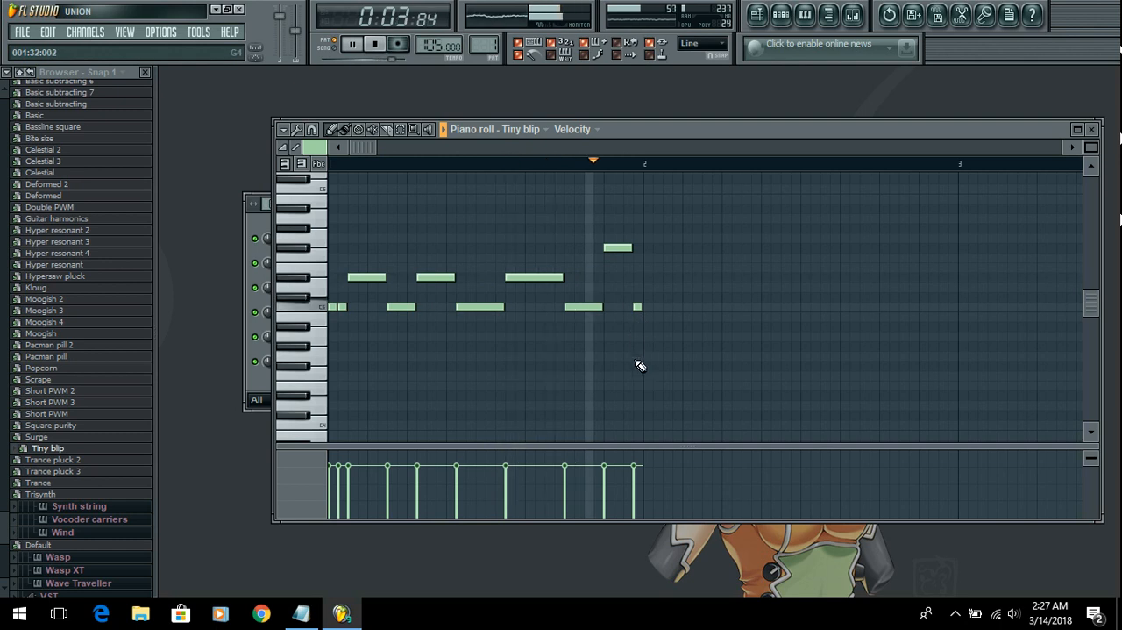
left_click_drag(614, 246, 613, 236)
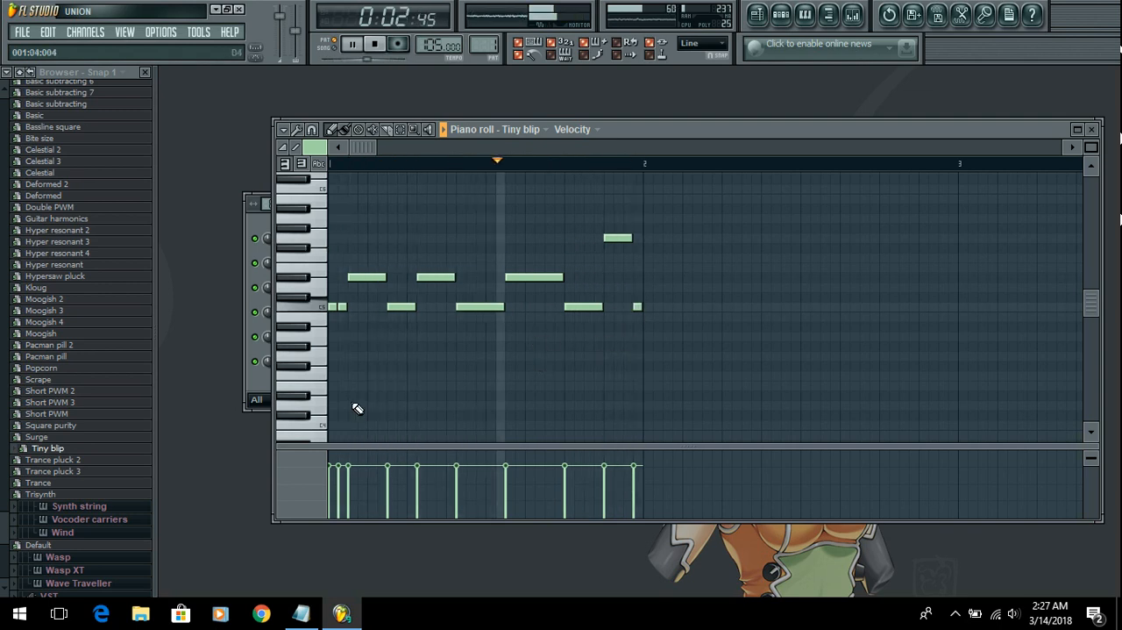
left_click(1091, 129)
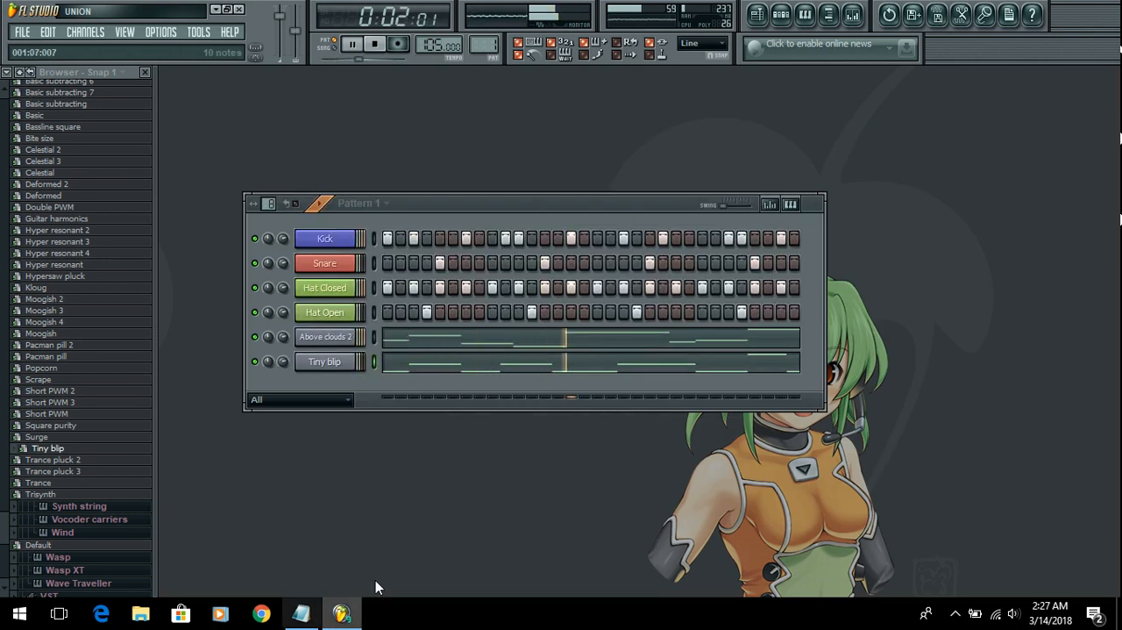
Step: Switch to Pattern 2 and extend its step grid to 32 steps
left_click_drag(523, 200, 526, 178)
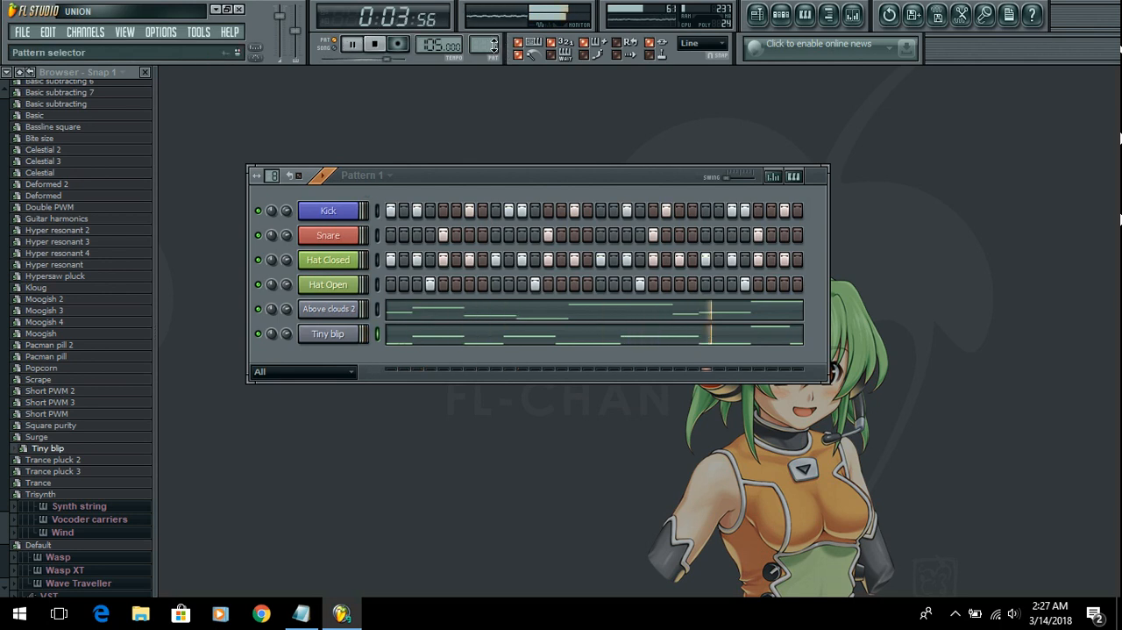
scroll(494, 46, "up", 1)
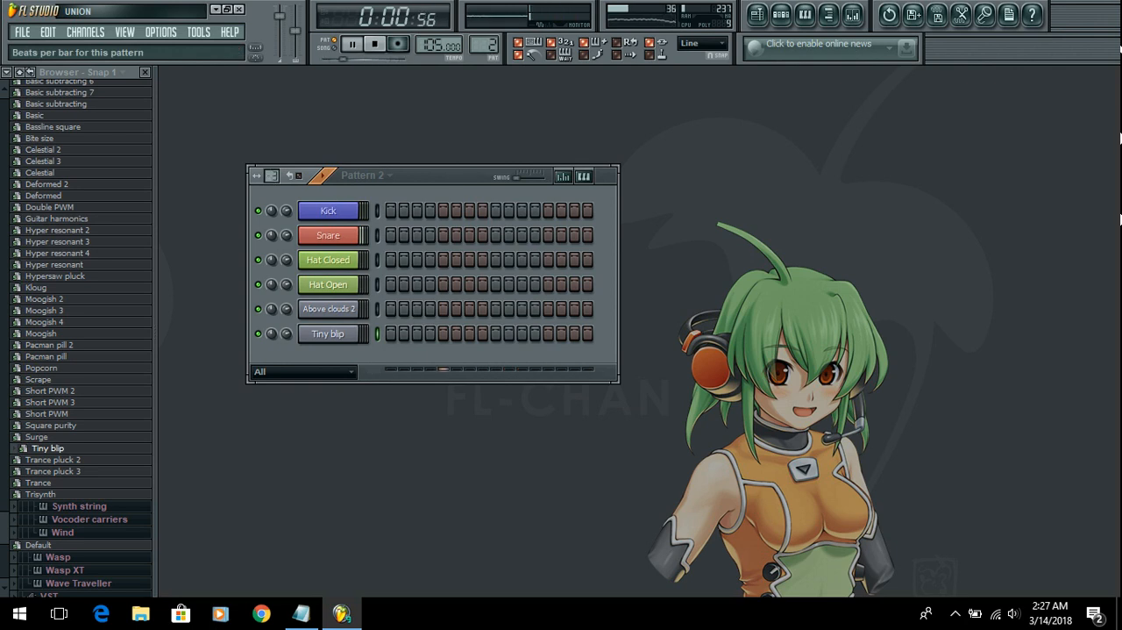
left_click_drag(273, 175, 273, 161)
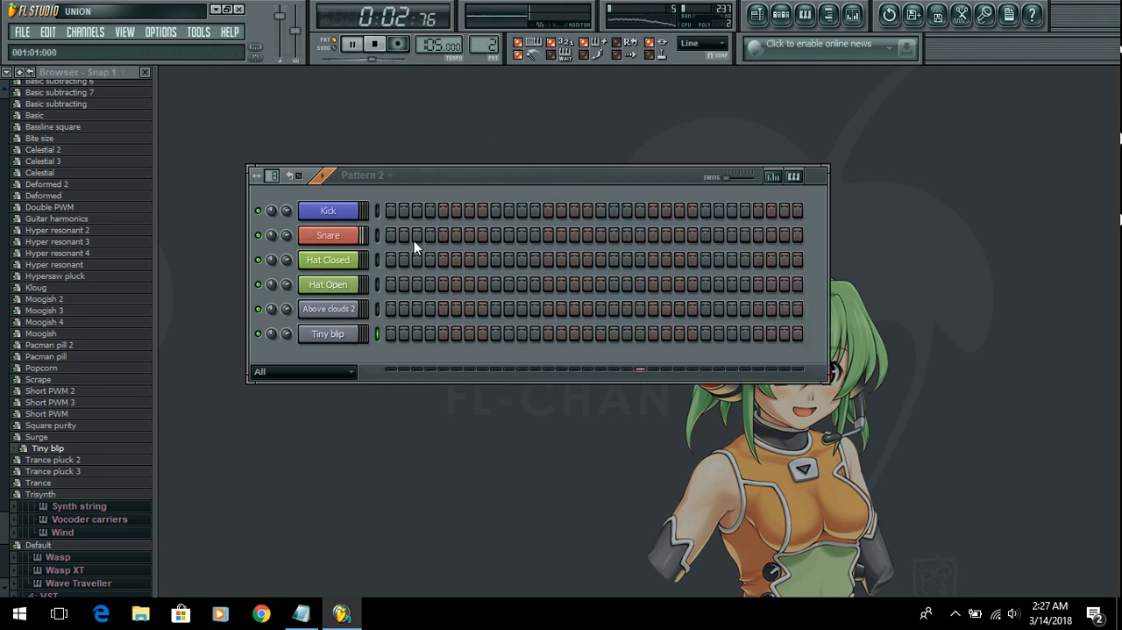
Step: Enable Kick steps 1, 4, 5, 9, 15, 17, 21, 25, 26, 29 and 31 and Snare steps 9 and 25 in Pattern 2
left_click(392, 211)
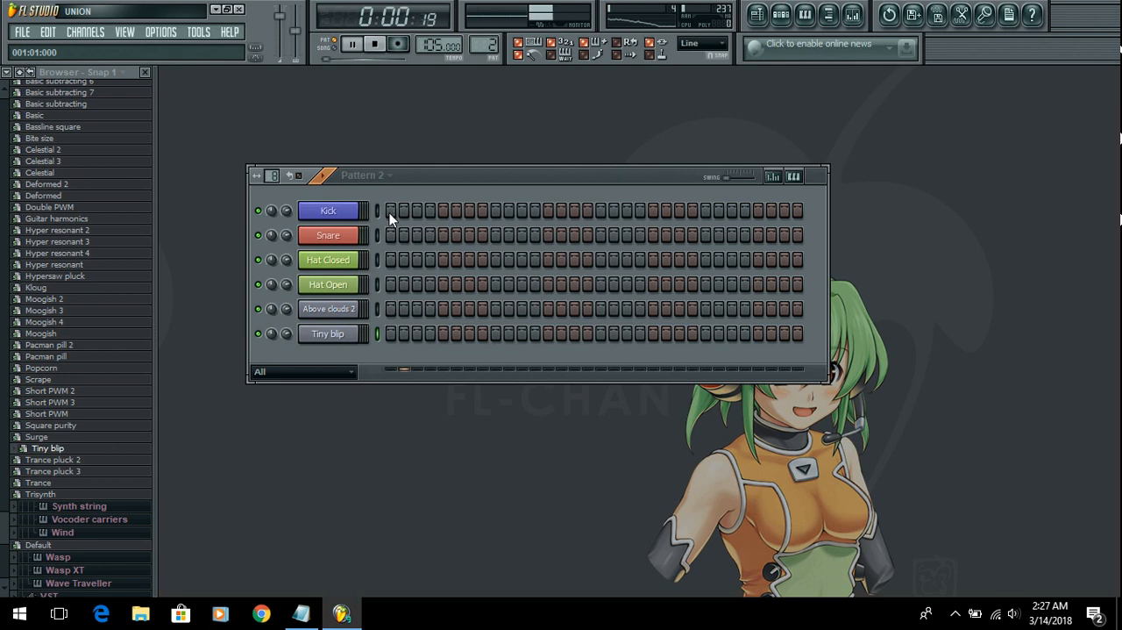
left_click(429, 211)
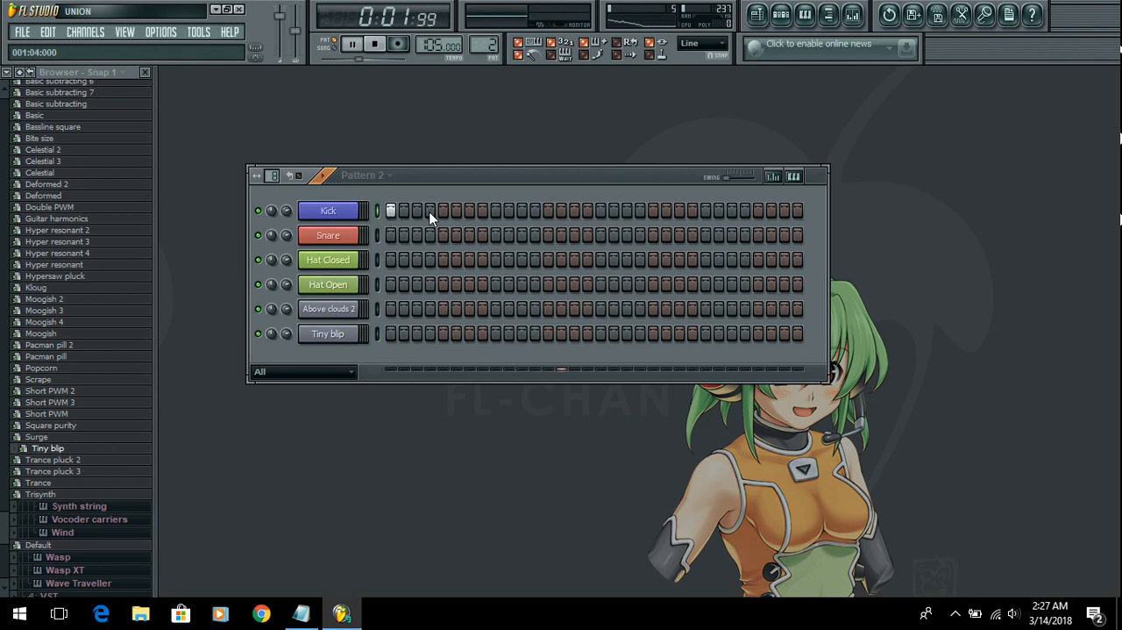
left_click(444, 211)
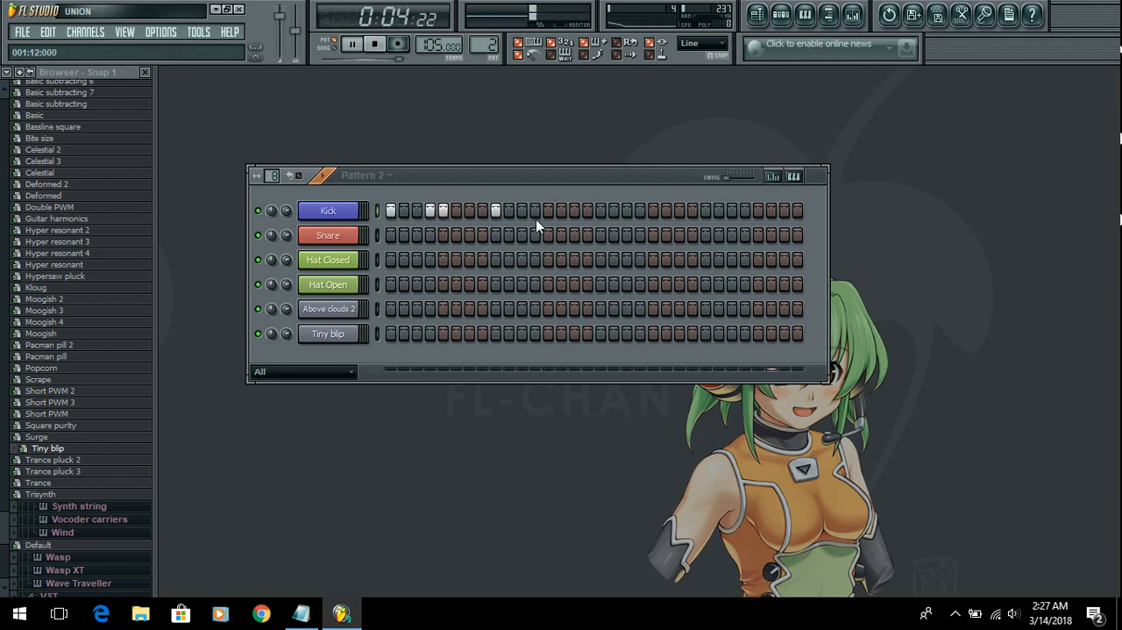
left_click(574, 212)
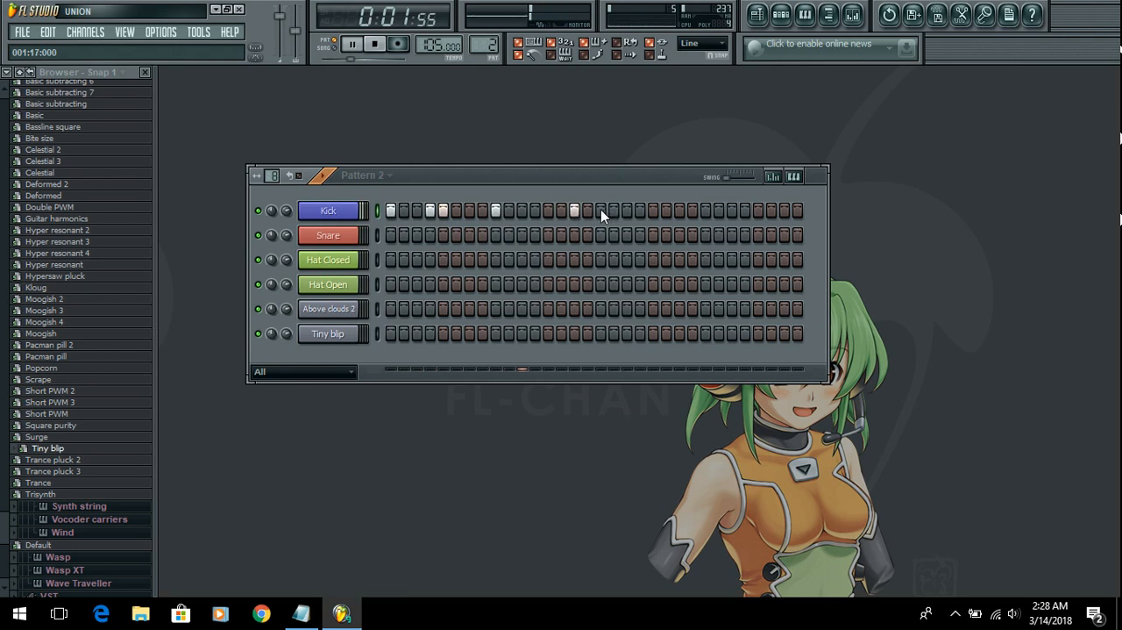
left_click(705, 211)
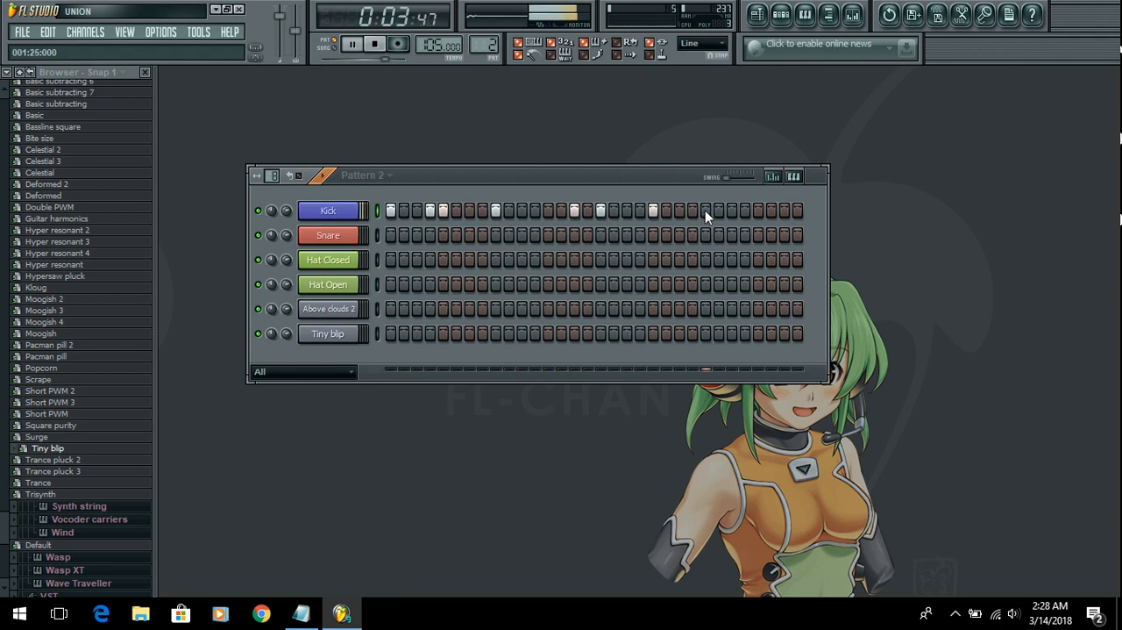
left_click(719, 212)
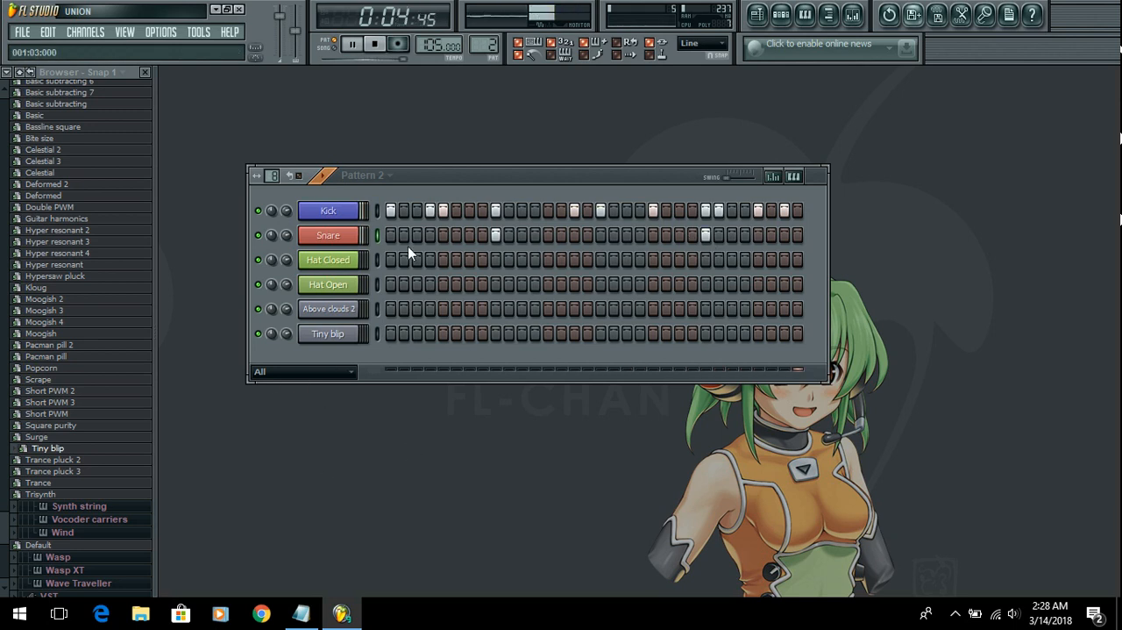
Step: Fill Hat Closed each 4 steps, add its steps 2, 3, 8, 14, 19, 30 and 32, and enable Hat Open steps 10 and 26
right_click(351, 259)
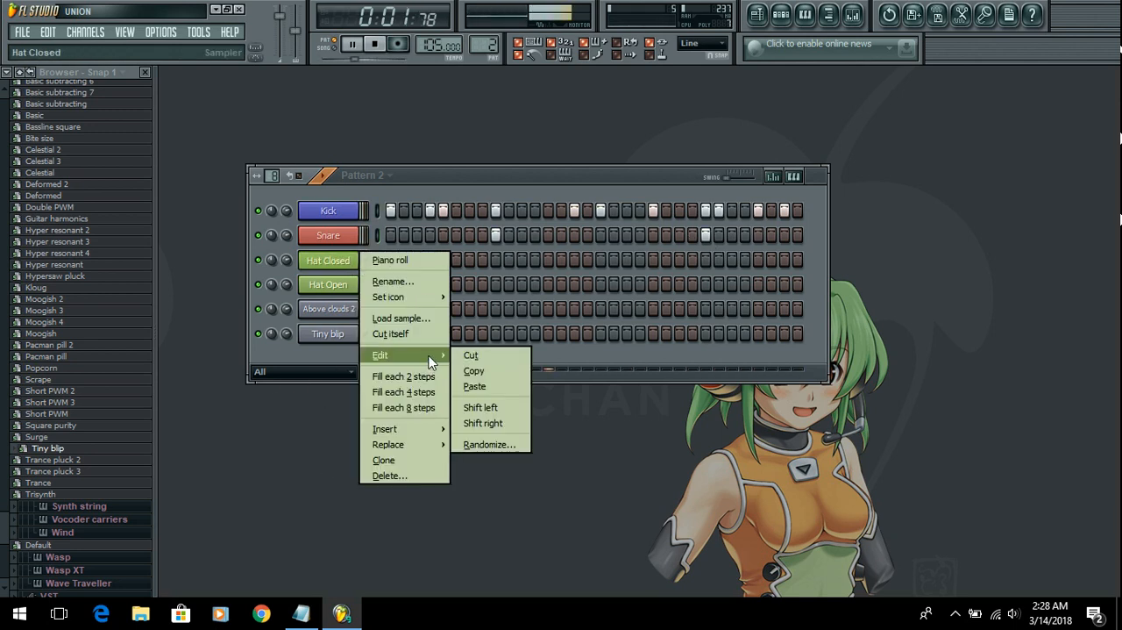
left_click(422, 391)
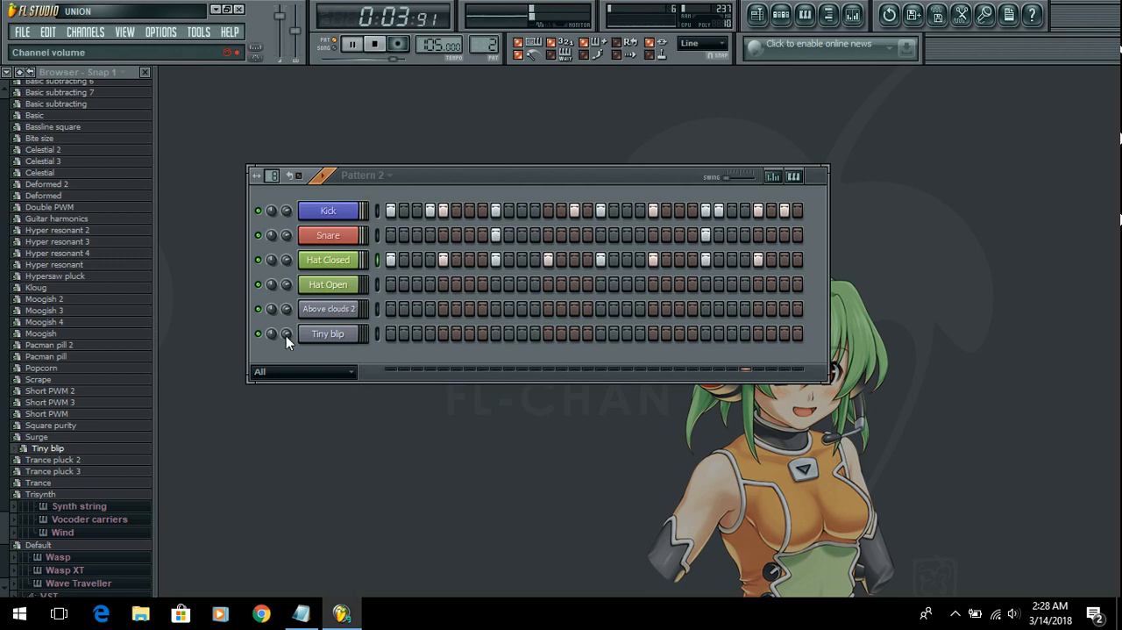
right_click(414, 259)
right_click(406, 260)
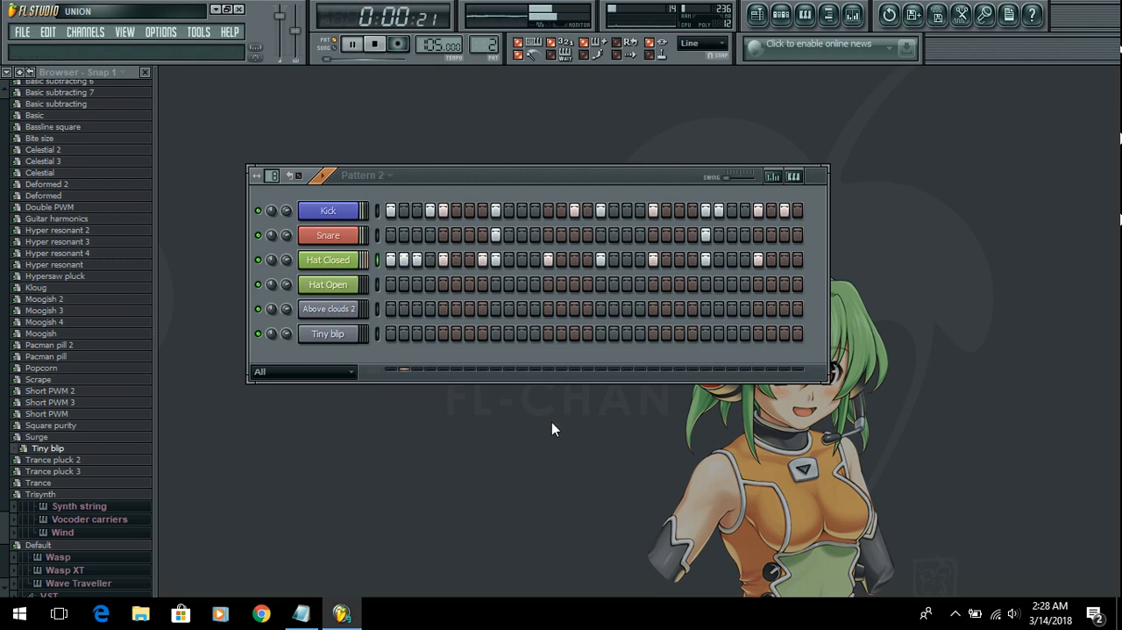
left_click(563, 259)
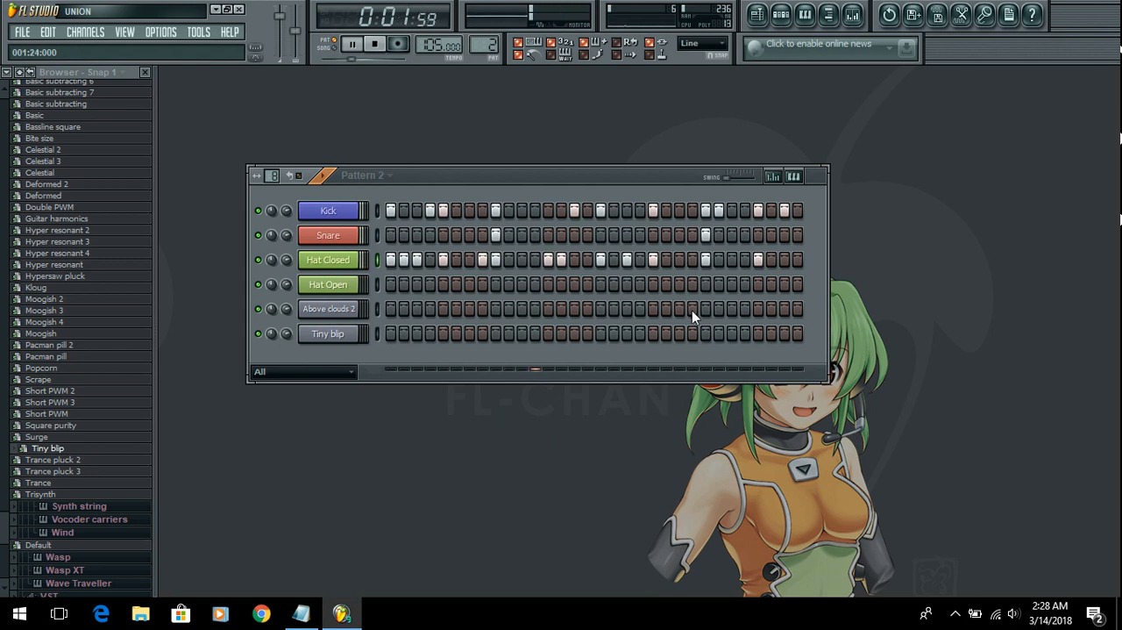
left_click(719, 260)
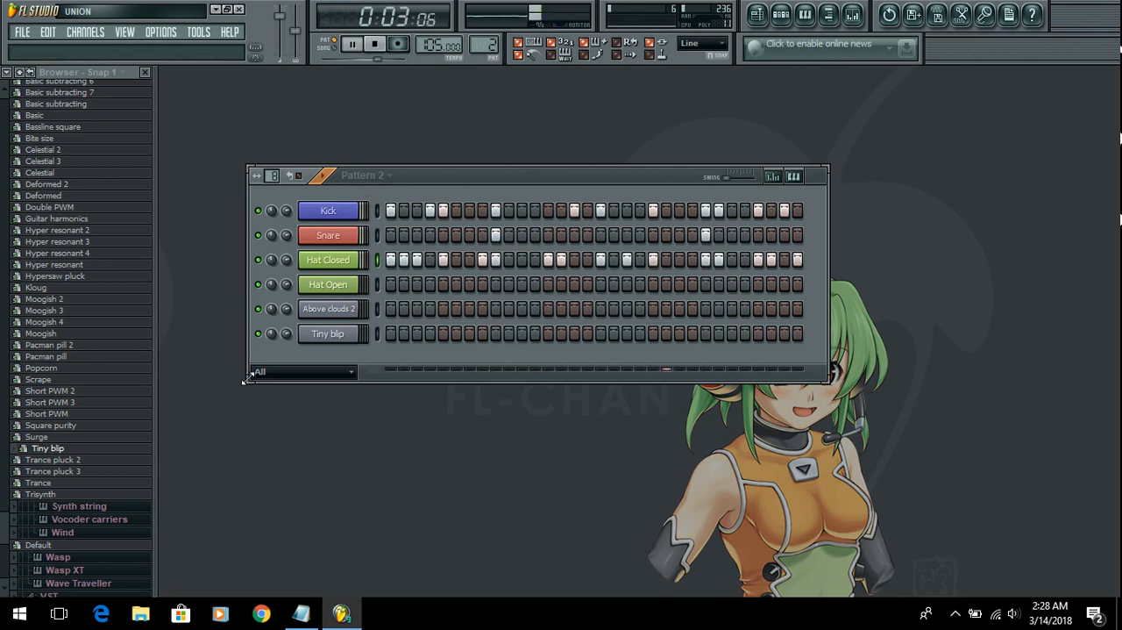
left_click(508, 284)
left_click(719, 284)
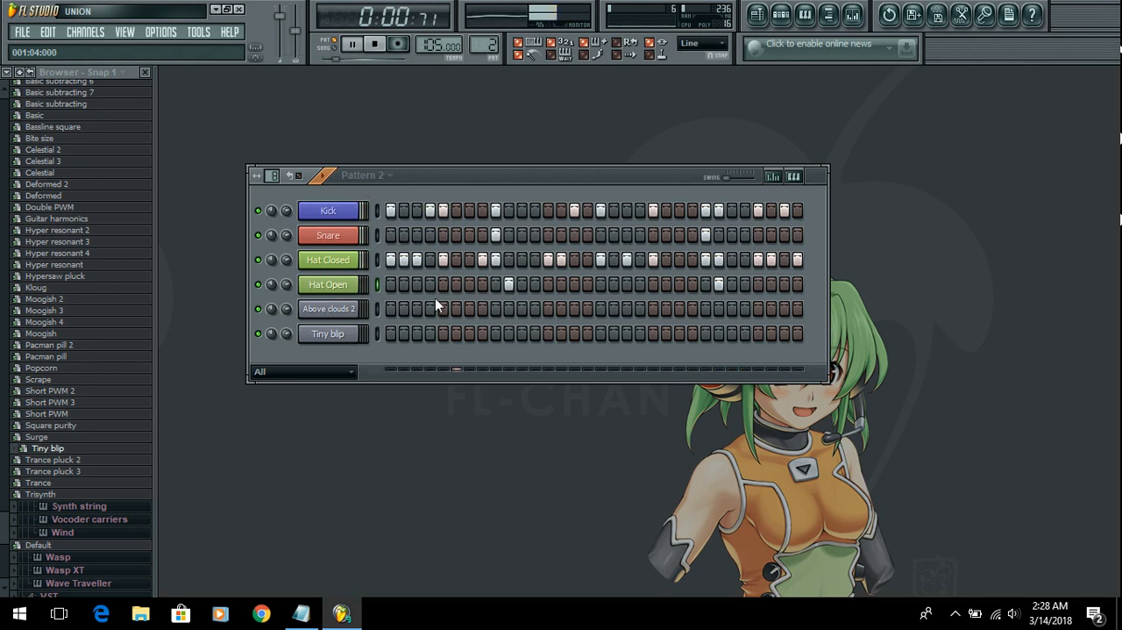
Step: In Pattern 2's piano roll for Above clouds 2, draw two consecutive 16-step notes, C5 followed by D5
right_click(363, 308)
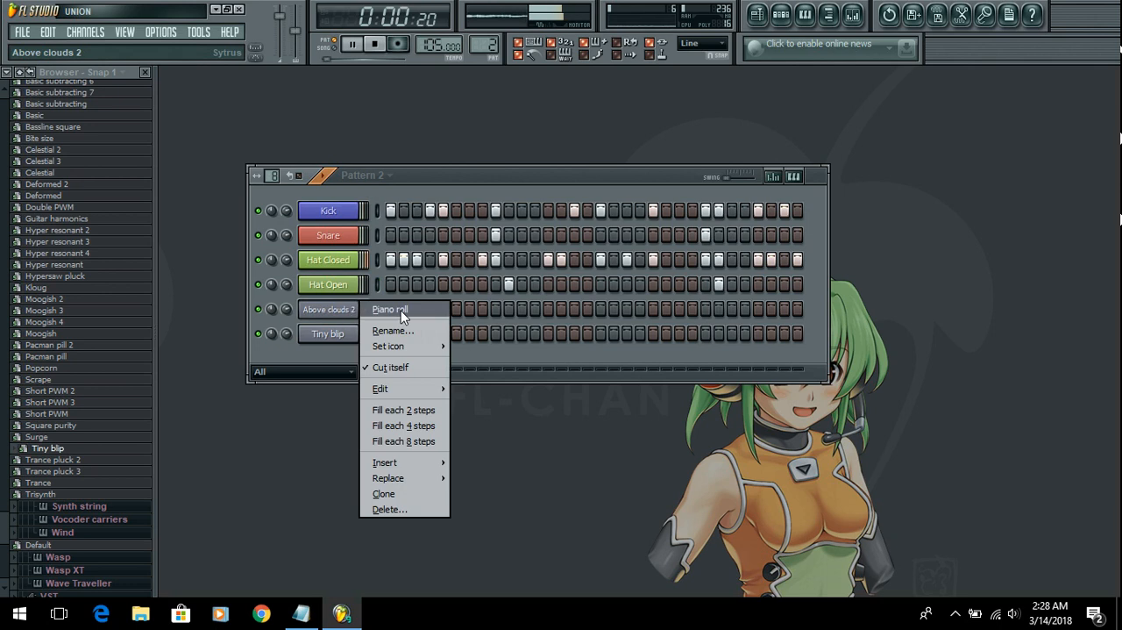
left_click(390, 310)
left_click(350, 307)
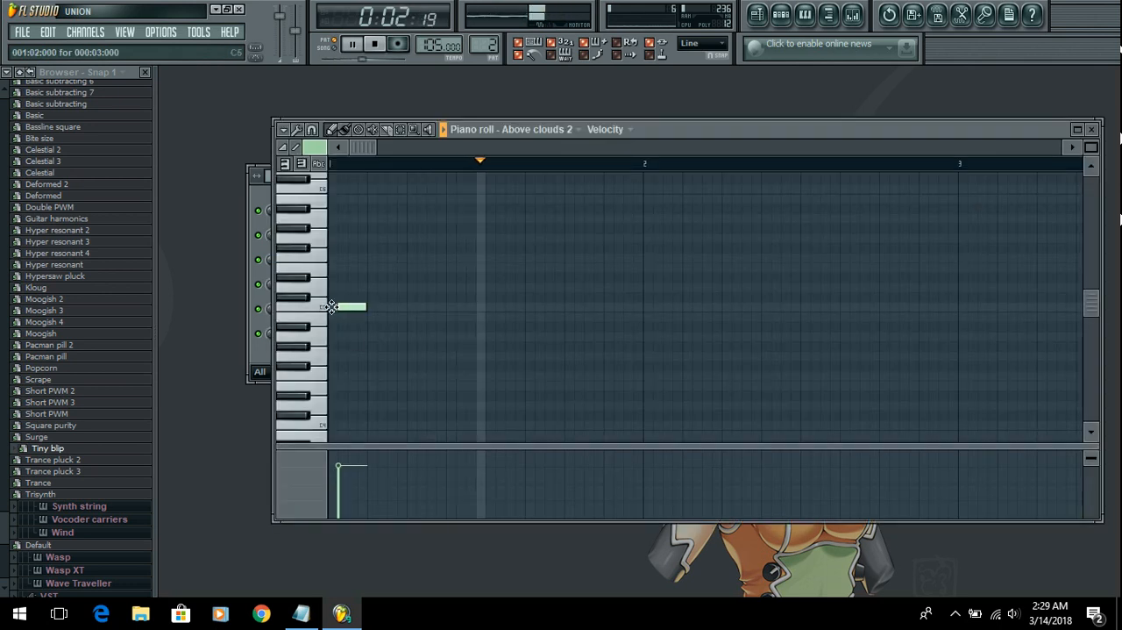
left_click_drag(355, 308, 485, 308)
left_click(489, 287)
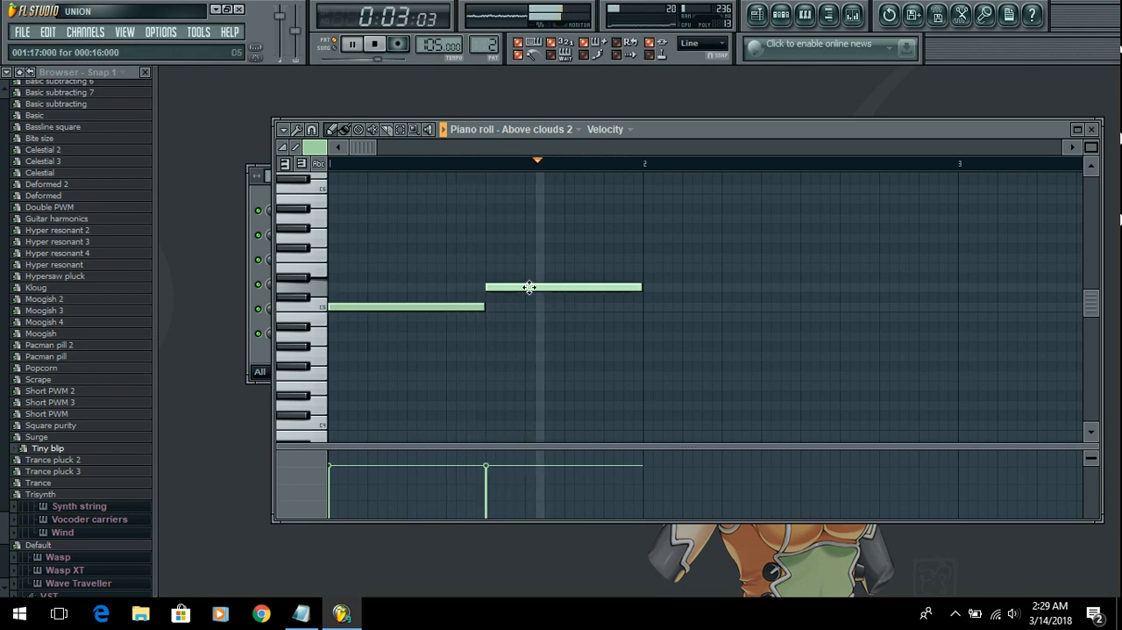
Step: Move the second Above clouds 2 note down to G#4, restart playback, and close the piano roll
left_click_drag(529, 286, 534, 336)
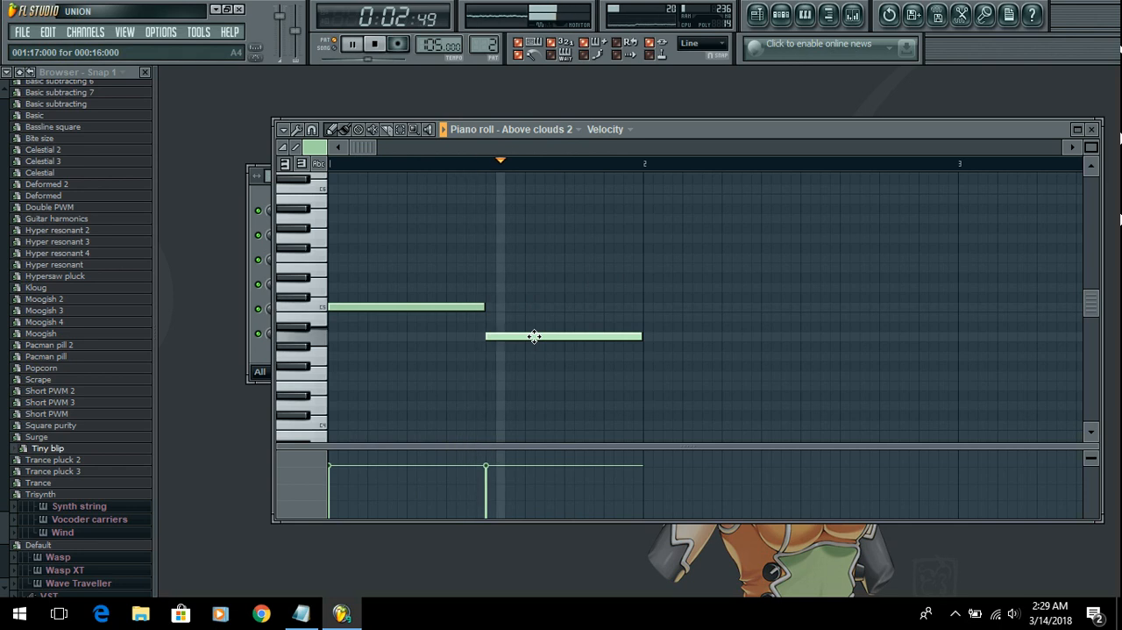
mouse_move(529, 345)
left_mouse_down()
mouse_move(529, 359)
mouse_move(526, 344)
left_mouse_up()
key("space")
key("space")
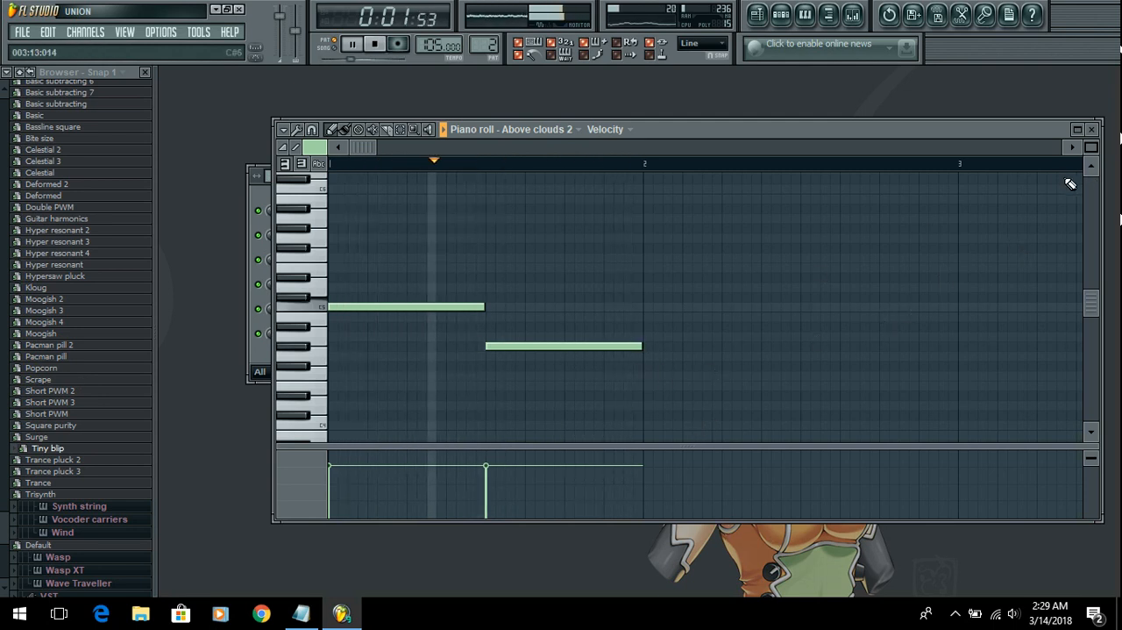
left_click(1102, 132)
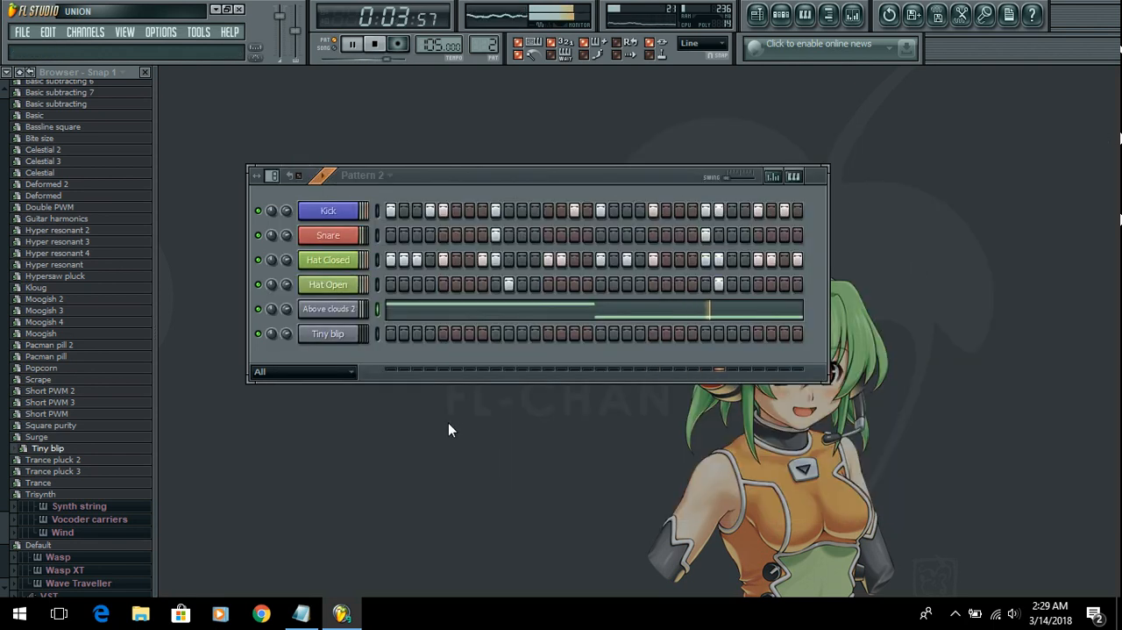
Step: Open the Tiny blip piano roll and place eight one-step C5 notes on every second step from step 1 to 15
right_click(354, 332)
left_click(408, 335)
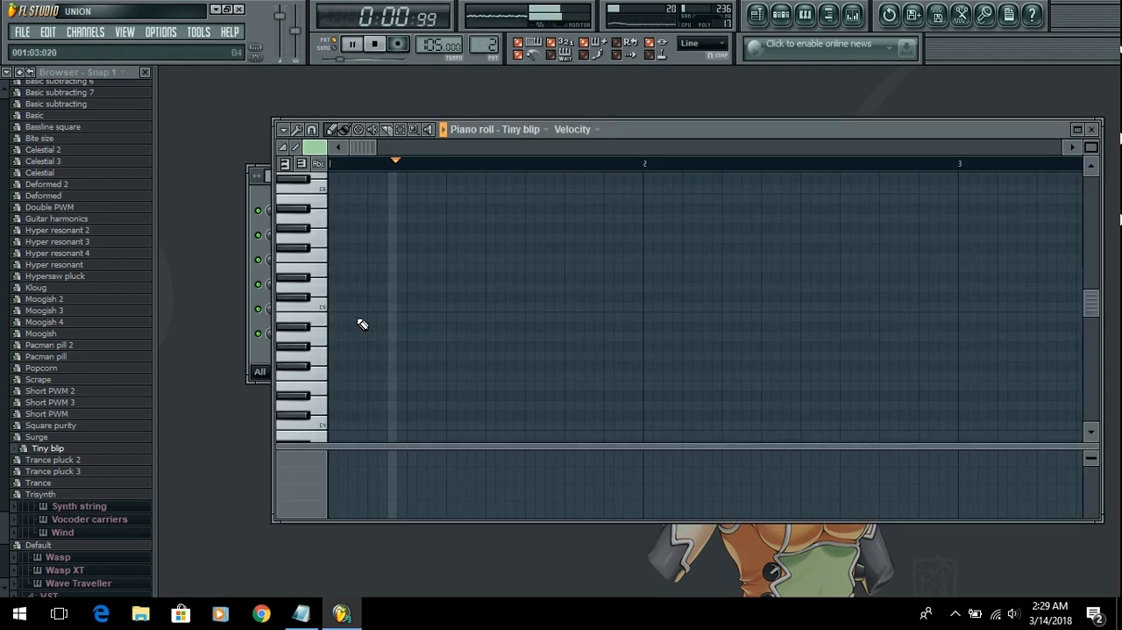
left_click_drag(483, 307, 334, 306)
left_click(352, 307)
left_click(372, 307)
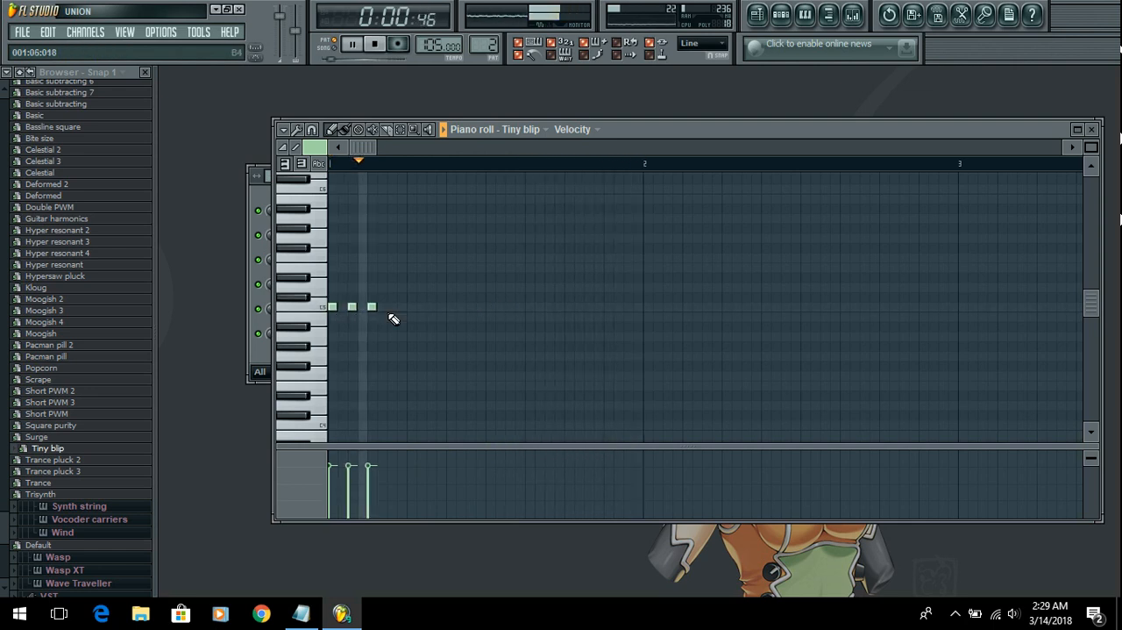
left_click(392, 307)
left_click(411, 307)
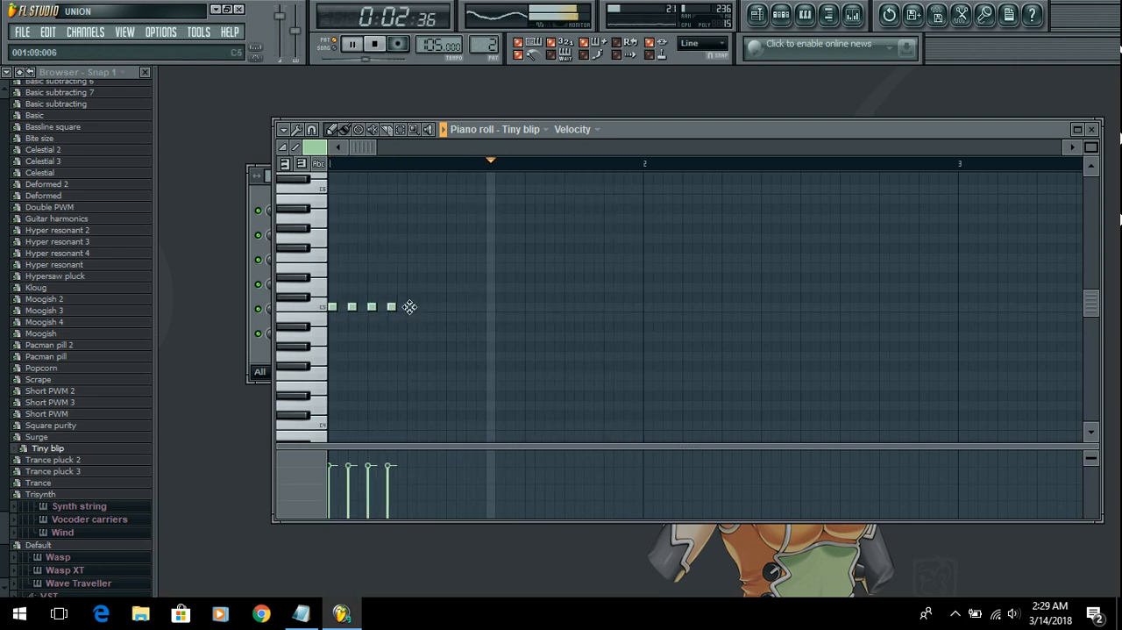
left_click(431, 307)
left_click(450, 307)
left_click(470, 307)
Step: Add one-step G#4 notes to Tiny blip at steps 17, 20, 23, 26, 29 and 32, and close the piano roll
left_click(489, 344)
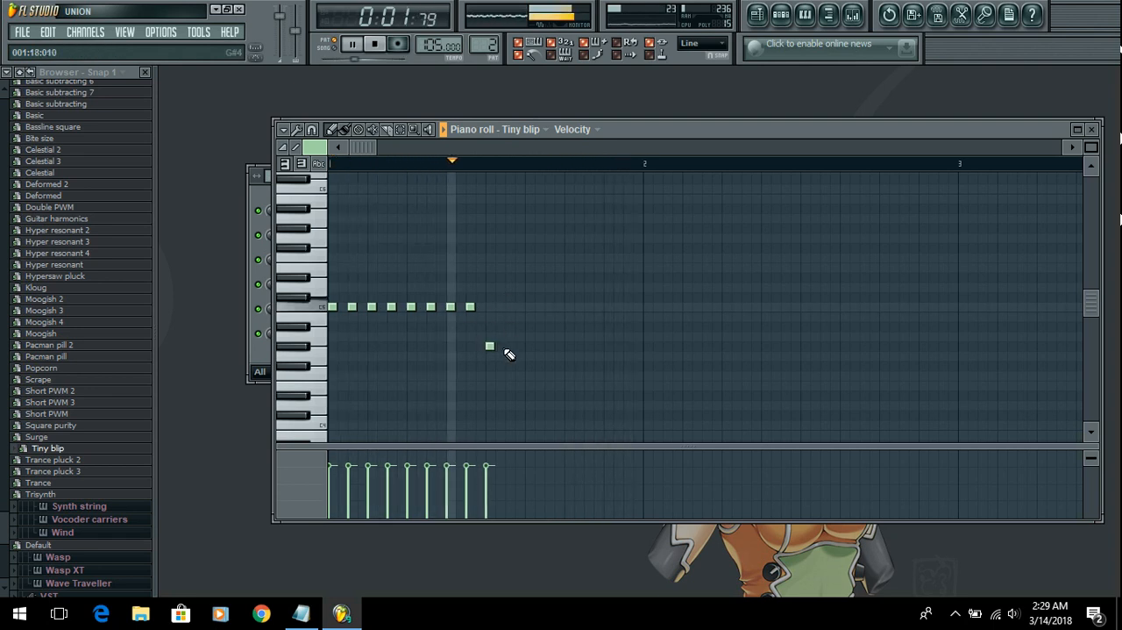
left_click(520, 344)
right_click(521, 346)
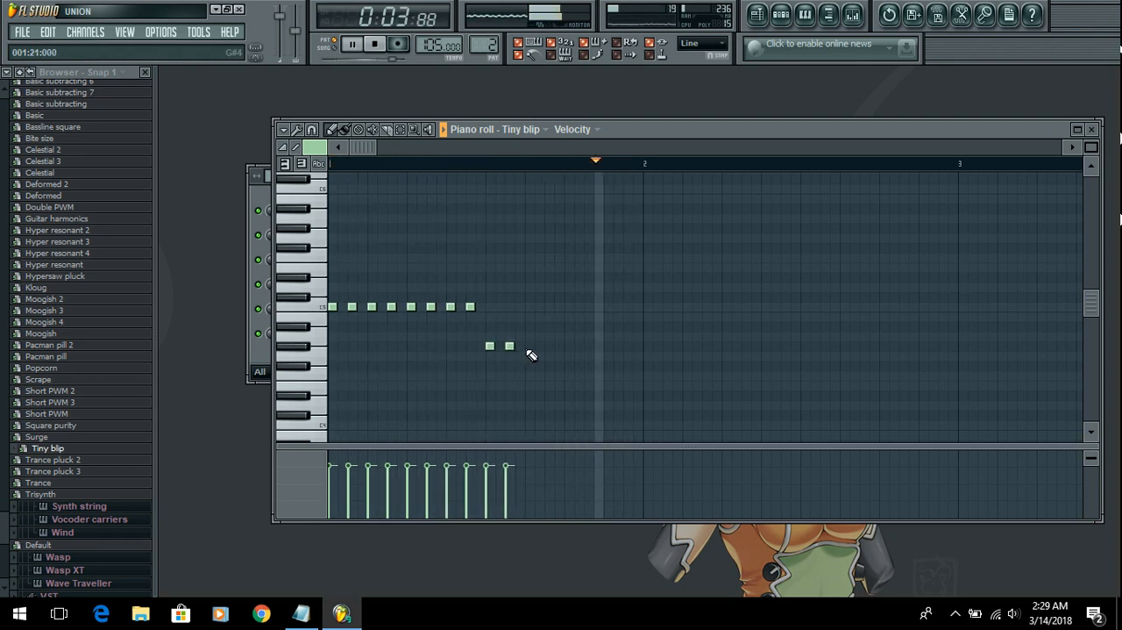
right_click(510, 346)
left_click(519, 345)
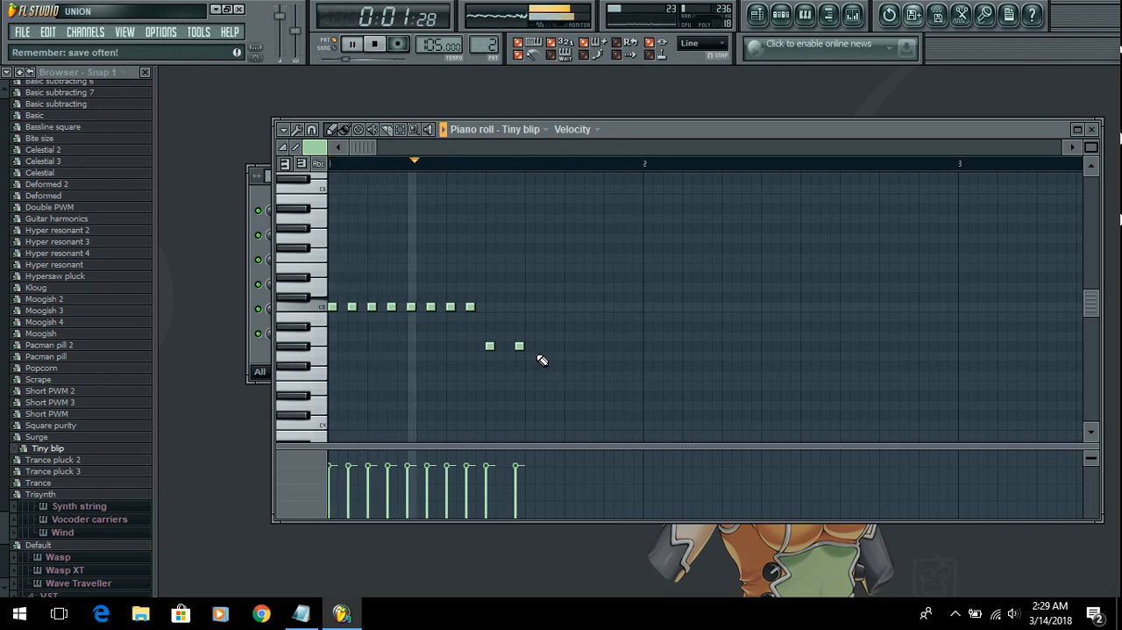
left_click(547, 346)
left_click(585, 346)
left_click(578, 345)
right_click(585, 346)
left_click(607, 345)
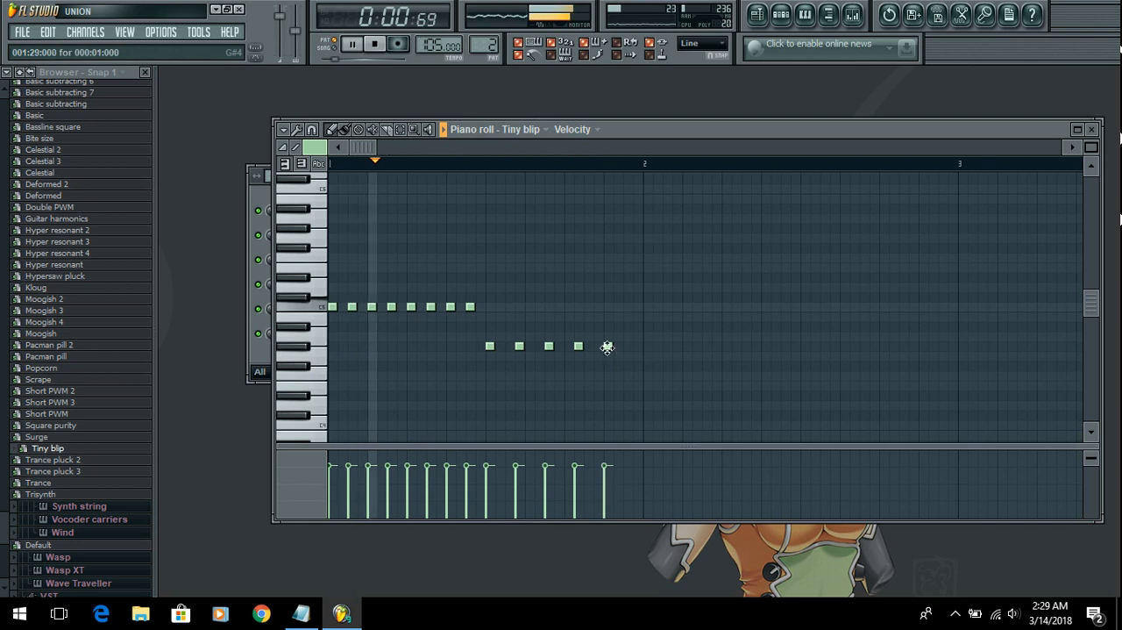
left_click(636, 345)
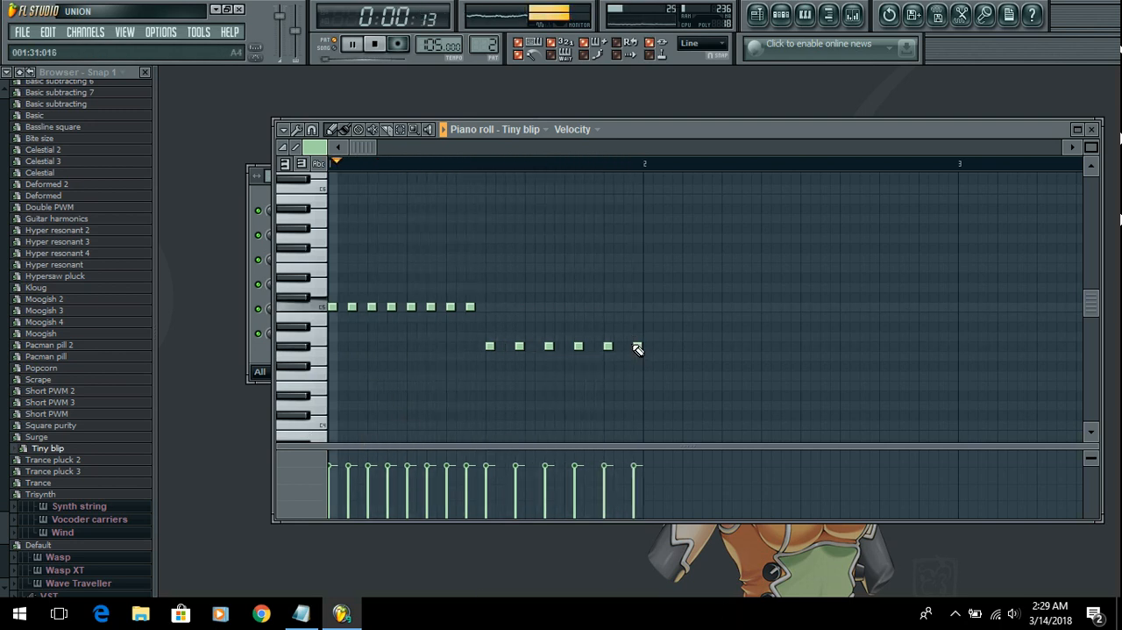
left_click(1092, 129)
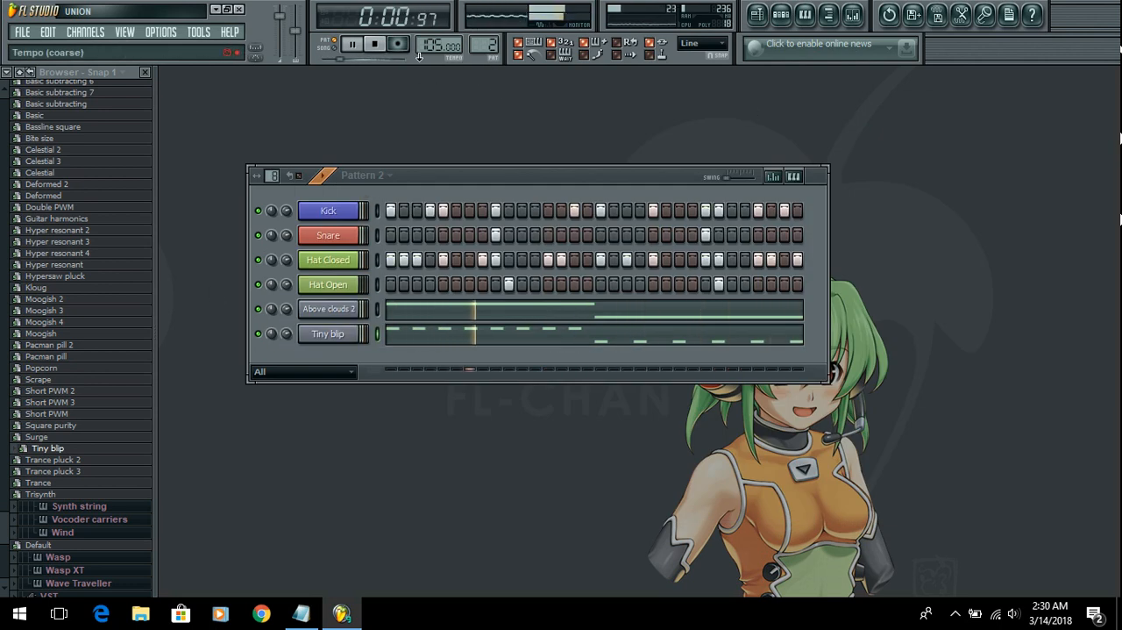
Step: Stop playback, switch back to Pattern 1, and reposition the step sequencer window closer to the toolbar
left_click(389, 46)
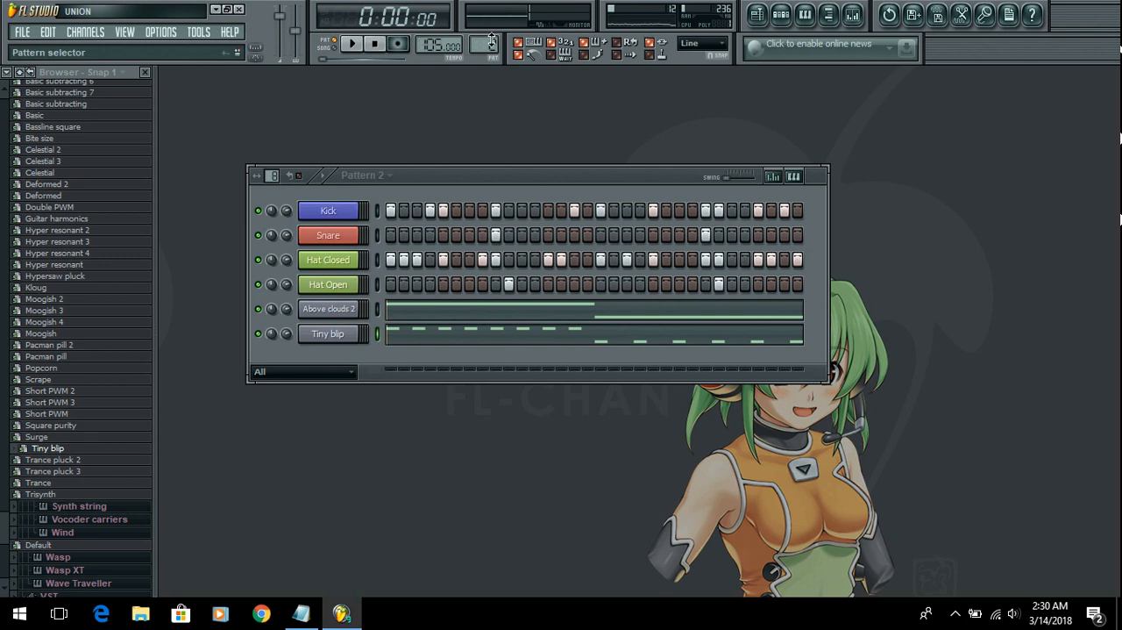
left_click_drag(484, 44, 484, 53)
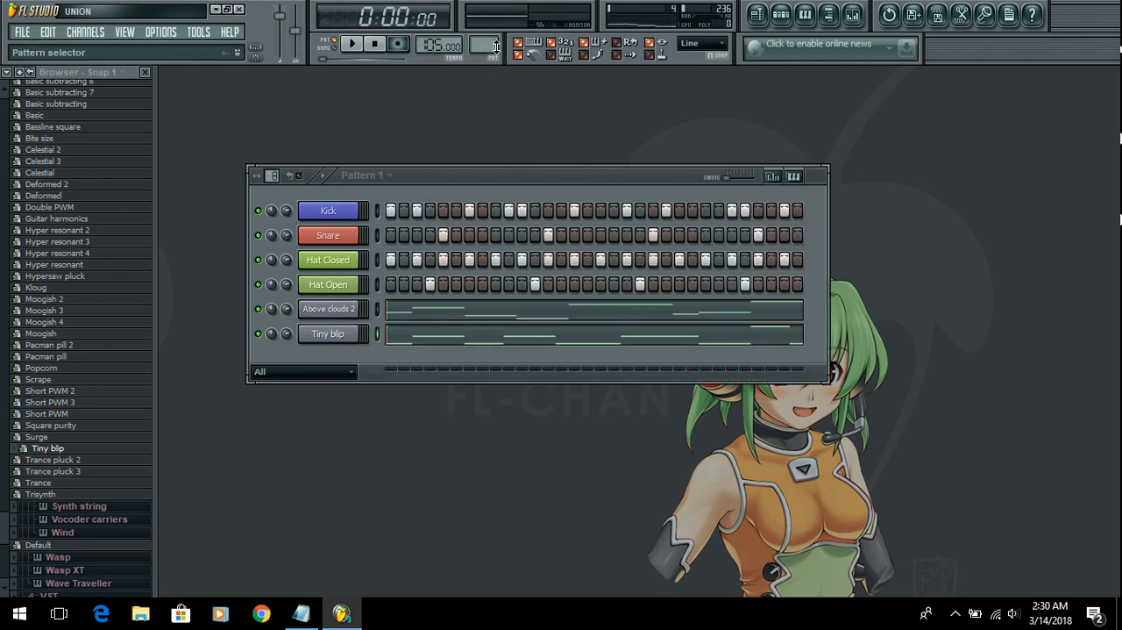
left_click_drag(515, 188, 563, 139)
Step: Switch to the Notepad outline, highlight the step sequencer line and the "4. Playlist - Complete Song Destination" line, and minimize the notes
left_click(301, 613)
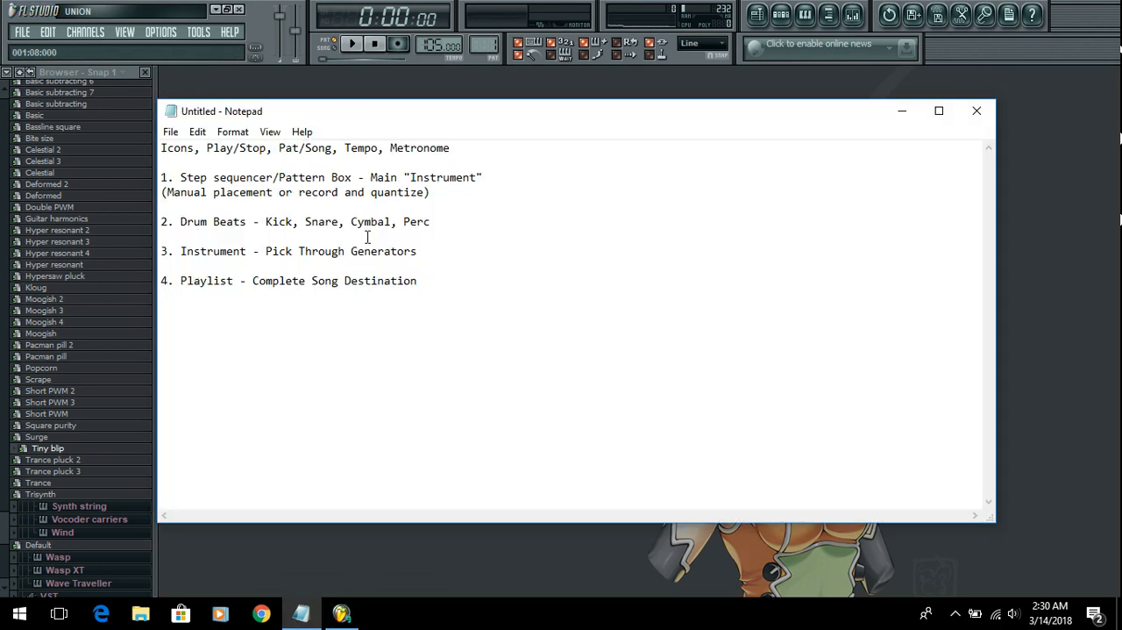
left_click_drag(206, 178, 452, 177)
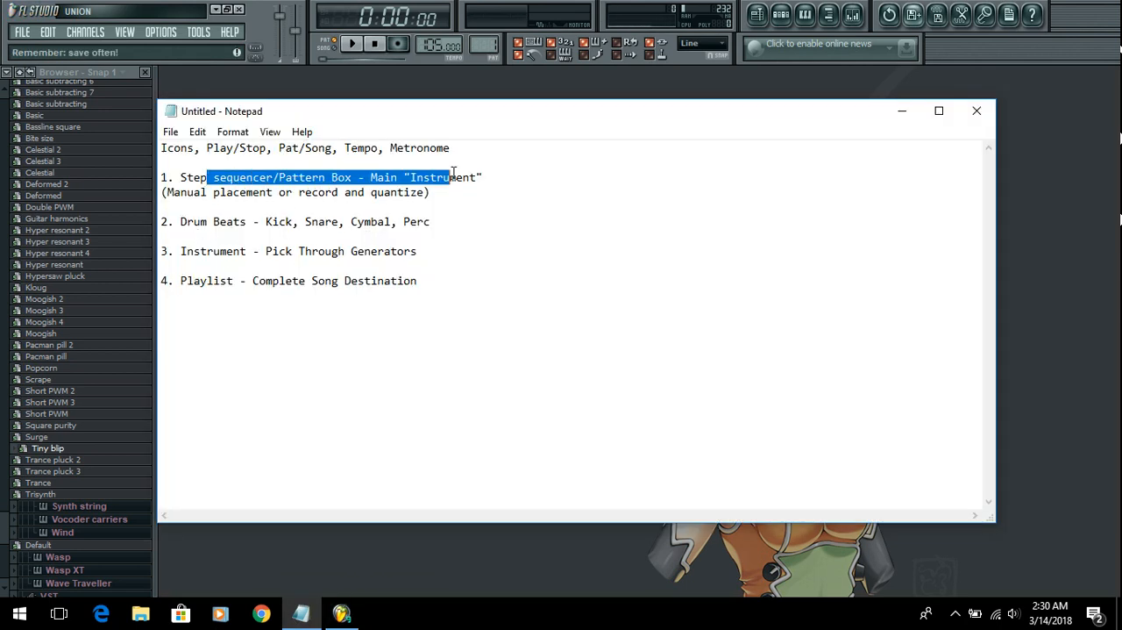
left_click(470, 296)
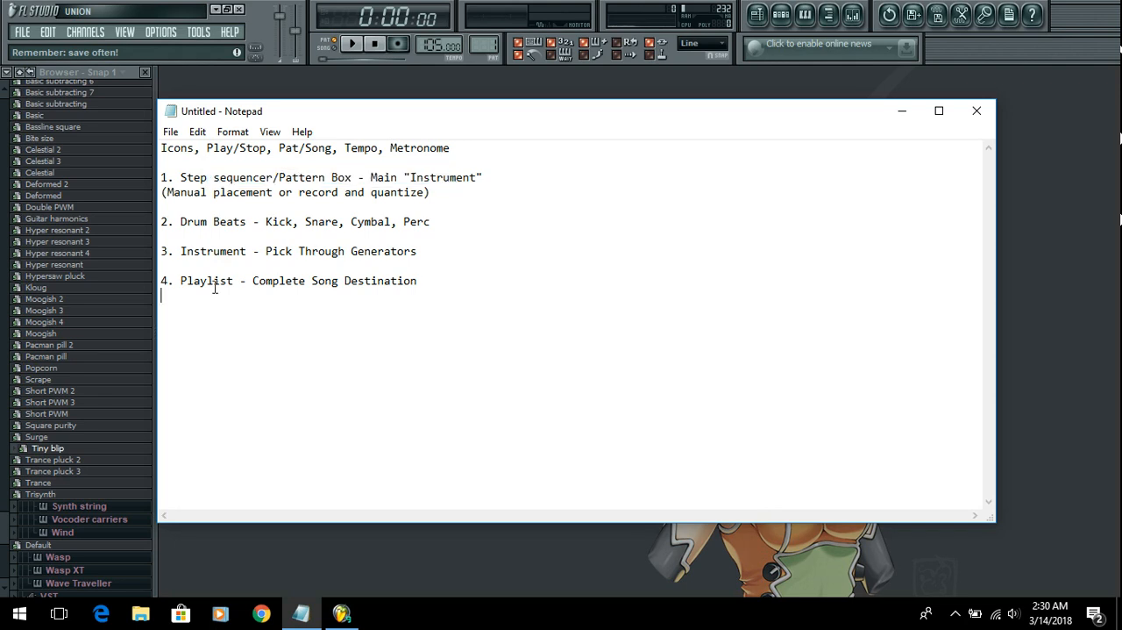
left_click_drag(166, 283, 433, 276)
left_click(436, 328)
left_click_drag(257, 283, 440, 298)
left_click(443, 305)
left_click(903, 113)
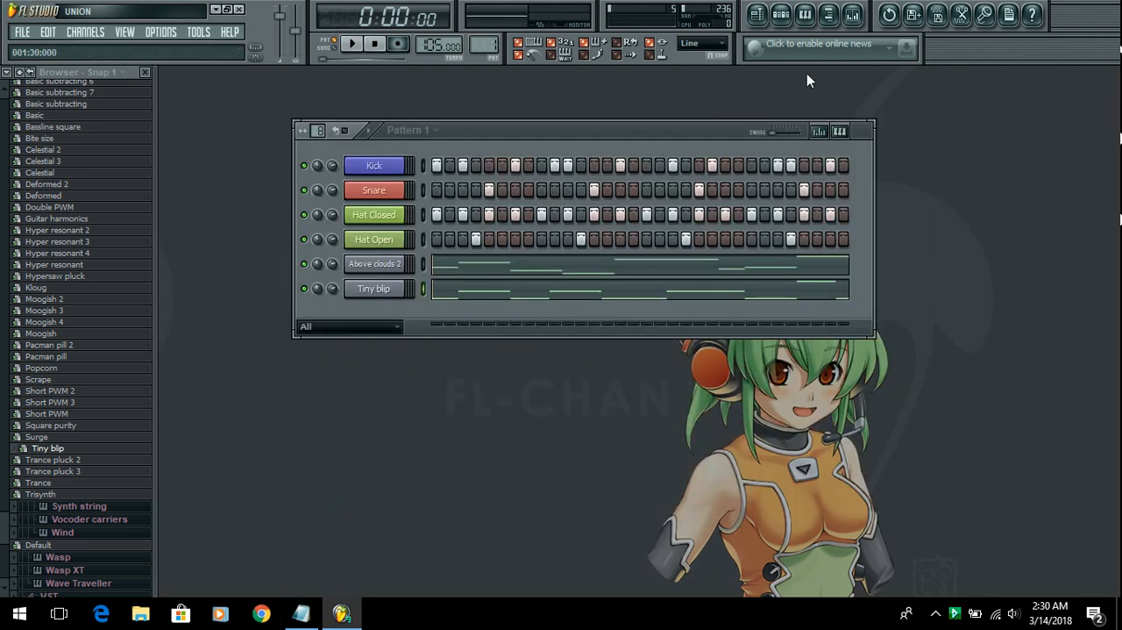
Step: Open the playlist, hide the browser, and leave the playlist window maximized
left_click(759, 15)
left_click(830, 17)
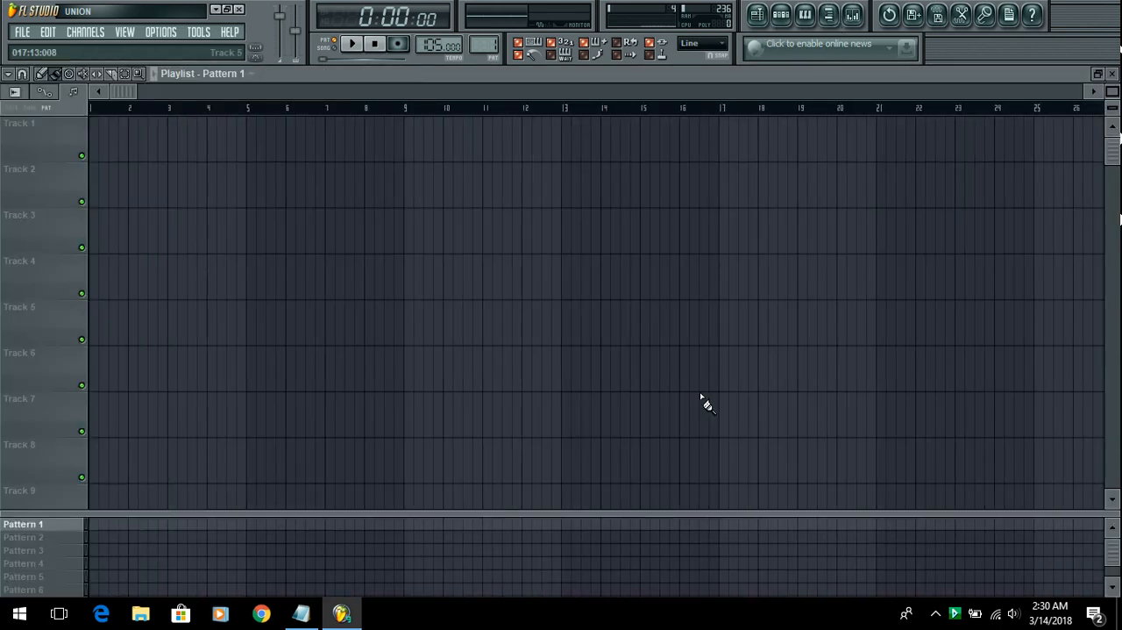
left_click(1098, 74)
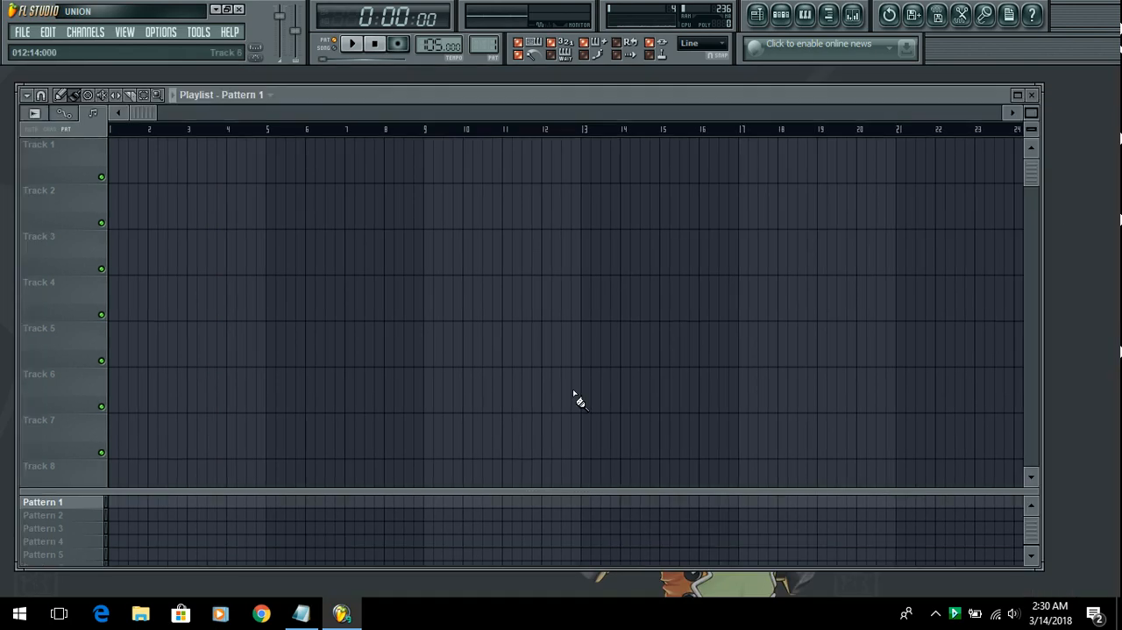
left_click(1018, 96)
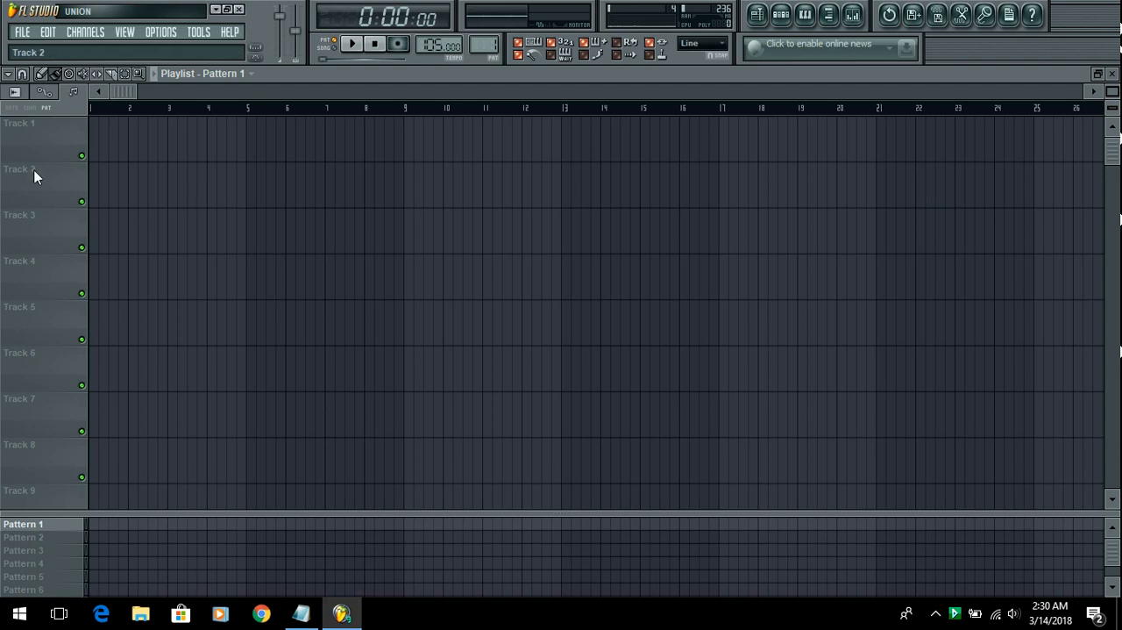
Step: Mute playlist tracks 2, 3 and 4 and unmute all three again
left_click(81, 294)
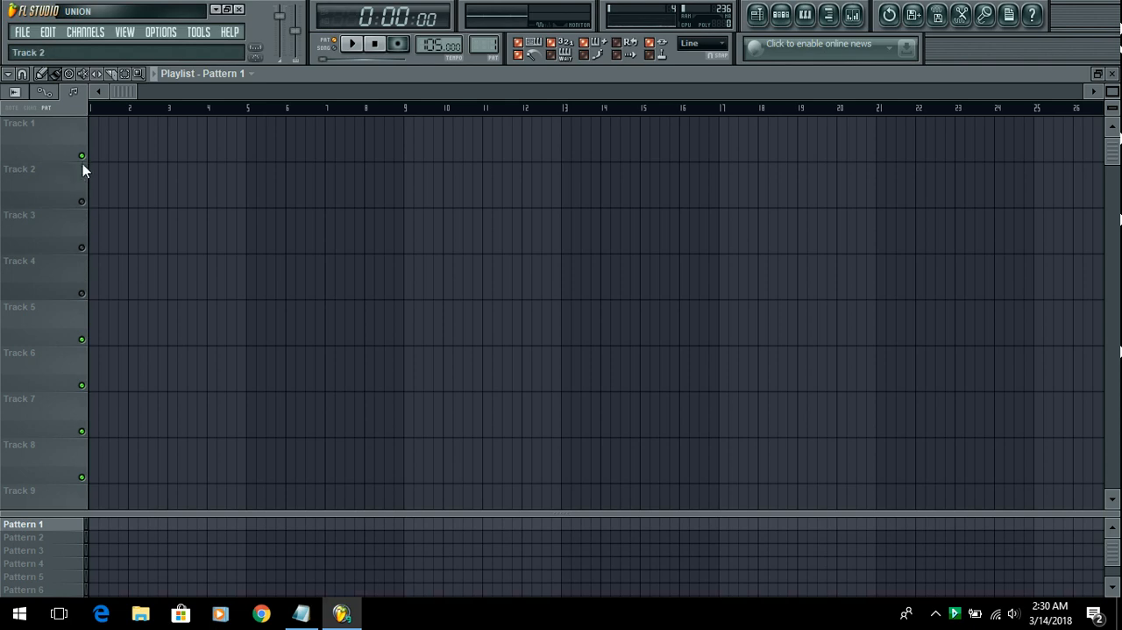
left_click(82, 201)
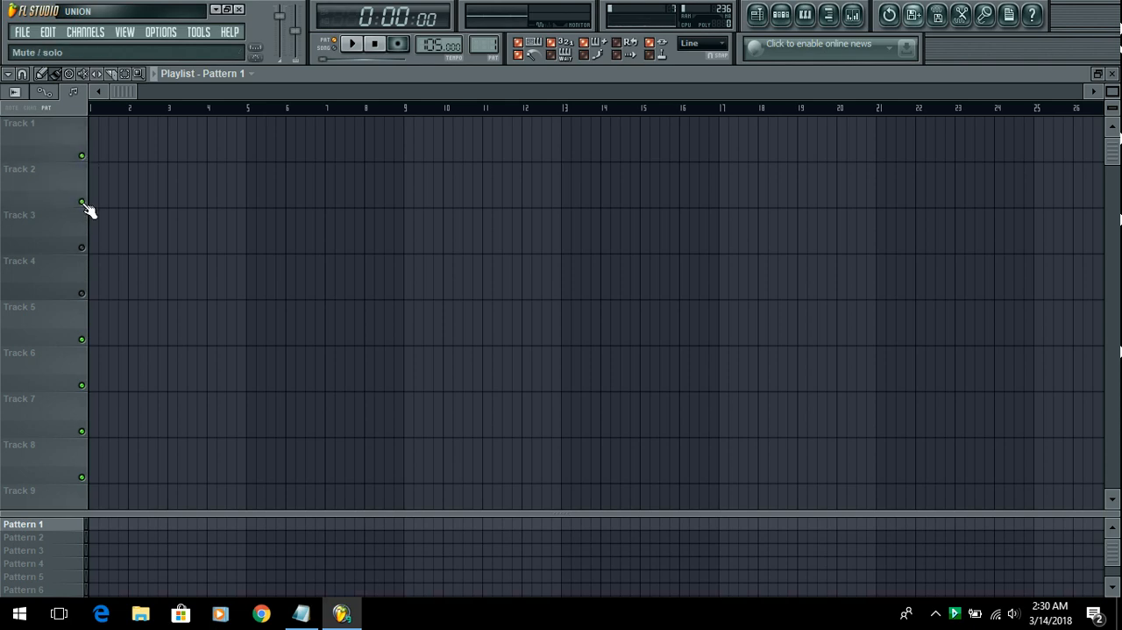
left_click(81, 248)
left_click(82, 294)
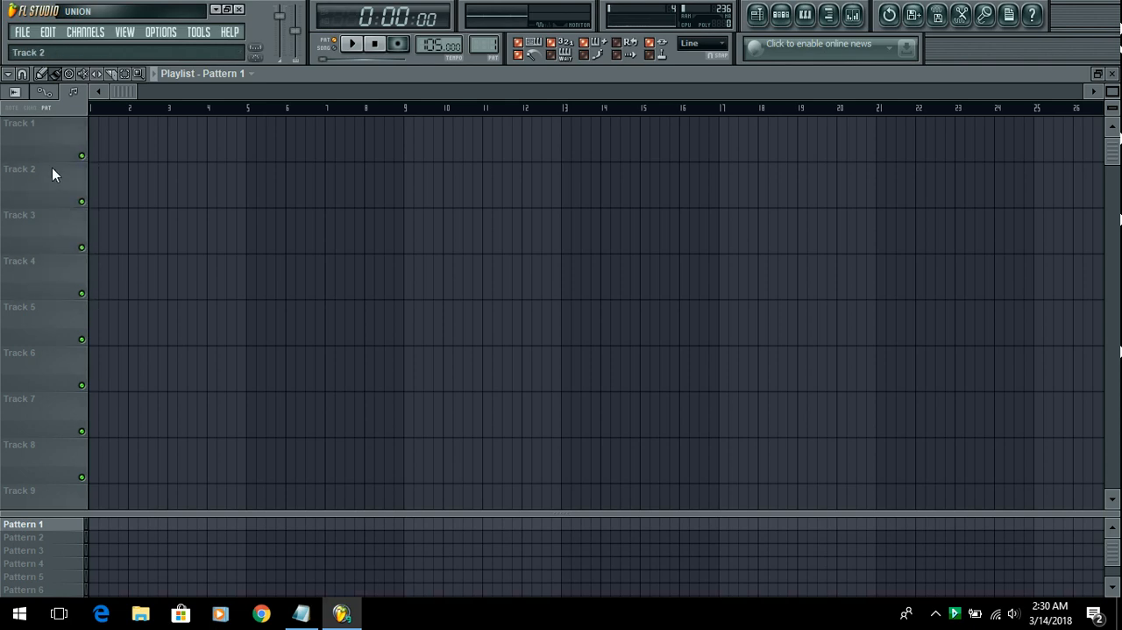
right_click(30, 163)
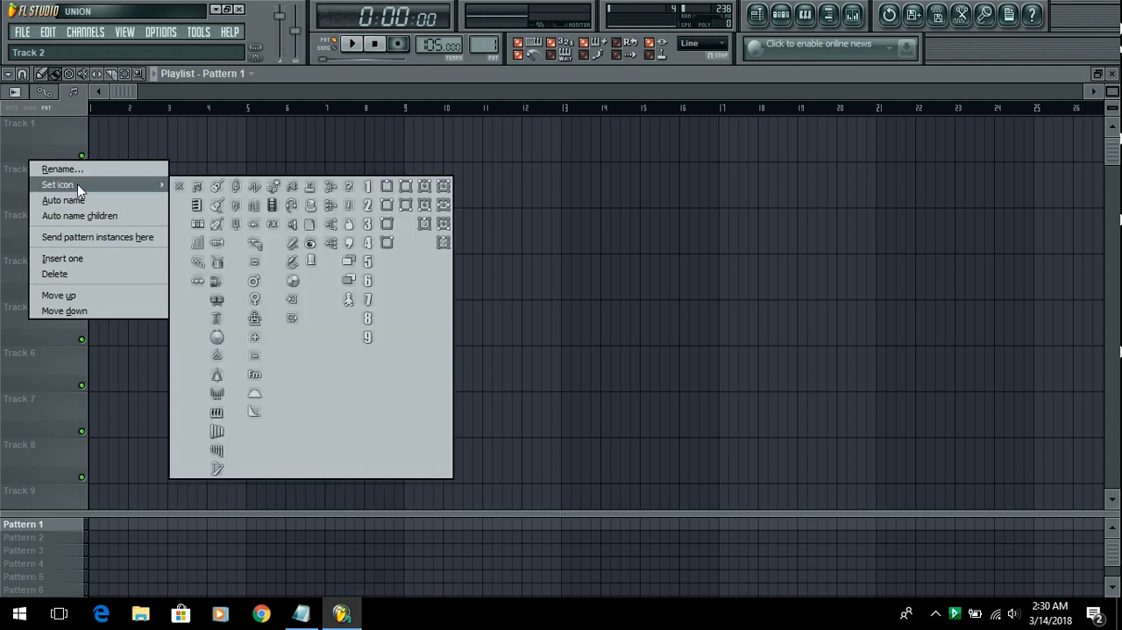
left_click(83, 170)
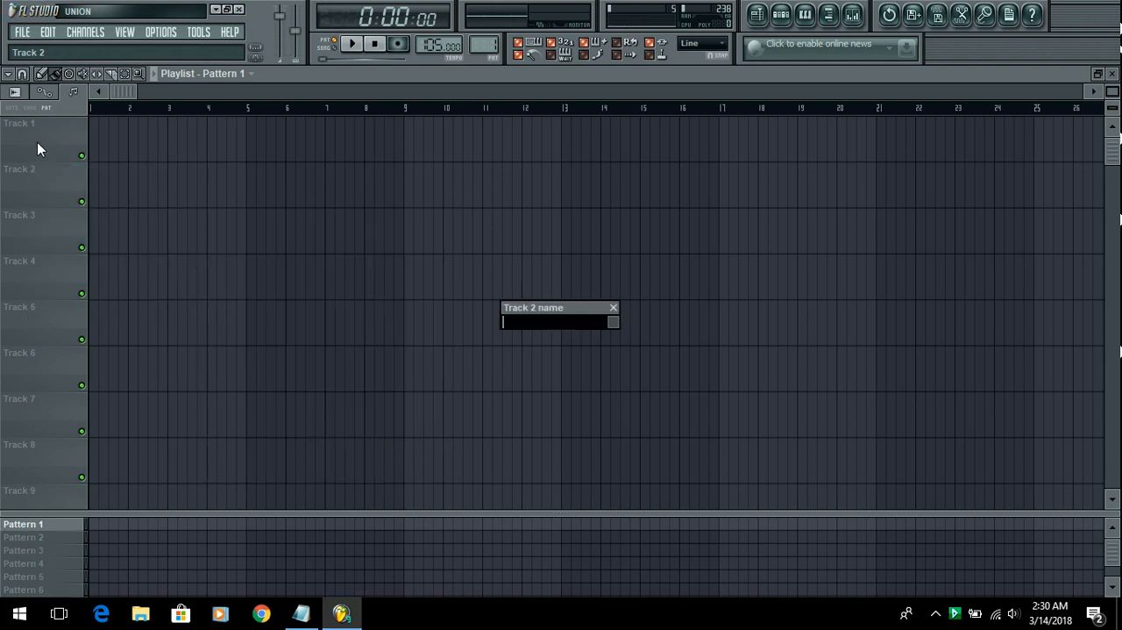
left_click(614, 308)
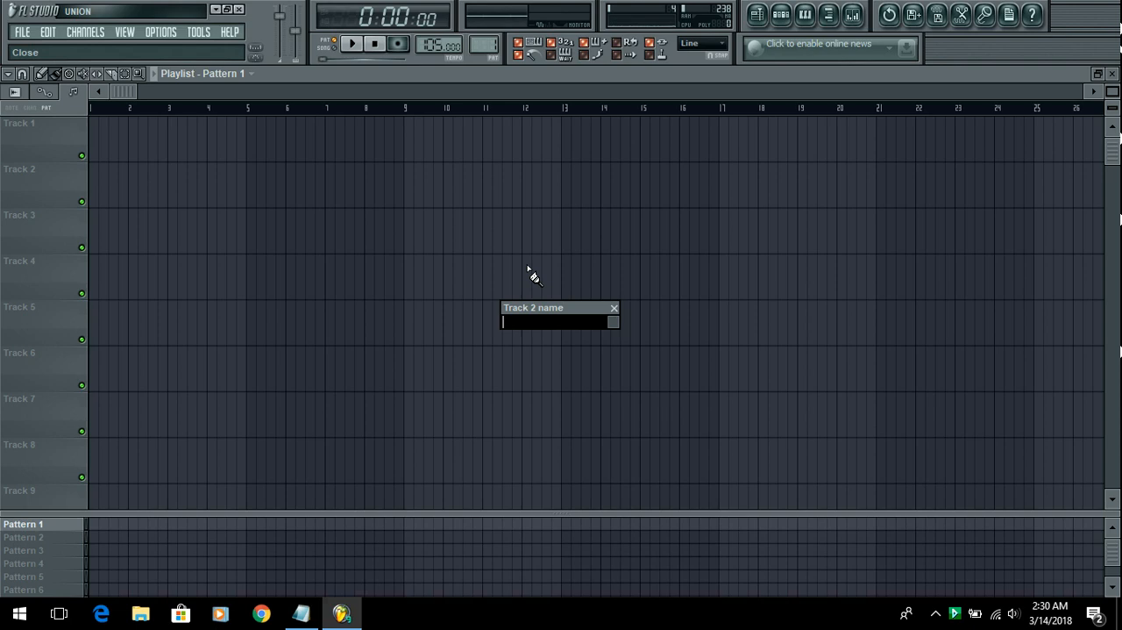
Step: Rename playlist Track 1 as "Main Patterns" and give it a green colour
right_click(29, 141)
left_click(102, 125)
type("Main Patterns")
left_click(613, 321)
left_click(652, 306)
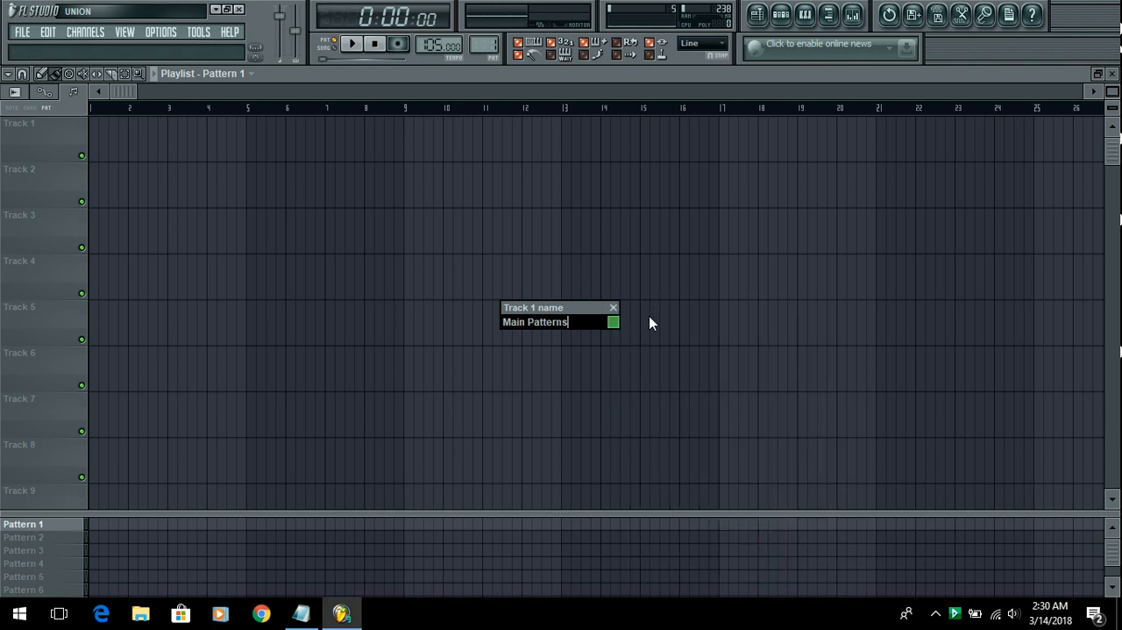
key("Return")
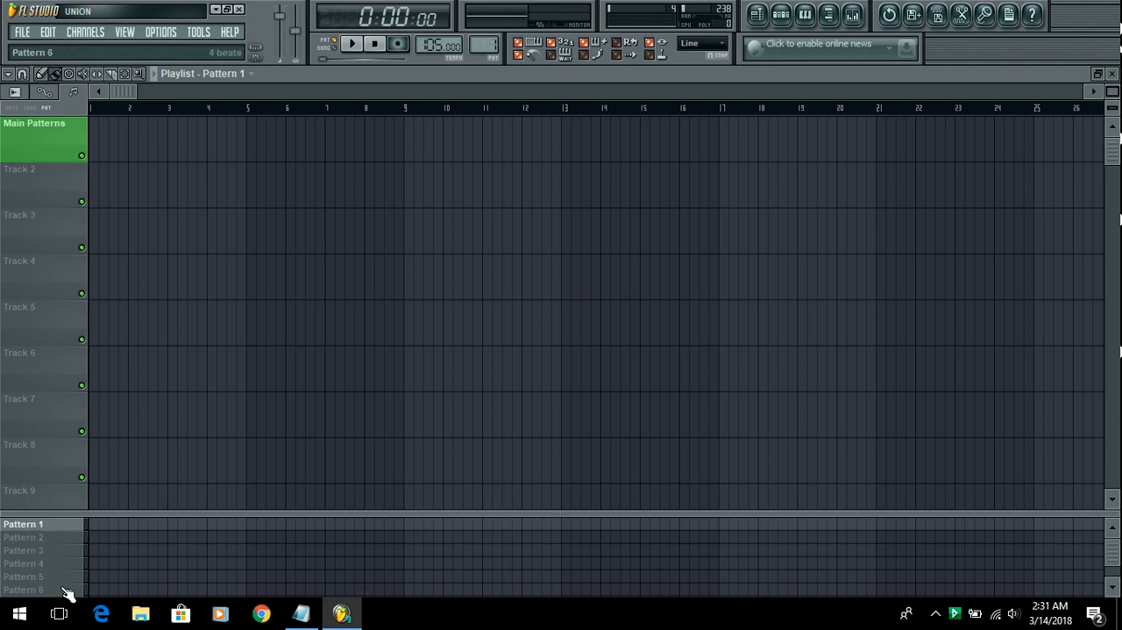
Step: Look through the pattern list and place a Pattern 1 clip at bar 1 of the Main Patterns track
scroll(67, 573, "down", 4)
scroll(68, 574, "up", 4)
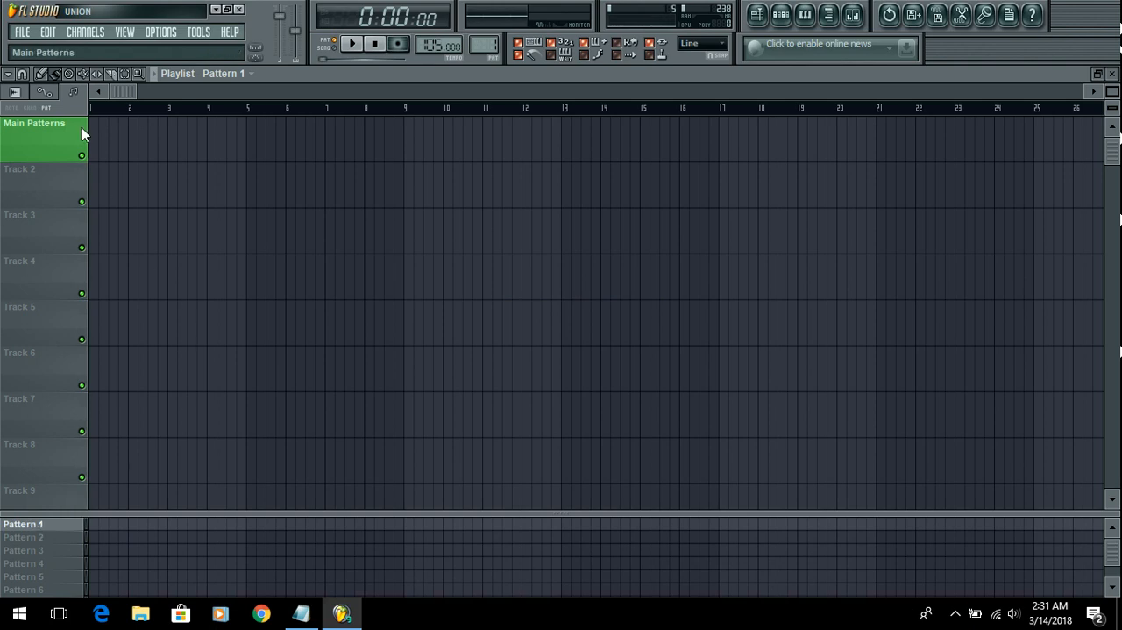
left_click(97, 147)
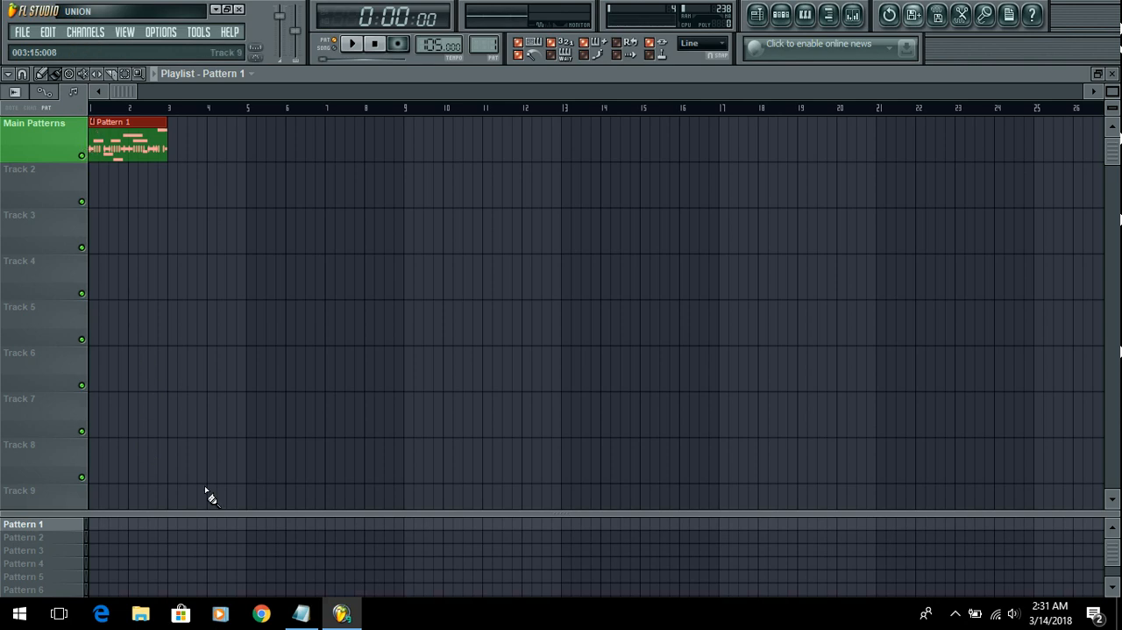
Step: Scatter eight more Pattern 1 clips across the playlist: one each on tracks 1, 4, 5 and 7, and two each on tracks 2 and 8
left_click(153, 186)
left_click(221, 321)
left_click(439, 279)
left_click(438, 144)
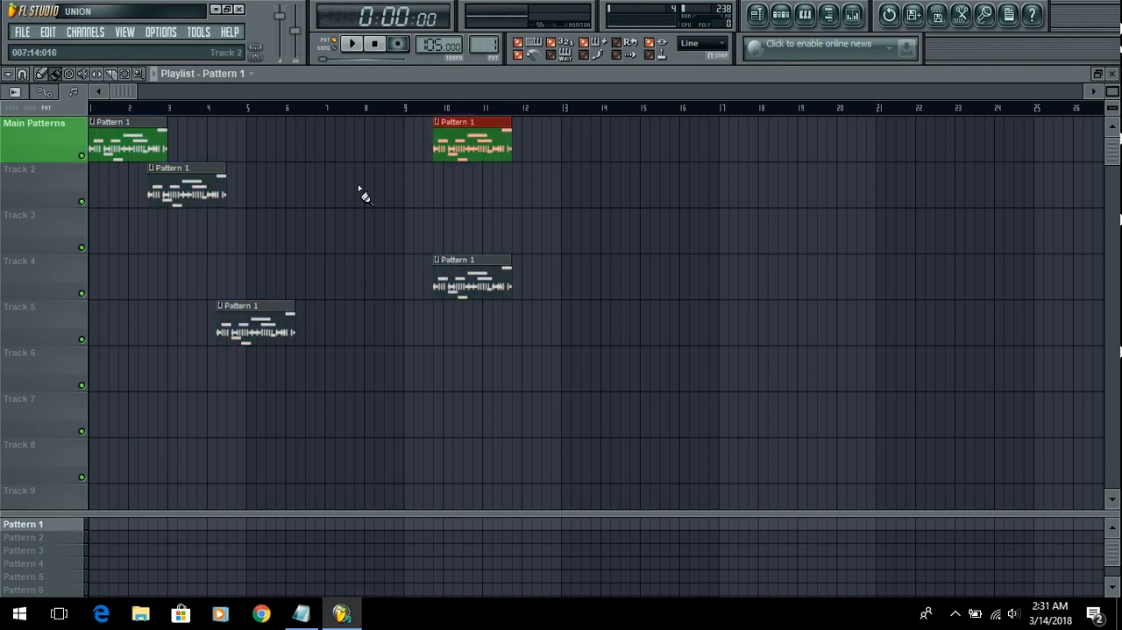
left_click(359, 186)
left_click(389, 460)
left_click(309, 460)
left_click(210, 416)
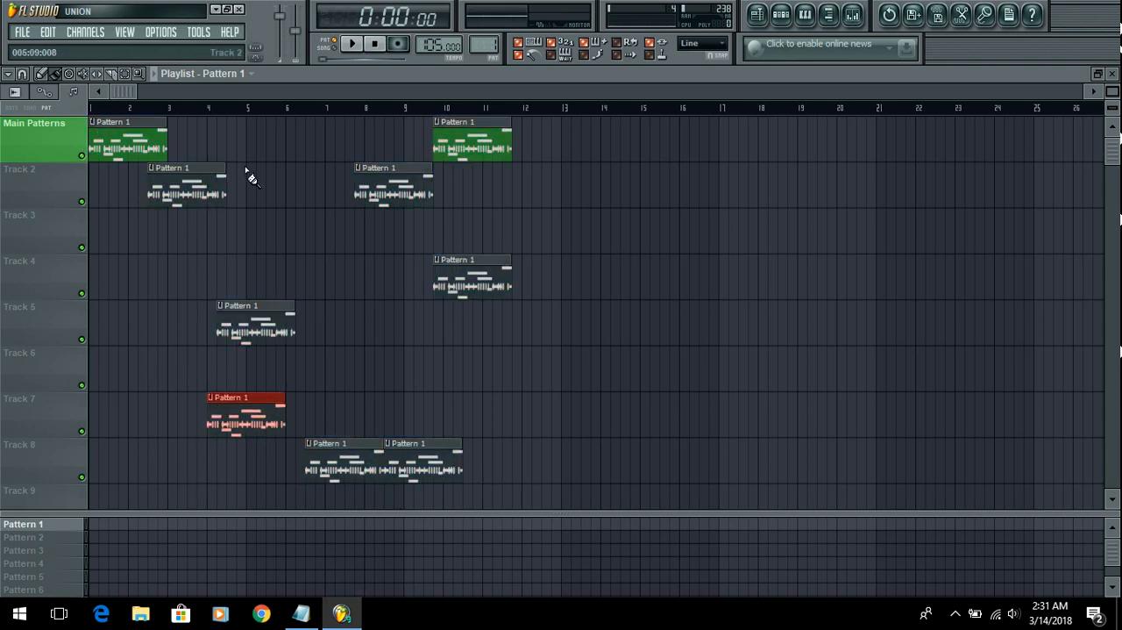
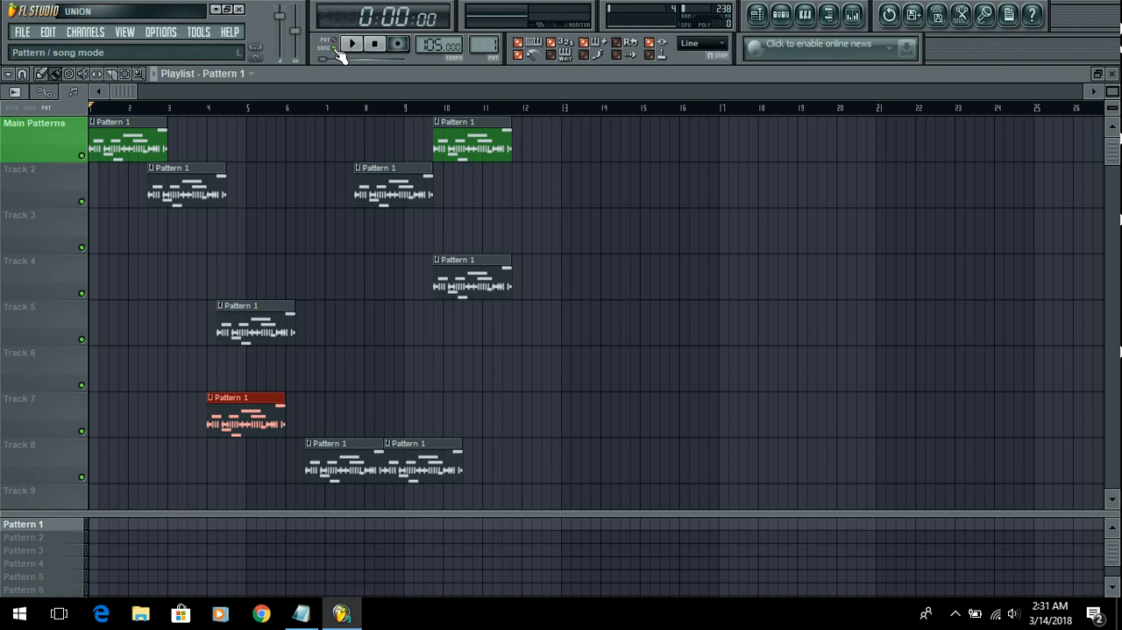
Step: Play back the scattered Pattern 1 clips in song mode and stop playback
left_click(209, 119)
key("space")
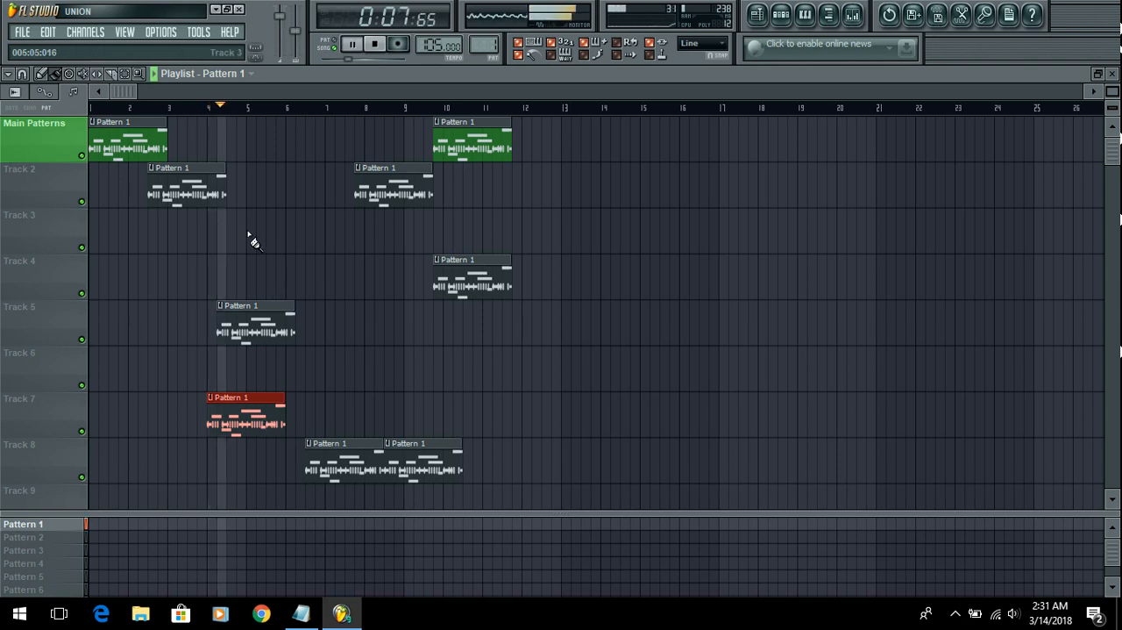
key("space")
Step: Delete the eight scattered Pattern 1 clips, keeping only the one at bar 1 of the Main Patterns track
right_click(473, 135)
right_click(470, 279)
right_click(421, 463)
right_click(363, 466)
right_click(394, 186)
right_click(273, 324)
right_click(236, 415)
right_click(197, 186)
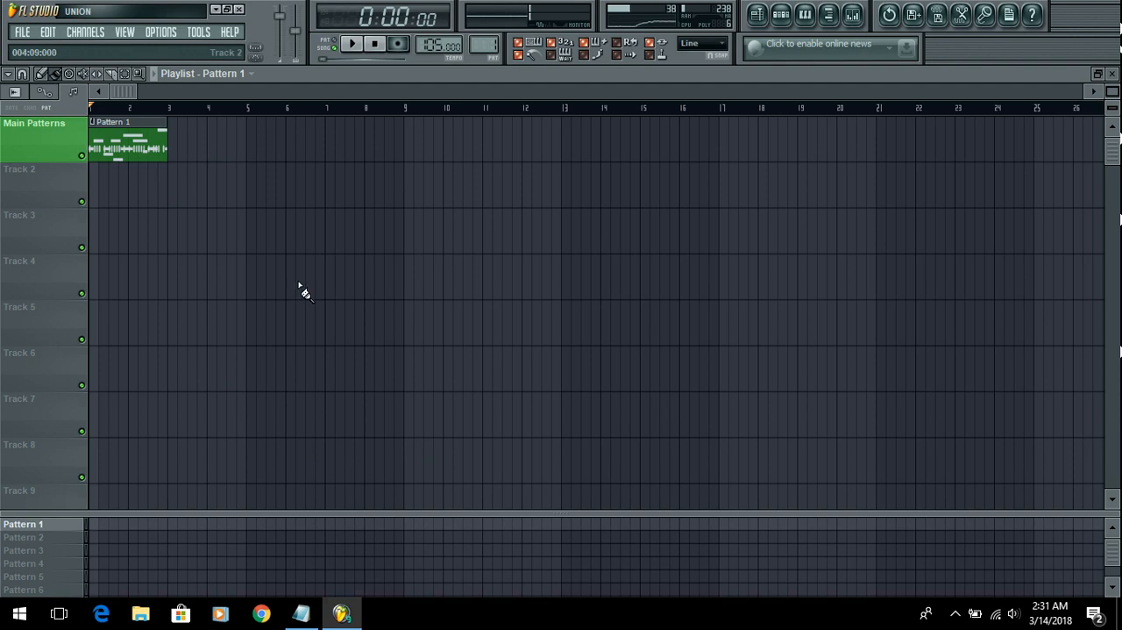
Step: On the Main Patterns track, add a Pattern 1 clip at bar 3 and Pattern 2 clips at bars 5 and 7
left_click(173, 155)
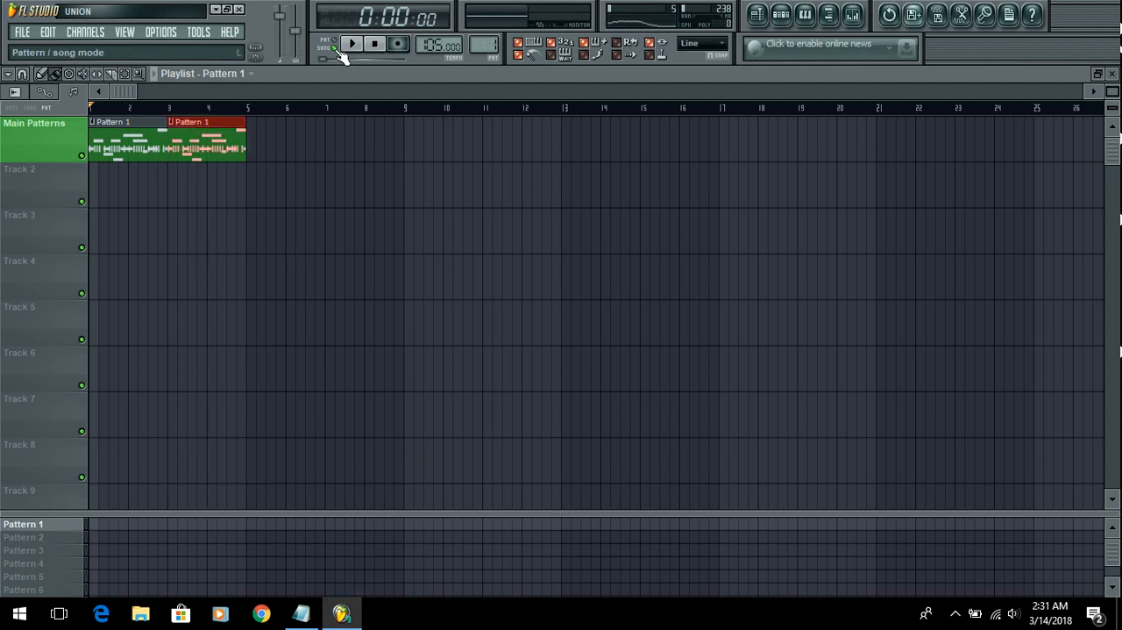
left_click(47, 538)
left_click(255, 151)
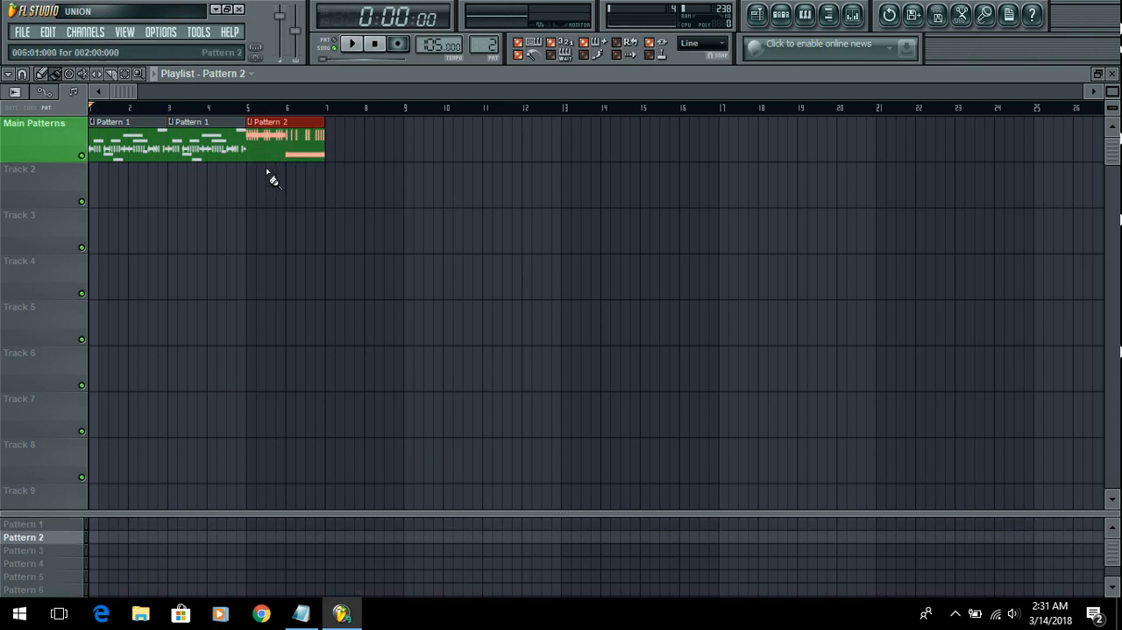
left_click(333, 151)
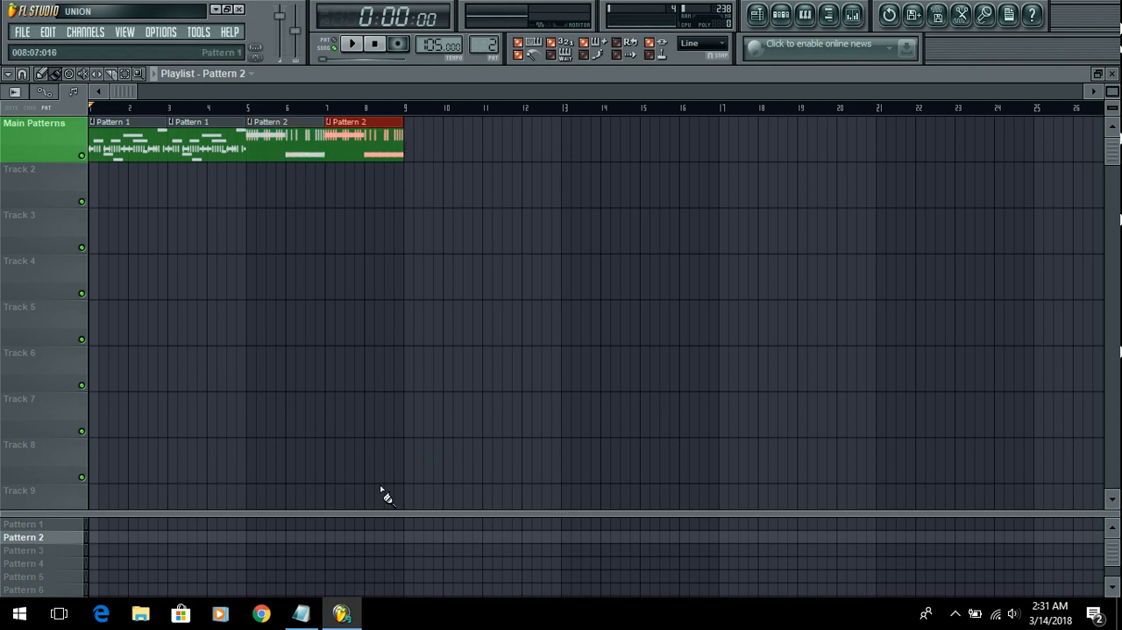
Step: Play the start of the four-clip arrangement on the Main Patterns track and stop playback
left_click(351, 44)
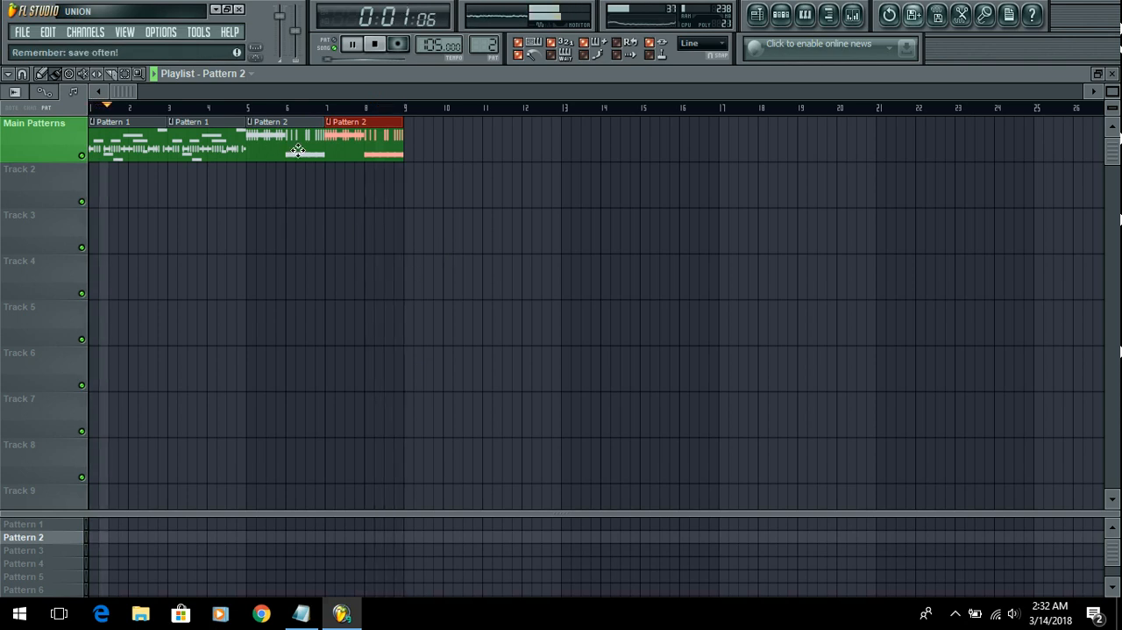
key("space")
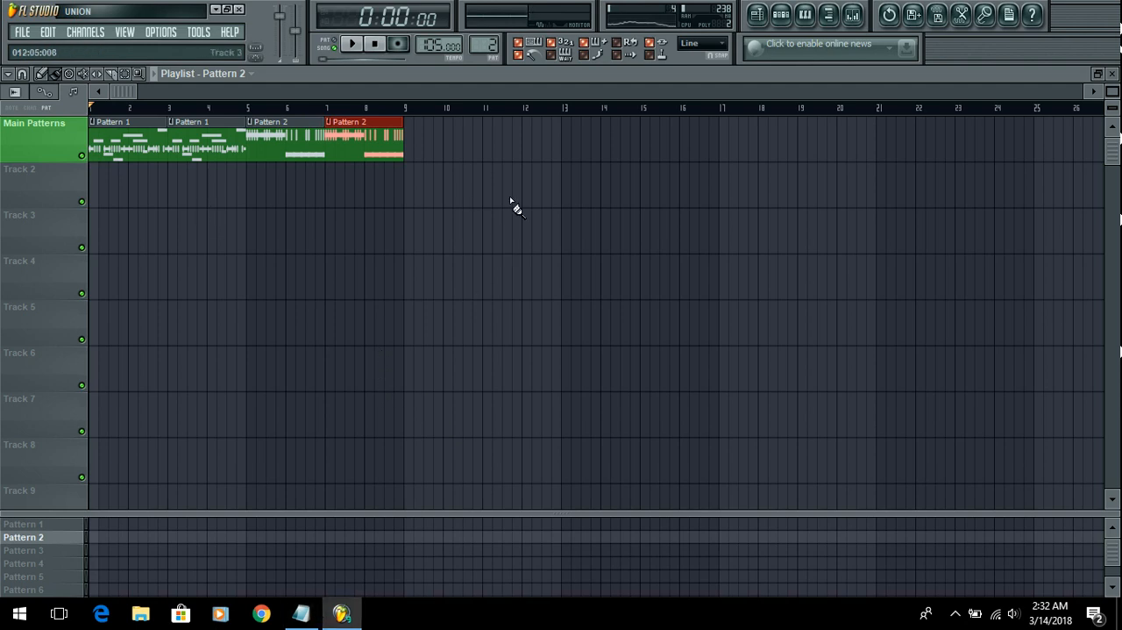
left_click(376, 216, "ctrl")
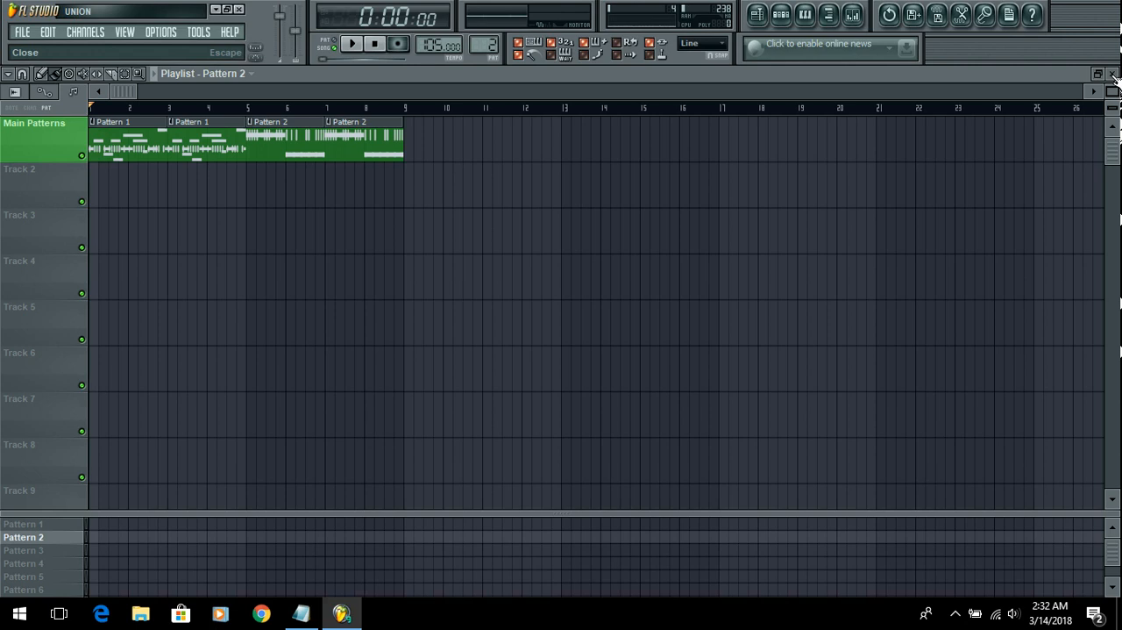
Step: Close the playlist and shift the Pattern 2 step sequencer window slightly
left_click(759, 15)
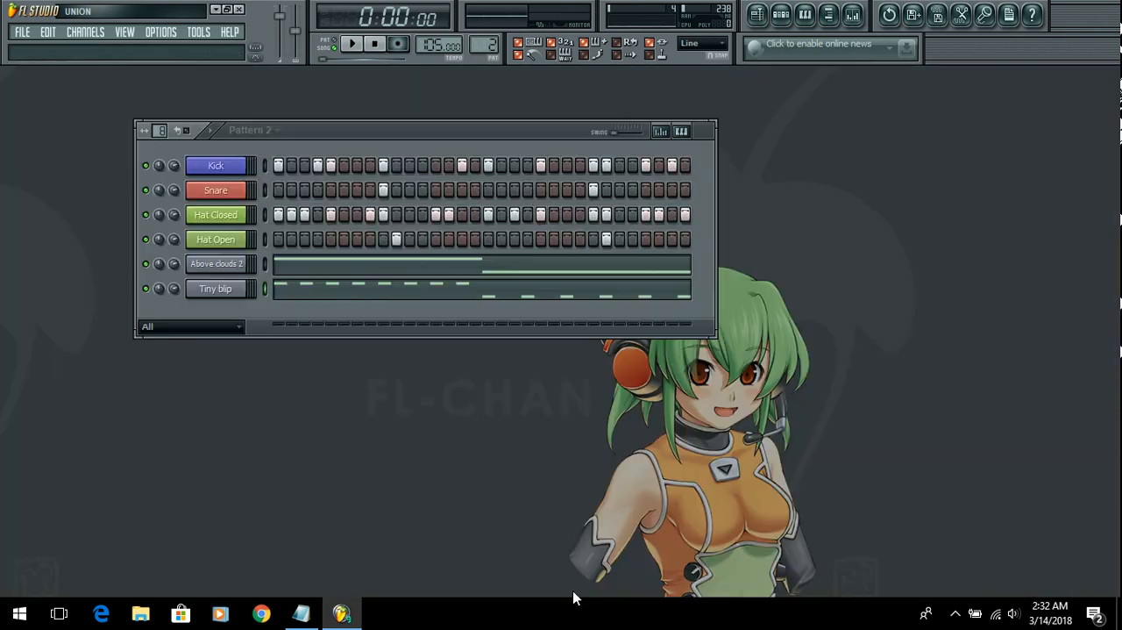
left_click_drag(459, 126, 507, 137)
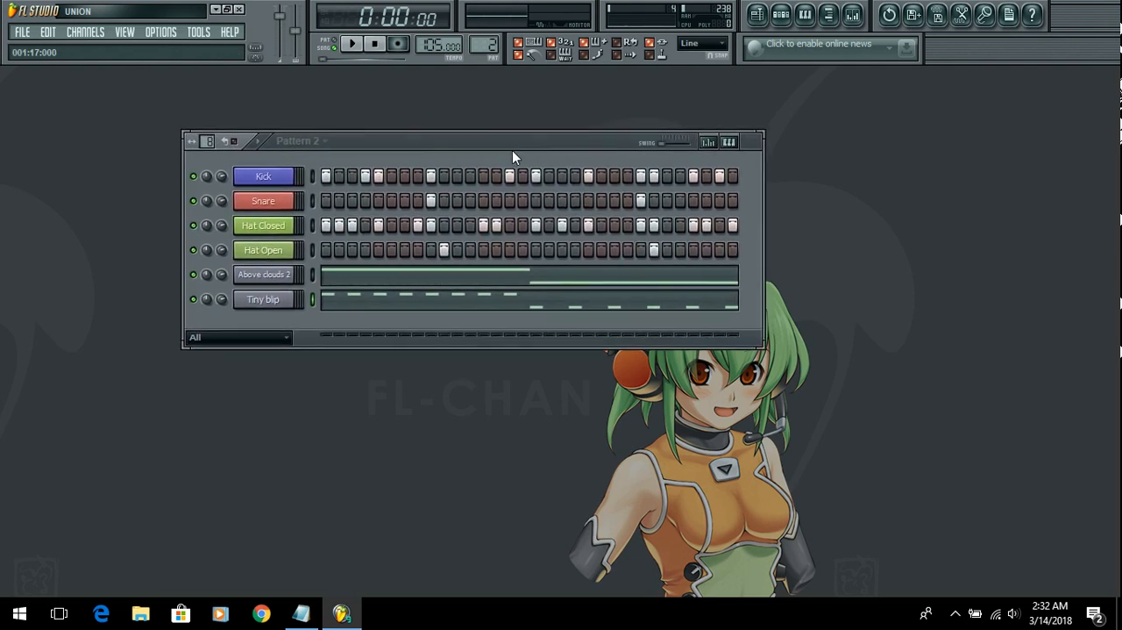
Step: Switch to Notepad and review the notes on the step sequencer, drum beats, instrument generators and playlist, highlighting each line
left_click(303, 613)
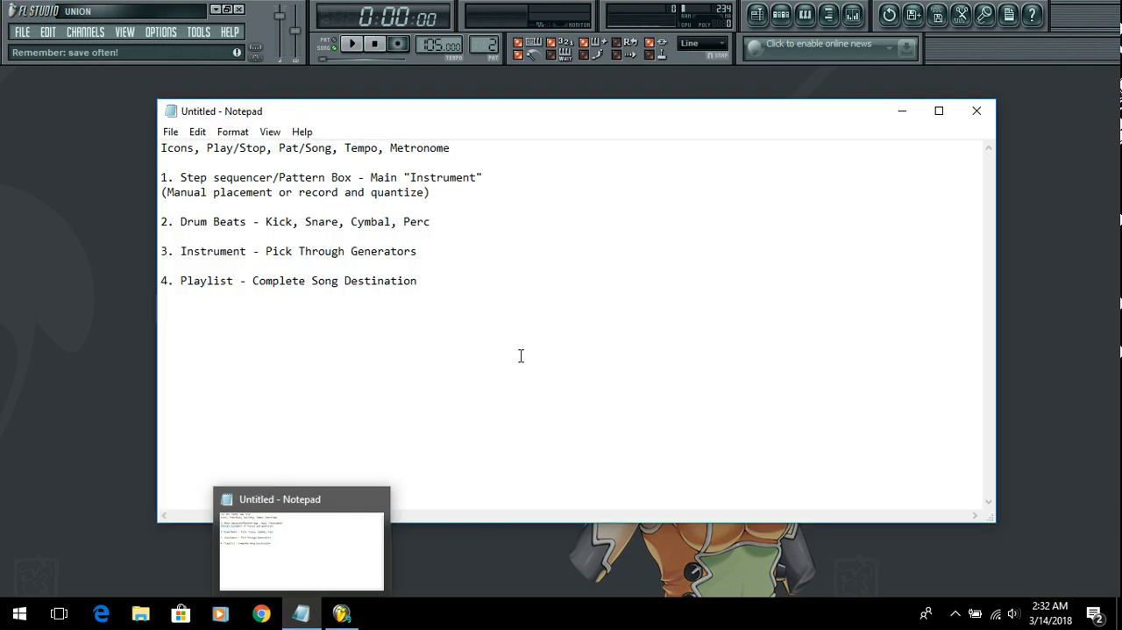
left_click_drag(425, 310, 499, 310)
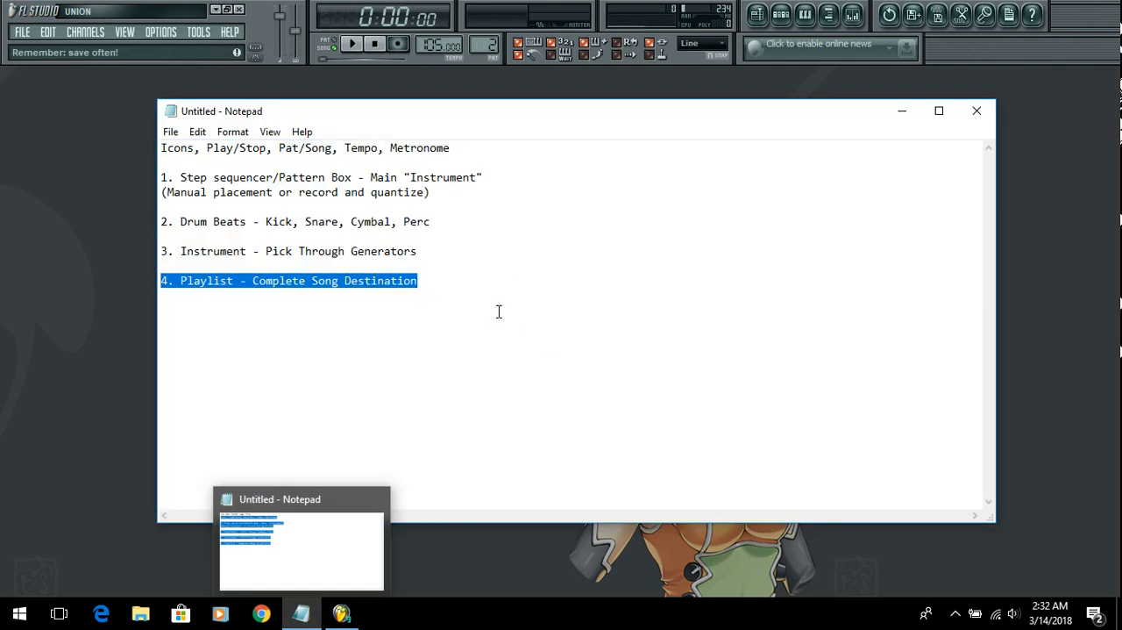
left_click_drag(182, 177, 352, 181)
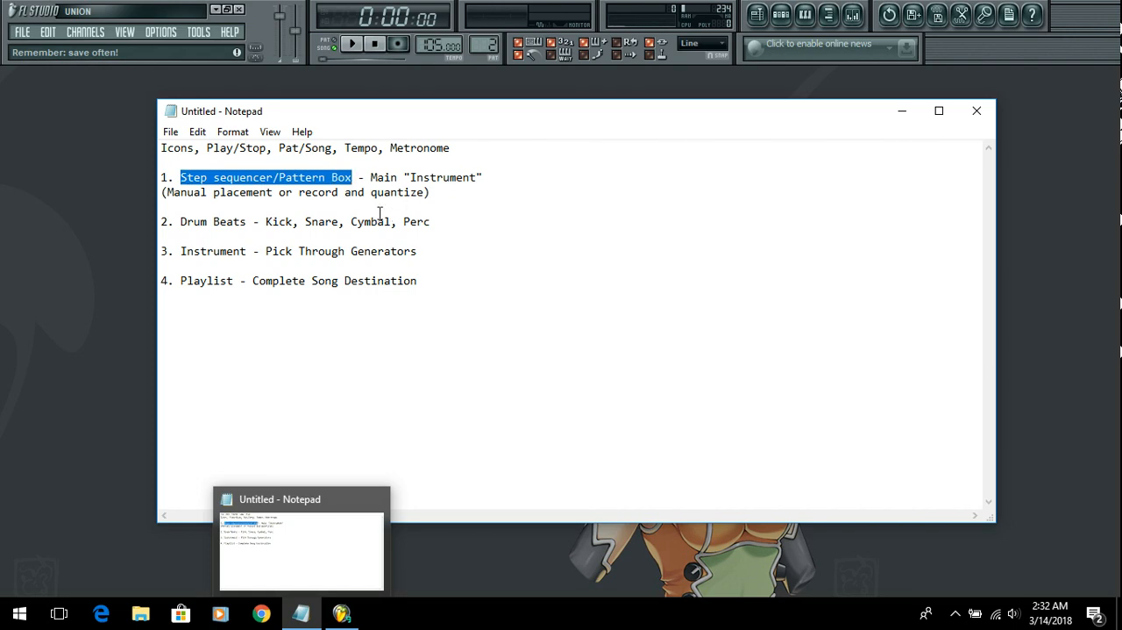
left_click_drag(188, 222, 453, 238)
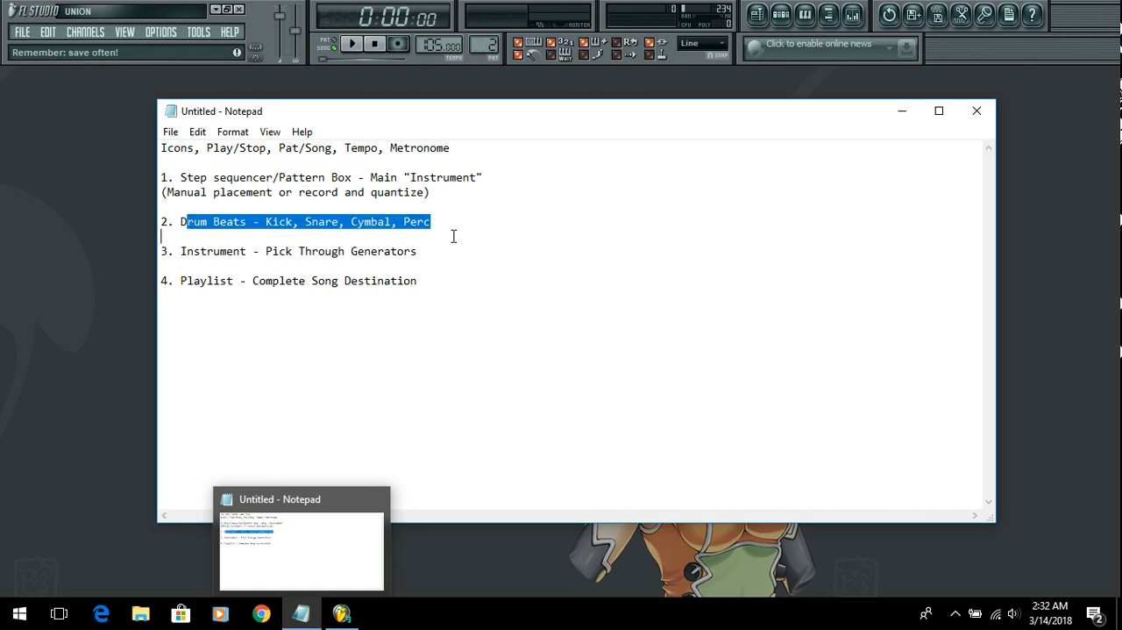
left_click(443, 246)
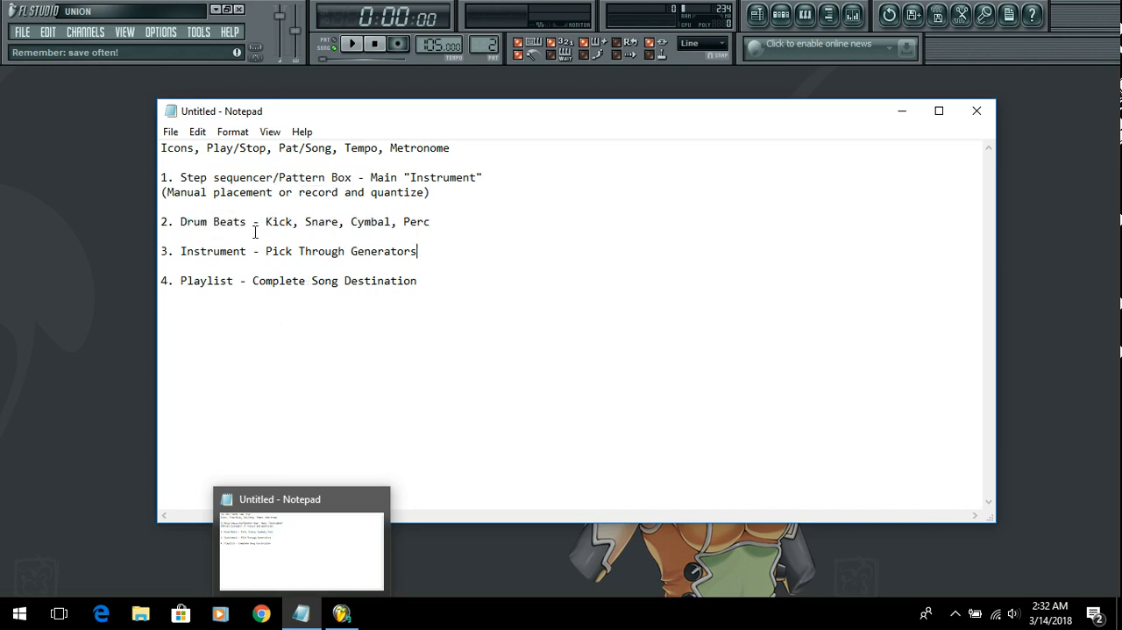
left_click_drag(273, 221, 425, 222)
left_click(461, 230)
left_click_drag(174, 195, 423, 195)
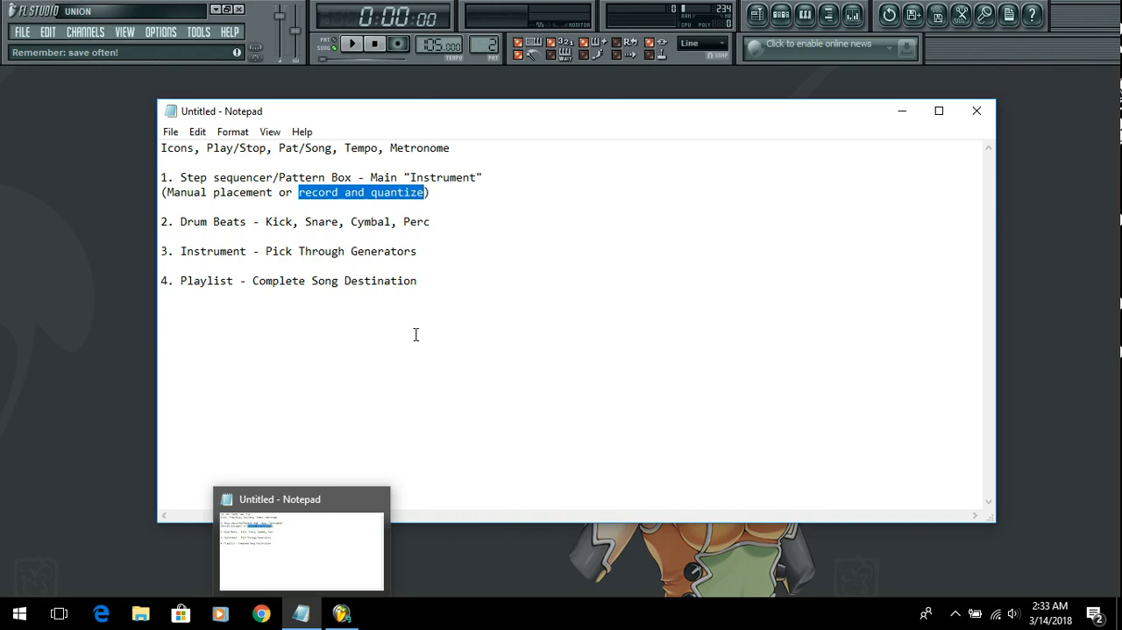
left_click(462, 267)
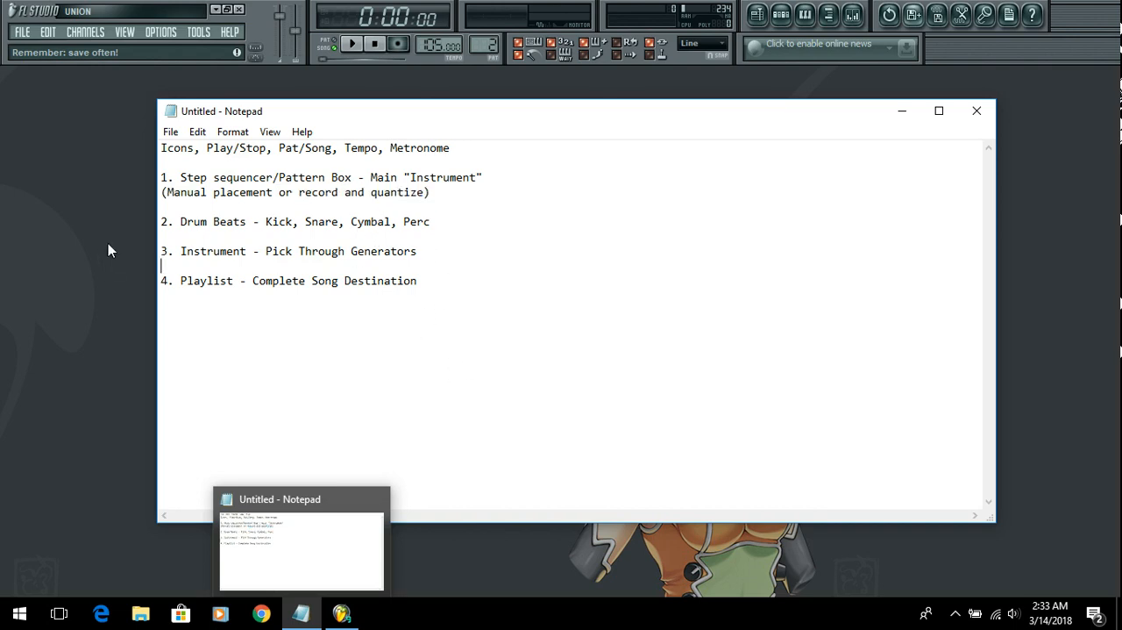
left_click_drag(162, 252, 414, 257)
left_click(346, 251)
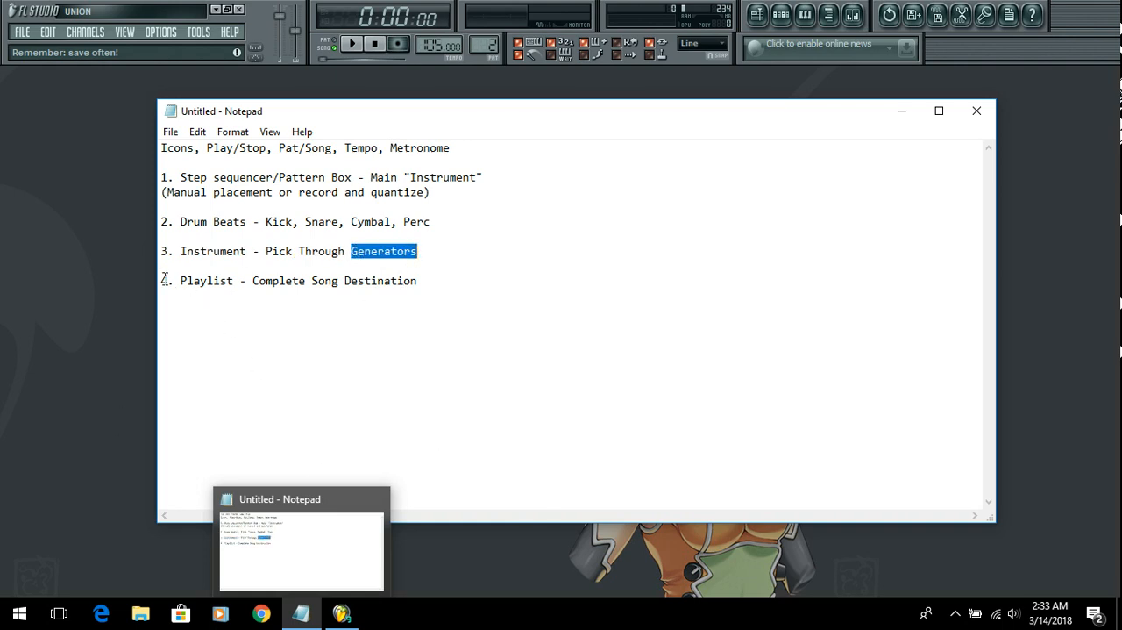
left_click_drag(163, 281, 436, 279)
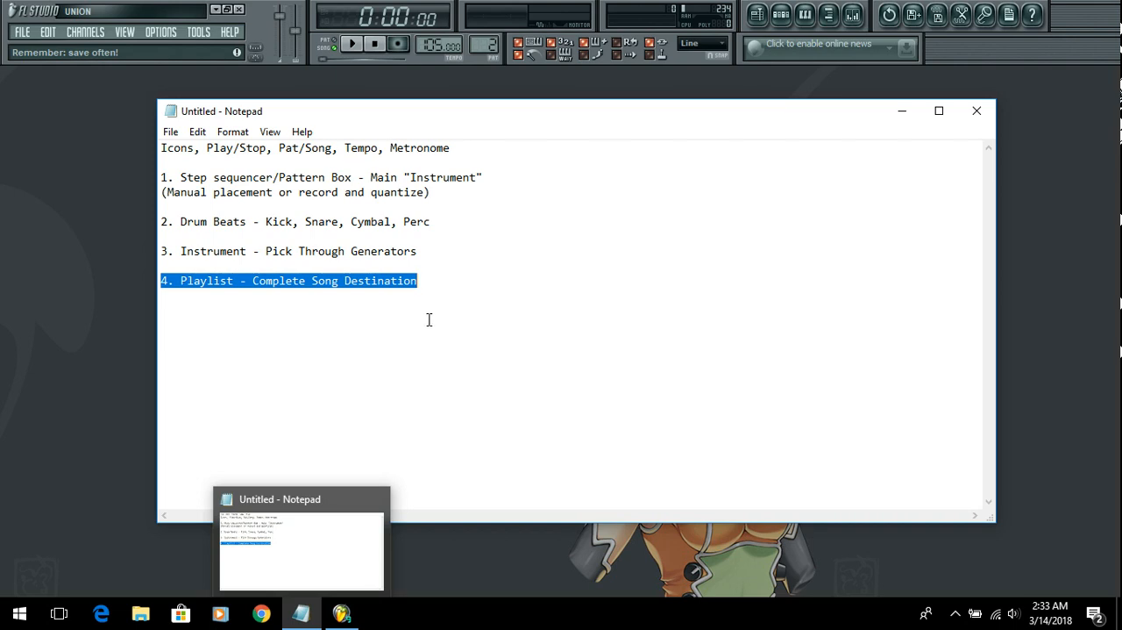
left_click(394, 301)
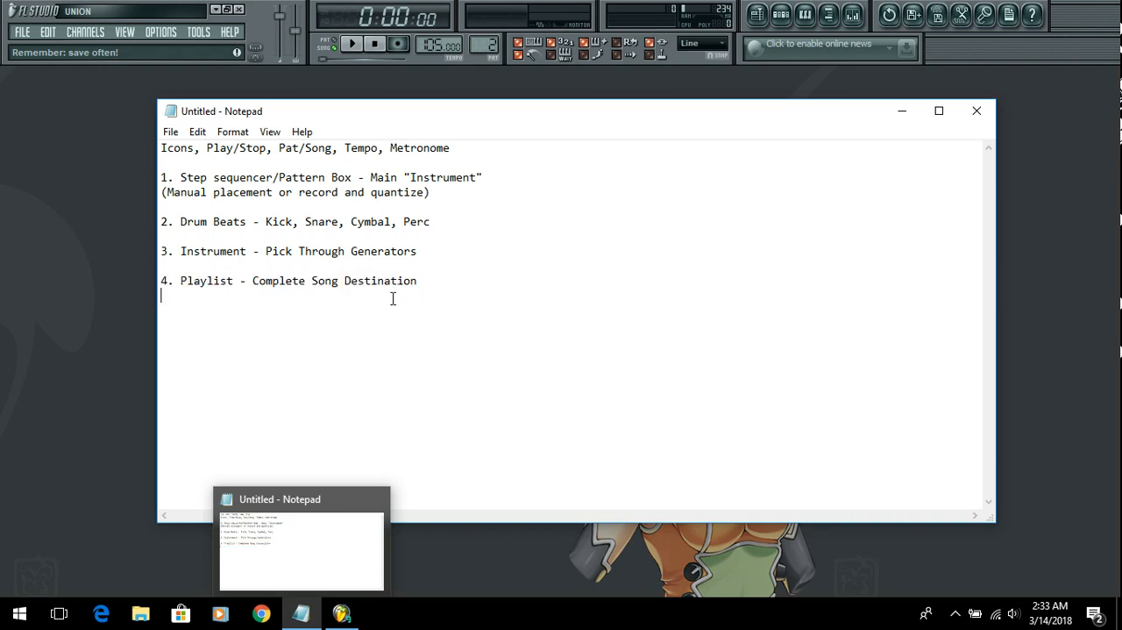
Step: Switch back to FL Studio, play the song and change playback to pattern mode before stopping it
left_click(343, 56)
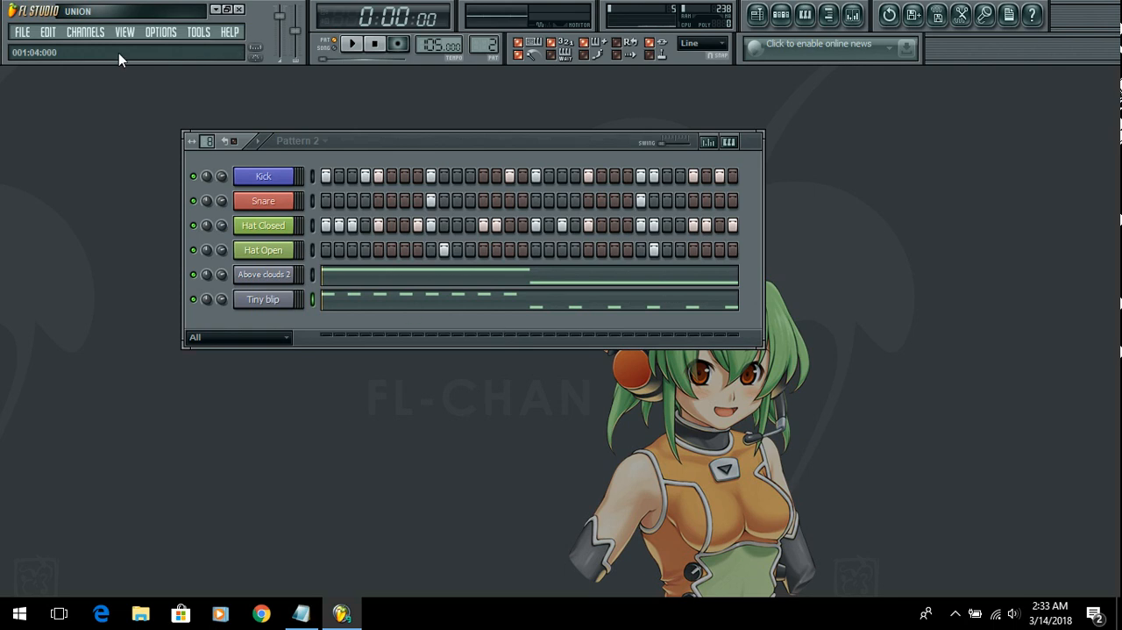
left_click(353, 46)
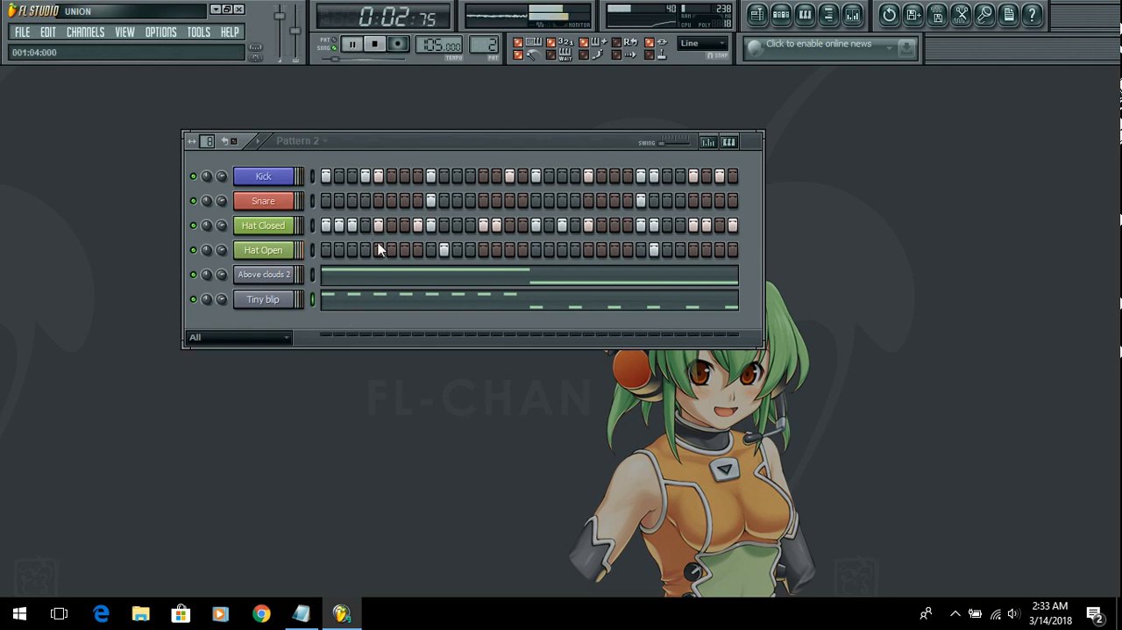
left_click(341, 44)
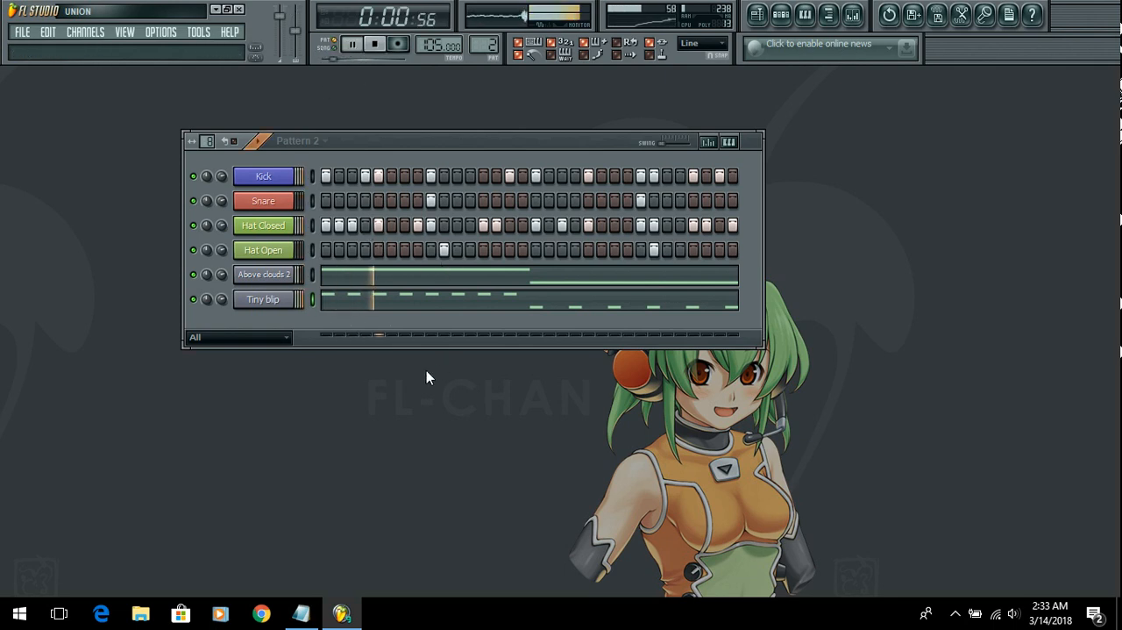
left_click(378, 45)
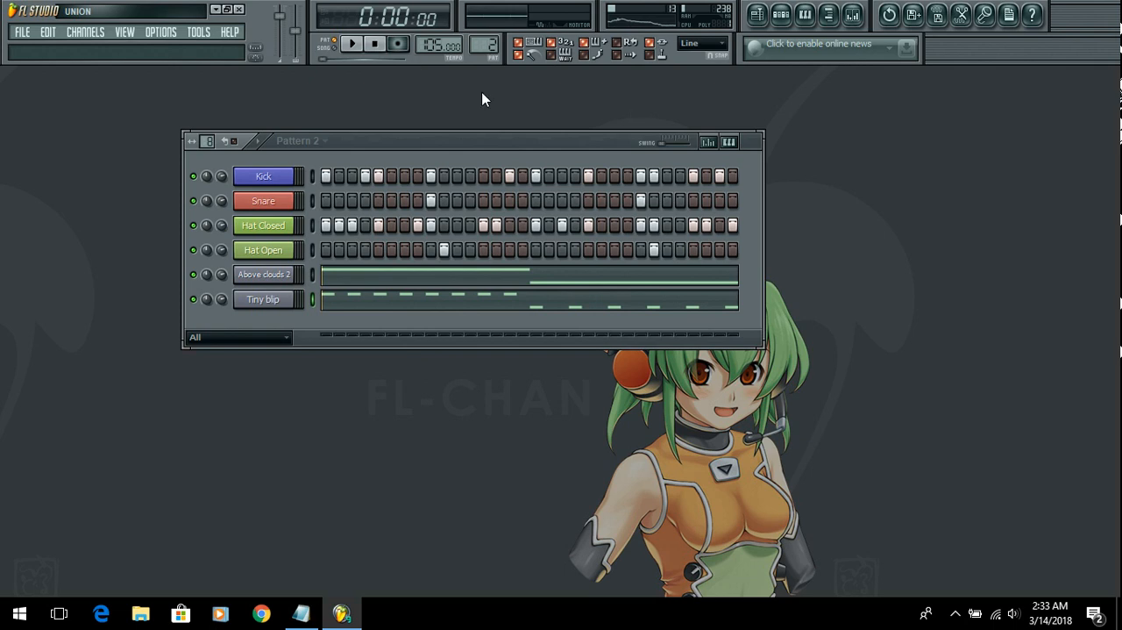
Step: Check the Notepad notes, return to FL Studio, and open the mixer with its window arranged below the step sequencer
left_click(309, 618)
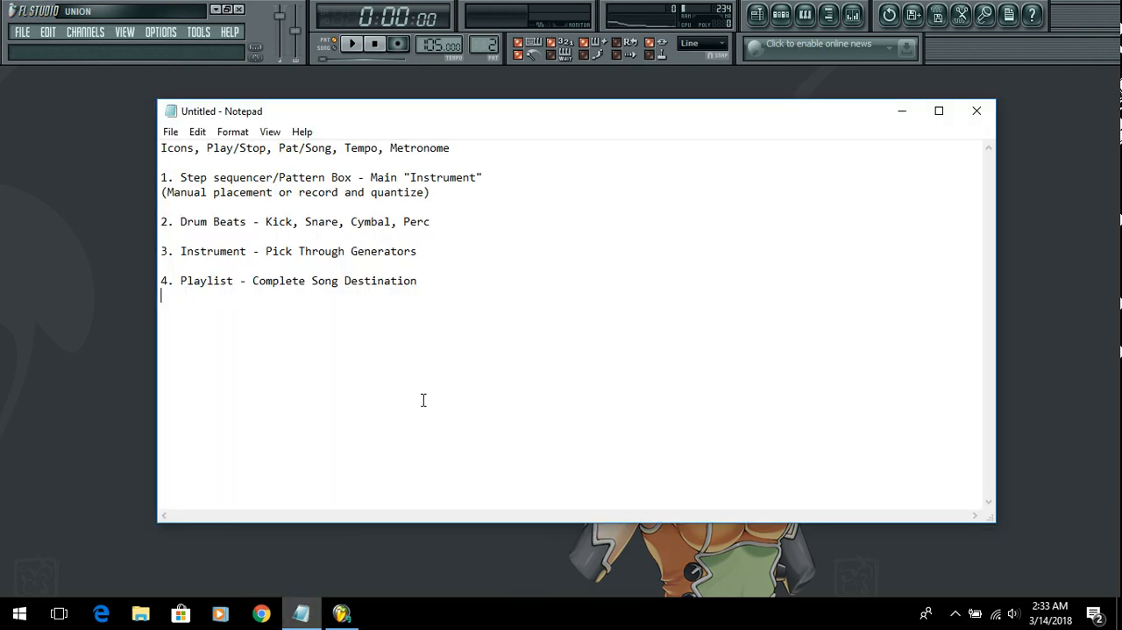
left_click(51, 359)
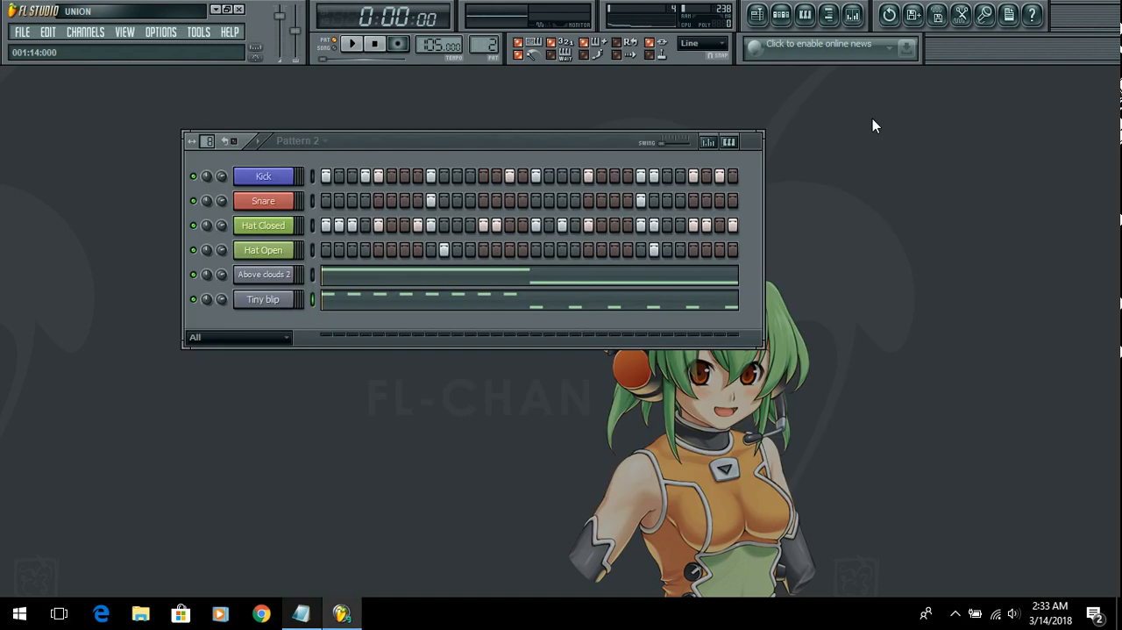
left_click(853, 15)
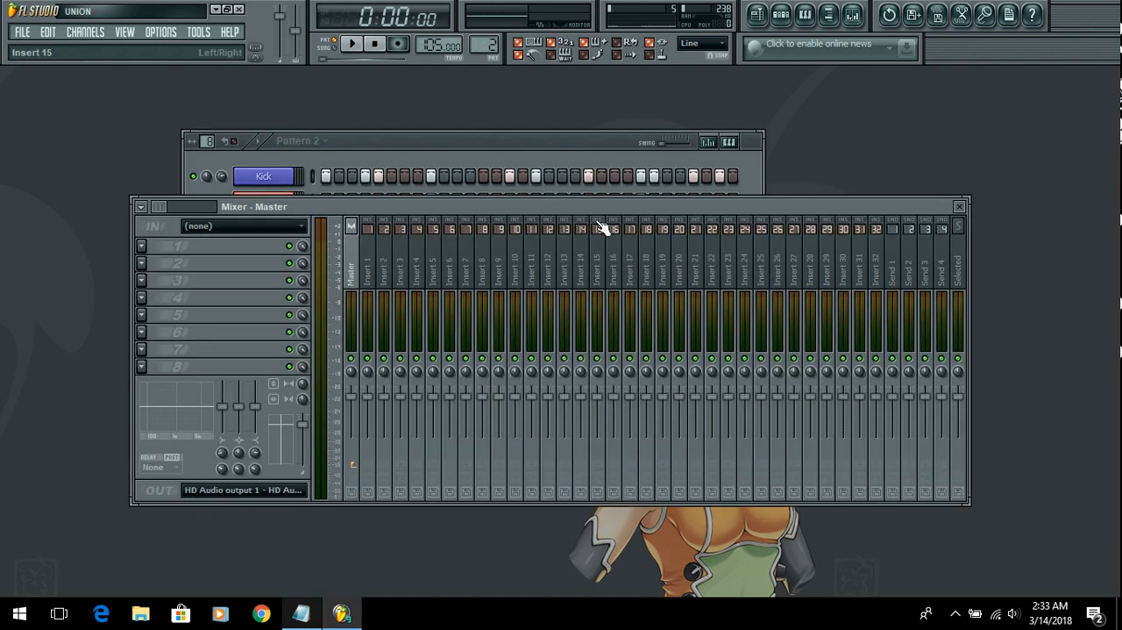
left_click(508, 148)
left_click_drag(505, 142, 488, 117)
left_click_drag(841, 204, 891, 286)
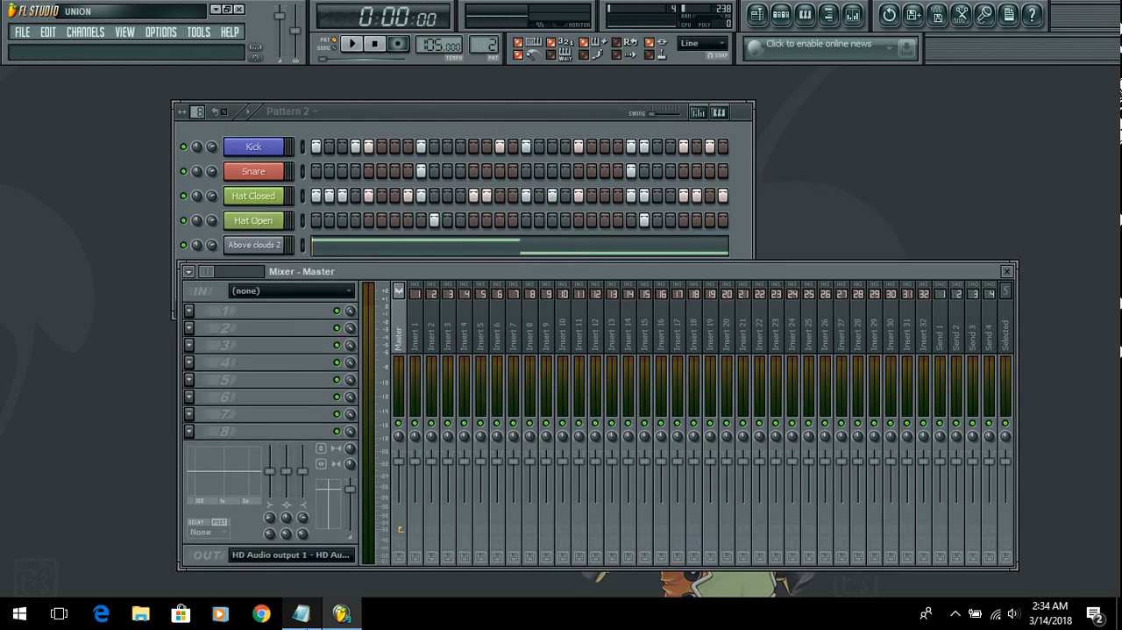
Step: Look through the channel settings of Kick, Snare, Hat Closed, Hat Open and Above clouds 2 for their mixer track assignments
left_click(254, 148)
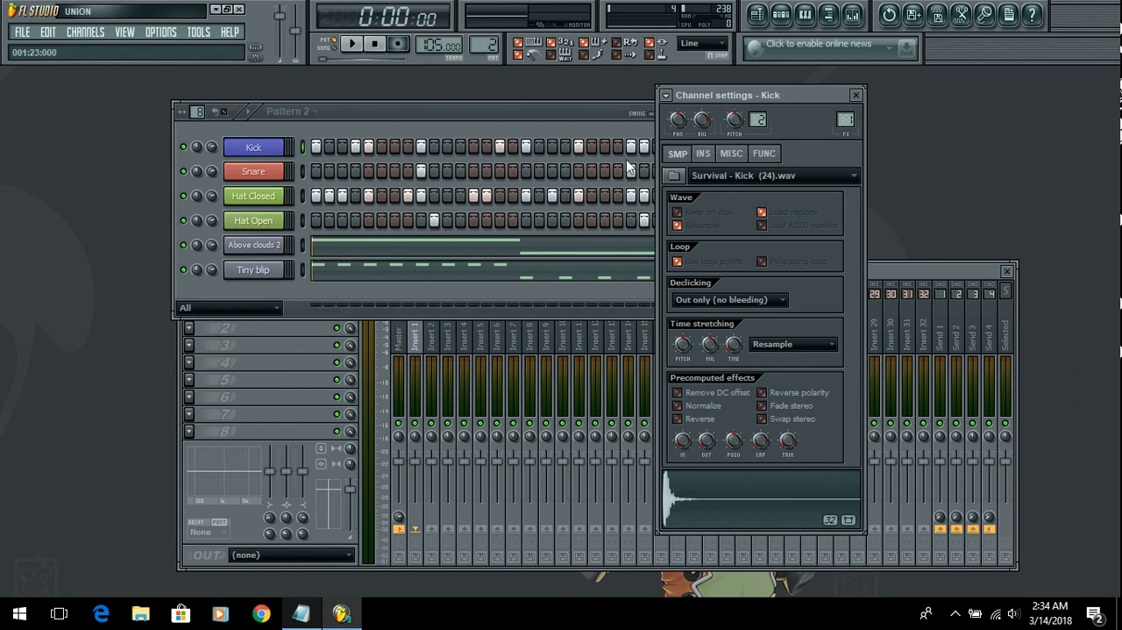
left_click(261, 175)
left_click(253, 200)
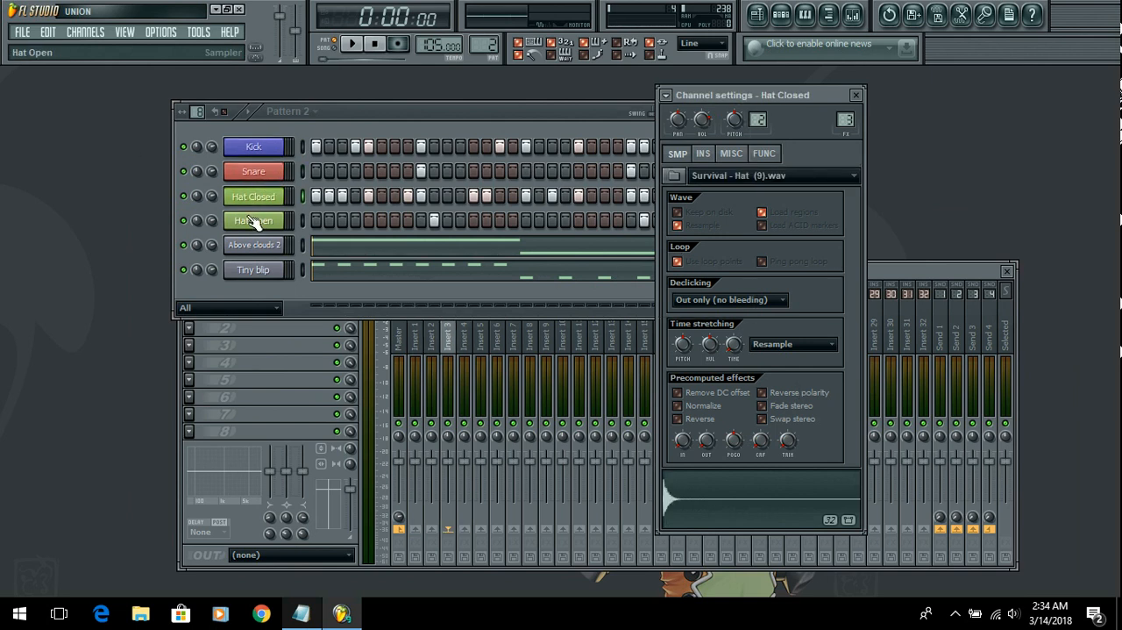
left_click(251, 220)
left_click(262, 250)
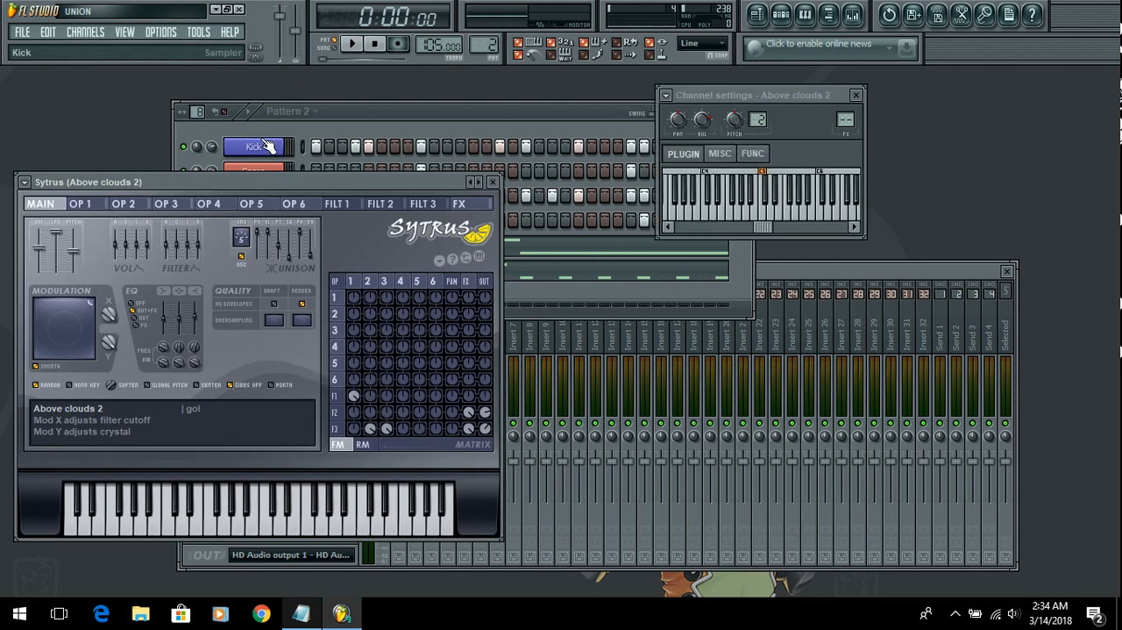
Step: Assign the Kick channel to a free mixer track from its channel options
left_click(266, 143)
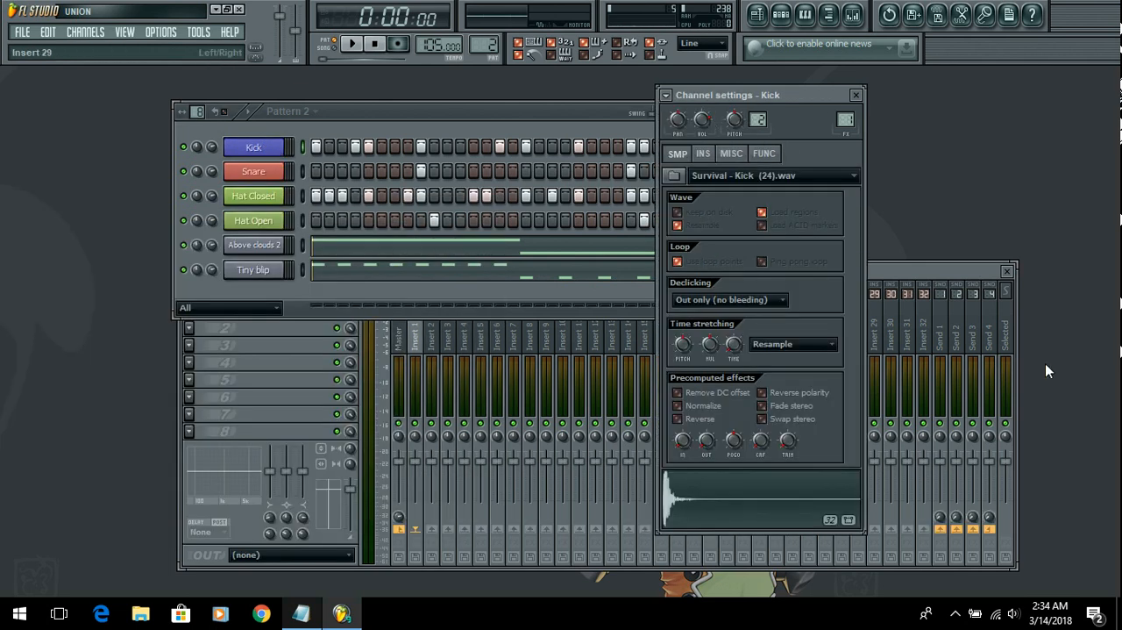
left_click(667, 96)
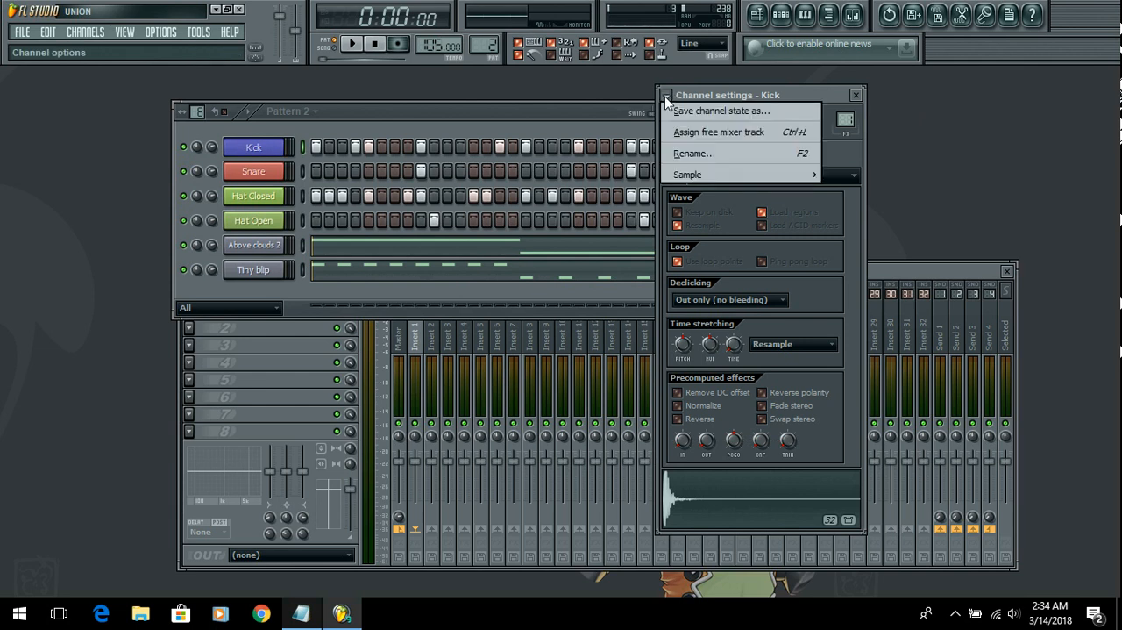
left_click(714, 133)
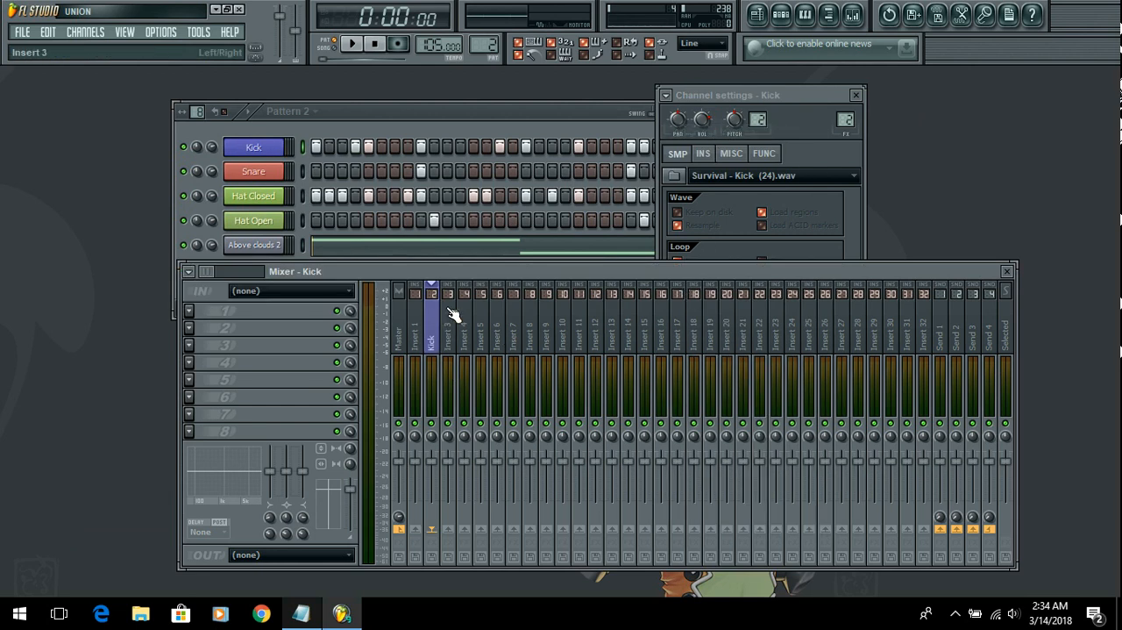
Step: Assign the Snare and Hat Closed channels each to a free mixer track from their channel options
left_click(262, 173)
left_click(667, 94)
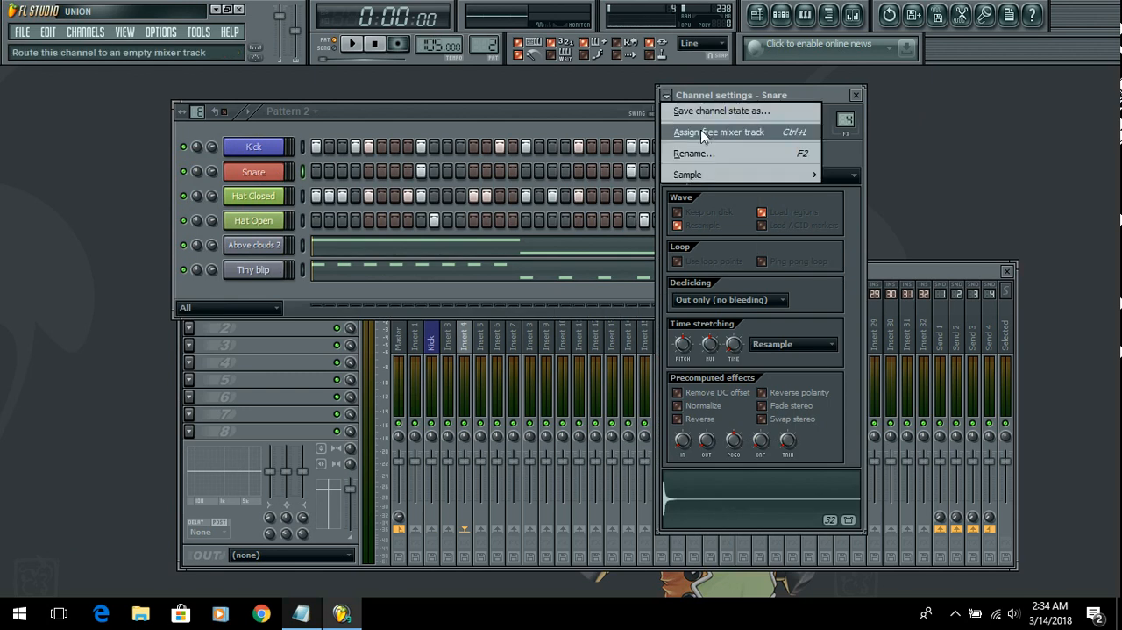
left_click(704, 132)
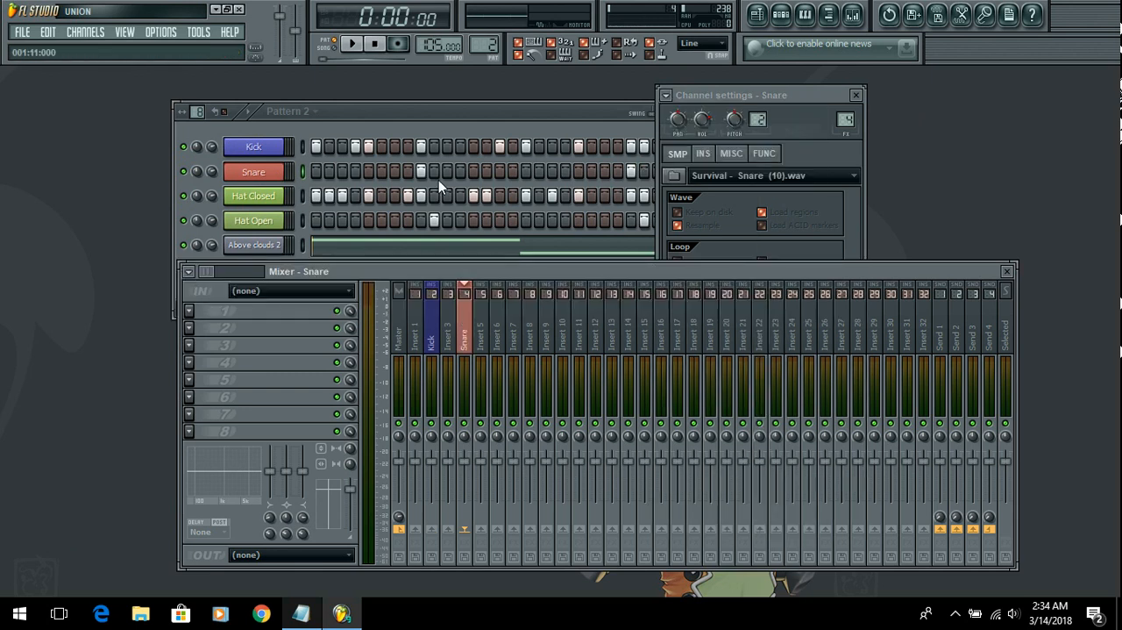
left_click(261, 196)
left_click(666, 95)
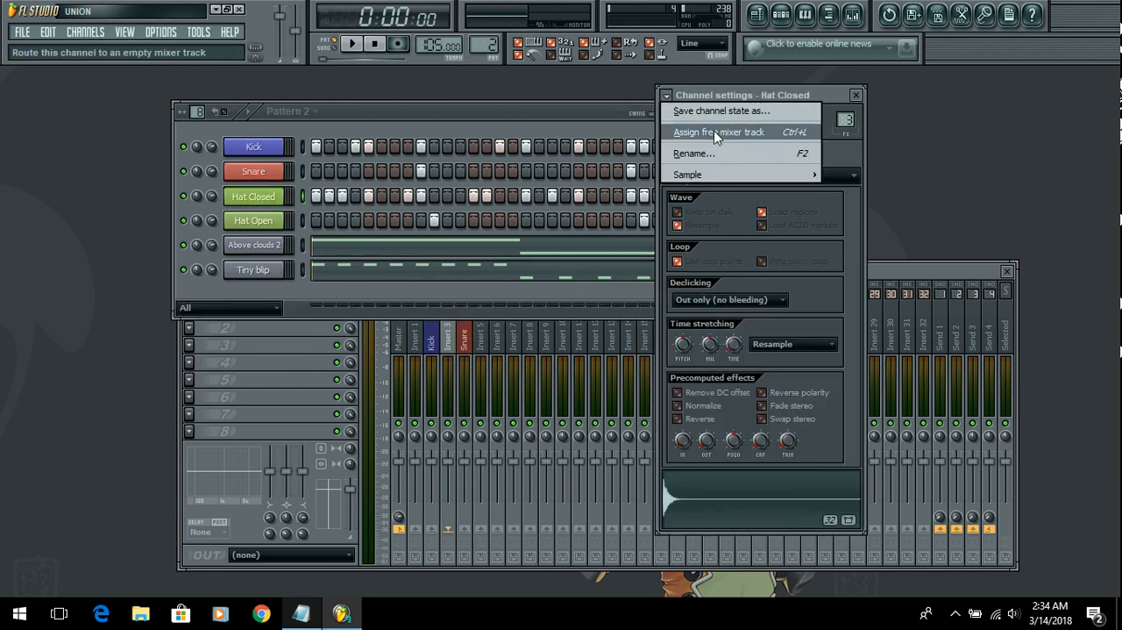
left_click(704, 131)
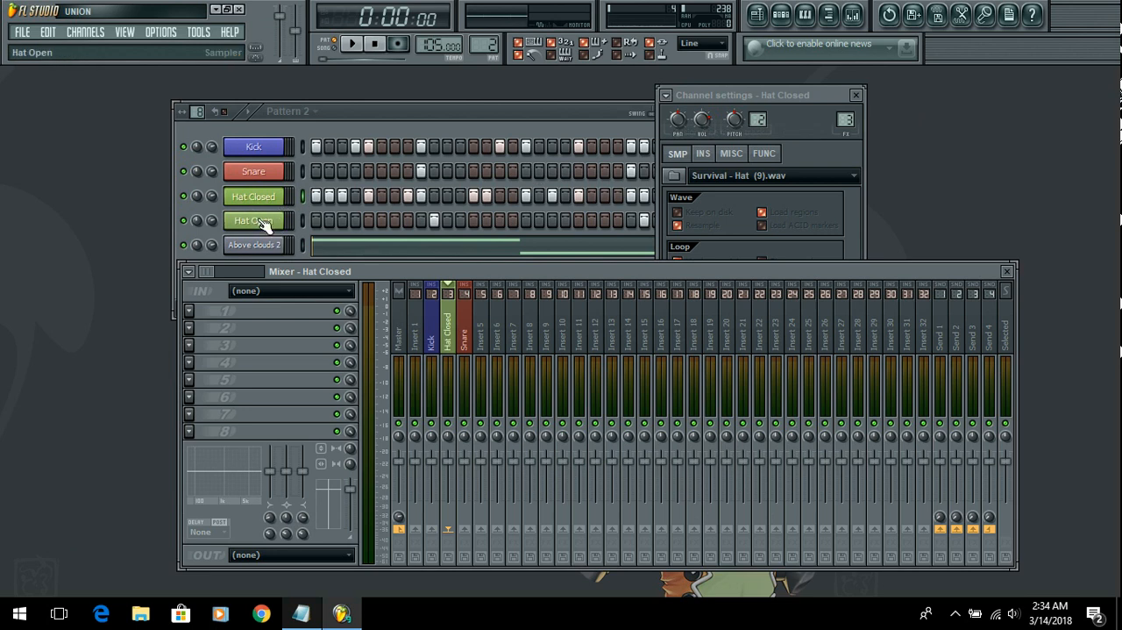
Step: Assign the Hat Open and Above clouds 2 channels each to a free mixer track, closing the Sytrus window
left_click(261, 221)
left_click(667, 95)
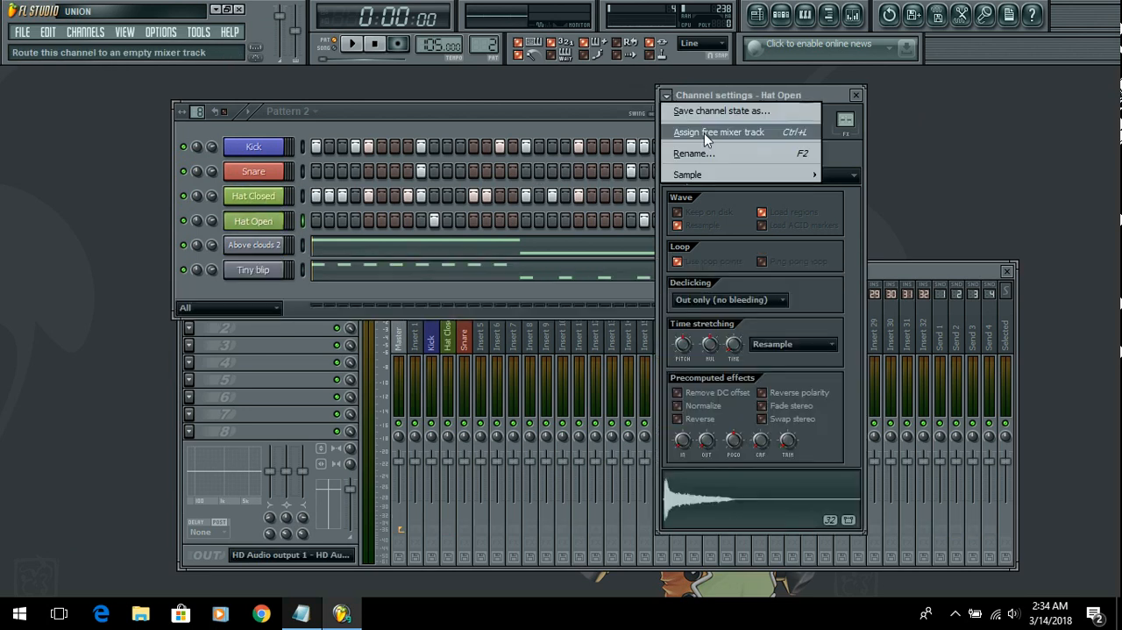
left_click(704, 133)
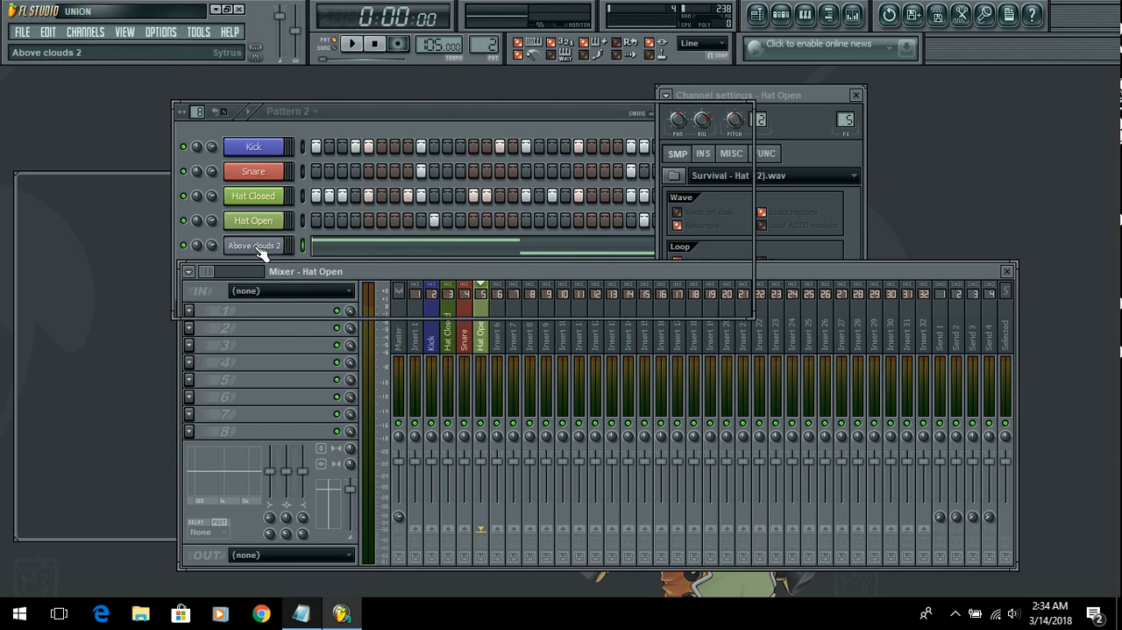
left_click(256, 246)
left_click(666, 94)
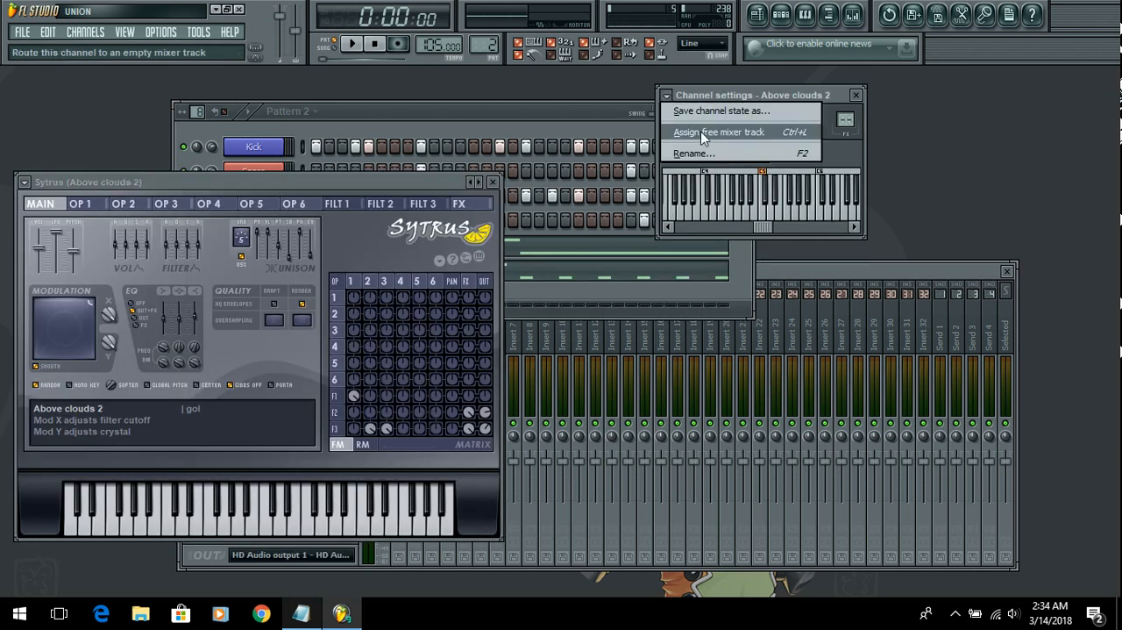
left_click(704, 133)
left_click(492, 182)
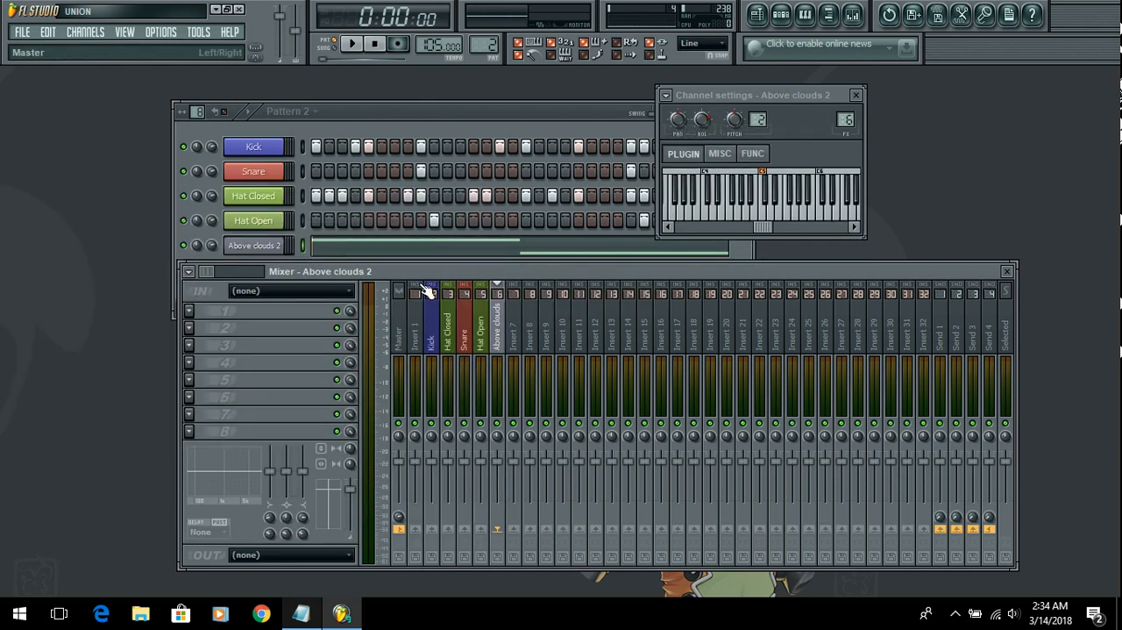
Step: Assign the Tiny blip channel to a free mixer track and move the mixer window up over the step sequencer
left_click_drag(480, 272, 471, 294)
left_click(267, 271)
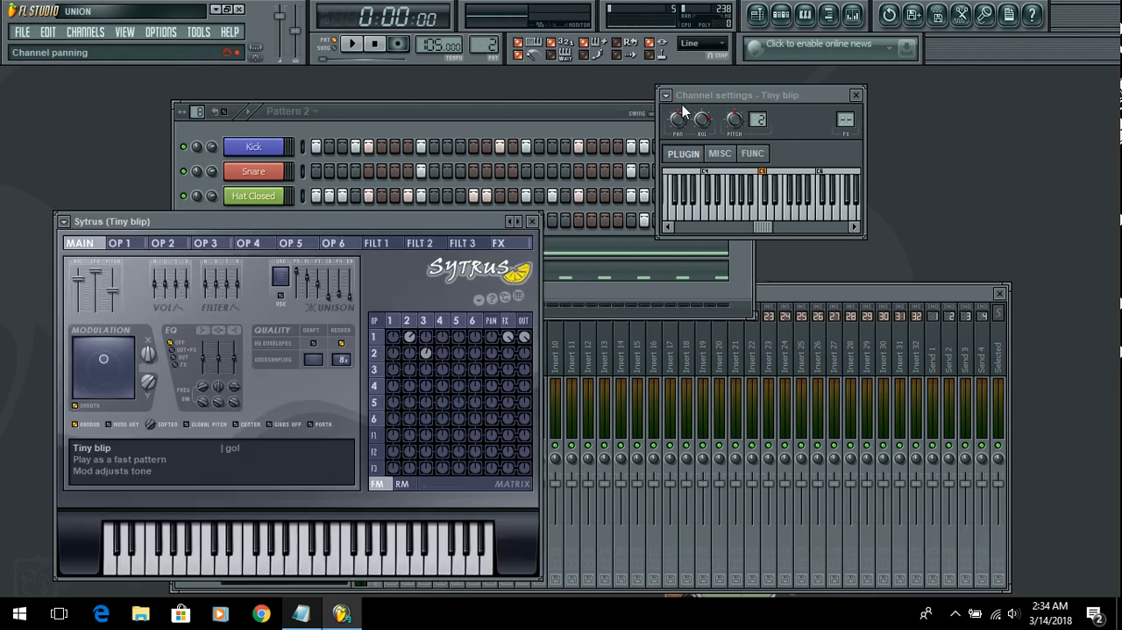
left_click(667, 95)
left_click(719, 131)
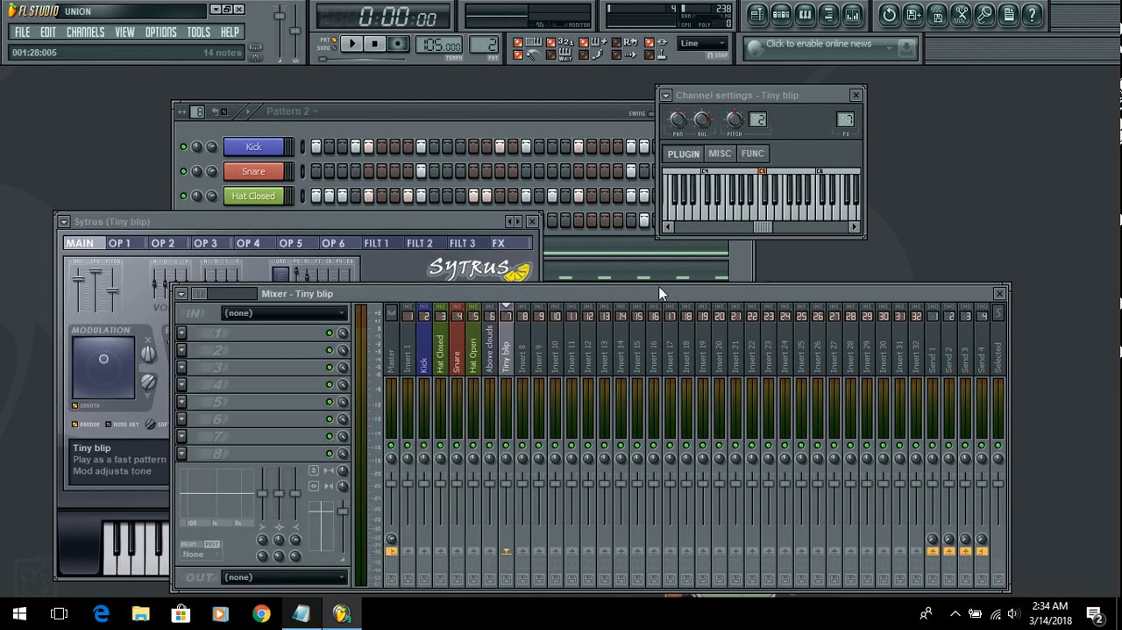
left_click_drag(655, 292, 676, 177)
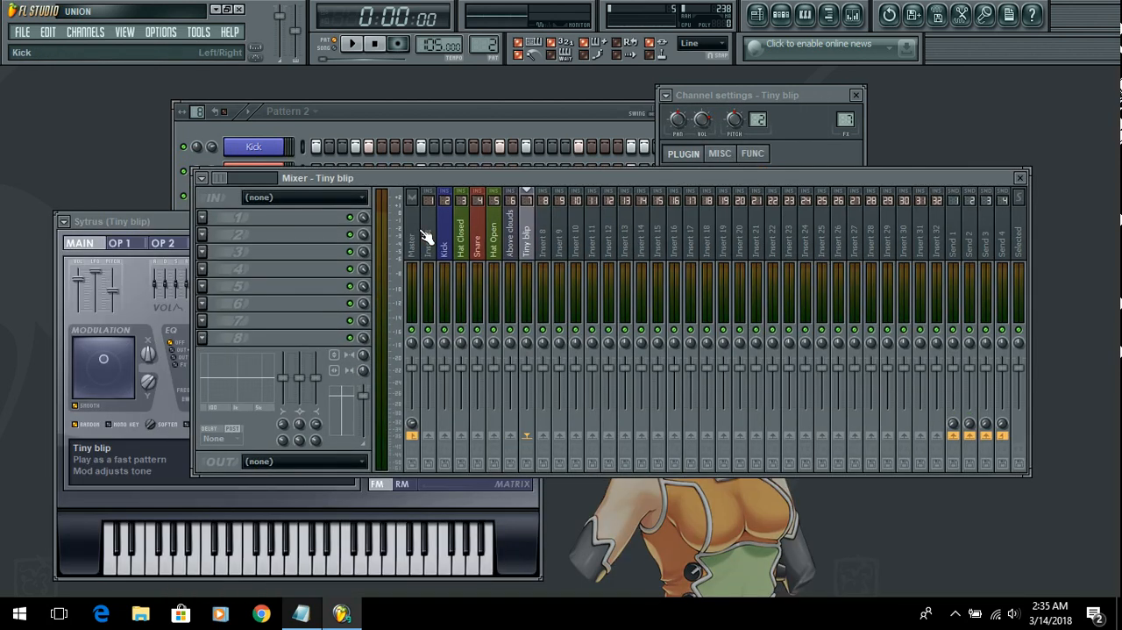
Step: Move the Hat Closed mixer track one place past Snare, onto insert 4
left_click(608, 237)
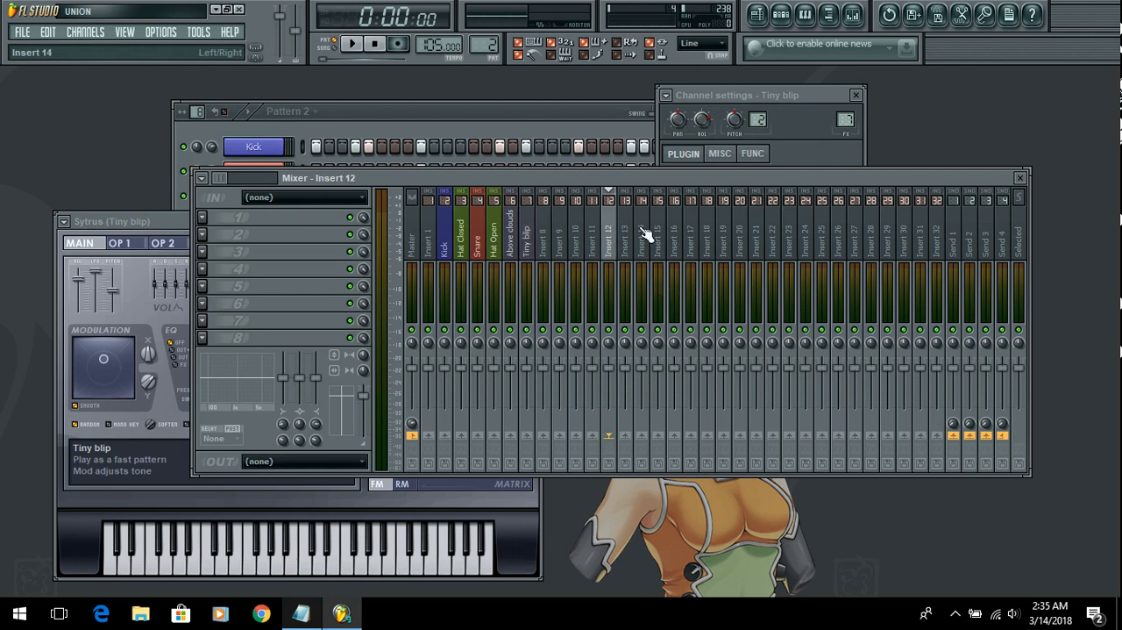
left_click(462, 242)
key("alt+Right")
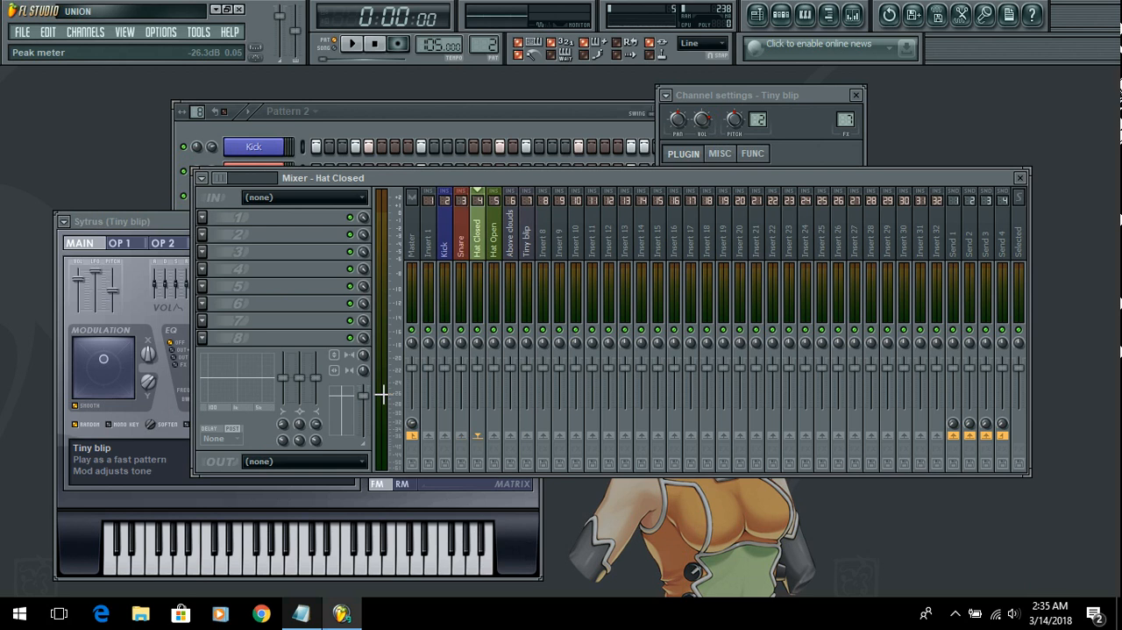
Step: Play the pattern with the Kick mixer track selected and turn up the system volume
left_click(444, 239)
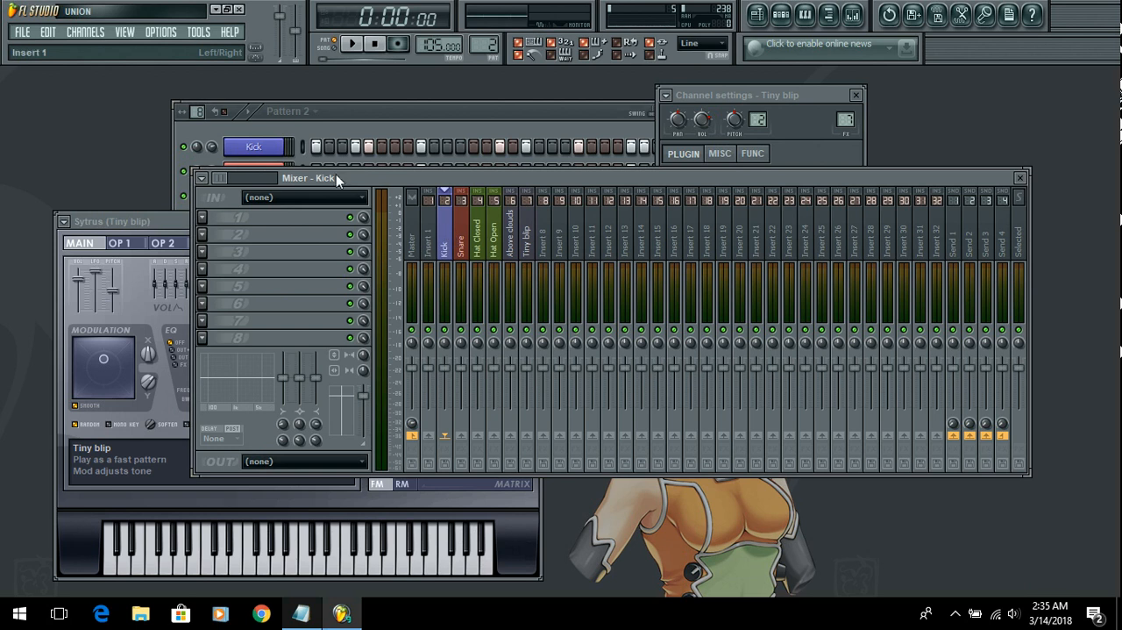
left_click(354, 44)
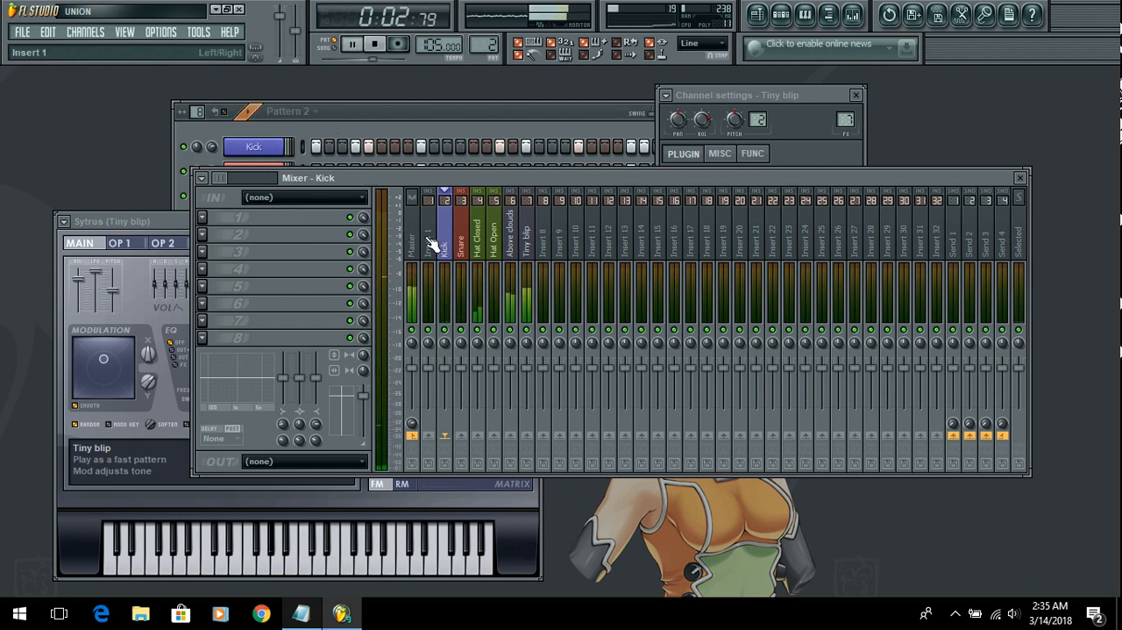
key("XF86AudioRaiseVolume")
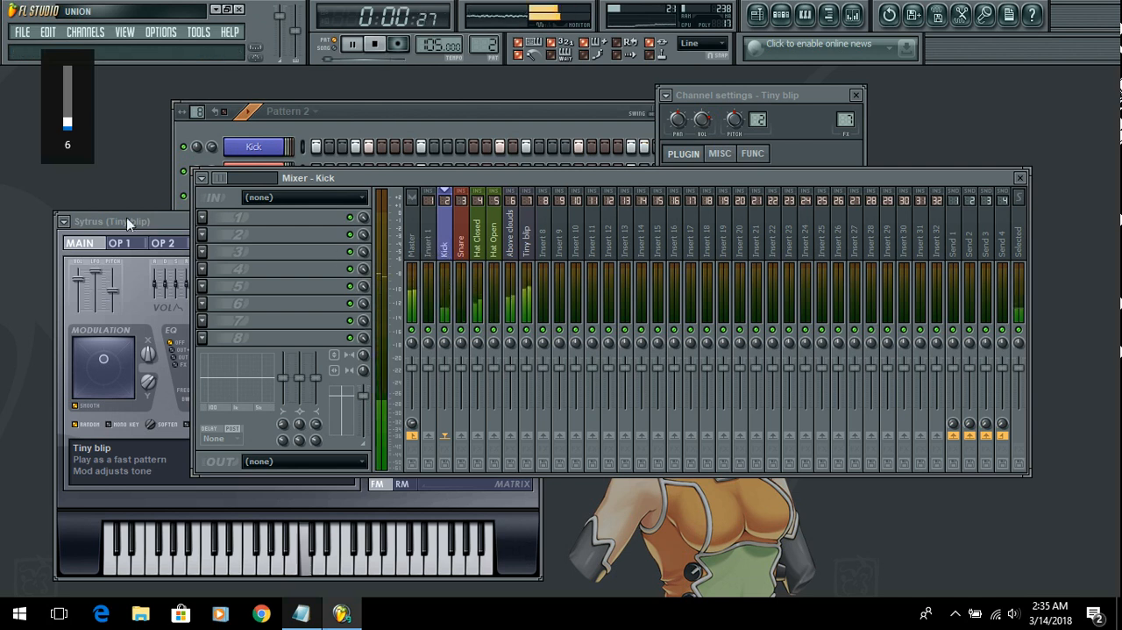
Step: Load Fruity Compressor into effect slot 1 of the Kick mixer track and close its window
left_click(203, 218)
mouse_move(289, 235)
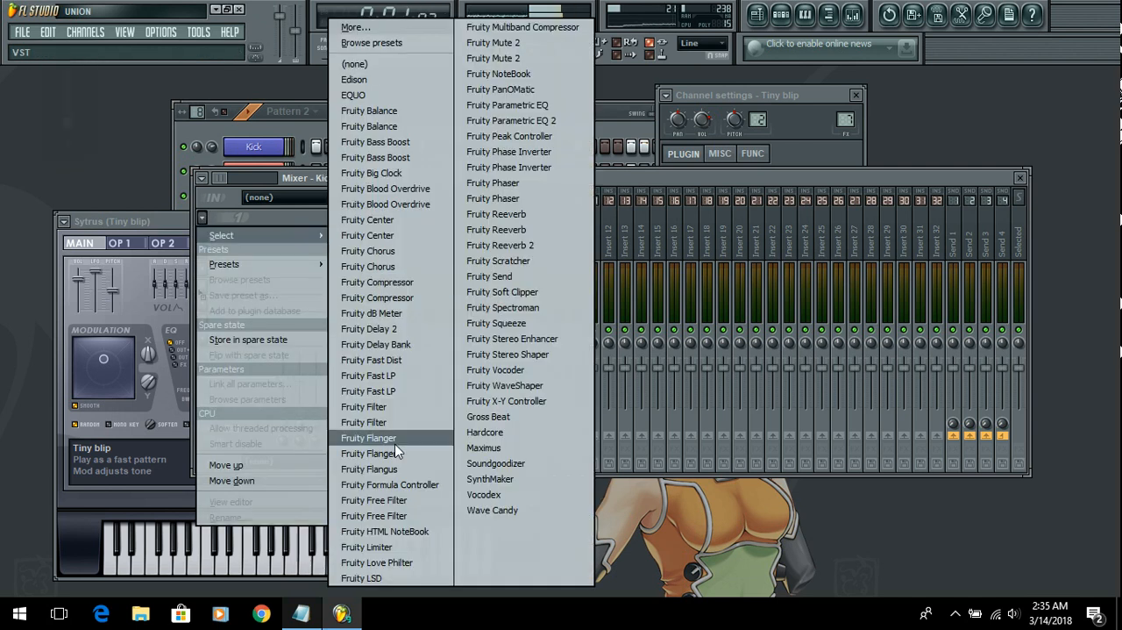
left_click(432, 283)
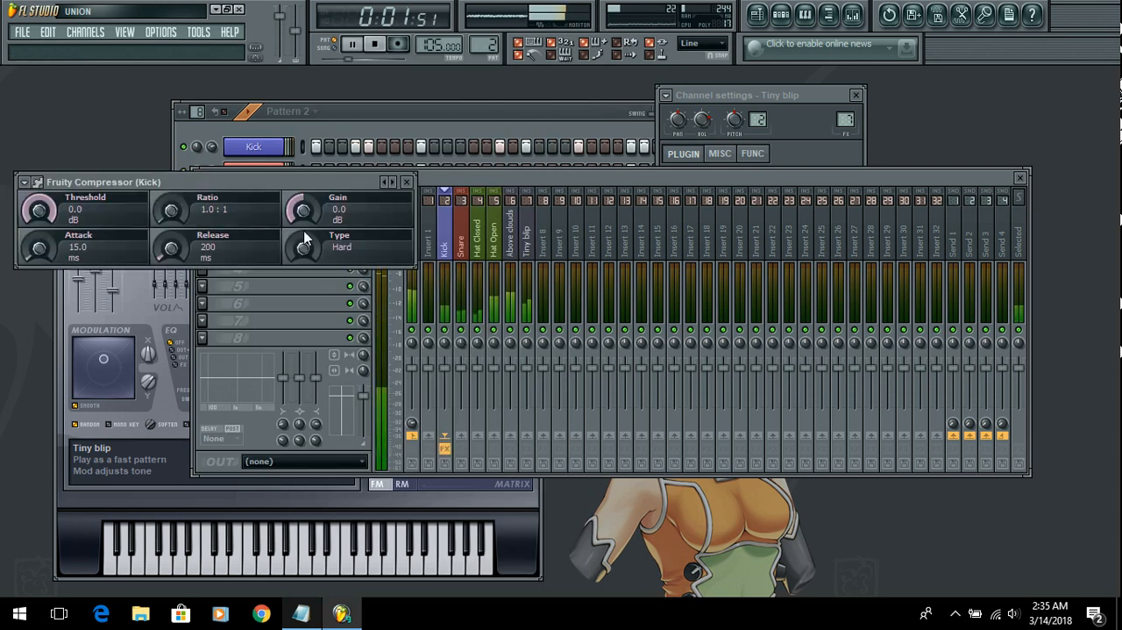
key("XF86AudioLowerVolume")
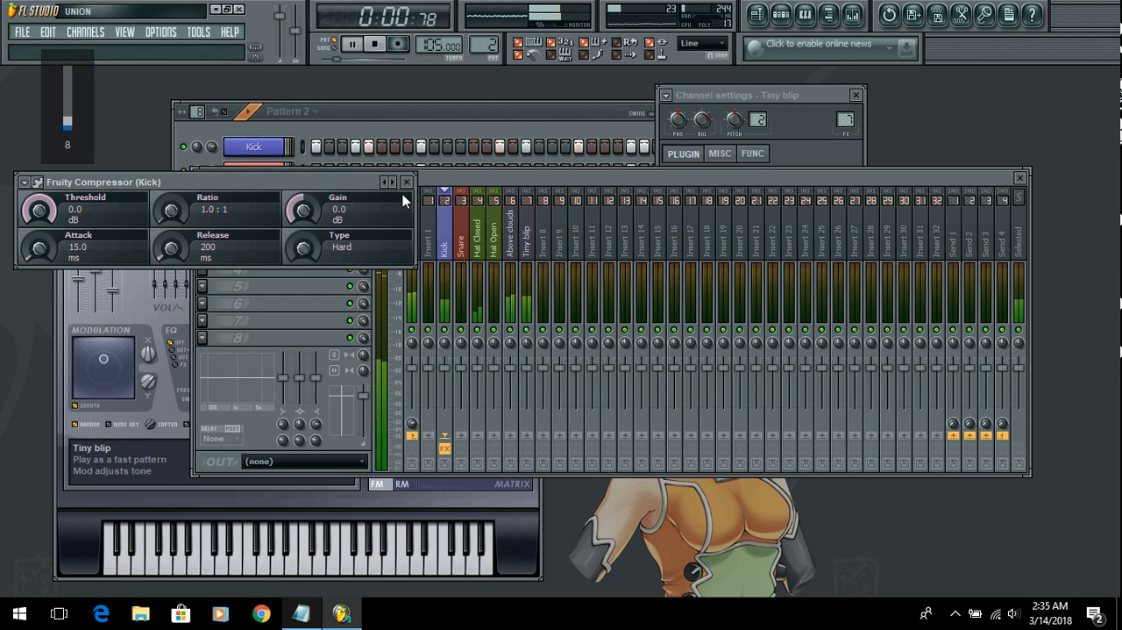
left_click(409, 184)
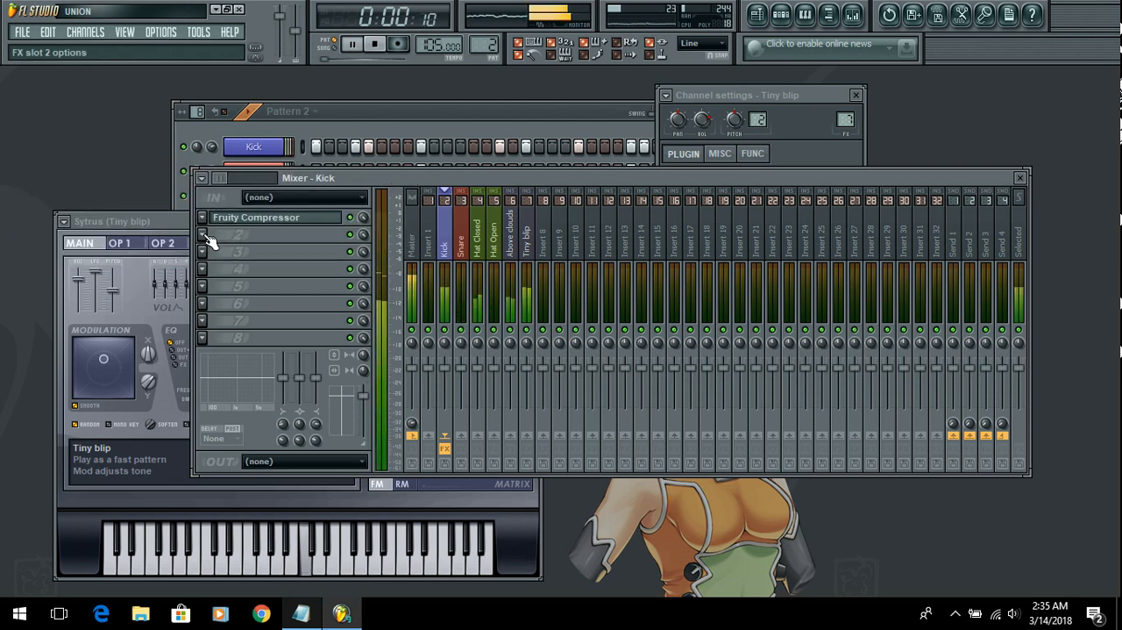
left_click(205, 235)
left_click(204, 221)
left_click(204, 221)
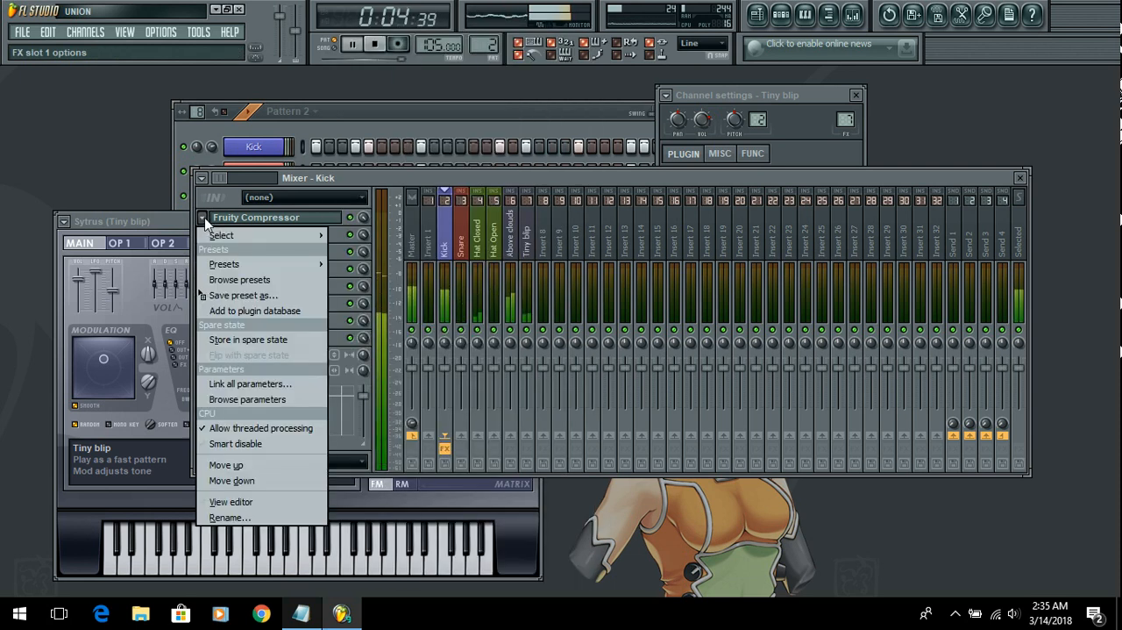
left_click(204, 221)
left_click(205, 221)
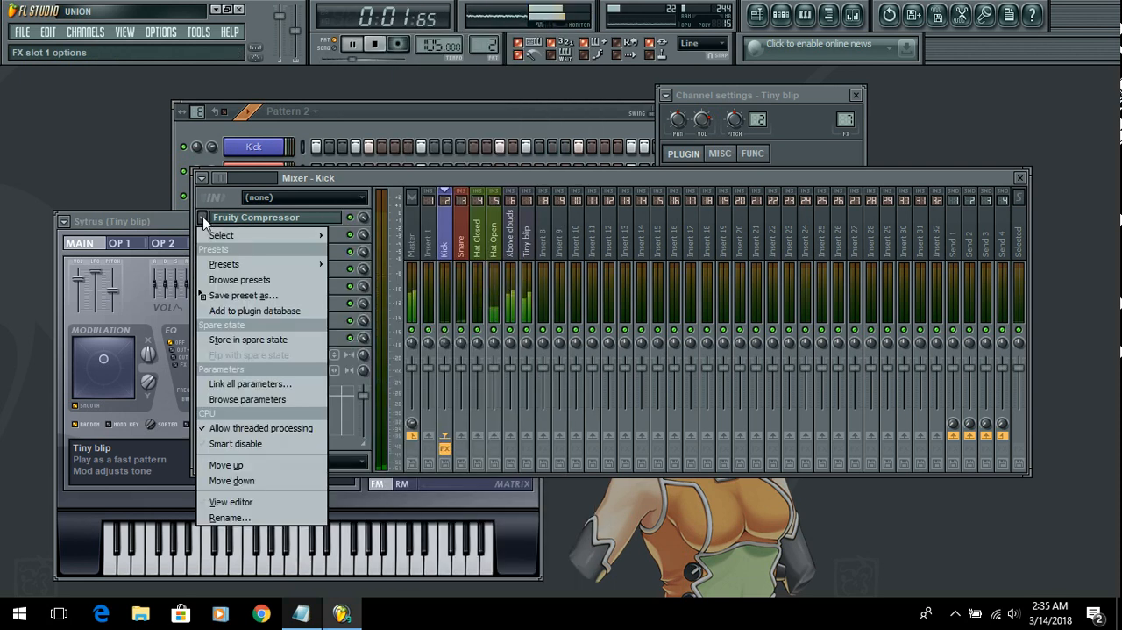
left_click(206, 222)
Step: Load Fruity Parametric EQ 2 into effect slot 2 of the Kick mixer track
left_click(204, 234)
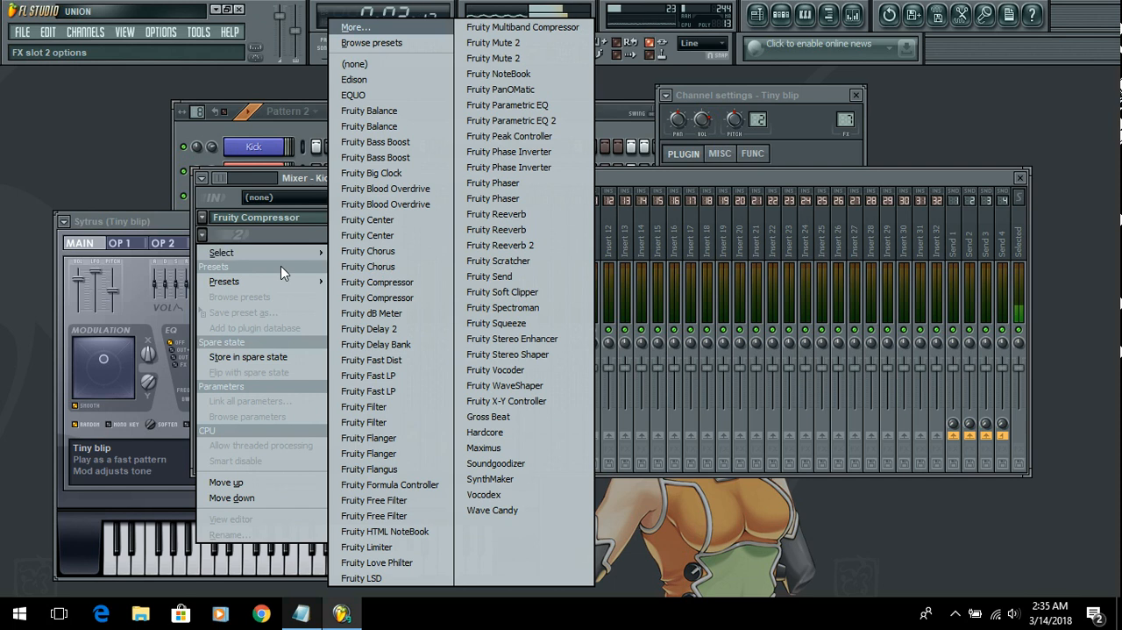
left_click(207, 235)
left_click(203, 235)
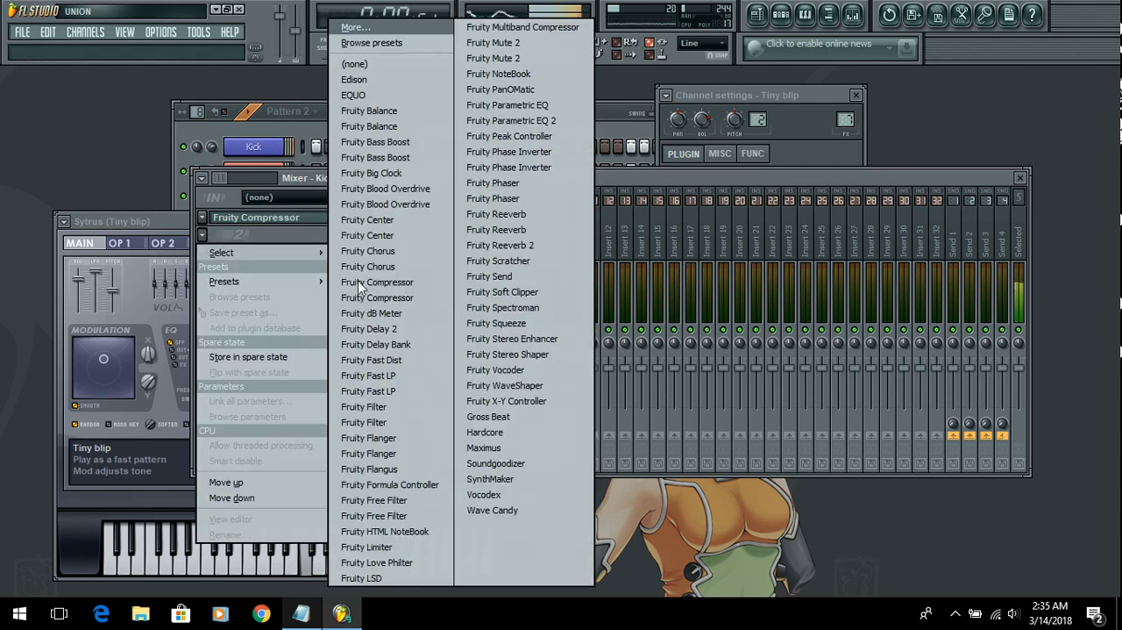
left_click(551, 120)
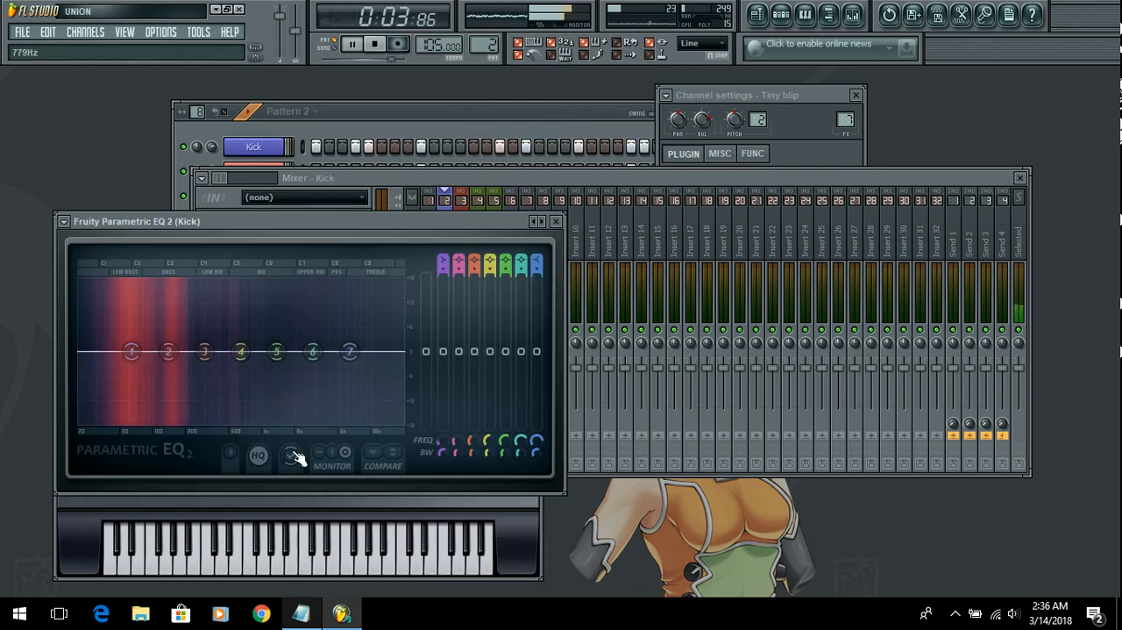
Step: Try out level changes on bands 7 and 4 of the Kick equalizer, return them to flat and close it
mouse_move(351, 351)
left_mouse_down()
mouse_move(344, 412)
mouse_move(363, 281)
mouse_move(158, 283)
mouse_move(175, 313)
mouse_move(283, 383)
mouse_move(370, 351)
mouse_move(334, 345)
left_mouse_up()
right_click(358, 351)
left_click(390, 373)
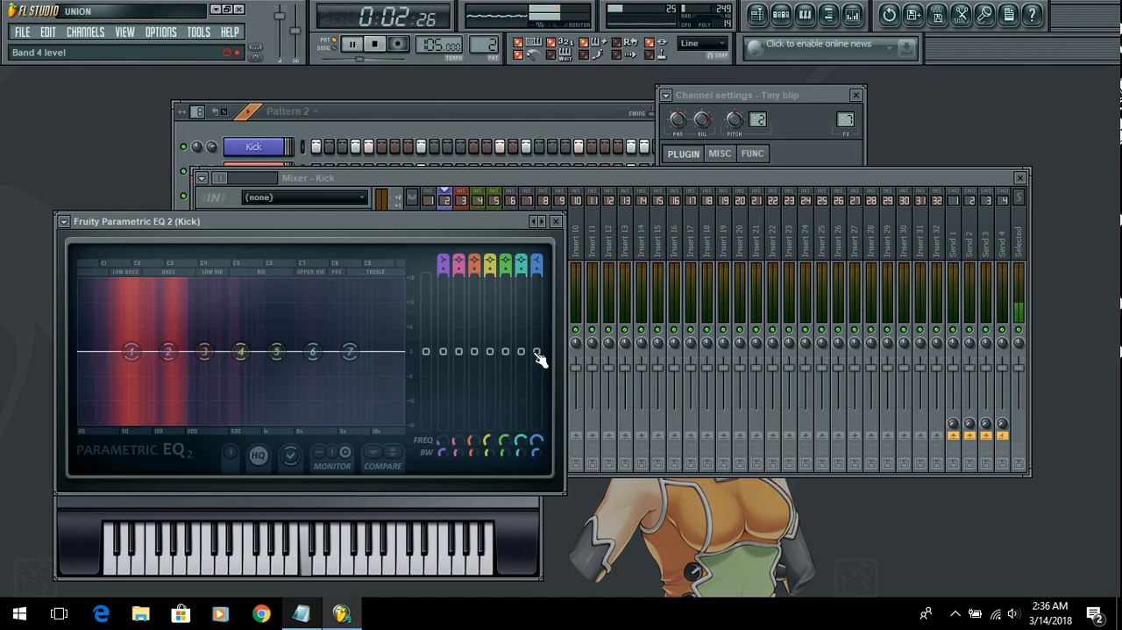
left_click_drag(537, 352, 490, 322)
left_click_drag(490, 276, 490, 341)
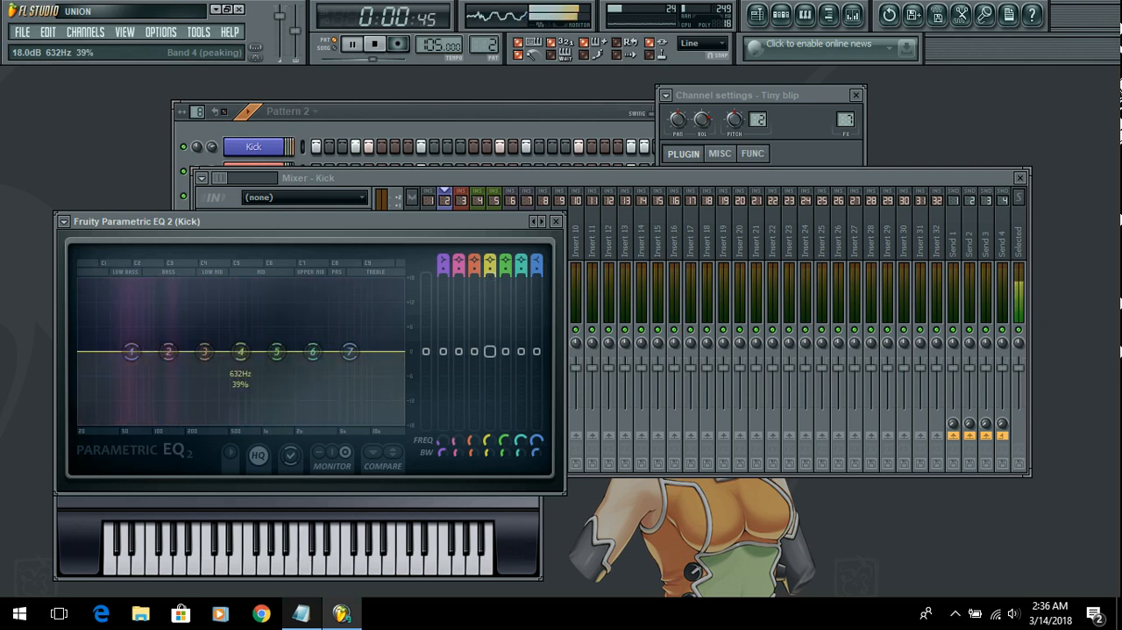
left_click(556, 221)
Step: Load Fruity Parametric EQ 2 into effect slot 1 of the Master track
left_click(414, 237)
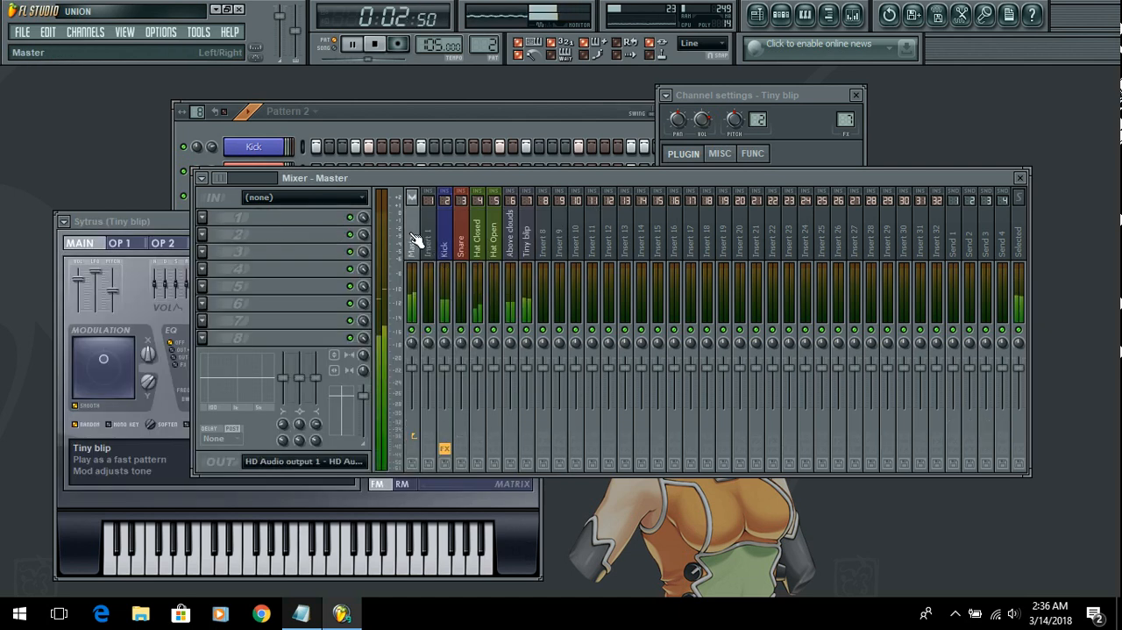
left_click(203, 215)
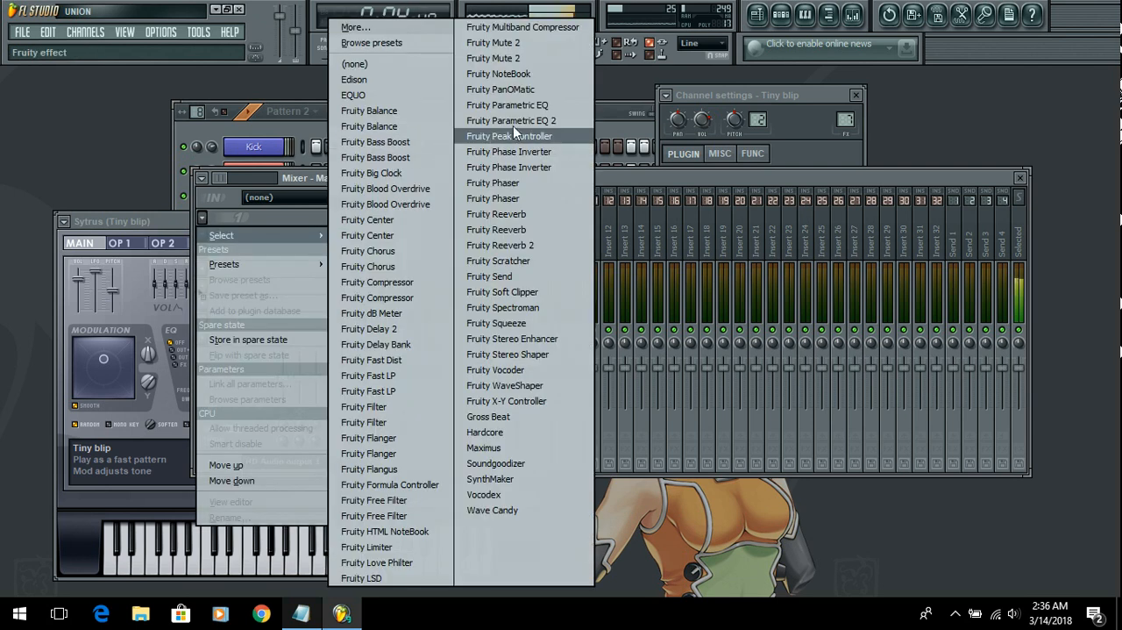
left_click(513, 124)
Step: Try cutting the band 7 high shelf on the Master equalizer, return the bands to flat and close it
left_click_drag(497, 312, 501, 388)
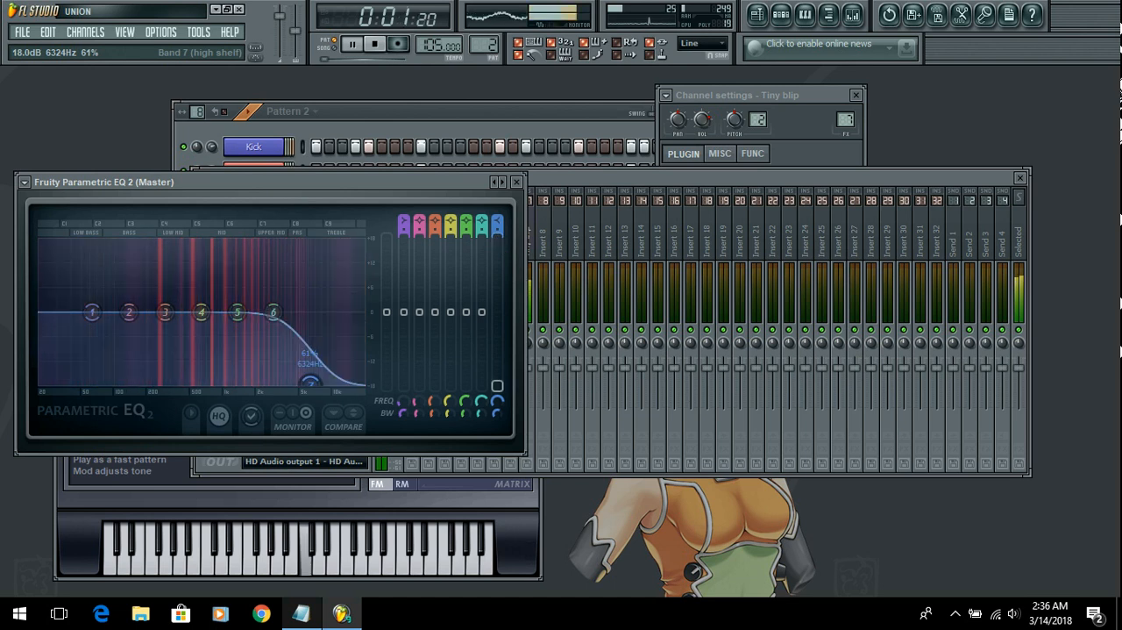
left_click_drag(497, 333, 450, 312)
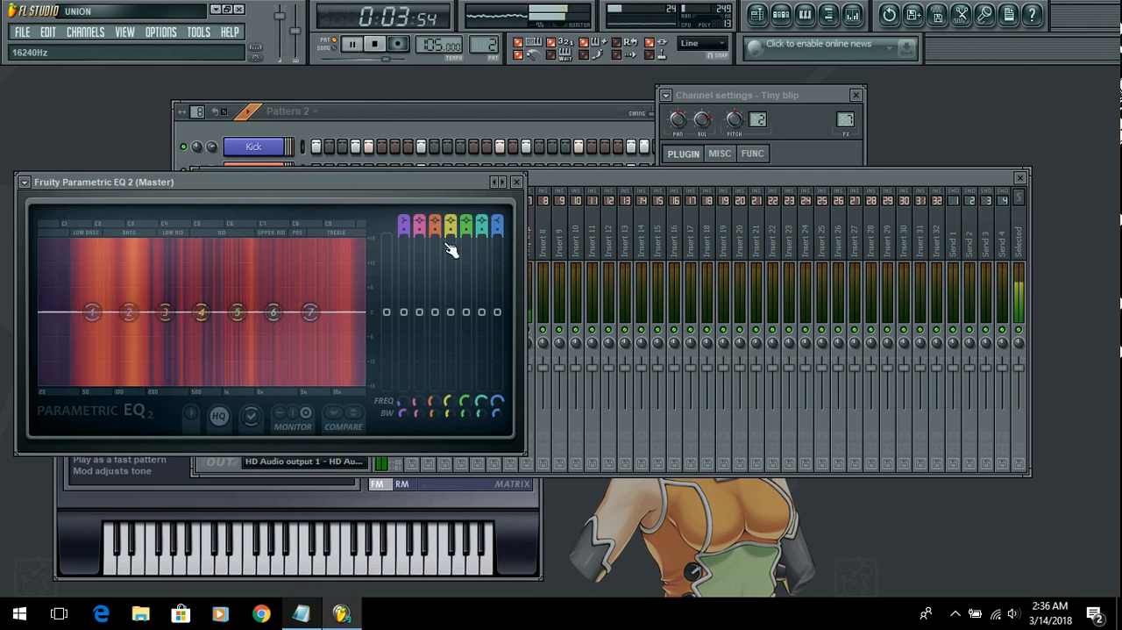
left_click(516, 182)
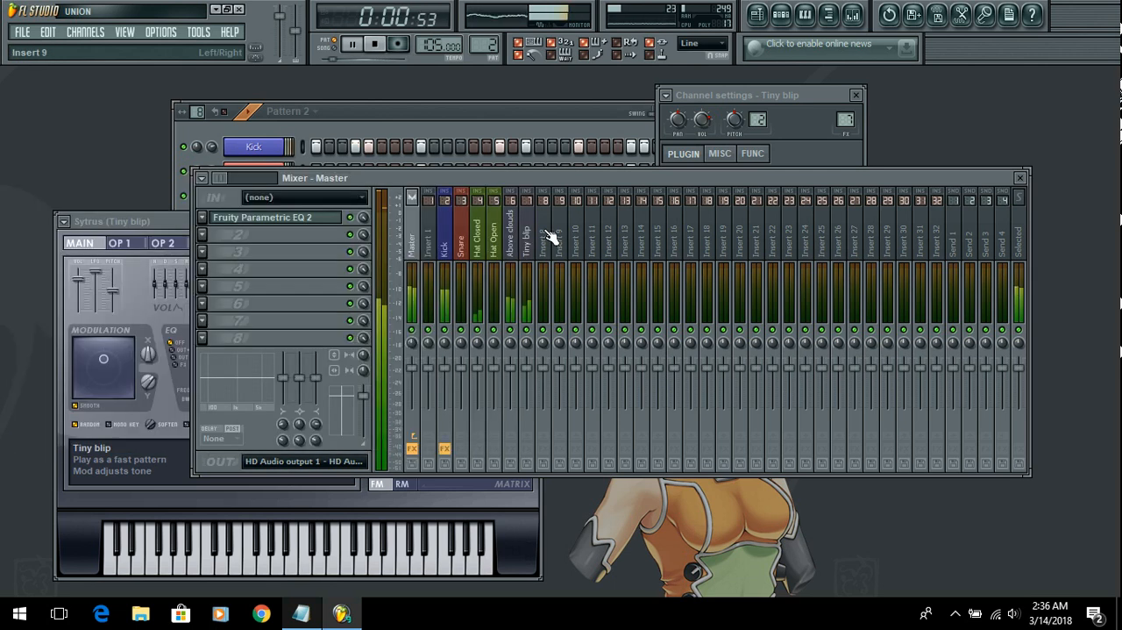
Step: Boost bands 1 and 2 in the Kick track's Fruity Parametric EQ 2 and close the equalizer
left_click(444, 230)
left_click(268, 235)
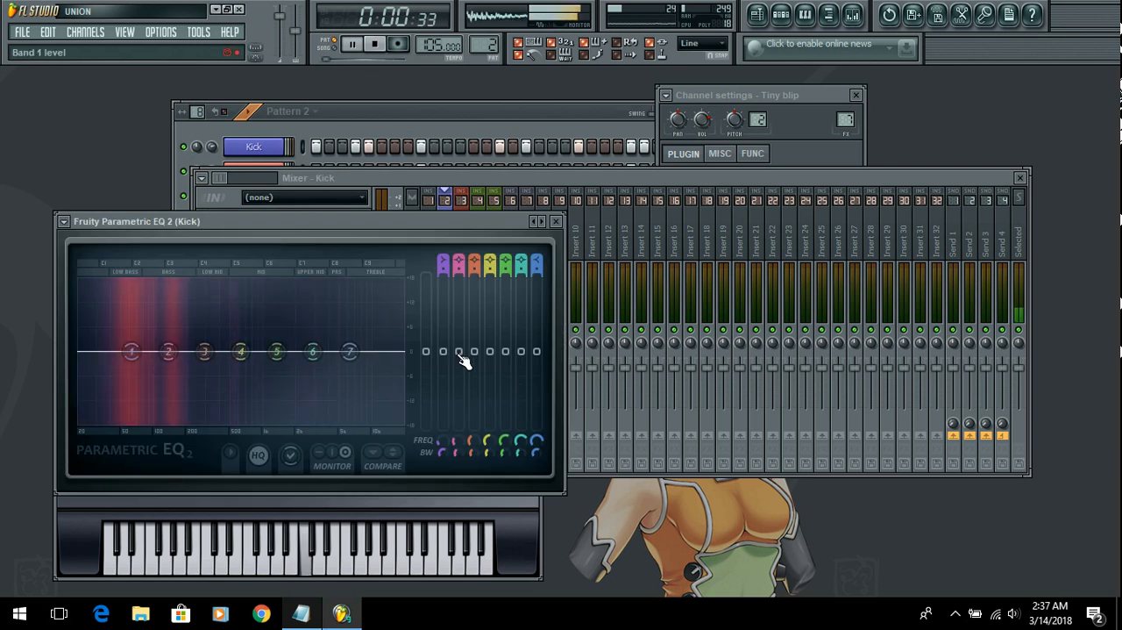
left_click_drag(458, 351, 442, 330)
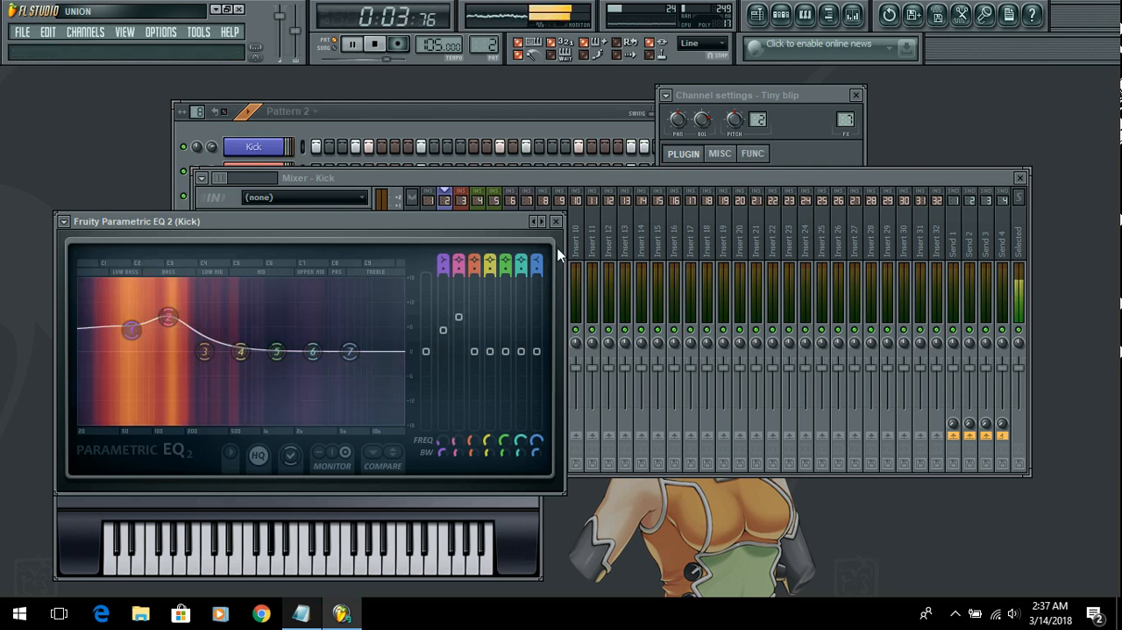
left_click(556, 222)
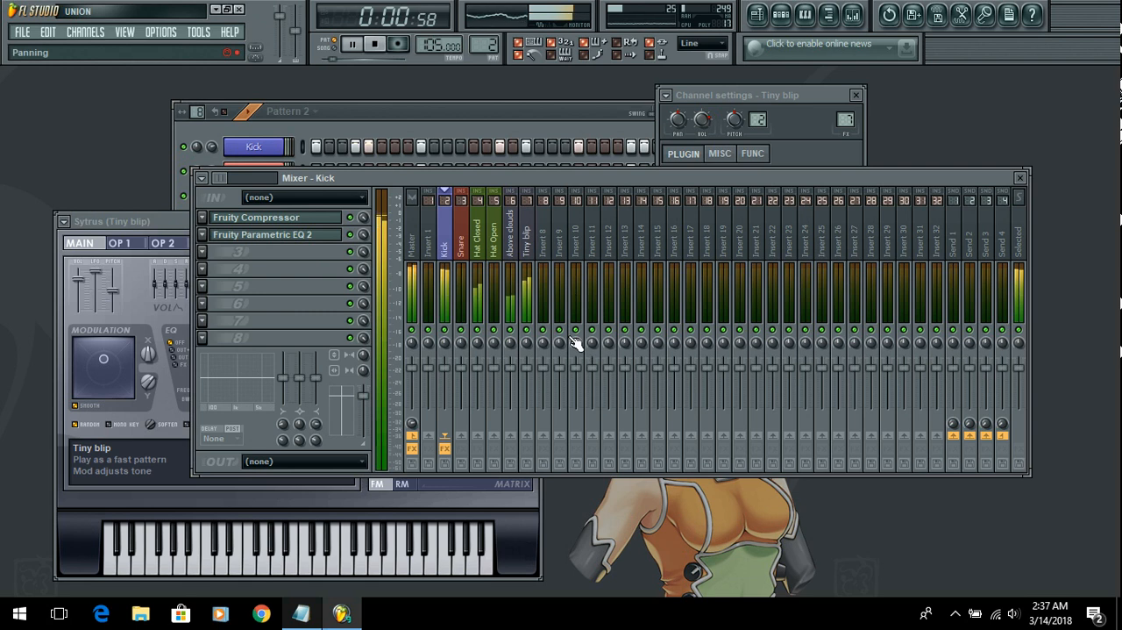
key("KP_Add")
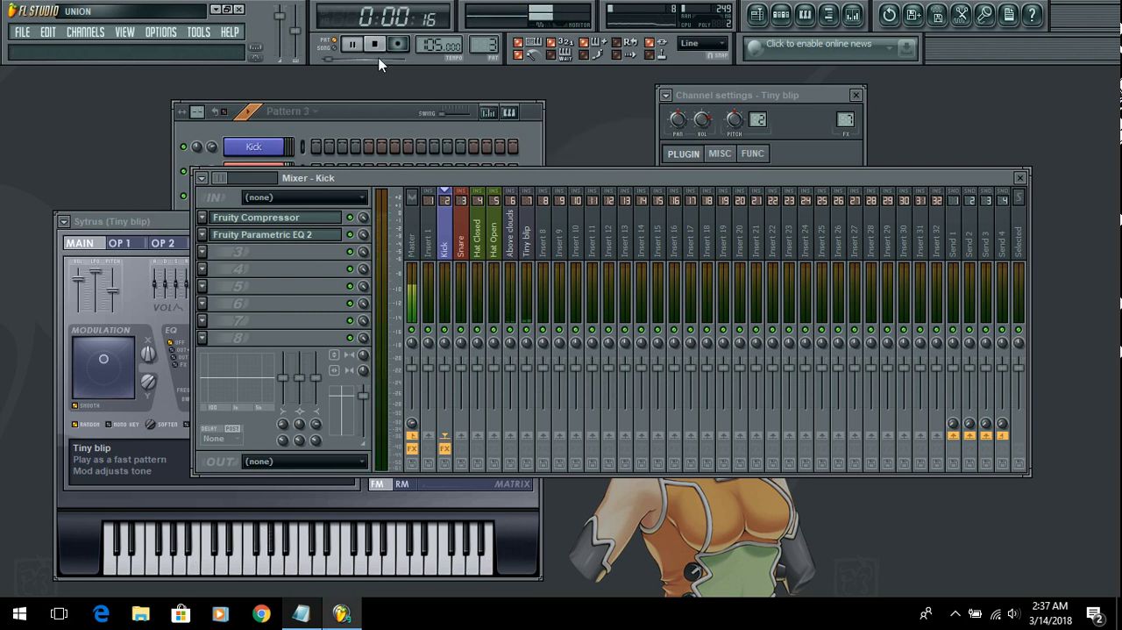
key("space")
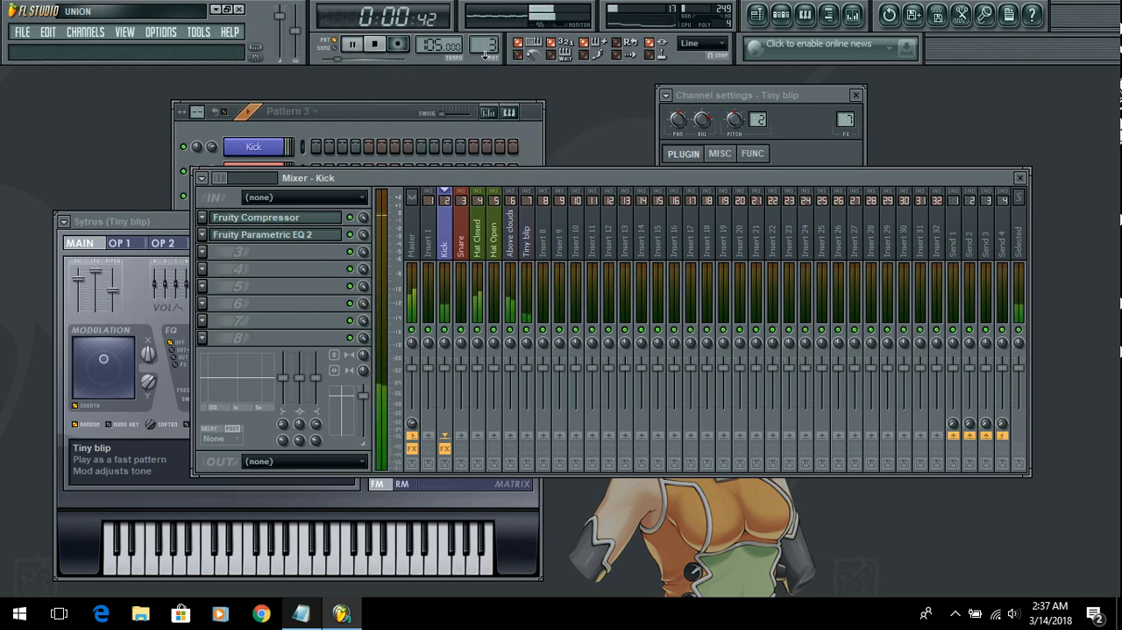
left_click_drag(484, 45, 484, 52)
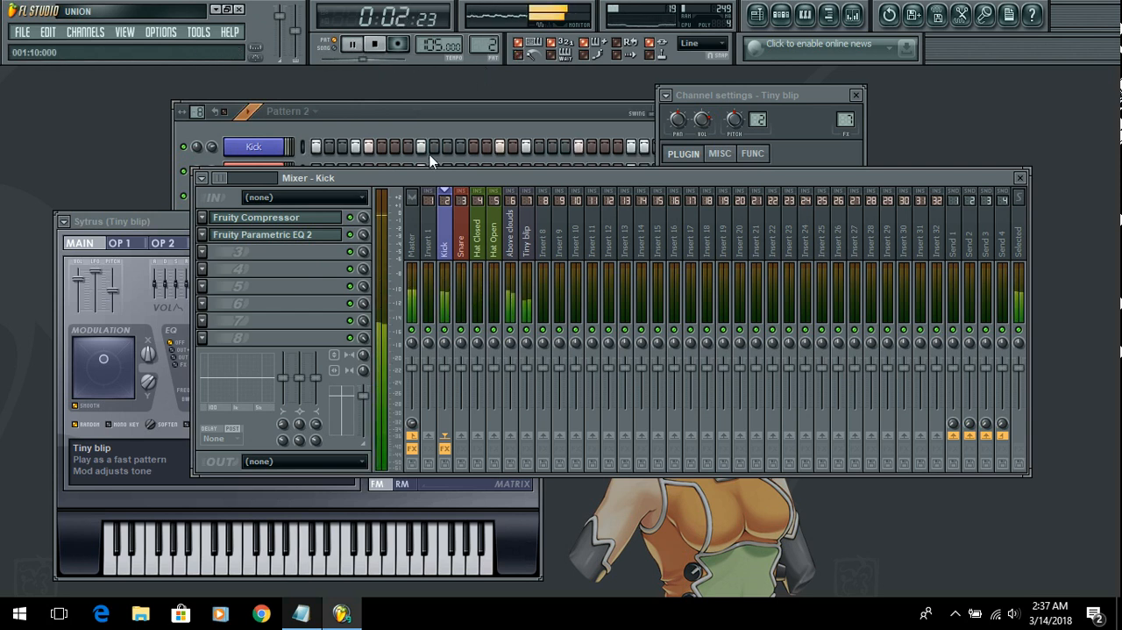
Step: Load Fruity Reeverb 2 into effect slot 1 of the Tiny blip mixer track
left_click(530, 255)
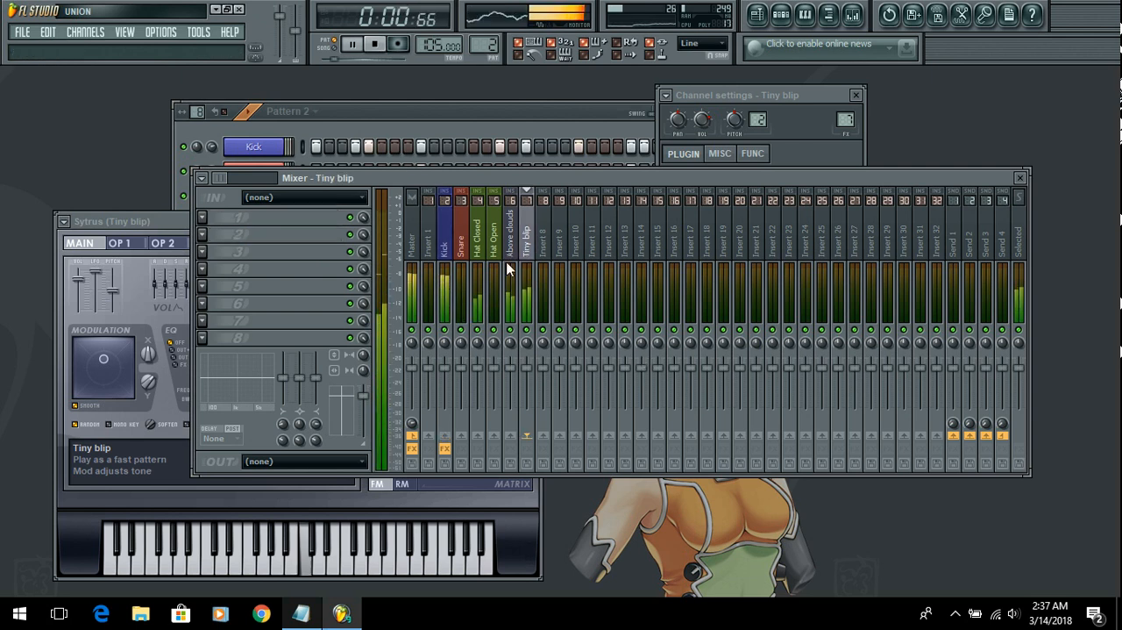
left_click(202, 217)
mouse_move(249, 234)
left_click(550, 246)
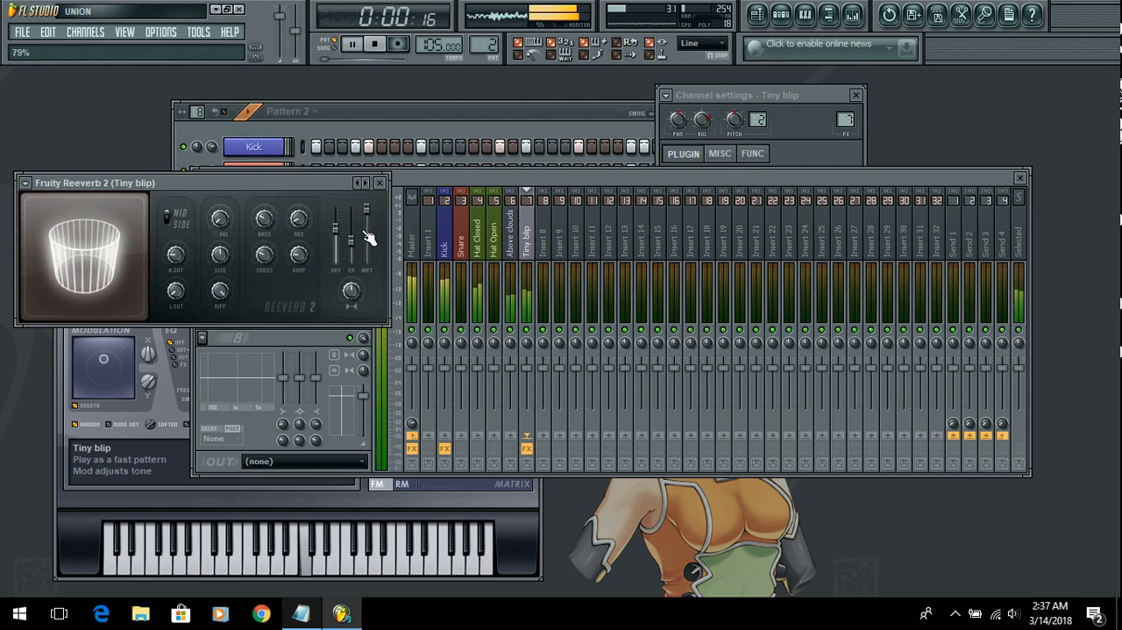
Step: Adjust the wet level, early reflections level and room size in the Tiny blip Fruity Reeverb 2 and close it
left_click_drag(368, 210, 351, 233)
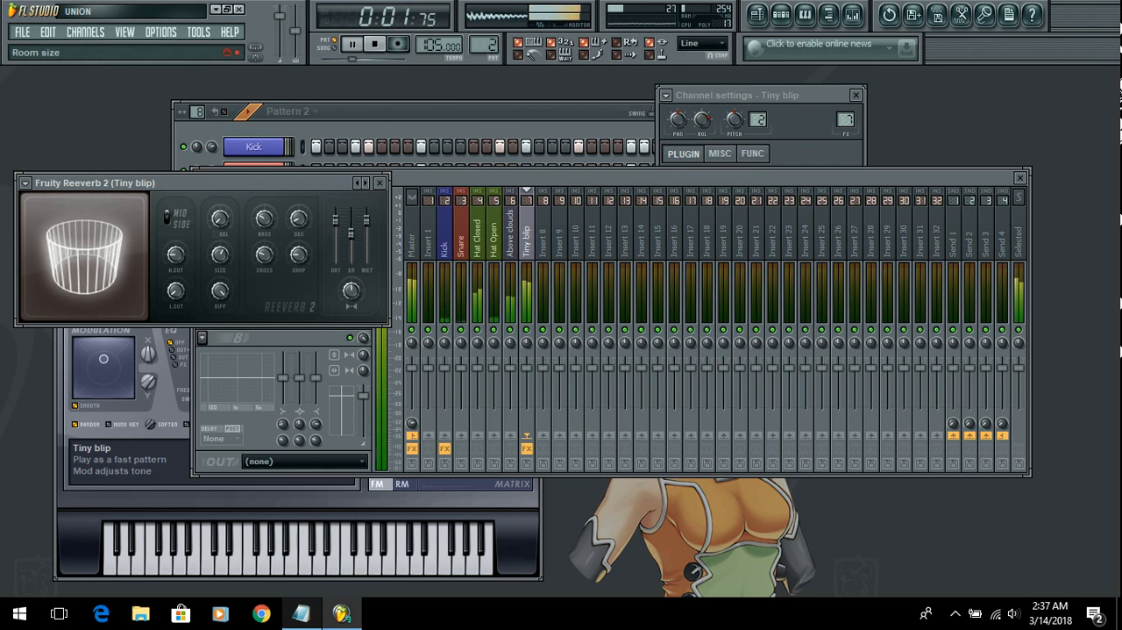
left_click_drag(217, 261, 220, 252)
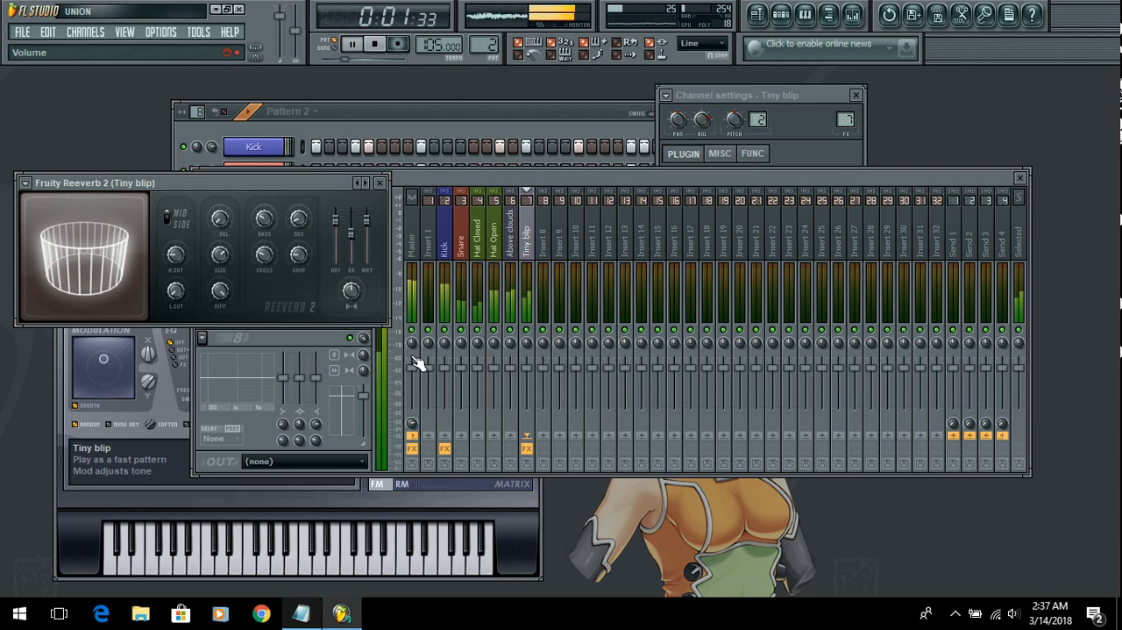
left_click(380, 183)
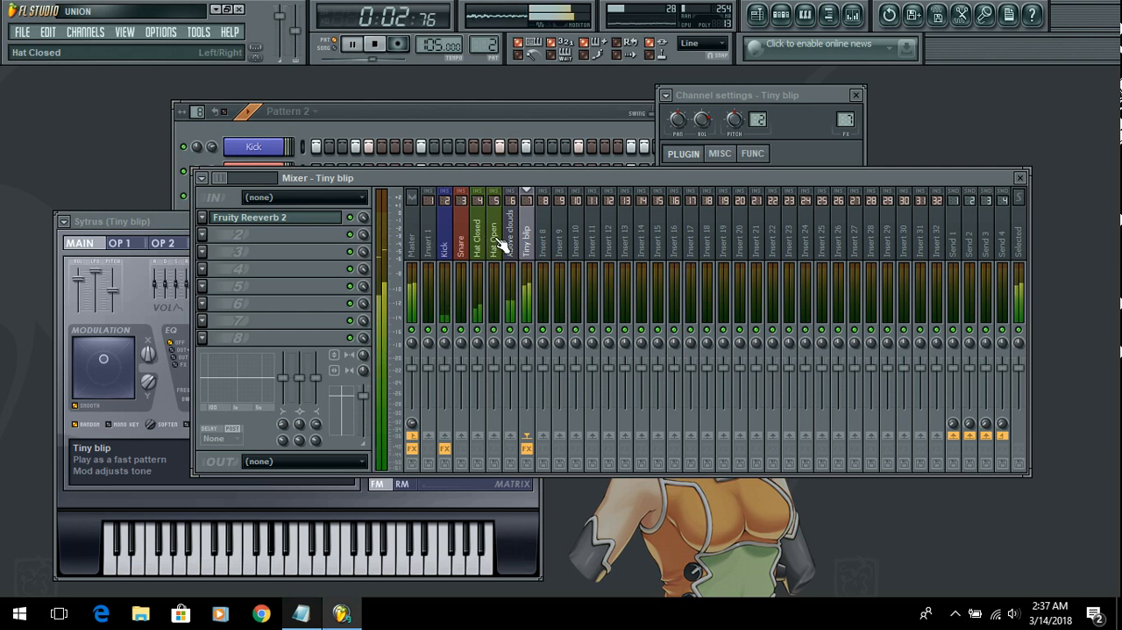
Step: Load Fruity Compressor into effect slot 2 of the Tiny blip track
left_click(203, 235)
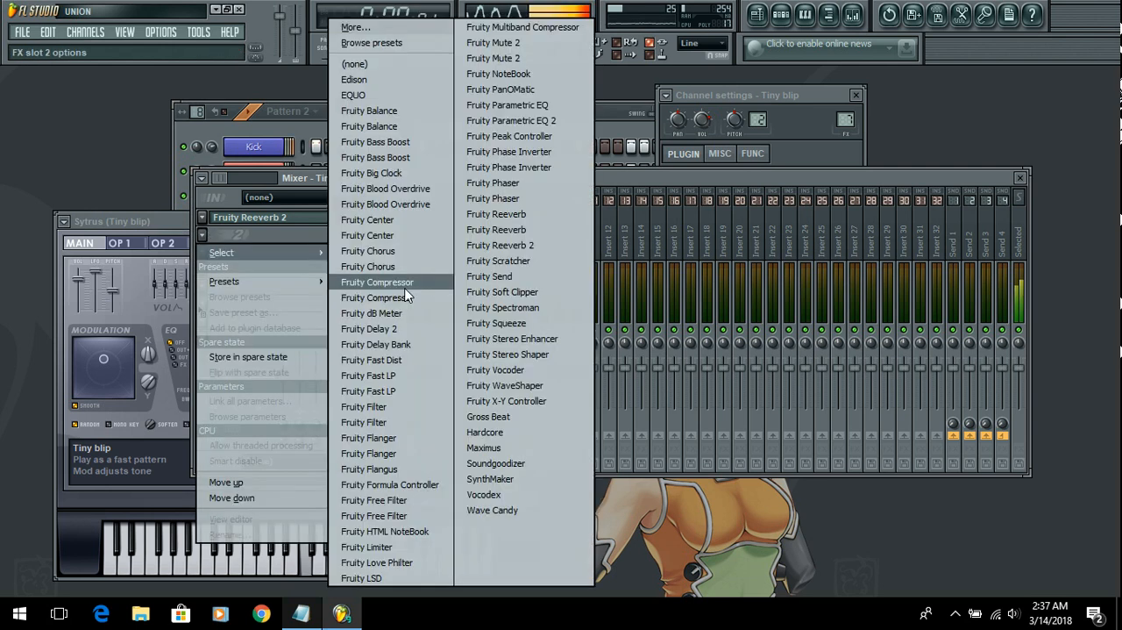
left_click(411, 282)
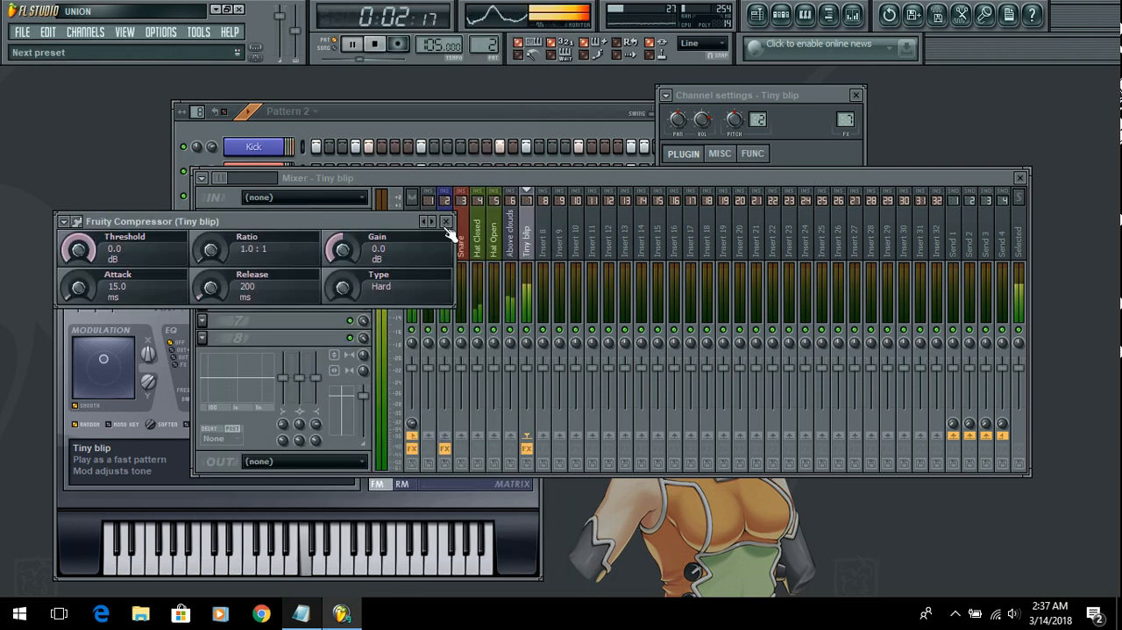
Step: Try out successive presets in the Tiny blip track's Fruity Compressor, starting with Complete Mix
left_click(433, 222)
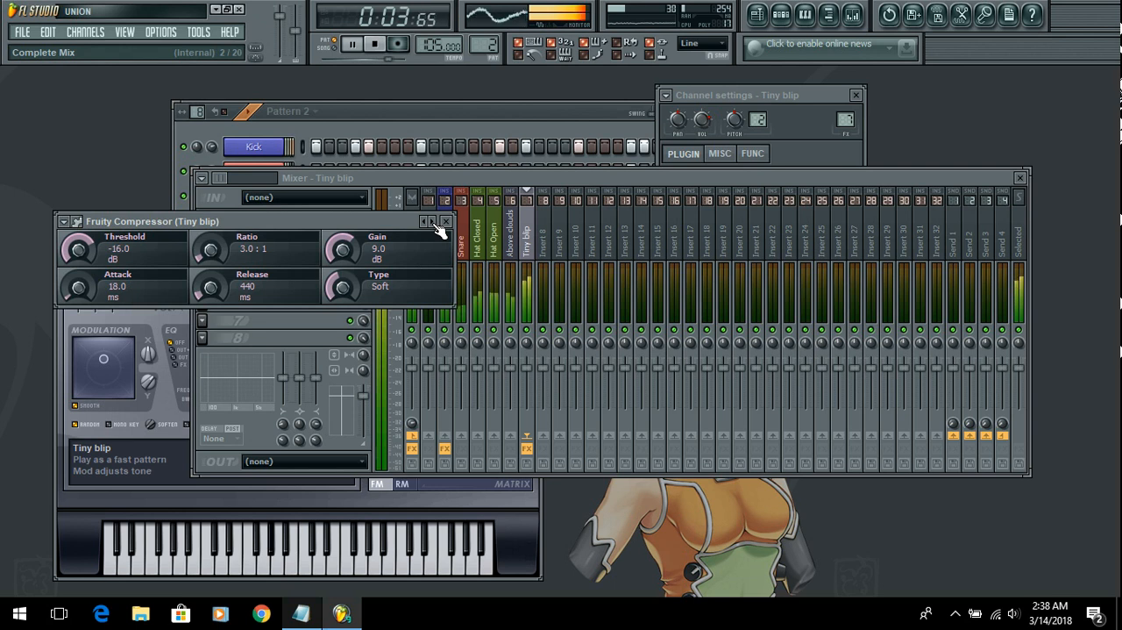
left_click(435, 223)
left_click(433, 223)
left_click(432, 222)
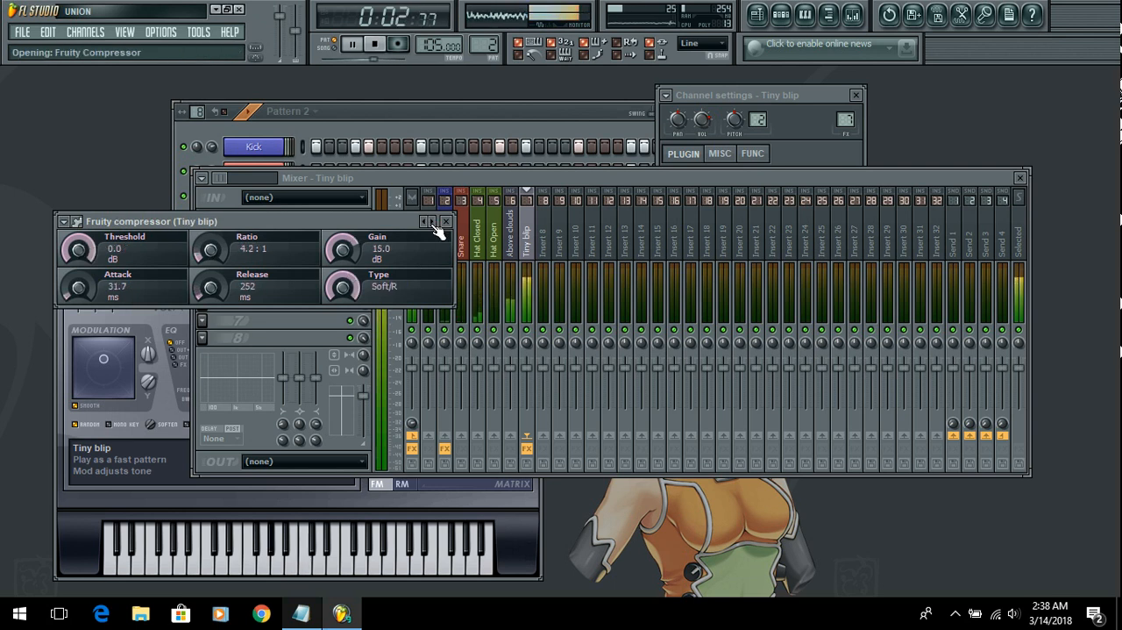
left_click(434, 223)
left_click(433, 222)
left_click(433, 223)
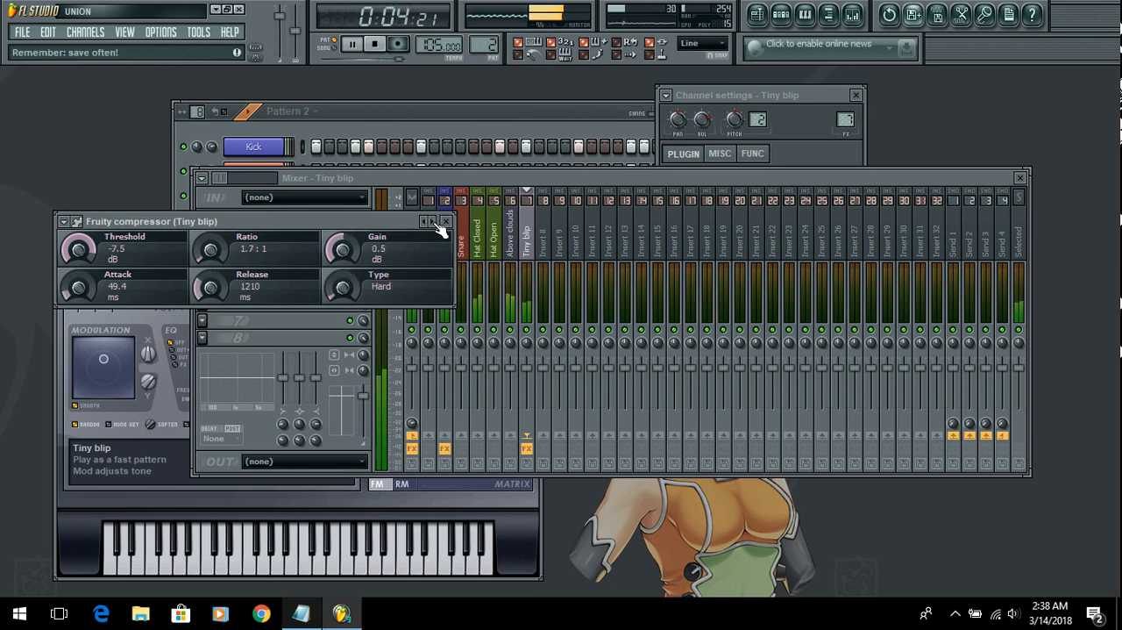
Step: Apply the Default preset to the Tiny blip track's Fruity Compressor and close it
left_click(65, 222)
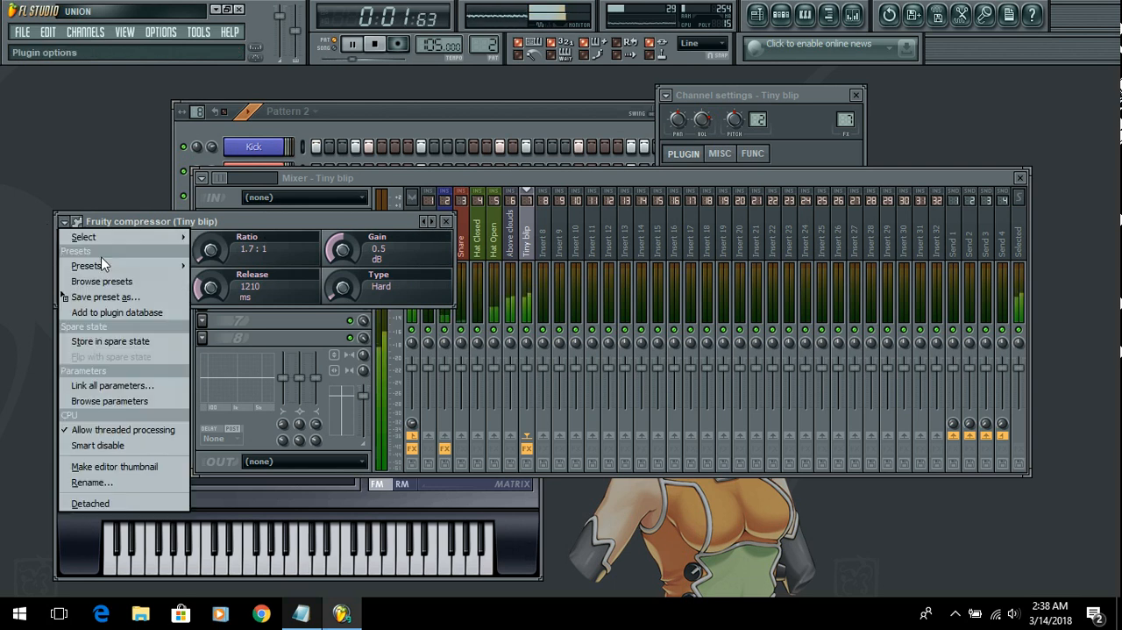
mouse_move(114, 267)
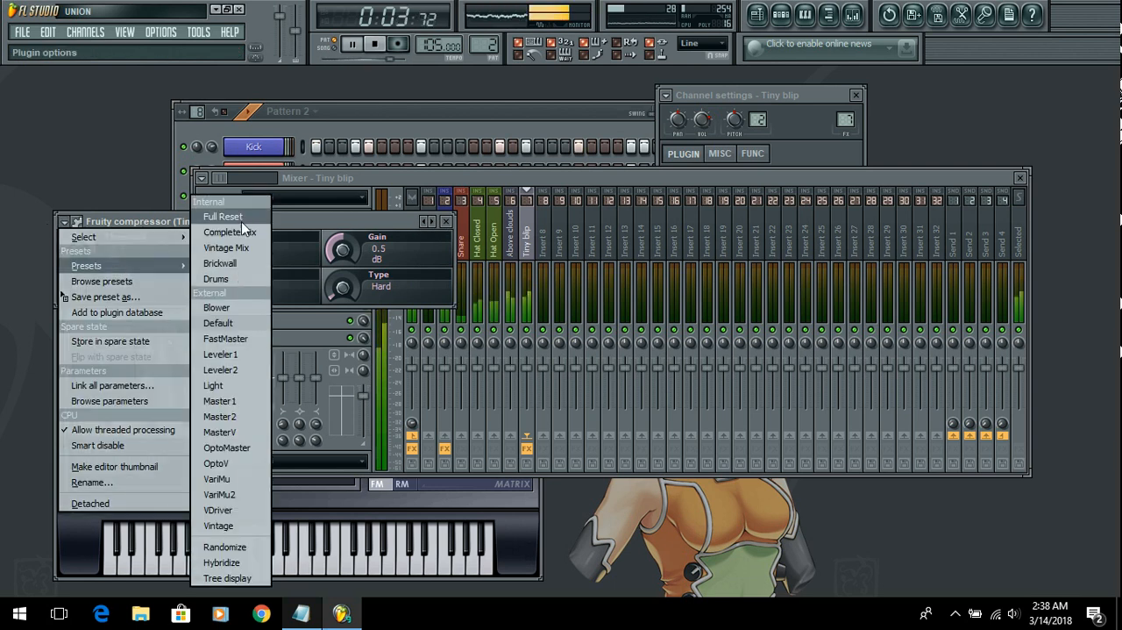
left_click(245, 322)
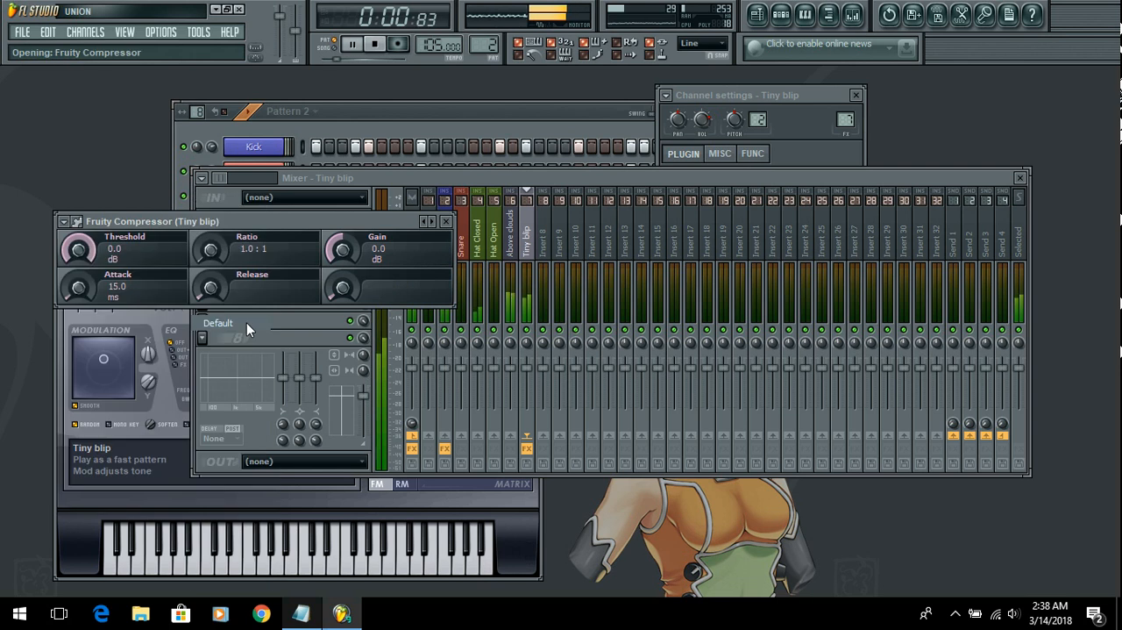
left_click(447, 225)
Step: Load Fruity Compressor into effect slot 1 of the Above clouds 2 track and close its window
left_click(509, 237)
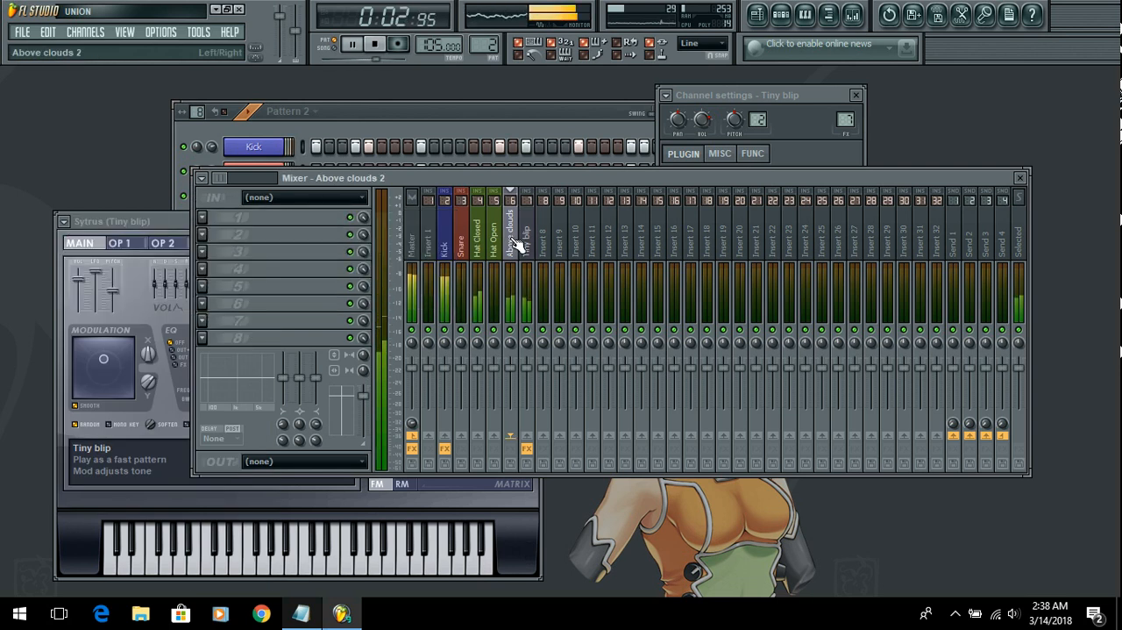
left_click(203, 221)
mouse_move(271, 242)
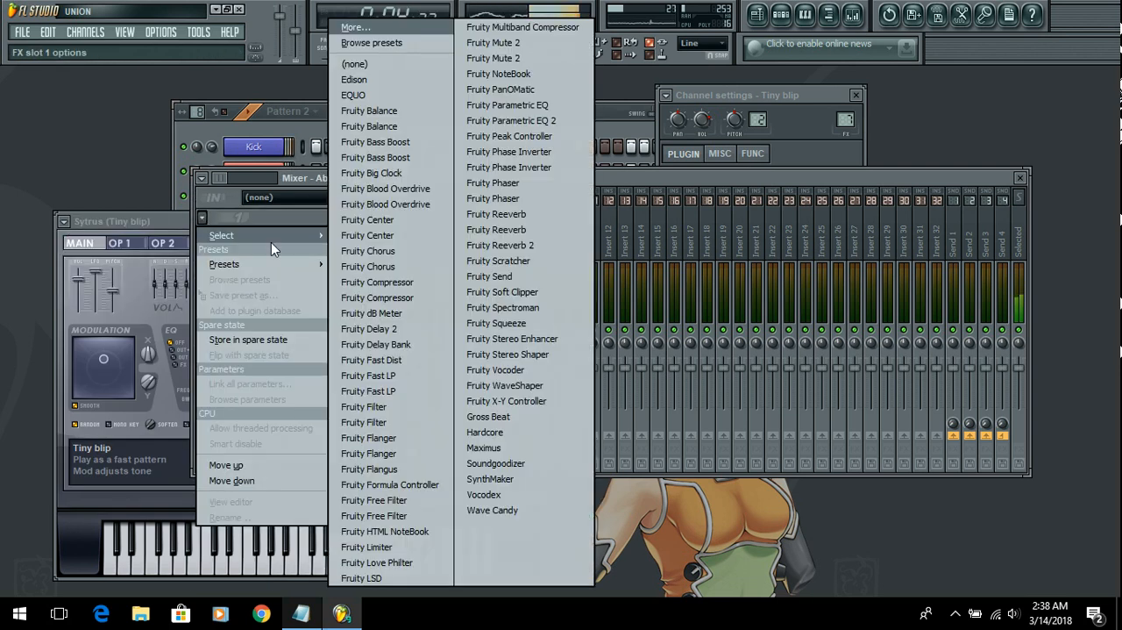
left_click(416, 281)
left_click(408, 182)
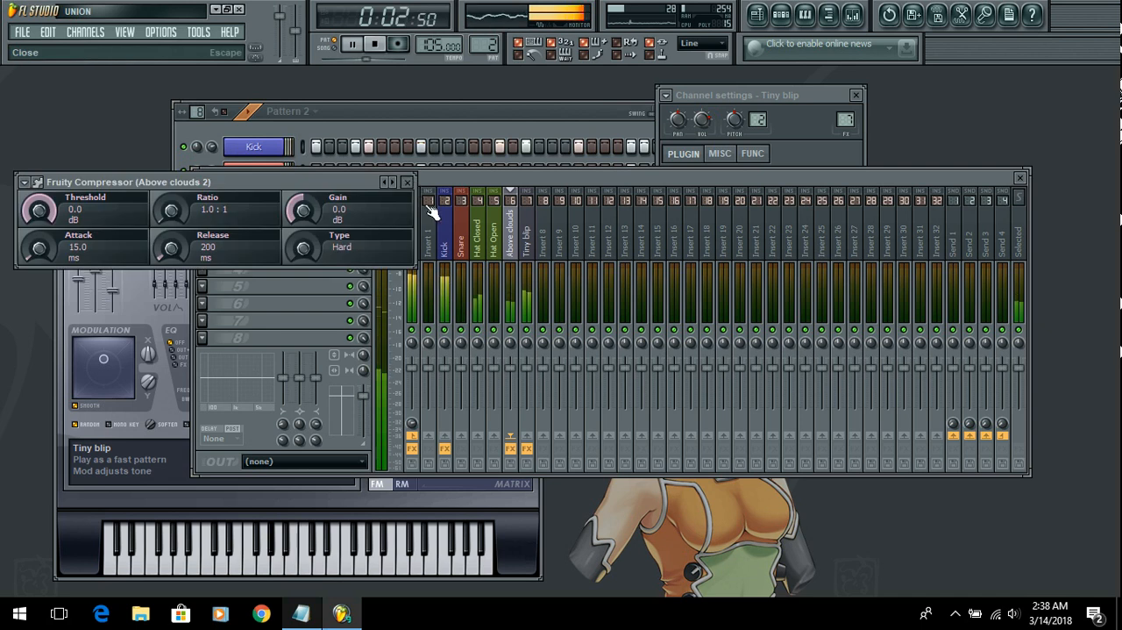
Step: Load Fruity Compressor into effect slot 1 of the Hat Open track and close its window
left_click(497, 246)
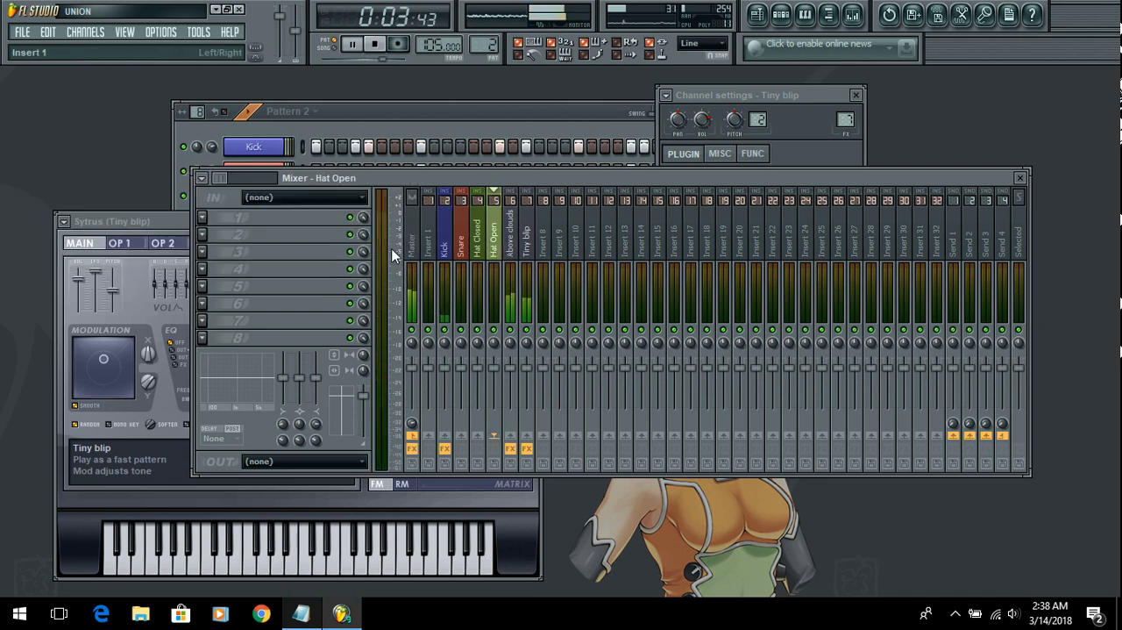
left_click(202, 217)
mouse_move(289, 242)
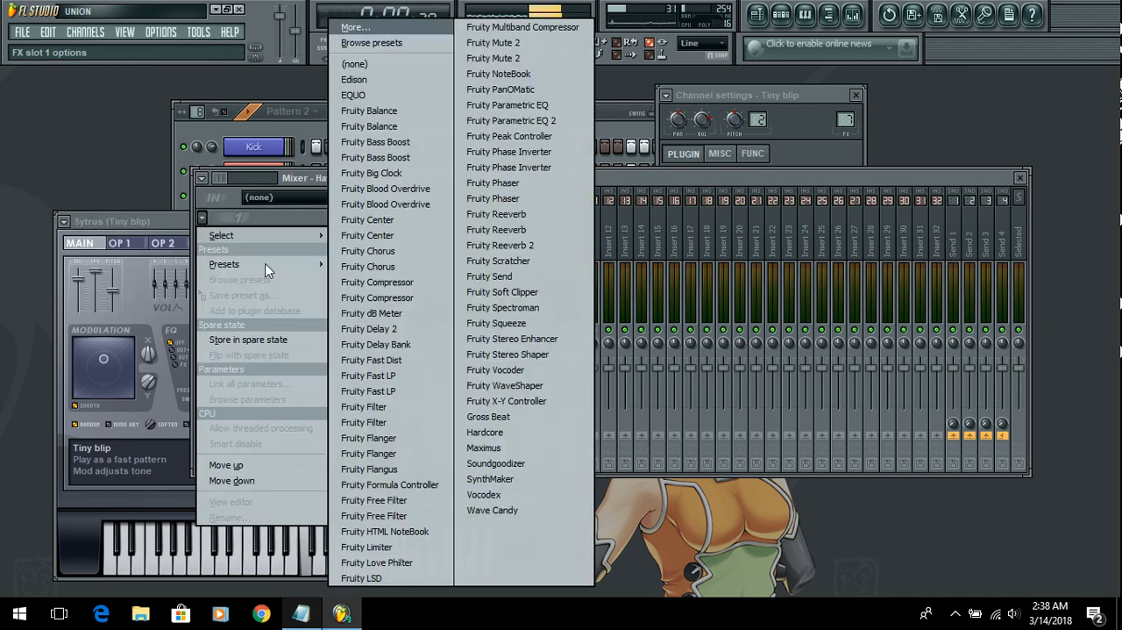
left_click(417, 299)
left_click(408, 182)
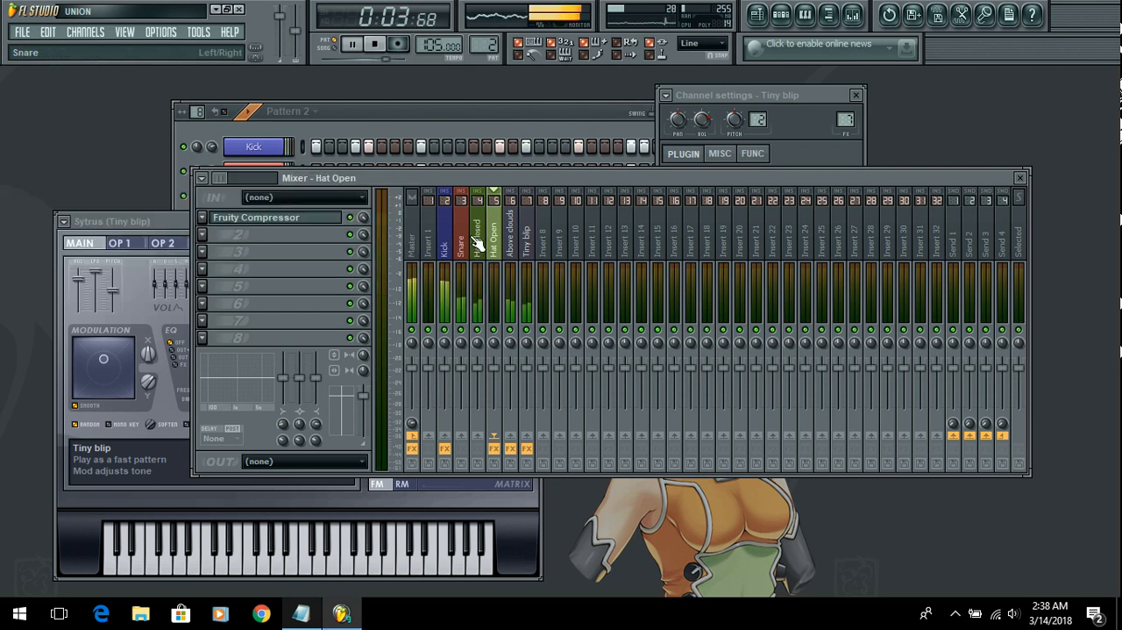
Step: Load Fruity Compressor into effect slot 1 of the Hat Closed track and close its window
left_click(477, 237)
left_click(203, 217)
mouse_move(259, 237)
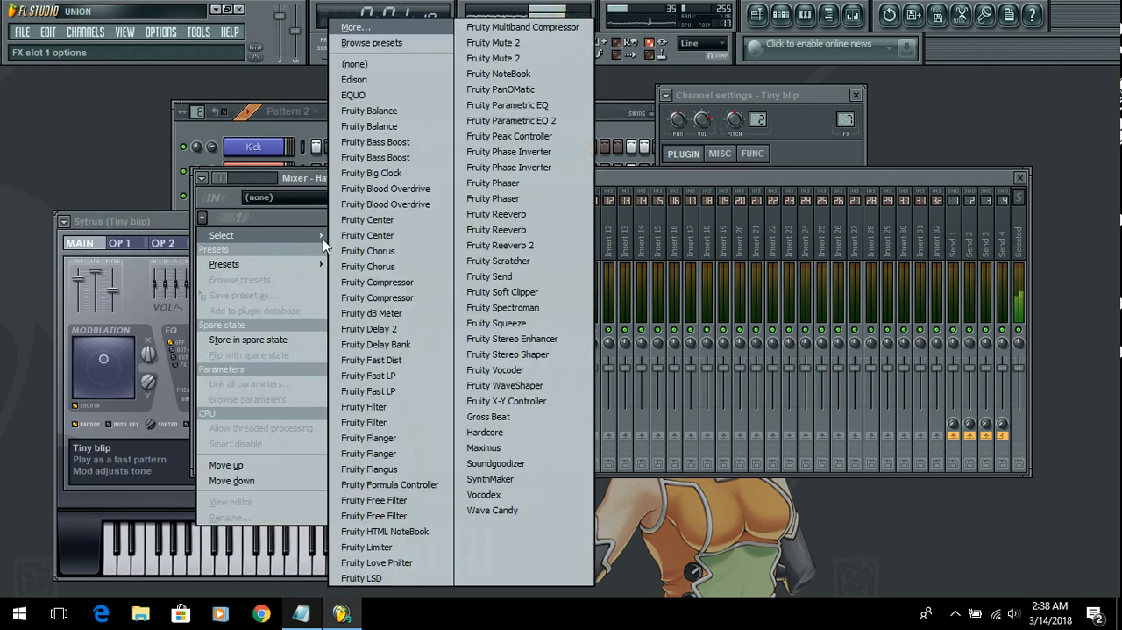
left_click(424, 282)
left_click(409, 182)
Step: Load Fruity Compressor into effect slot 1 of the Snare track and close its window
left_click(447, 237)
left_click(462, 240)
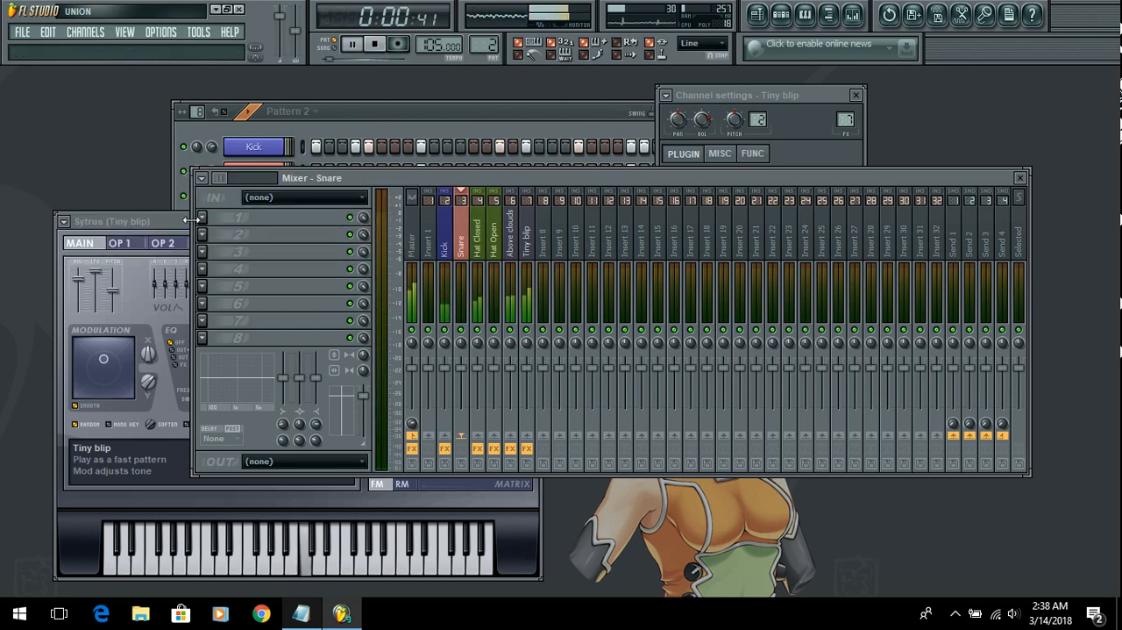
left_click(203, 218)
mouse_move(262, 237)
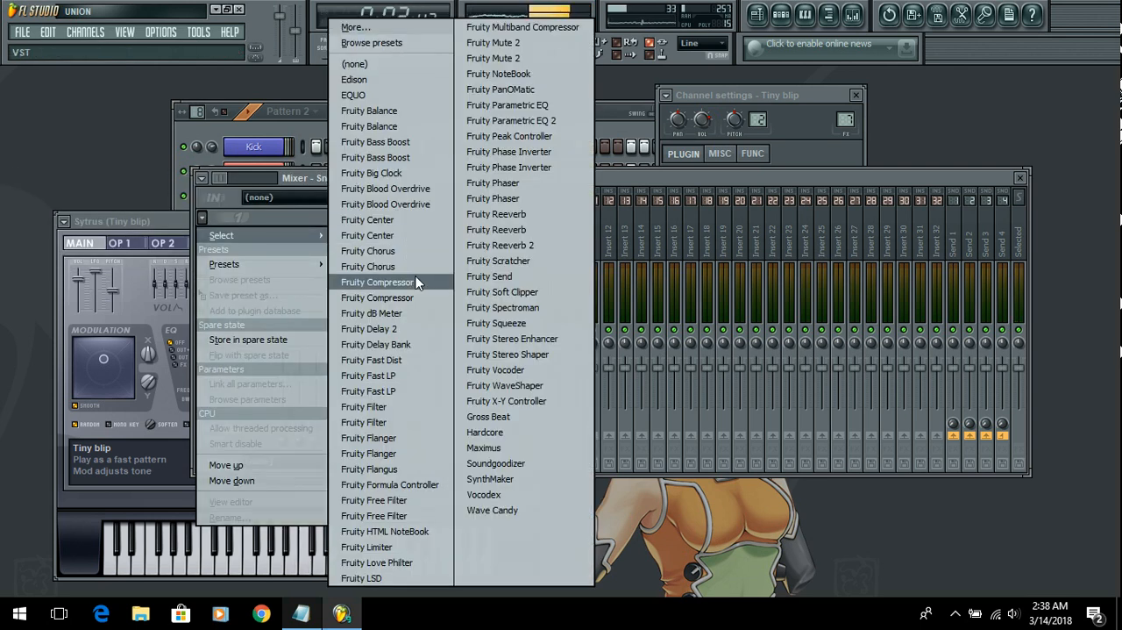
left_click(377, 281)
left_click(415, 185)
Step: Load a second Fruity Compressor into effect slot 3 of the Kick track and close its window
left_click(445, 233)
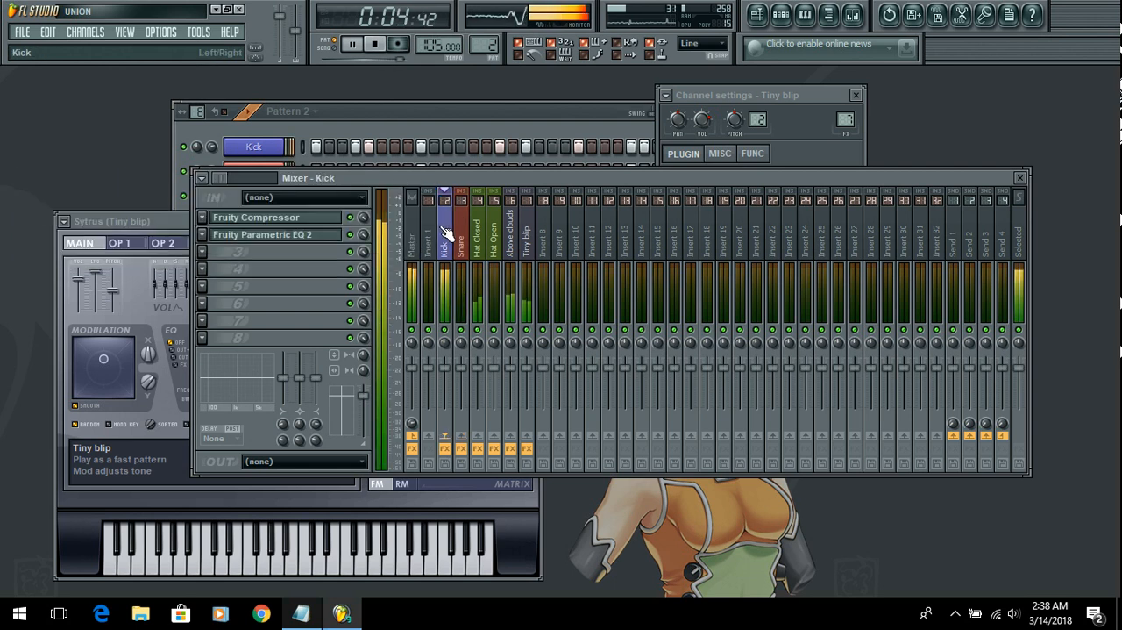
left_click(210, 254)
mouse_move(252, 272)
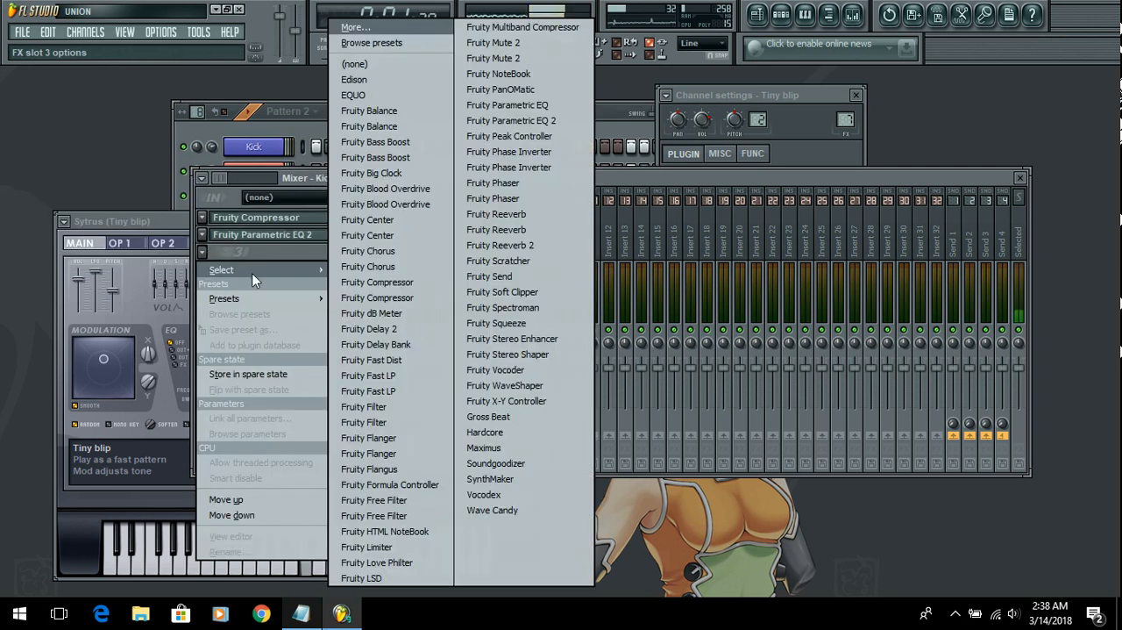
left_click(410, 283)
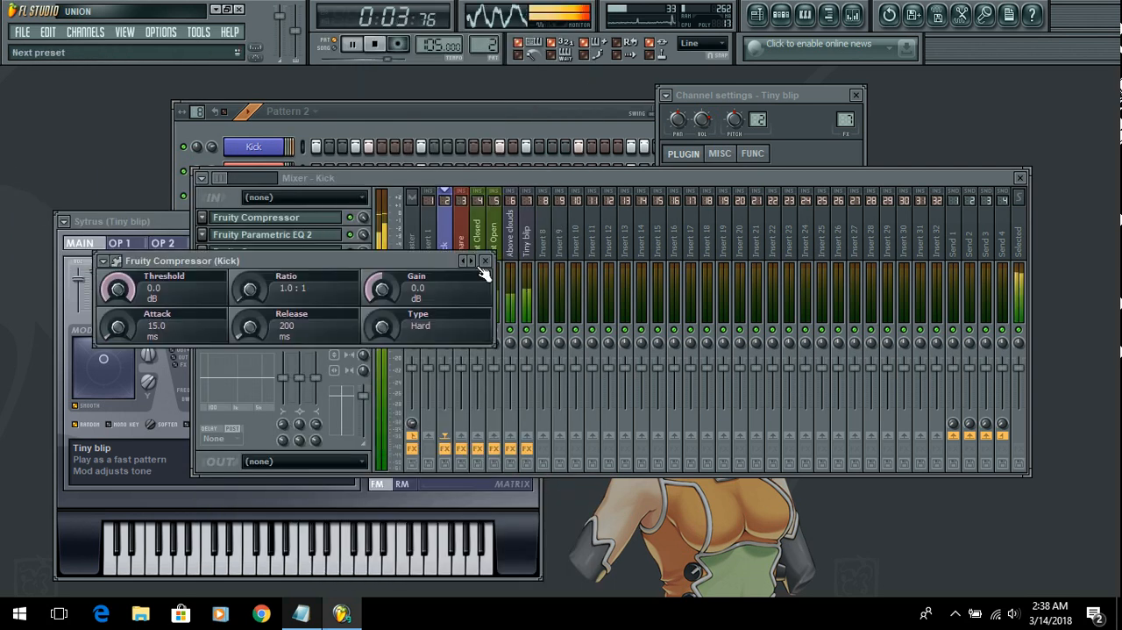
left_click(492, 263)
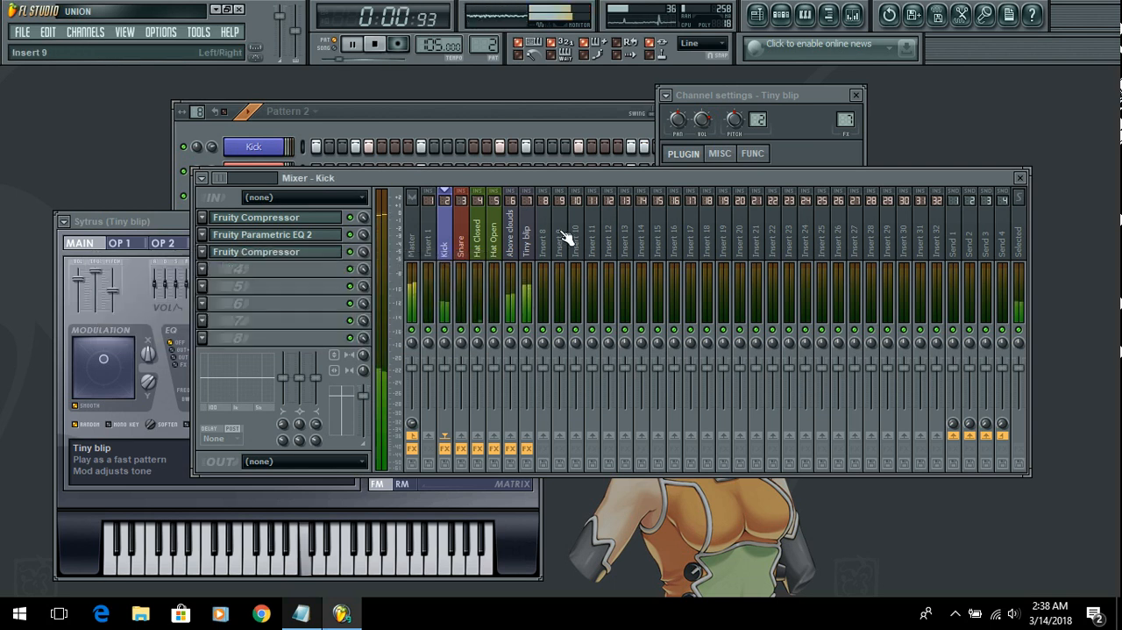
left_click(570, 456)
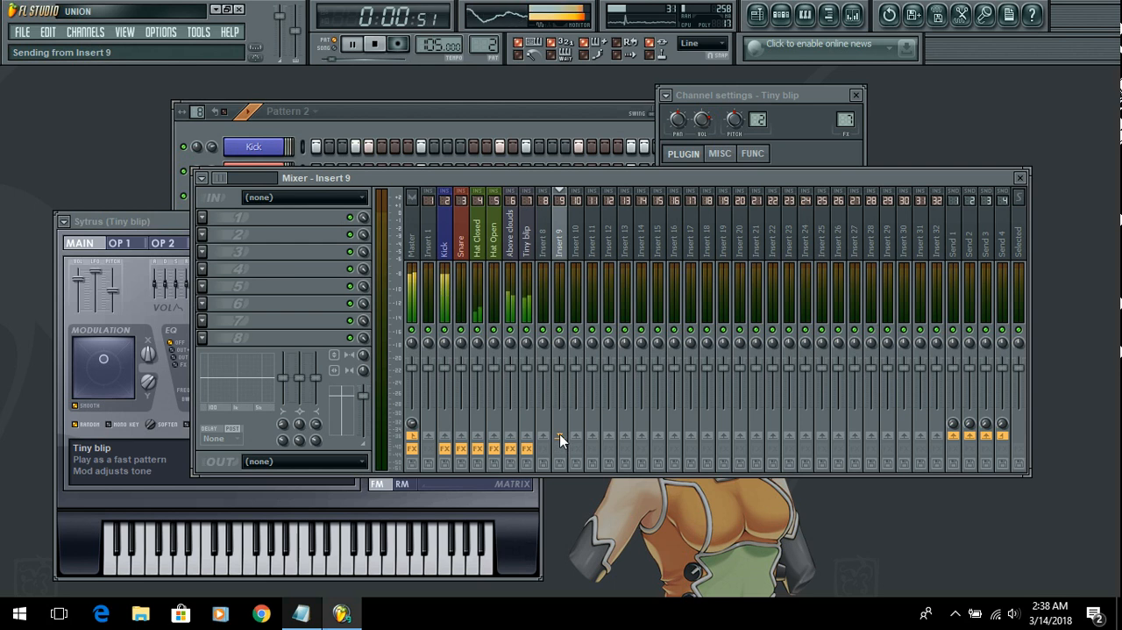
left_click(513, 240)
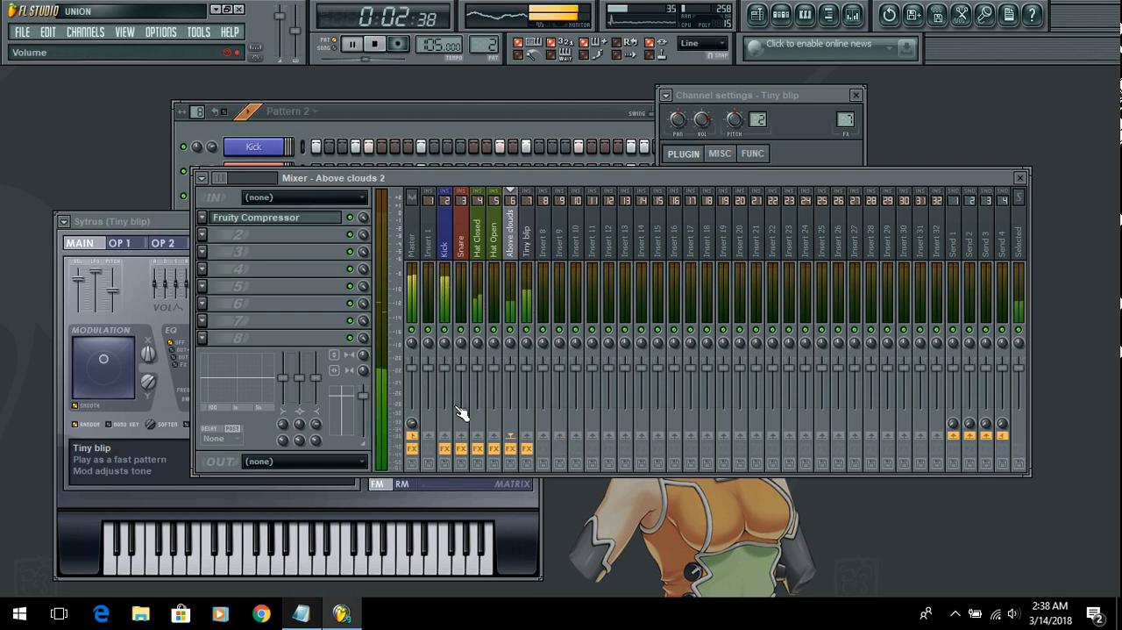
left_click(412, 244)
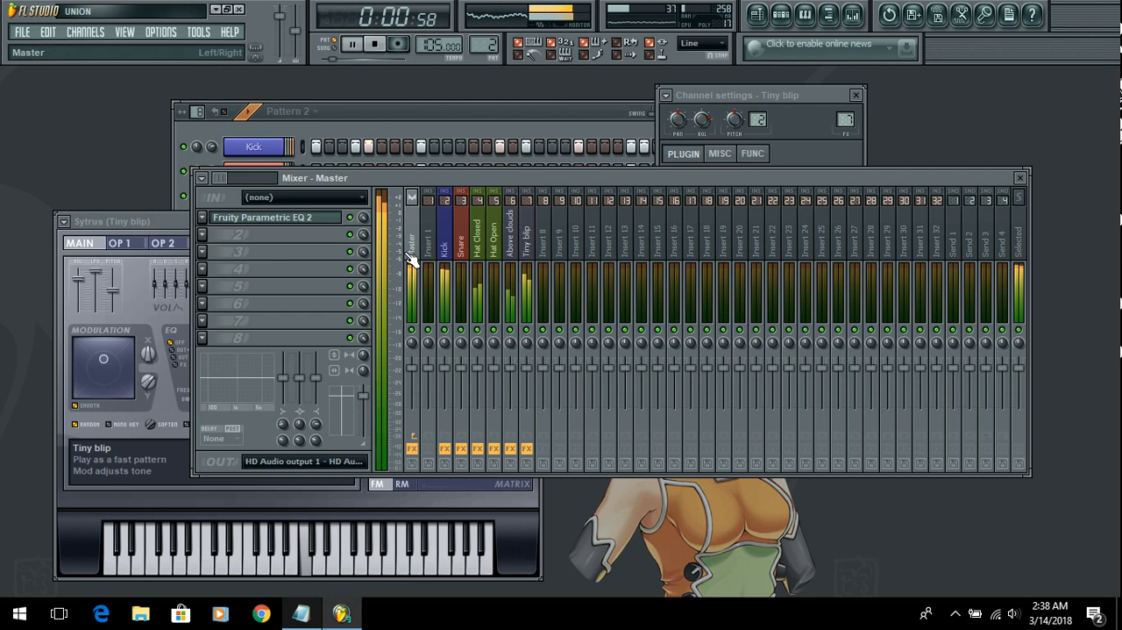
left_click(204, 242)
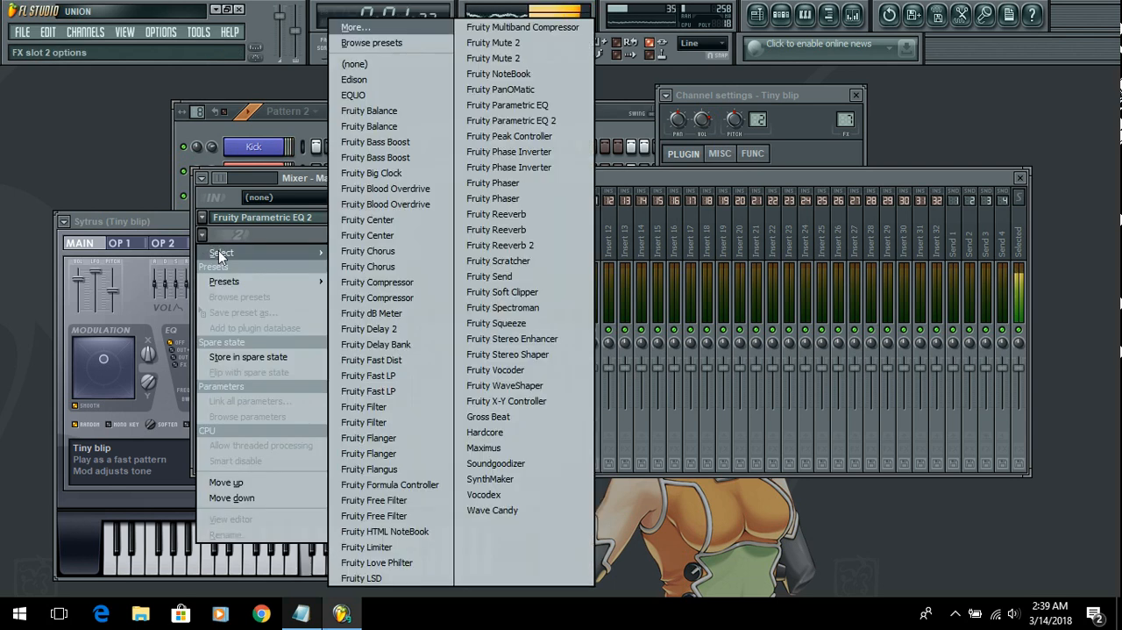
left_click(255, 236)
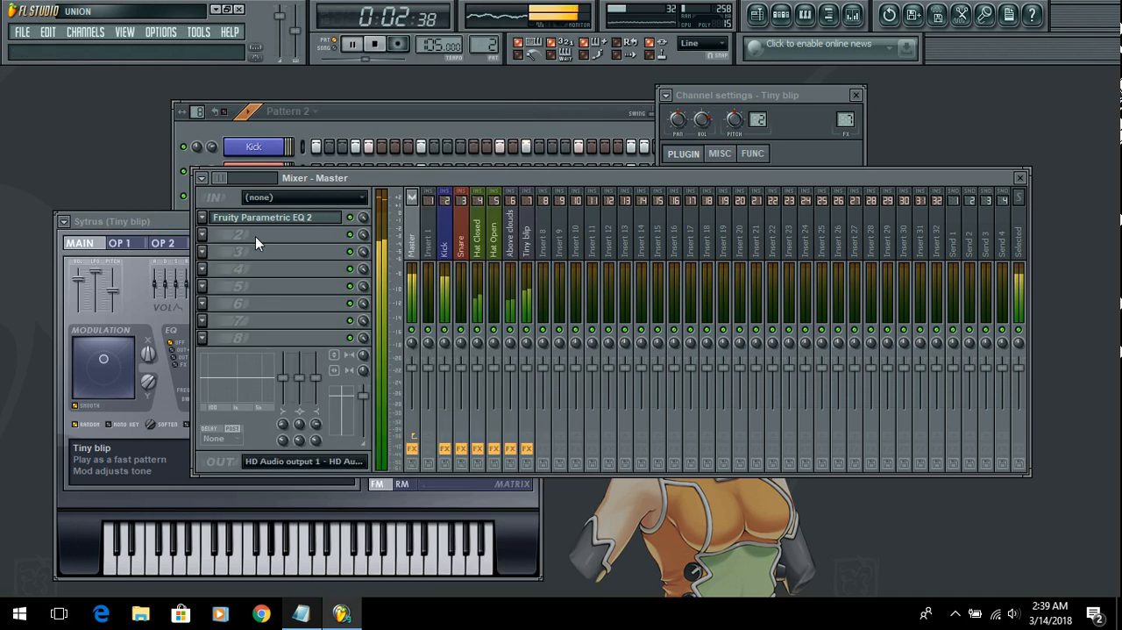
Step: Show the browser, collapse the open Sytrus and generator folders, and expand Effects under Plugin presets
left_click(830, 15)
scroll(73, 266, "up", 10)
scroll(73, 298, "up", 20)
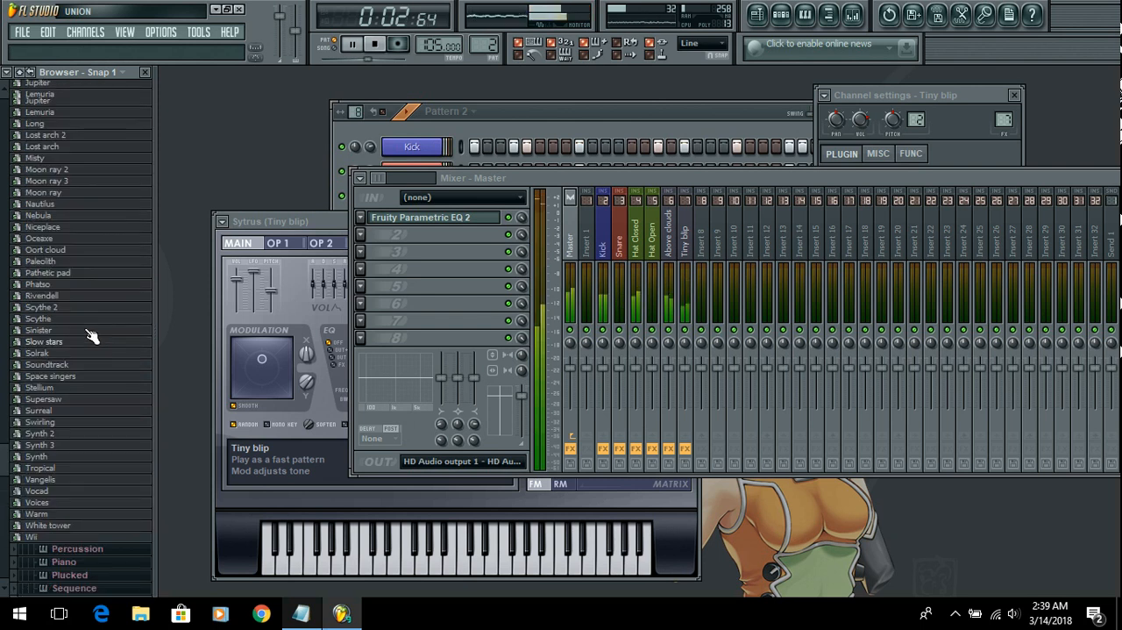
scroll(83, 283, "up", 1)
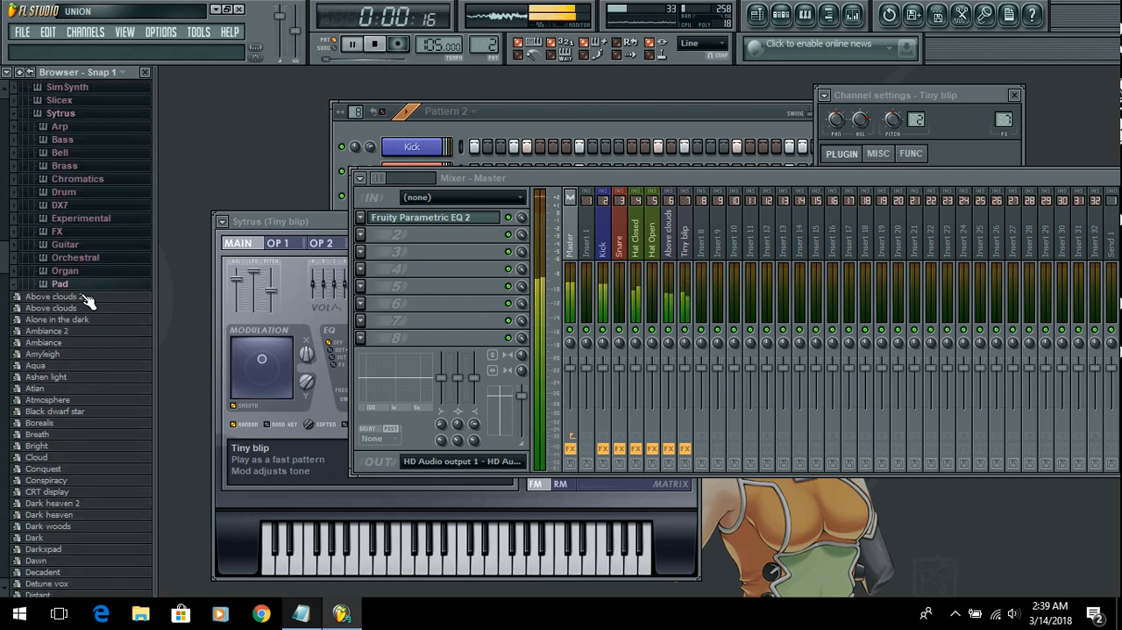
left_click(80, 285)
scroll(96, 338, "up", 10)
left_click(88, 492)
left_click(110, 221)
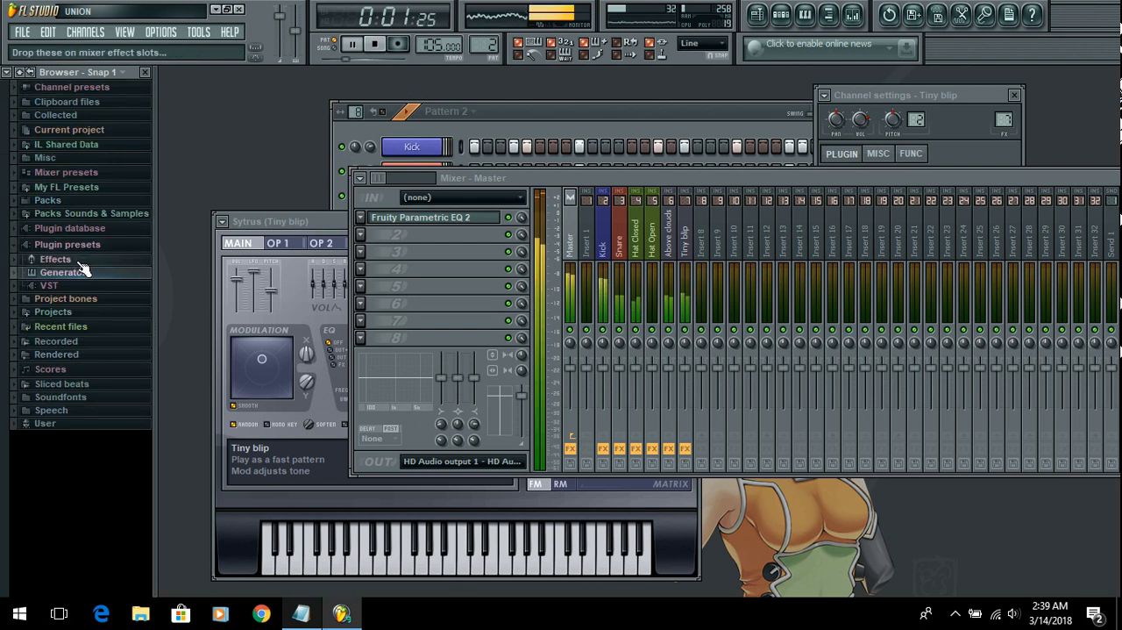
key("XF86AudioLowerVolume")
left_click(79, 262)
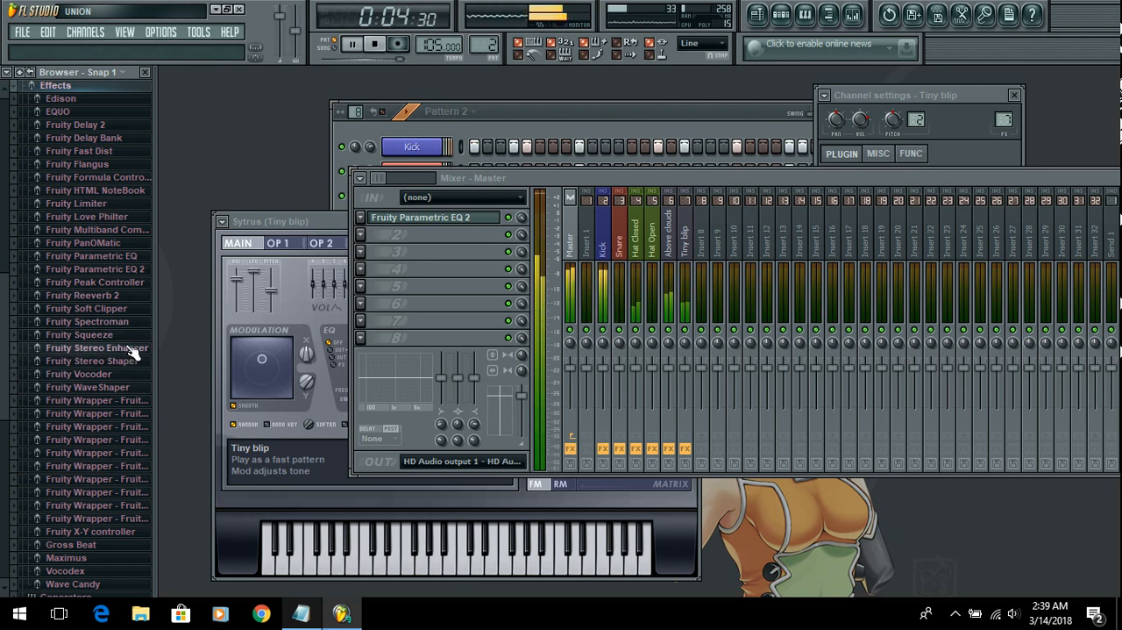
Step: Look through the Mastering presets of Maximus in the effects list and hide the browser
scroll(127, 432, "down", 3)
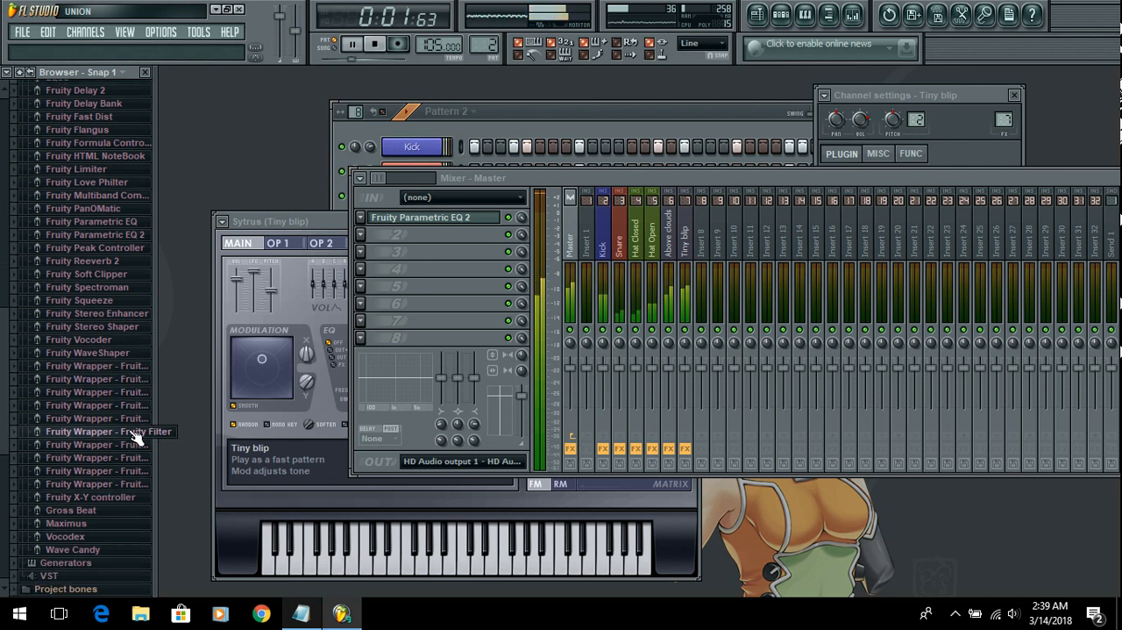
left_click(103, 523)
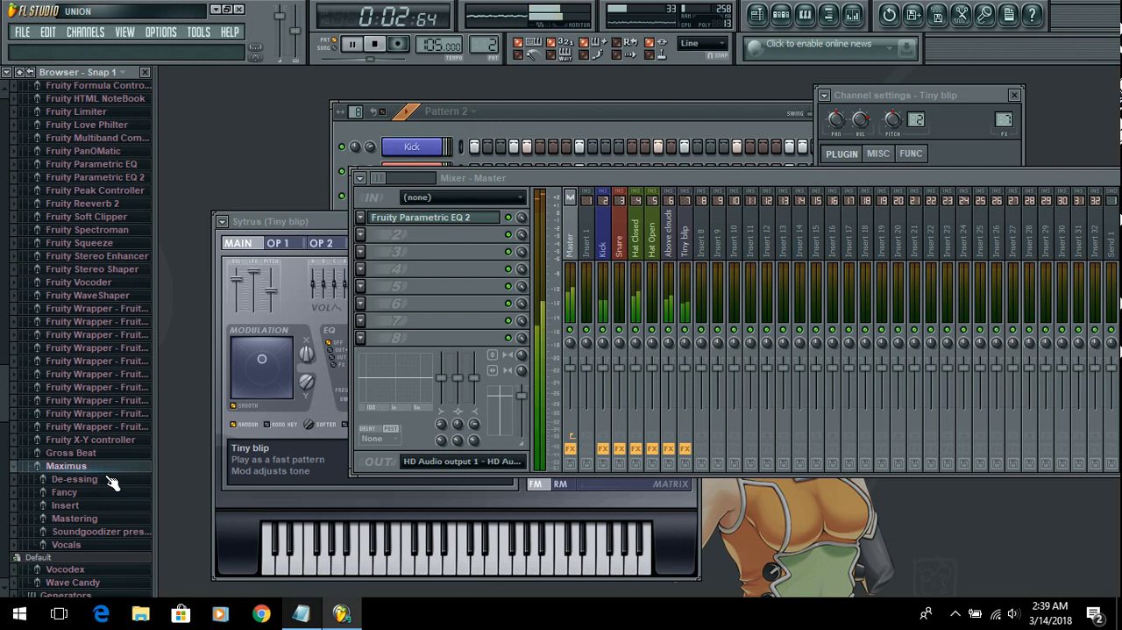
left_click(106, 521)
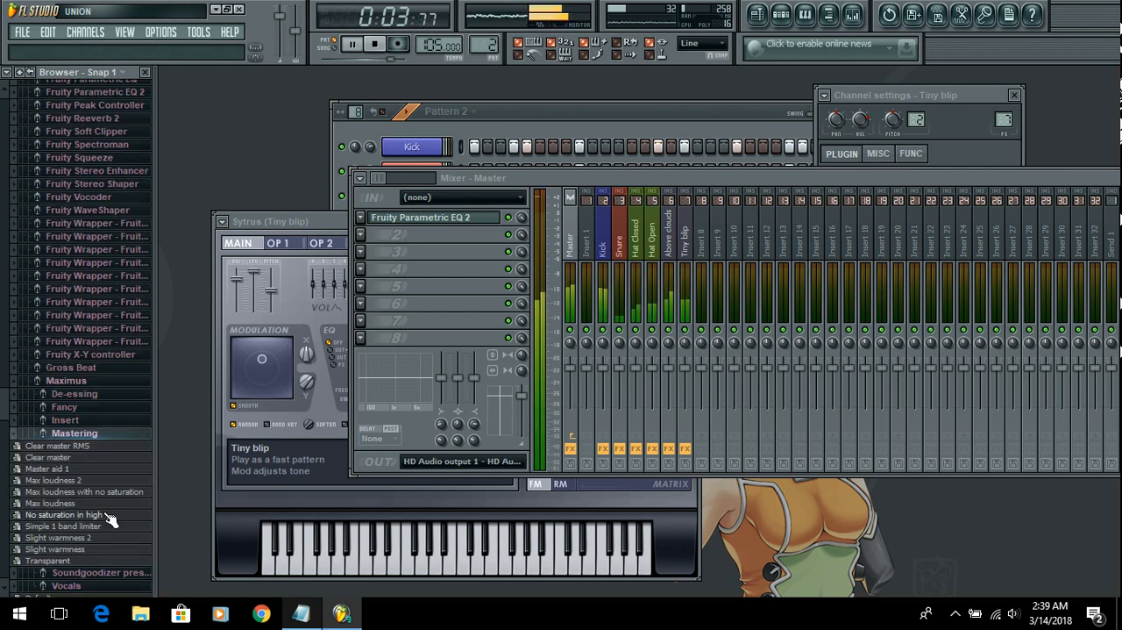
left_click(97, 436)
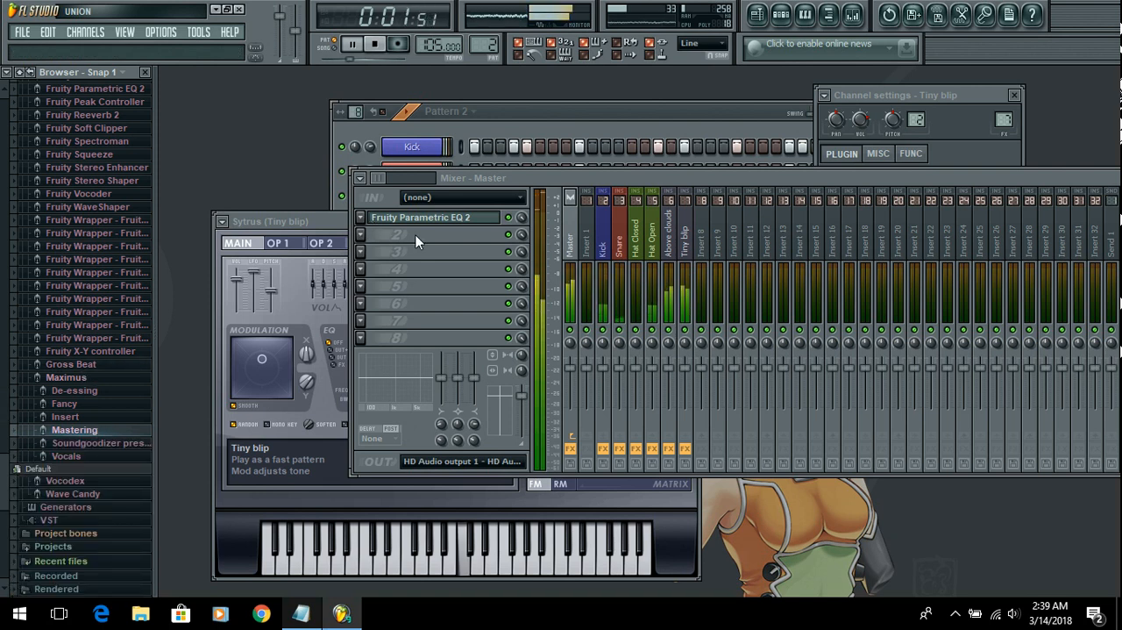
left_click(829, 14)
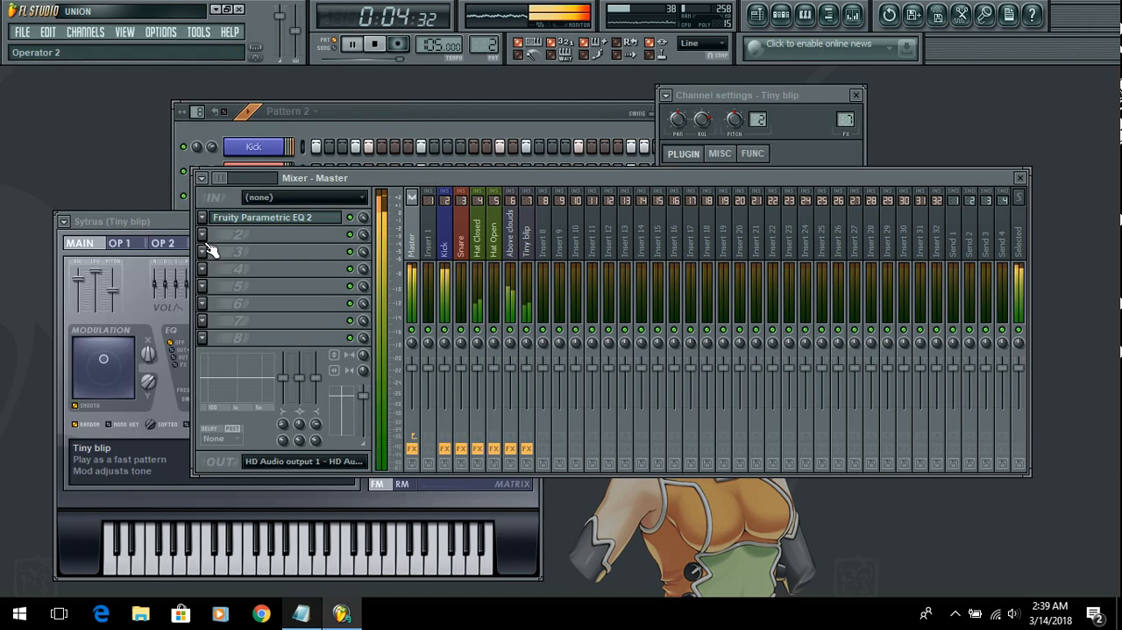
Step: Load Maximus into effect slot 2 of the Master track
left_click(209, 250)
mouse_move(220, 252)
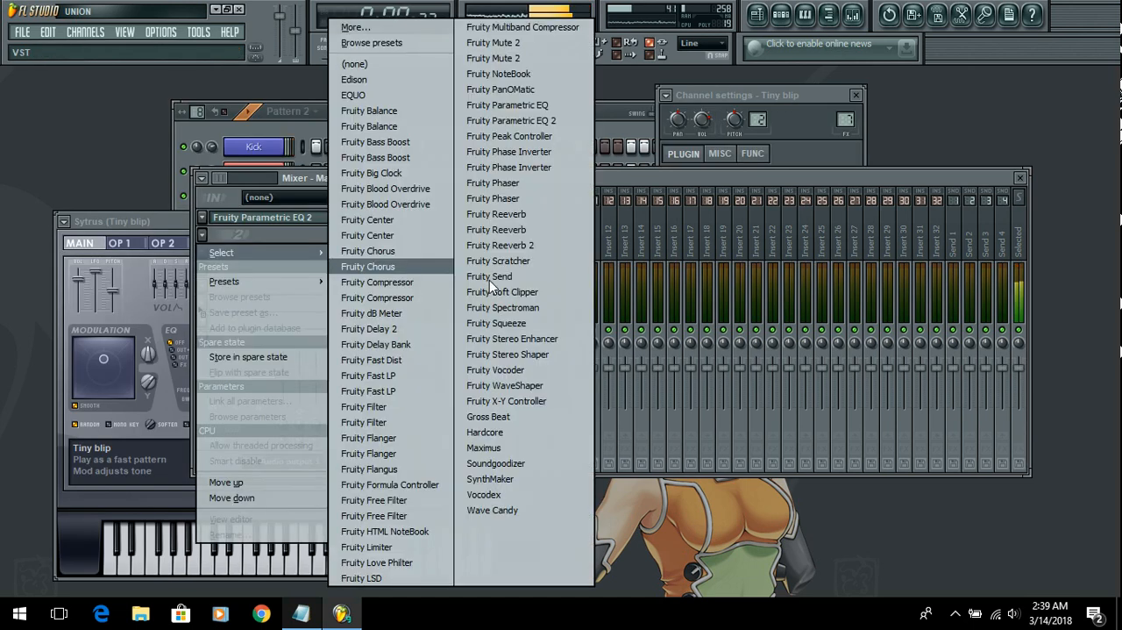
left_click(500, 446)
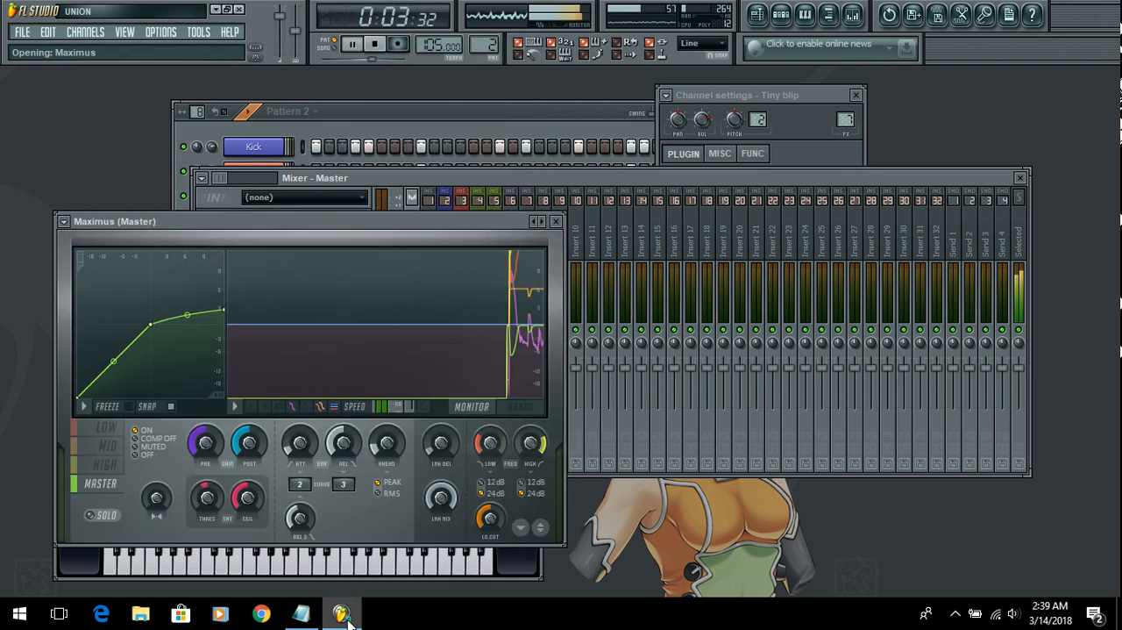
Step: Compare the sound with the Maximus master band set to Off and back to On, and close the Maximus window
mouse_move(326, 621)
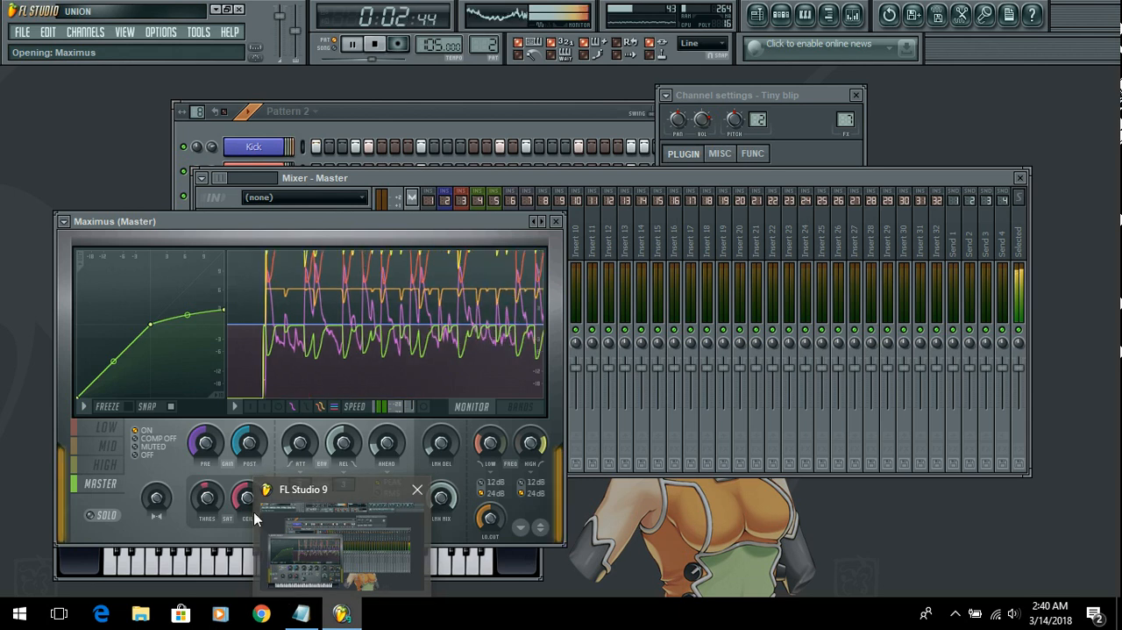
left_click(138, 455)
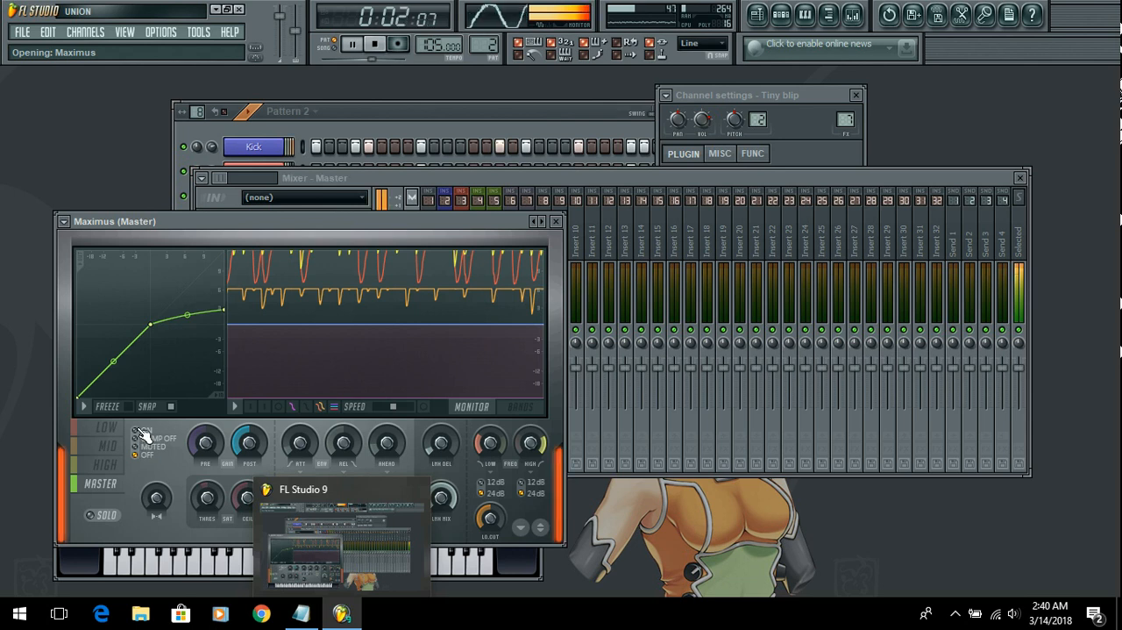
left_click(137, 431)
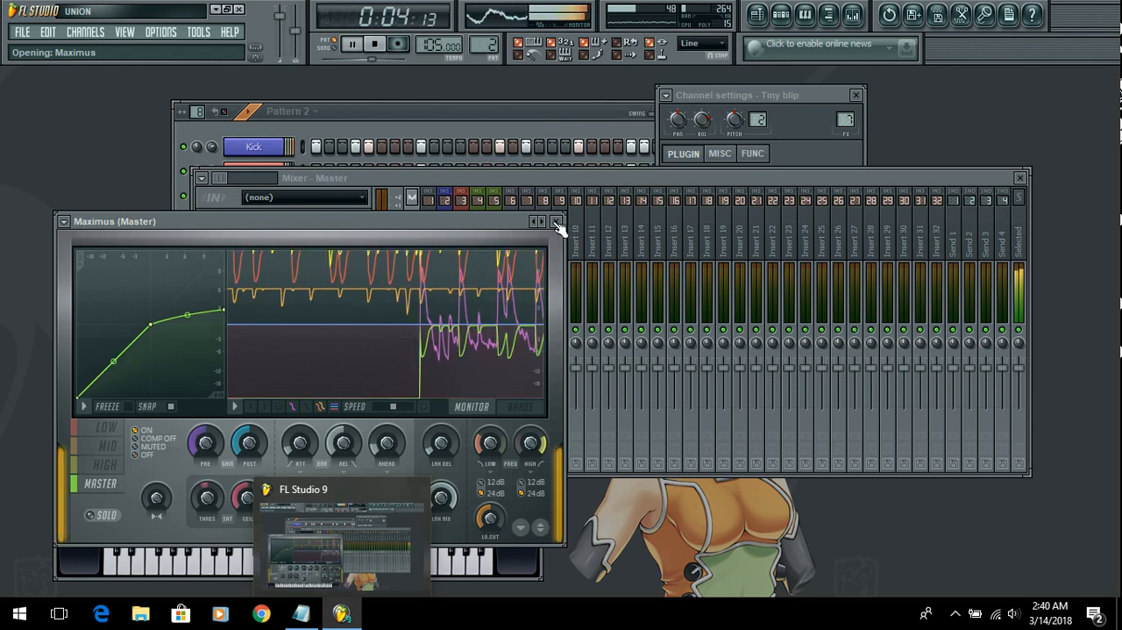
left_click(556, 222)
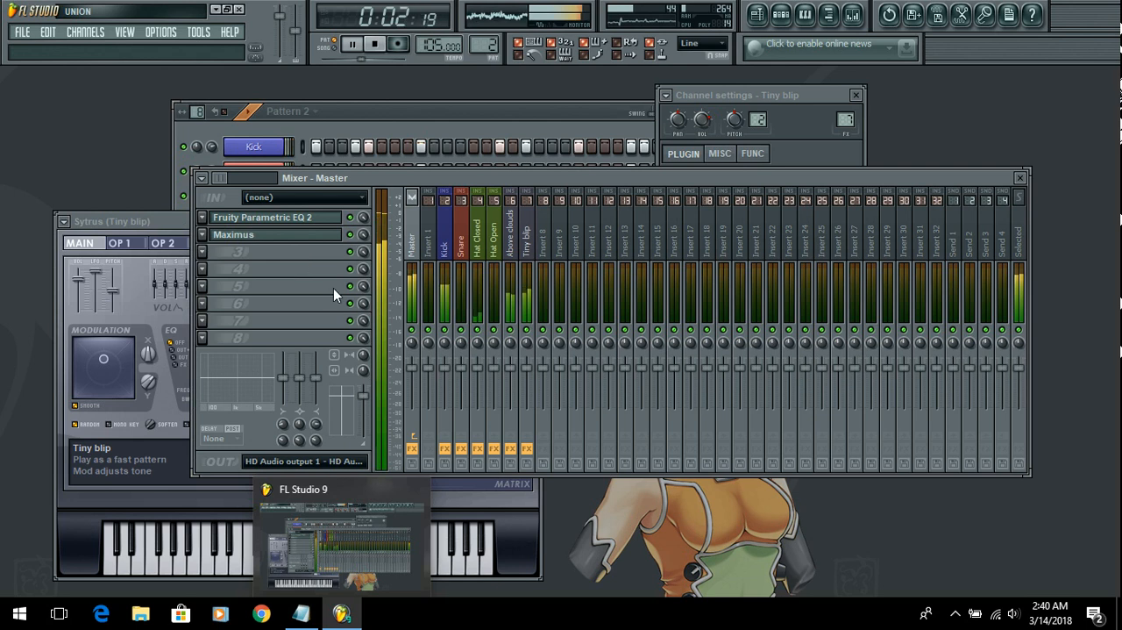
Step: Toggle the mute of Maximus in effect slot 2 of the Master track to compare the sound
left_click(352, 235)
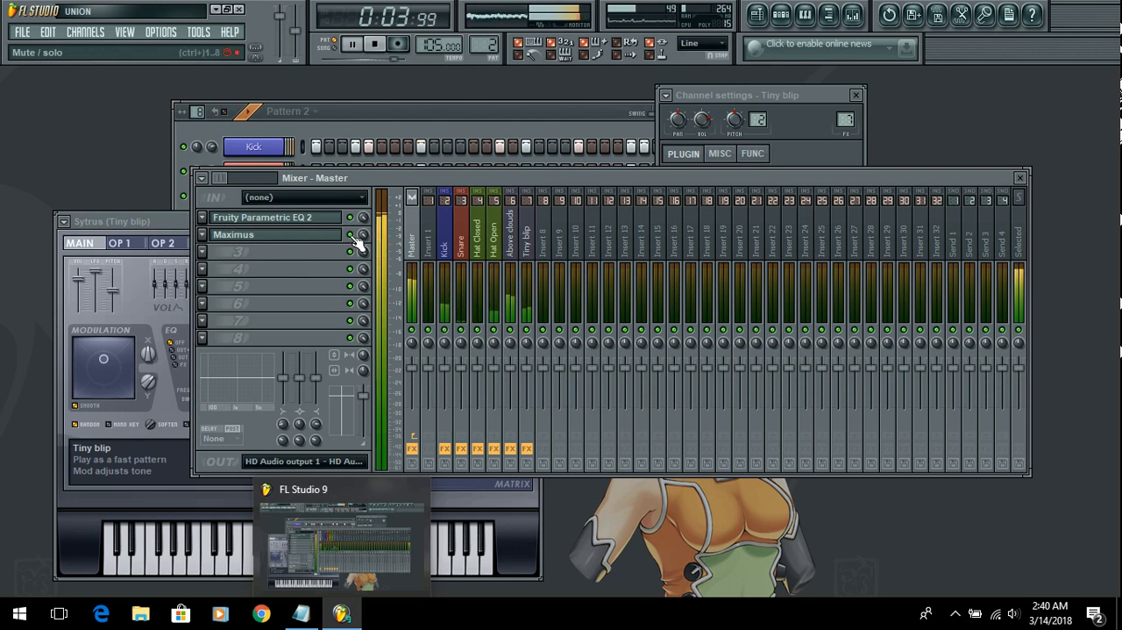